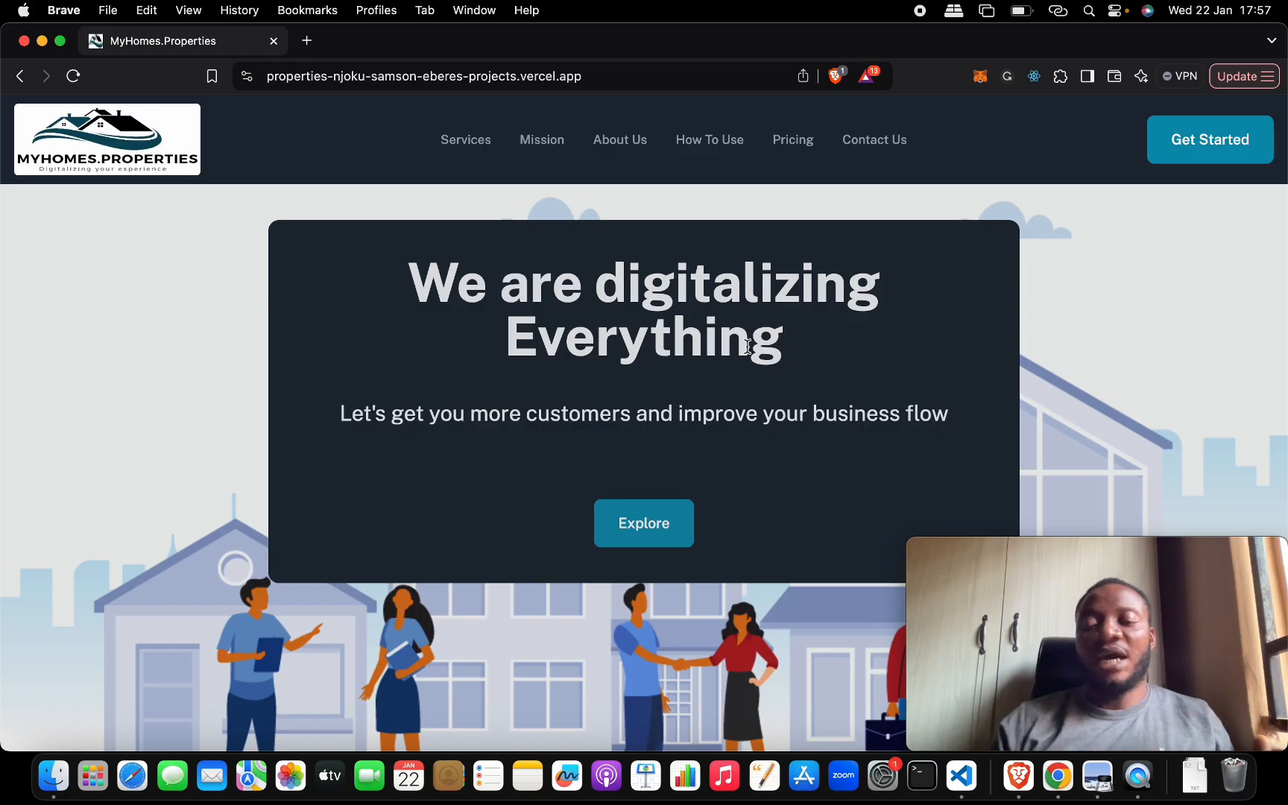
- Look through the MyHomes.Properties landing page and go to its sign-in page via Get Started
scroll(748, 347, "down", 1)
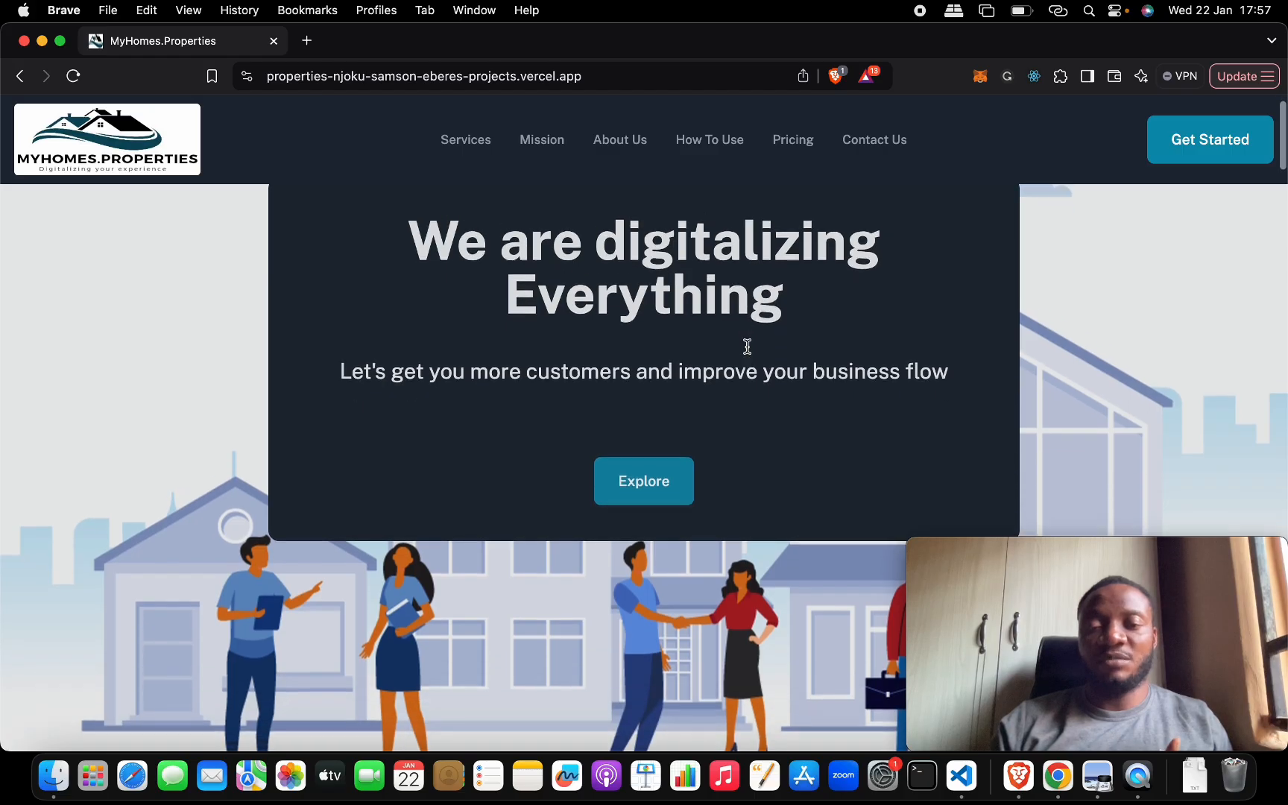
scroll(748, 346, "up", 1)
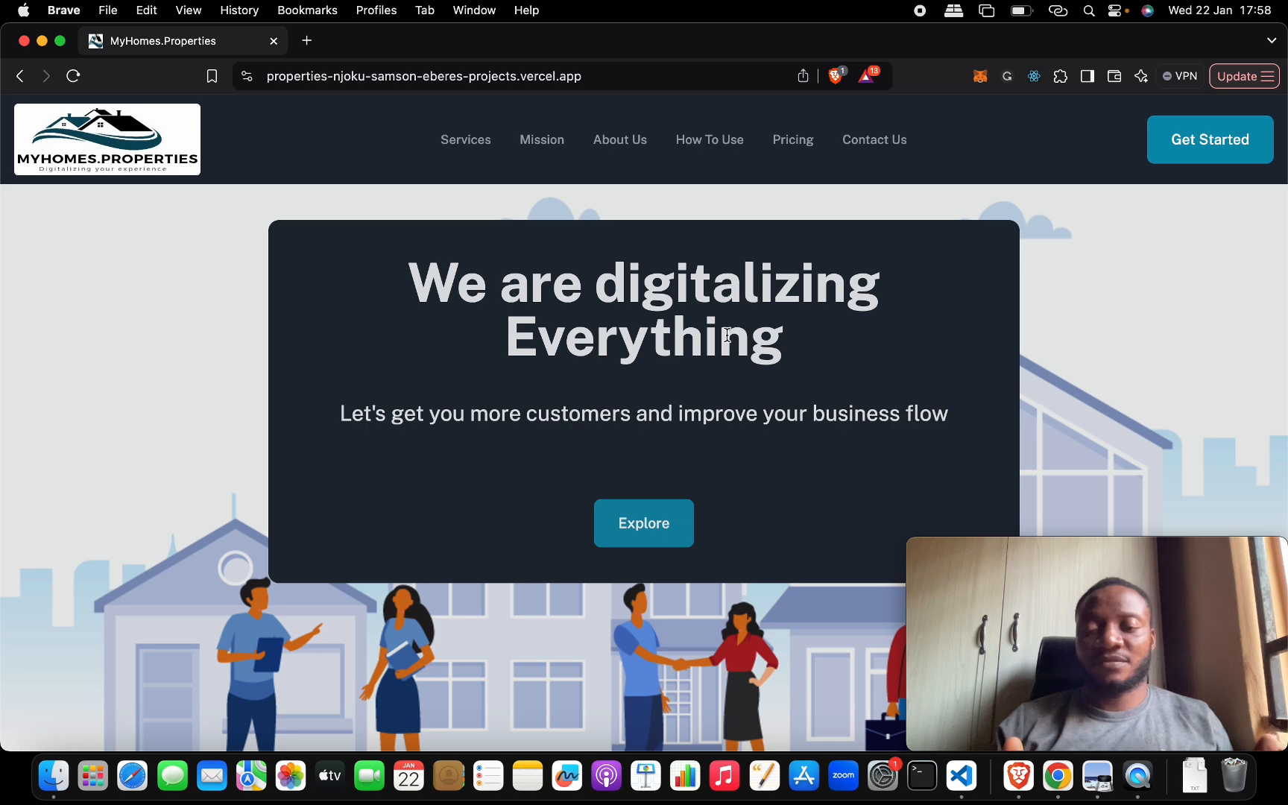
scroll(719, 359, "down", 10)
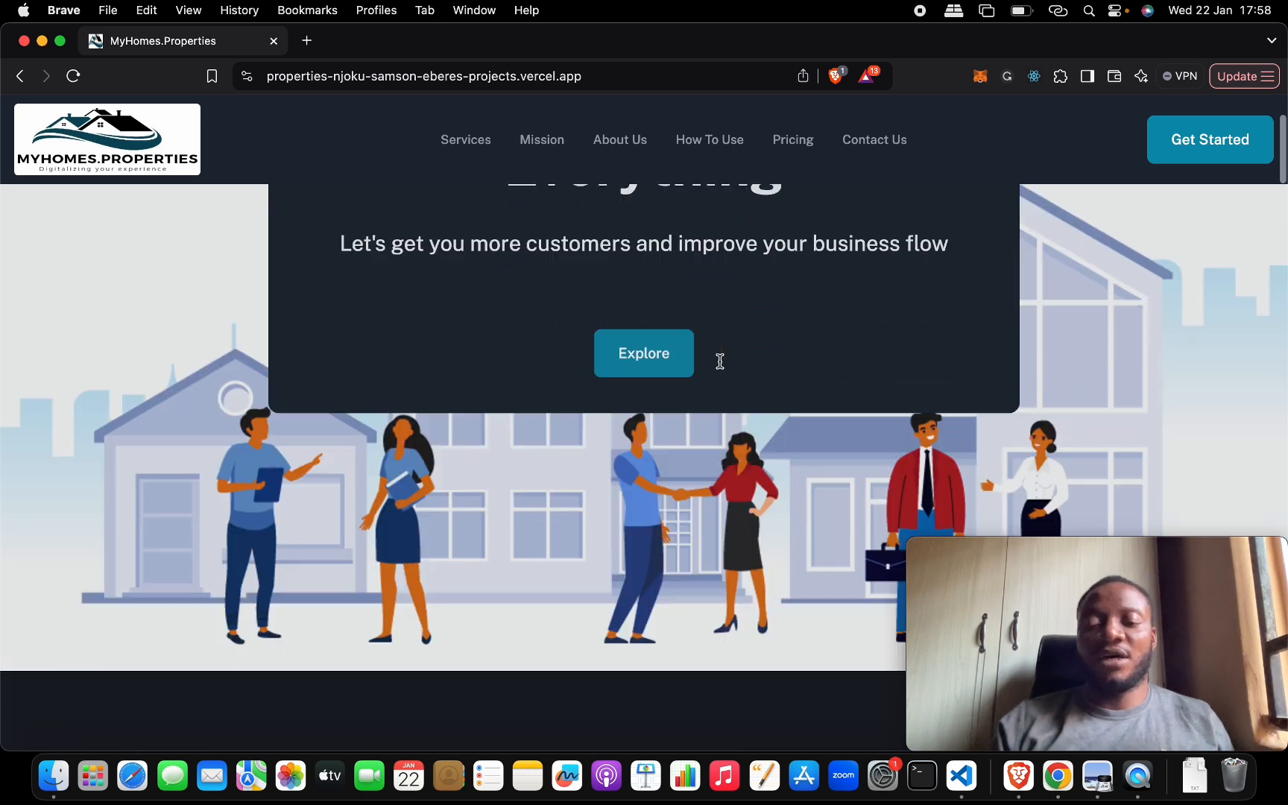
scroll(720, 359, "down", 3)
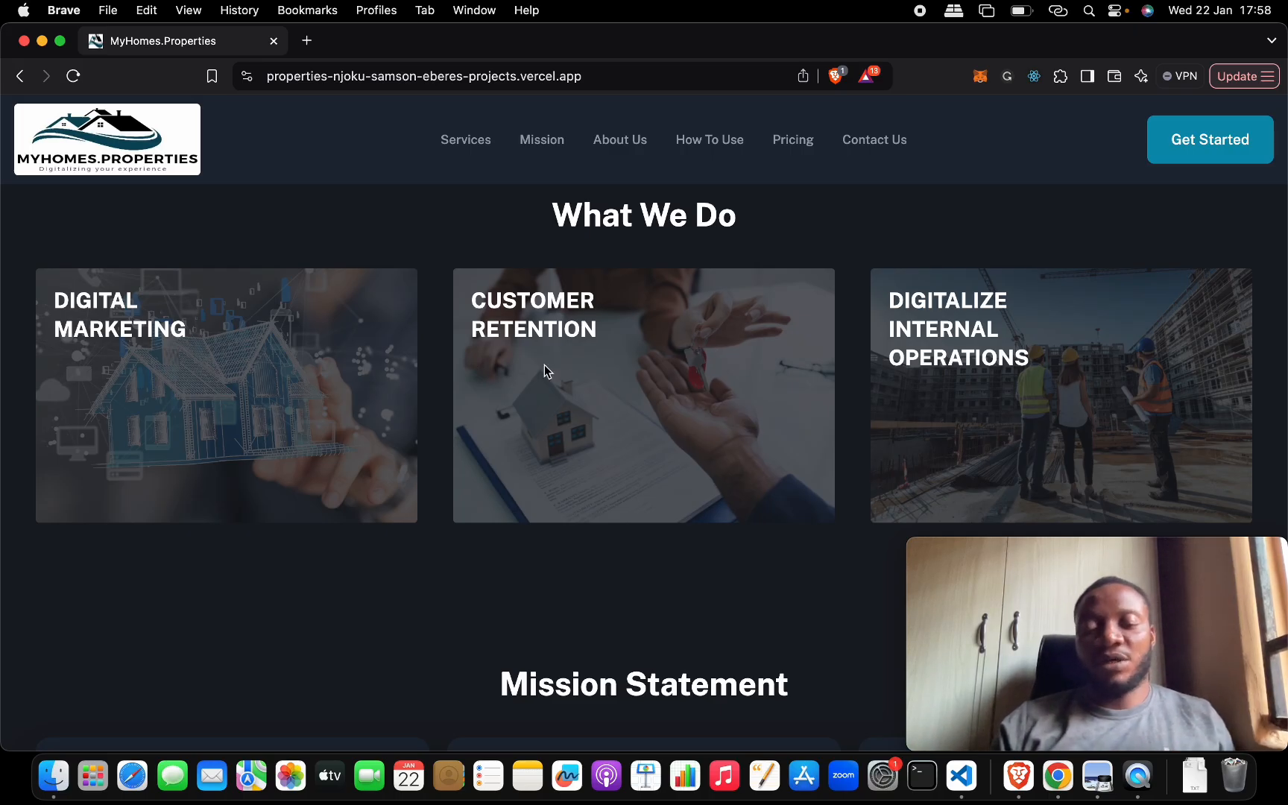
scroll(670, 429, "down", 15)
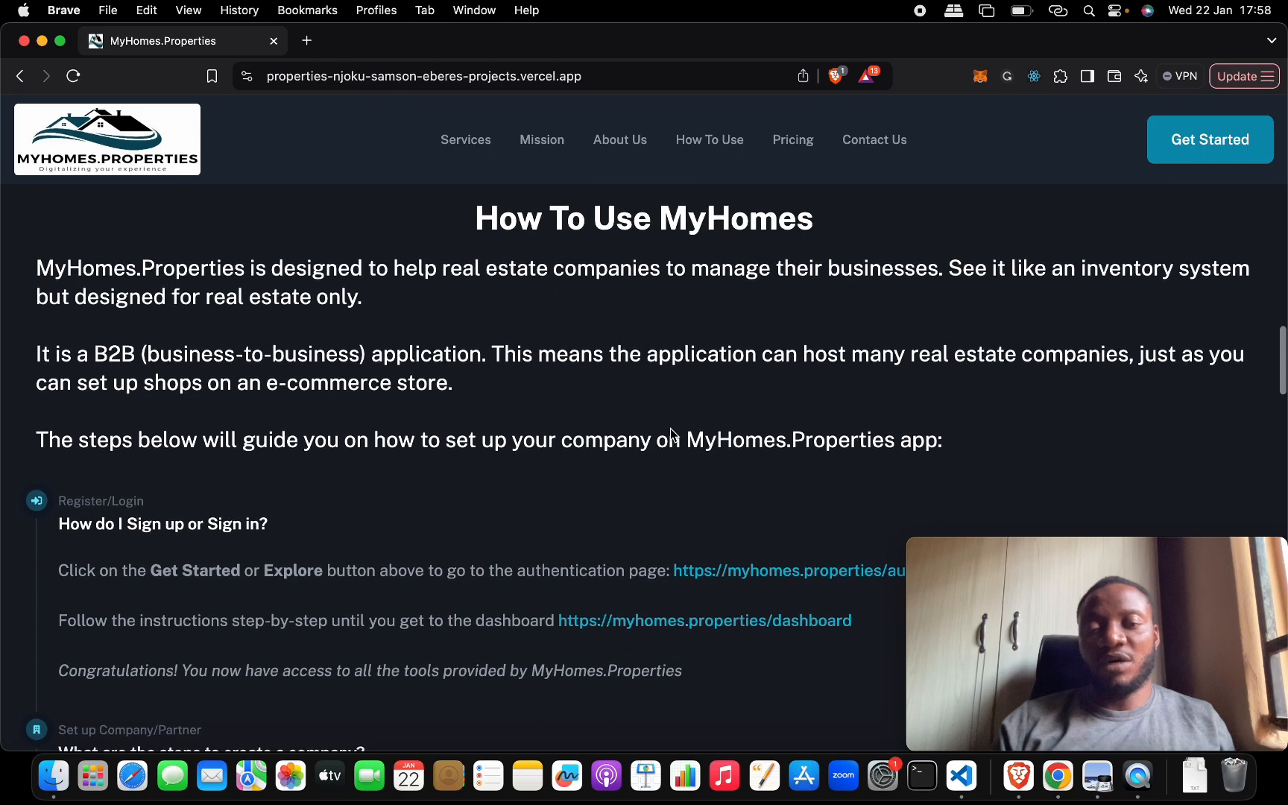
scroll(670, 434, "up", 15)
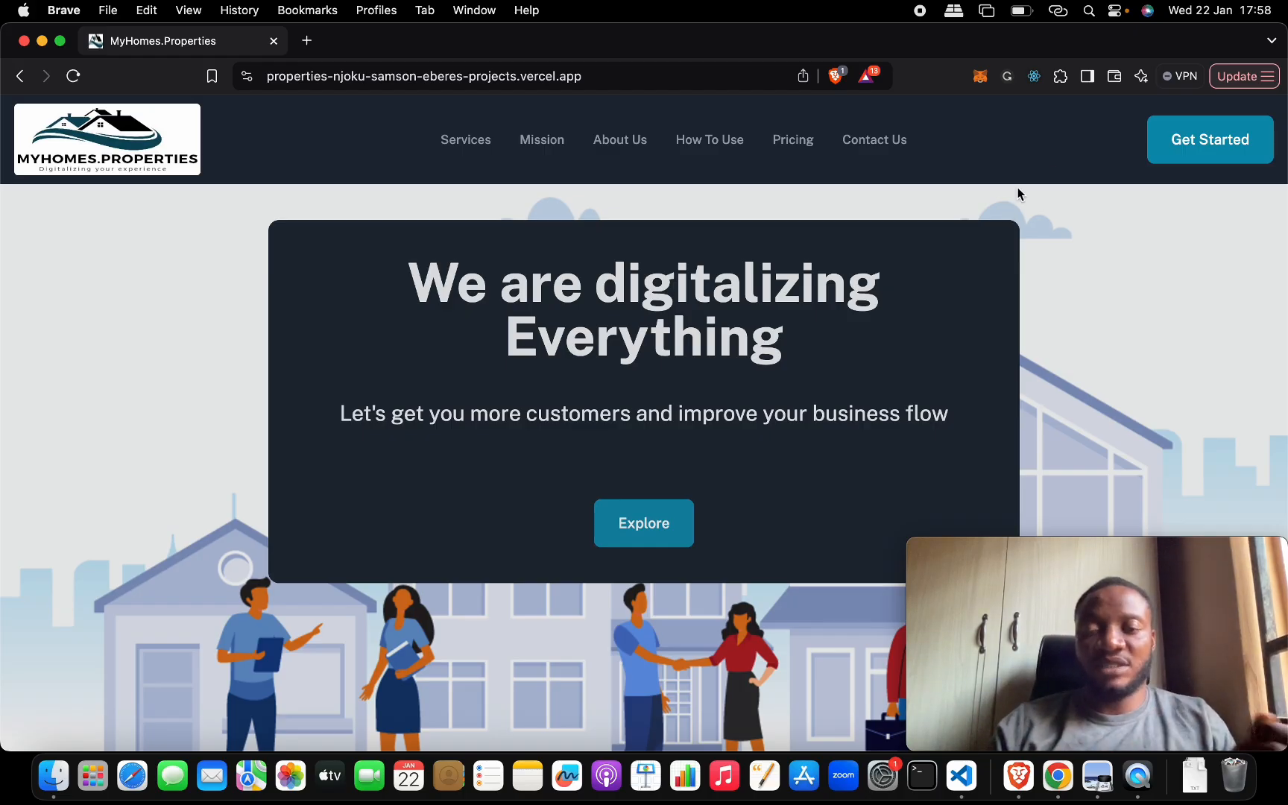
left_click(1191, 155)
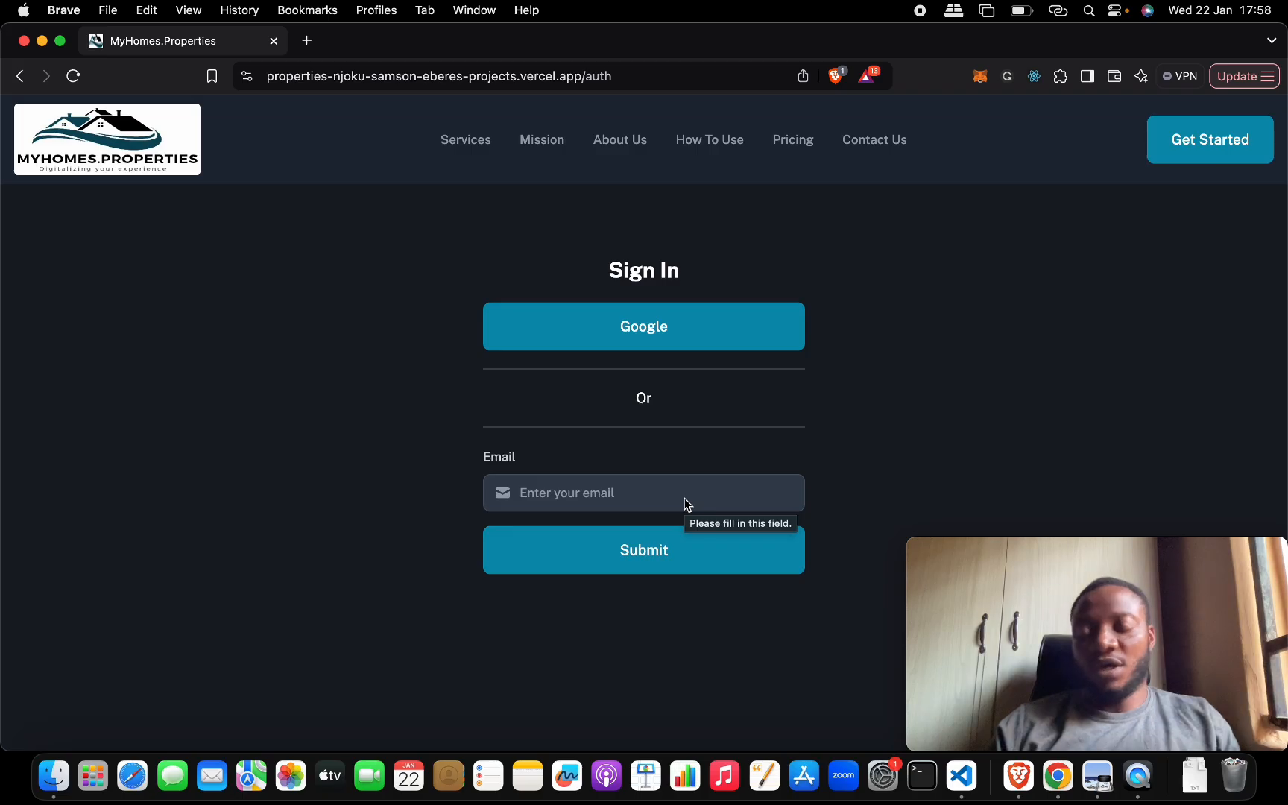
- Load the Gmail inbox of the third signed-in account (mail/u/2) in a new browser tab
left_click(306, 40)
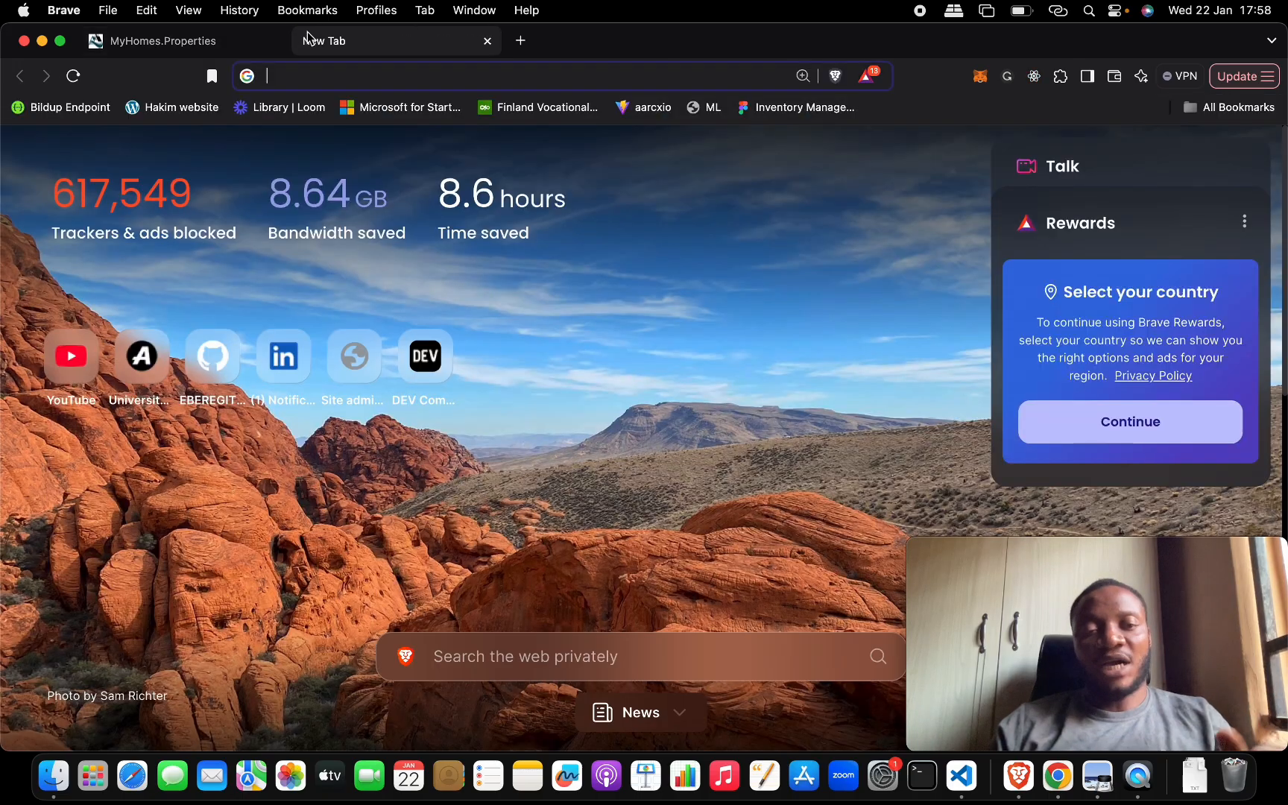
type("gm")
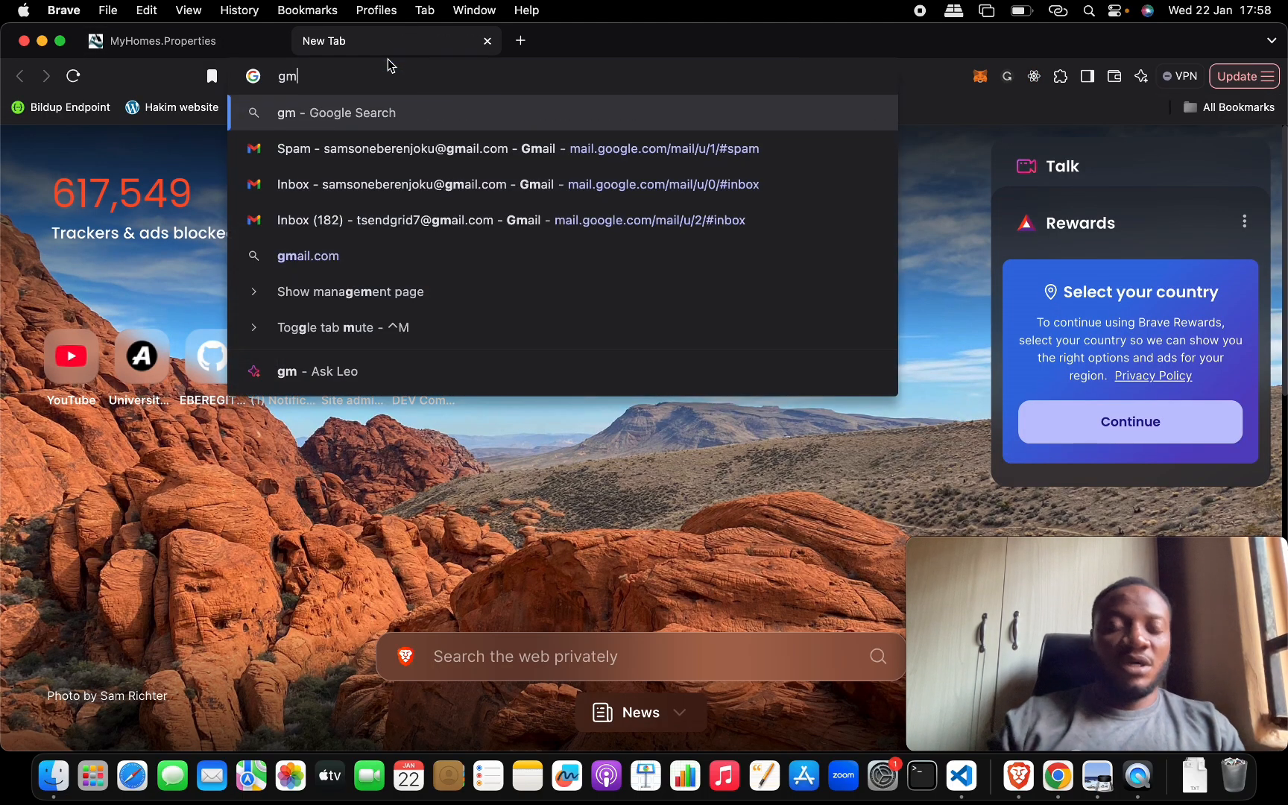
key("Down")
key("Down")
key("Down")
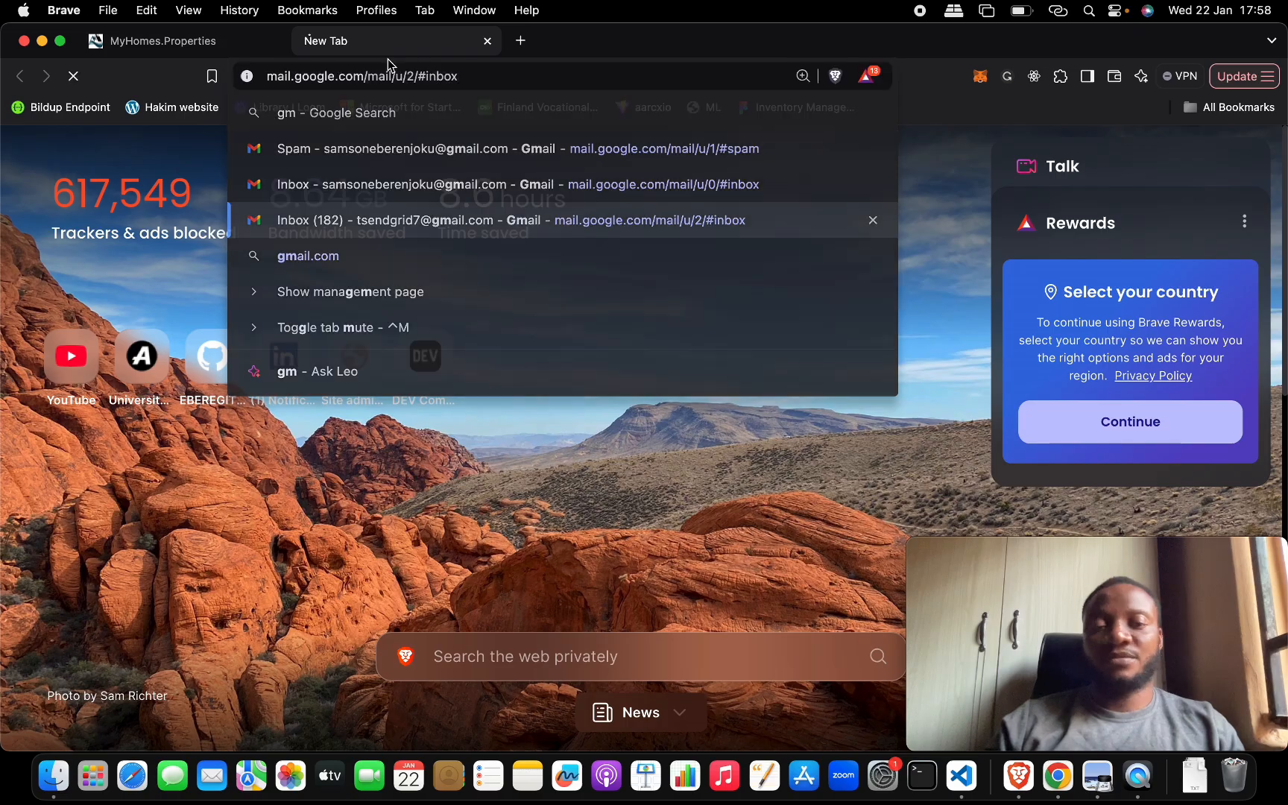
key("Return")
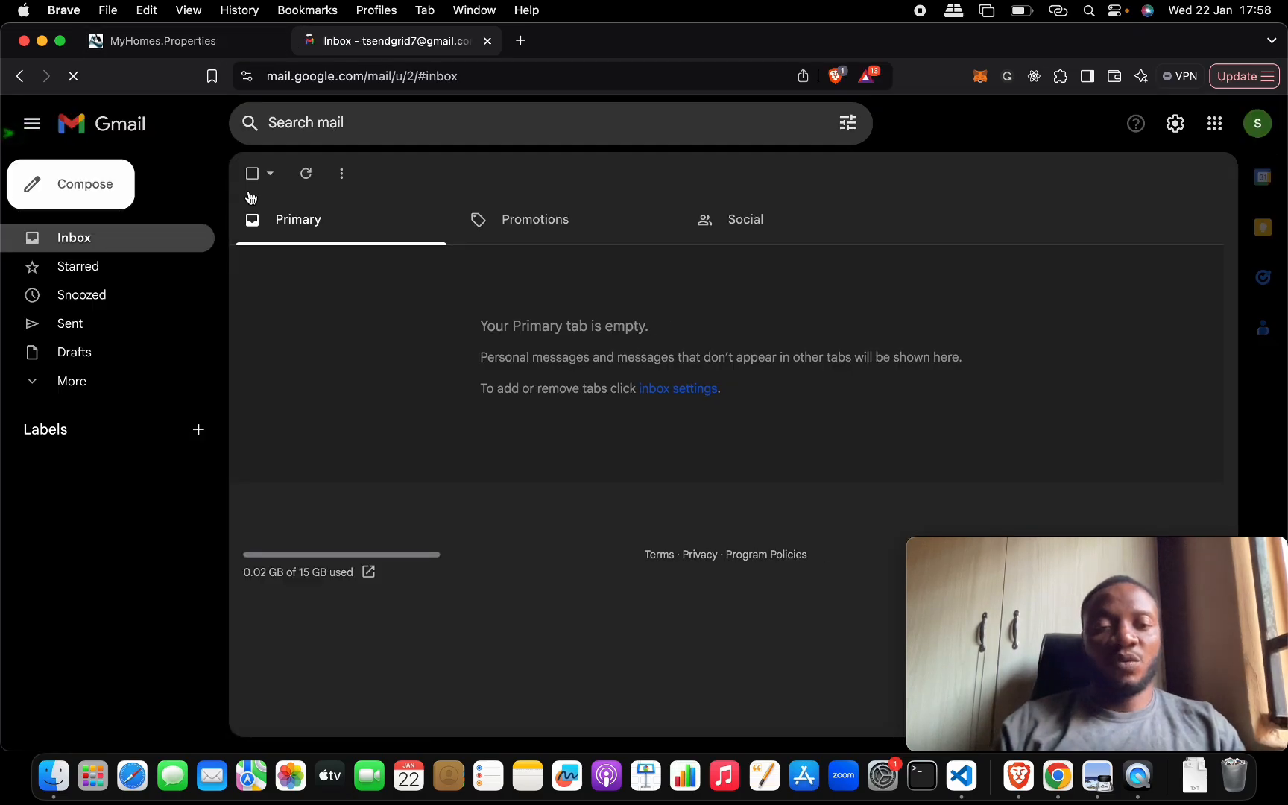
- Return to the MyHomes.Properties sign-in page and sign in with a Google account
left_click(214, 44)
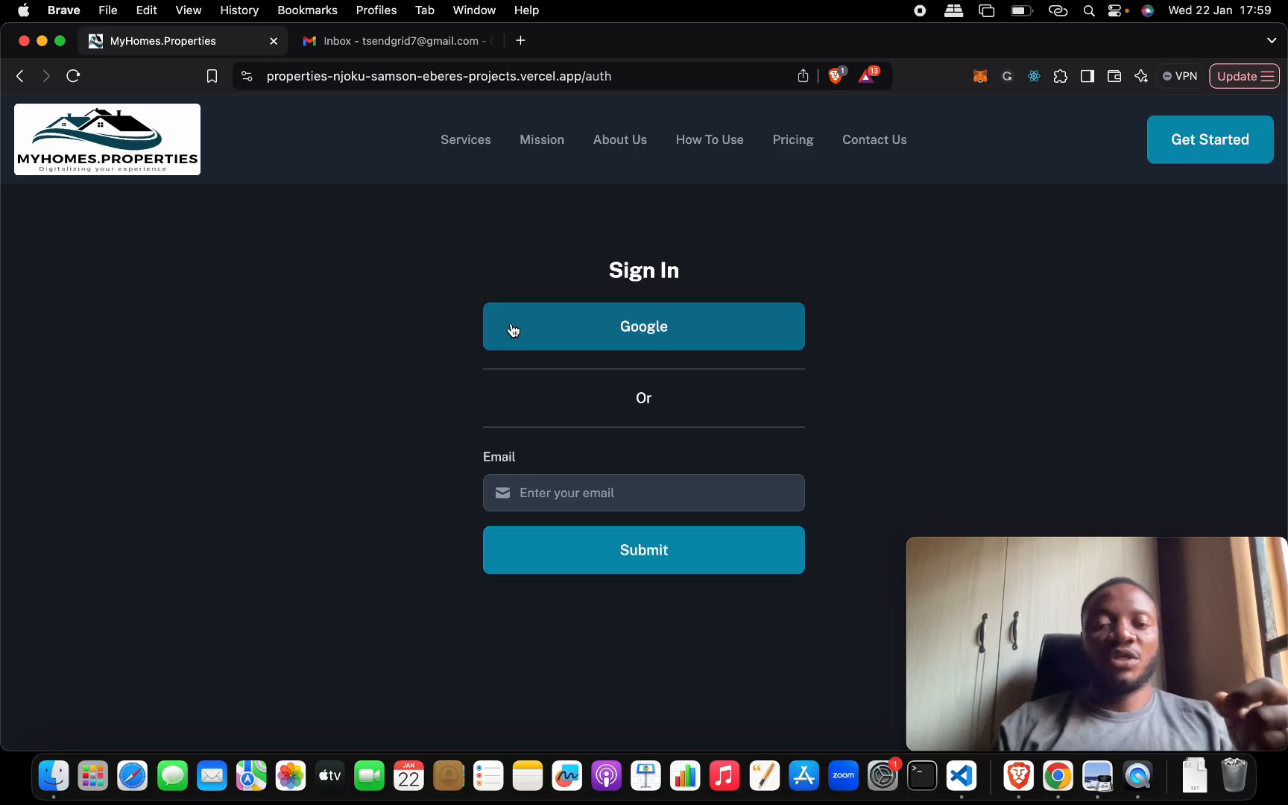
left_click(578, 494)
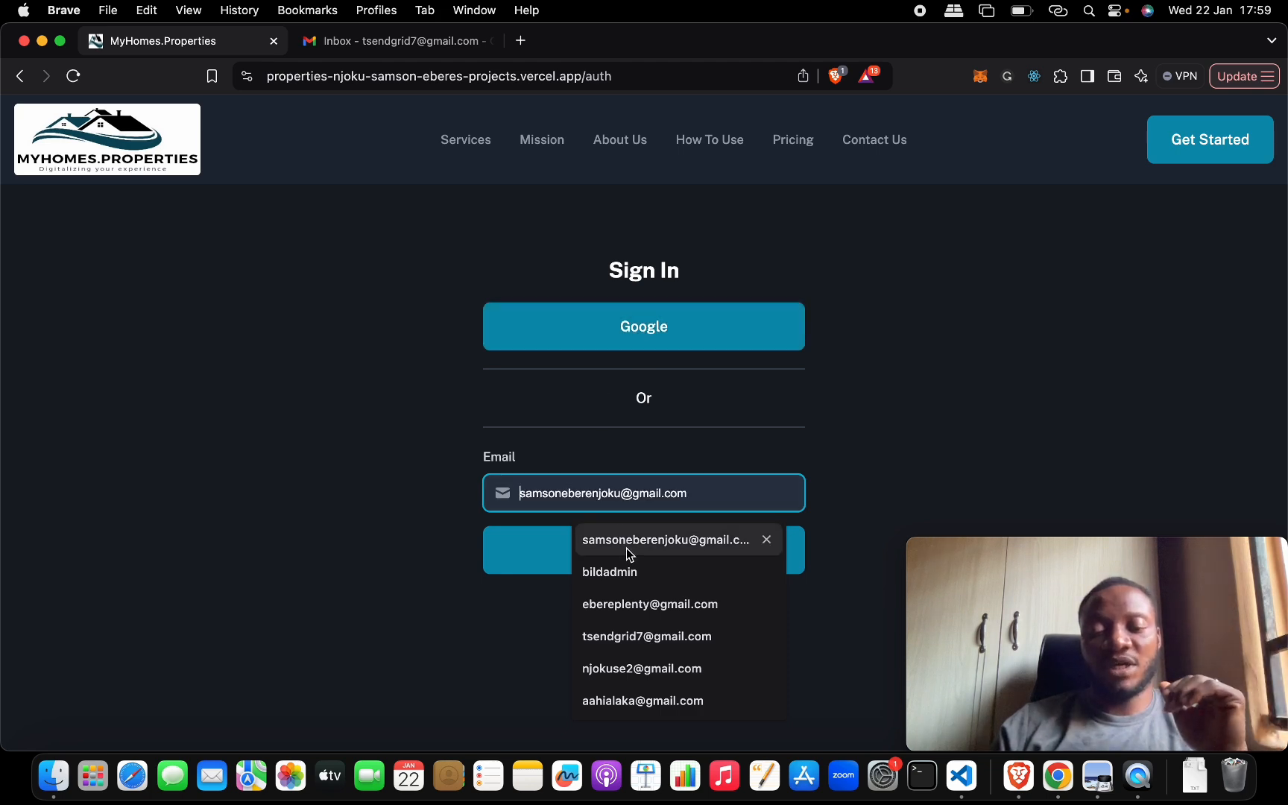
left_click(611, 336)
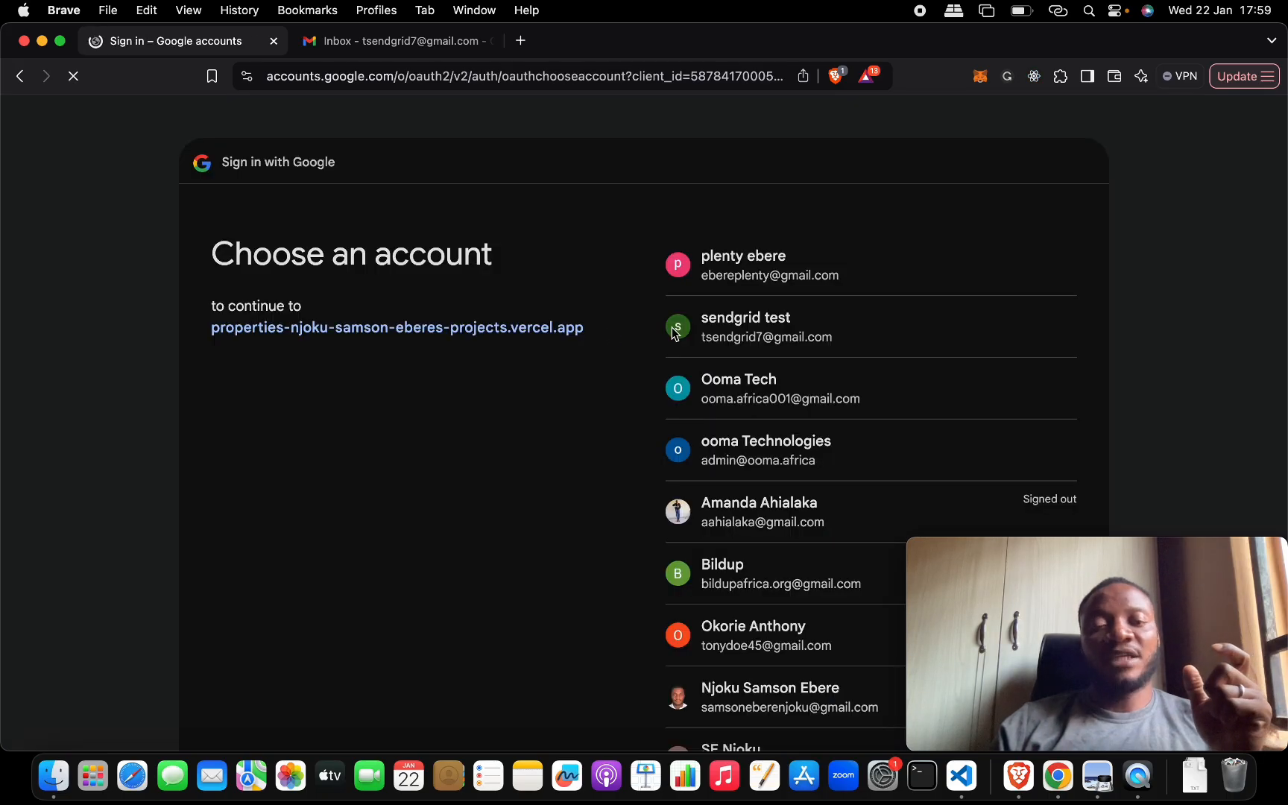
left_click(751, 280)
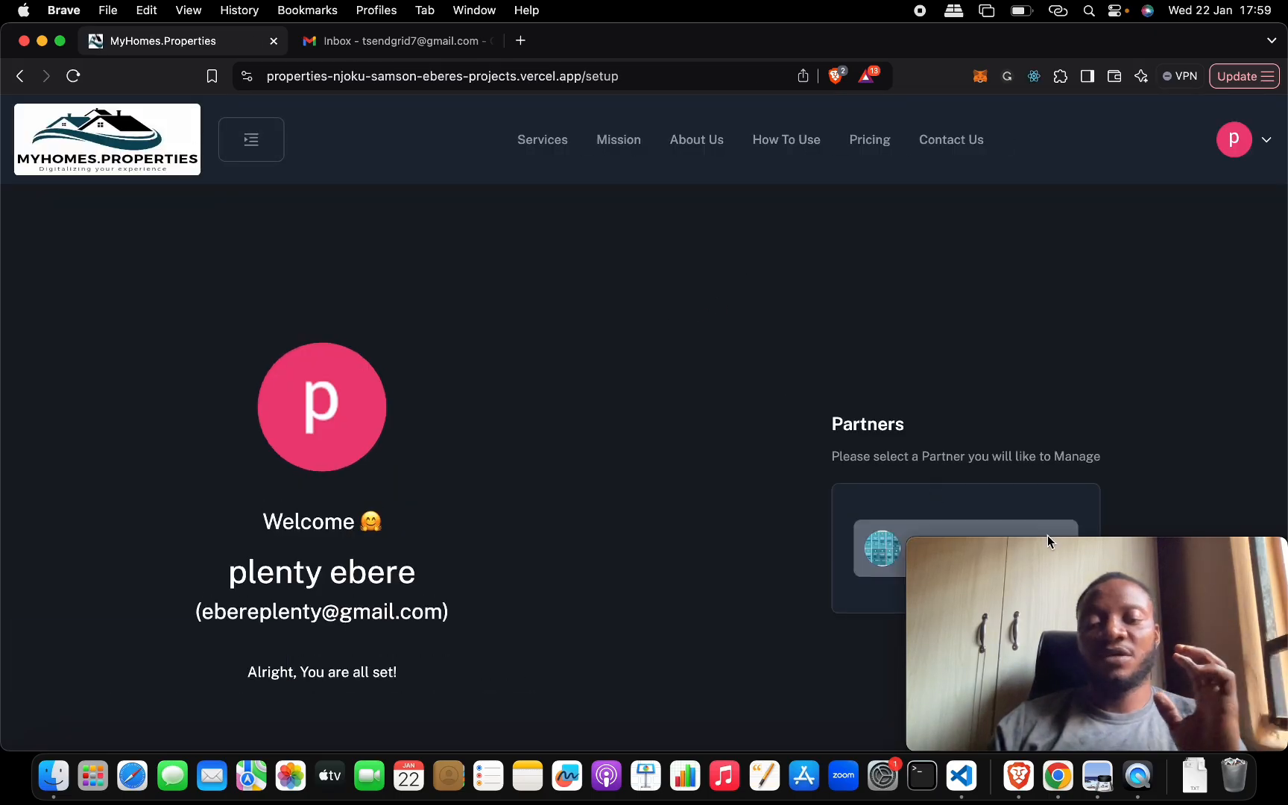
- Move the camera preview off the Partners list and select SamState as the partner to manage
mouse_move(1121, 555)
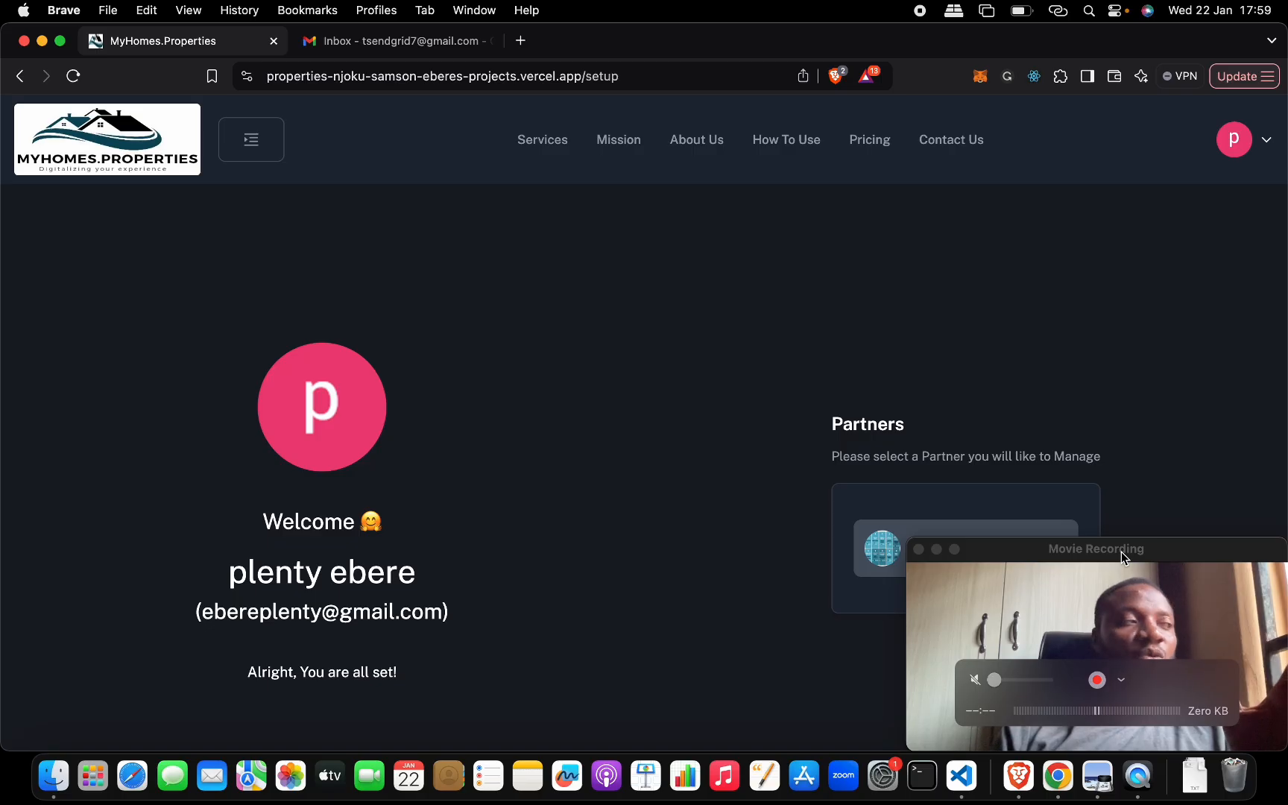
left_click_drag(1121, 551, 659, 227)
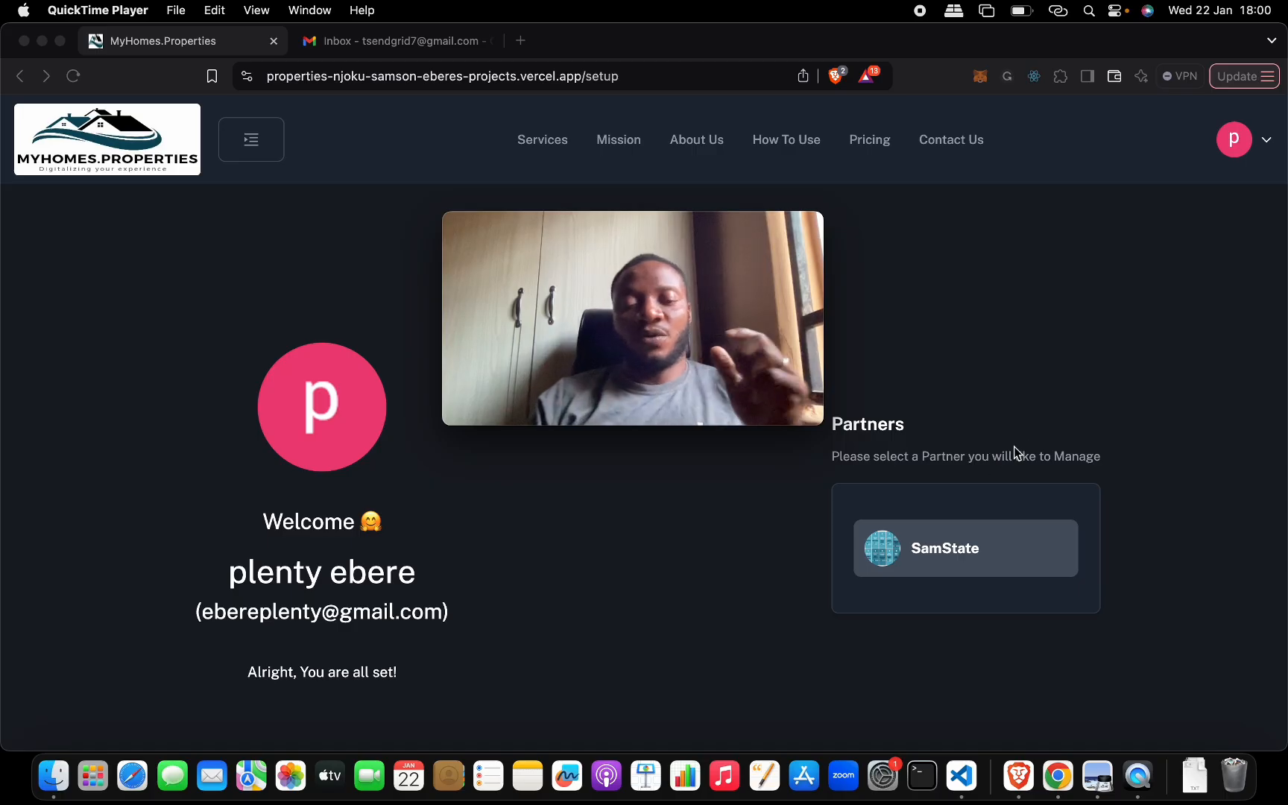
scroll(996, 406, "down", 2)
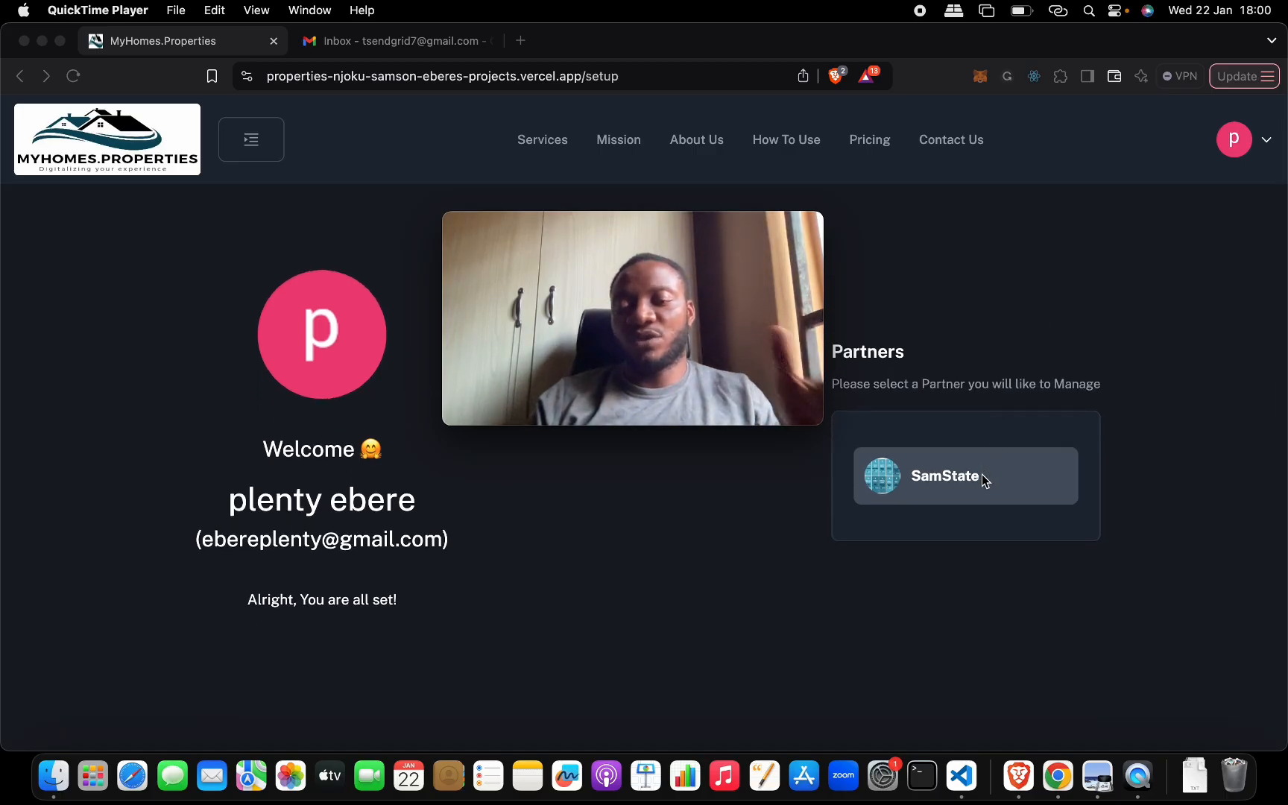
scroll(982, 477, "up", 2)
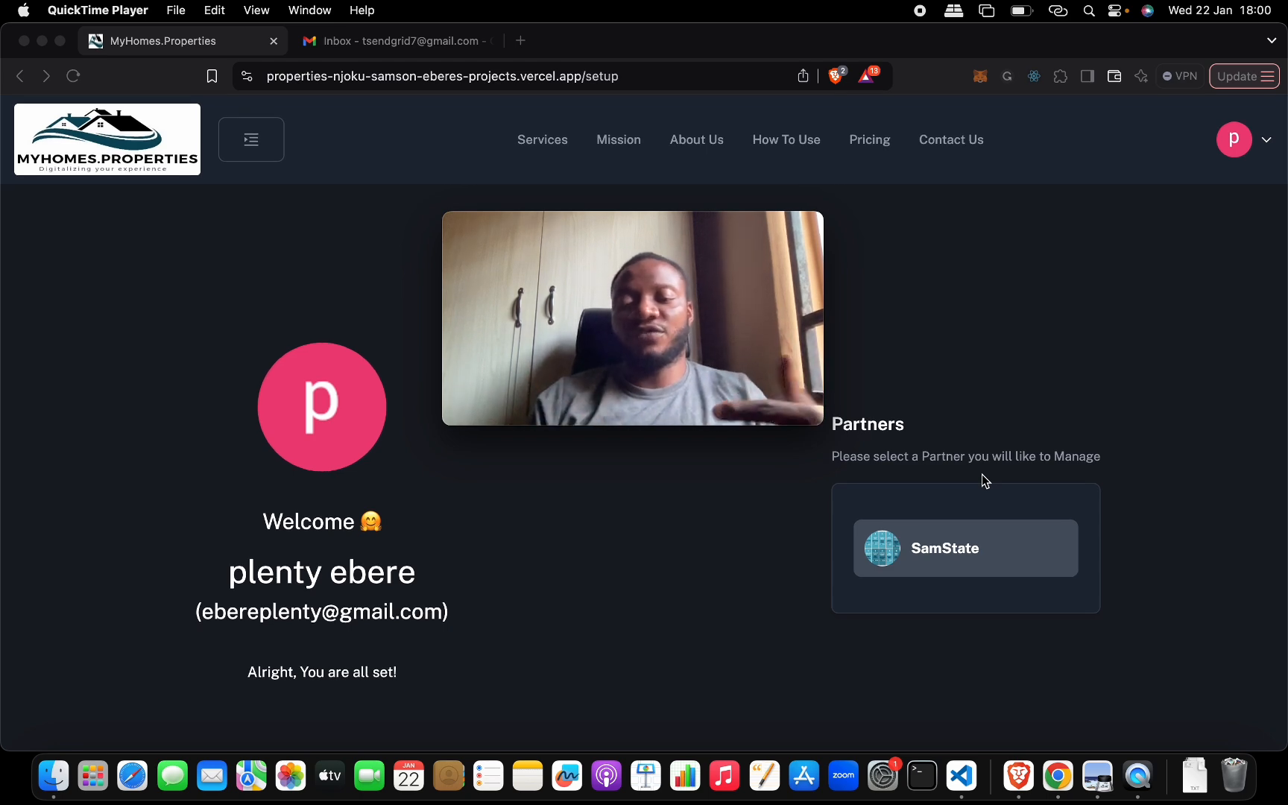
left_click(946, 557)
left_click(946, 556)
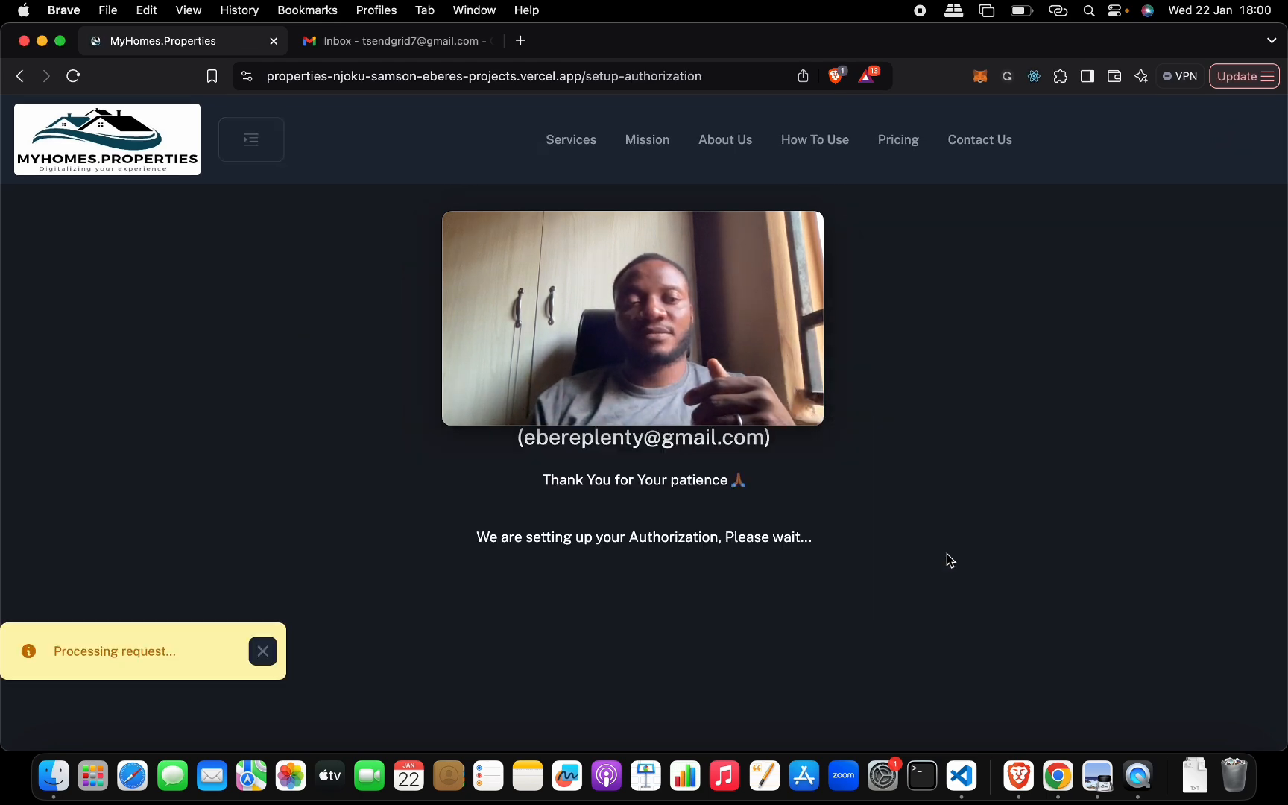
- Move the camera preview away from the destination options, open the Dashboard and look over its statistics cards
left_click(693, 220)
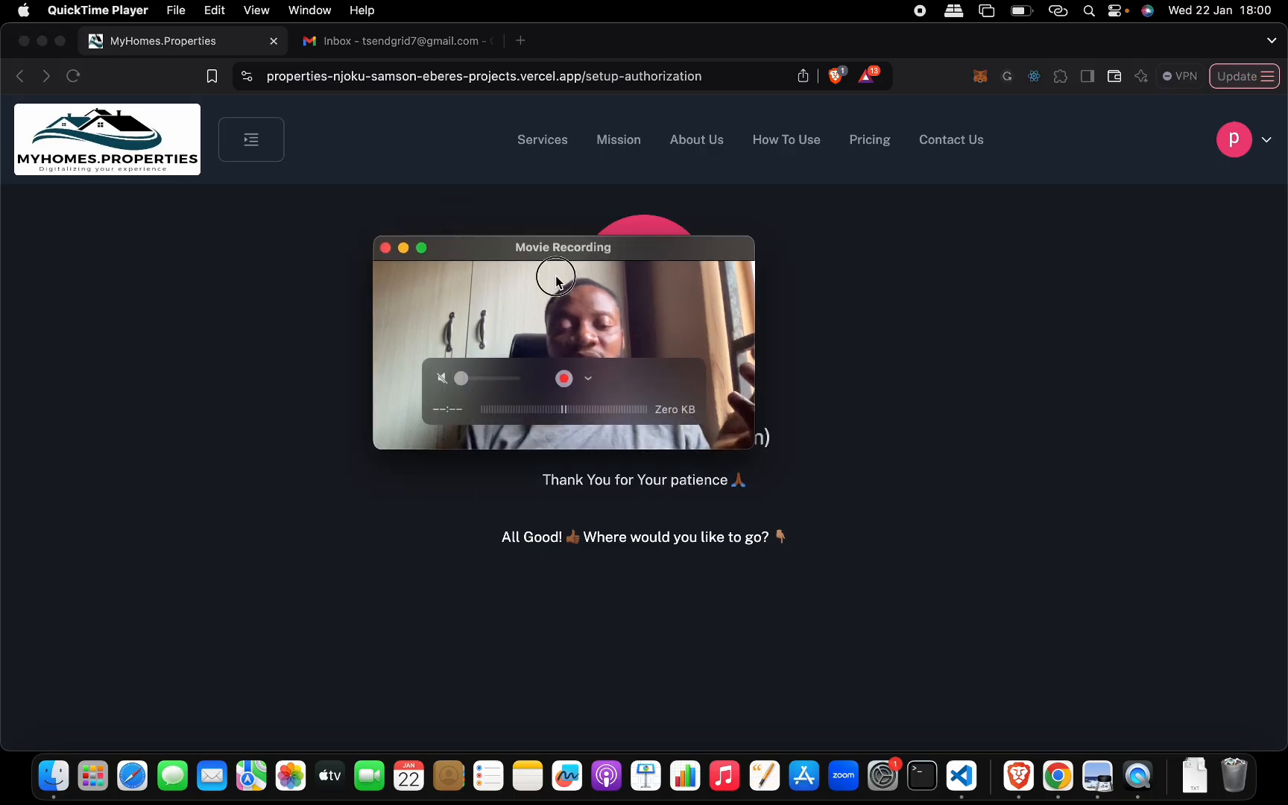
left_click_drag(693, 219, 252, 533)
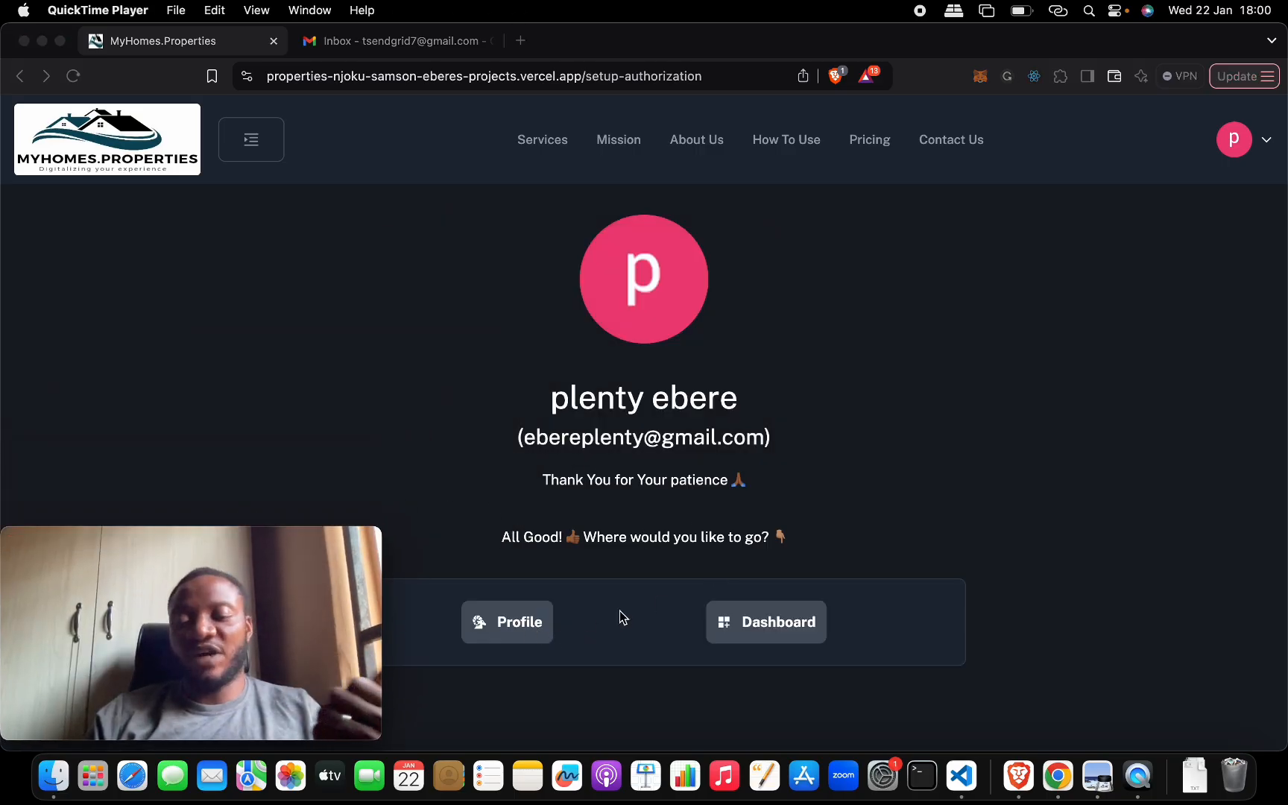
left_click(753, 628)
left_click(753, 629)
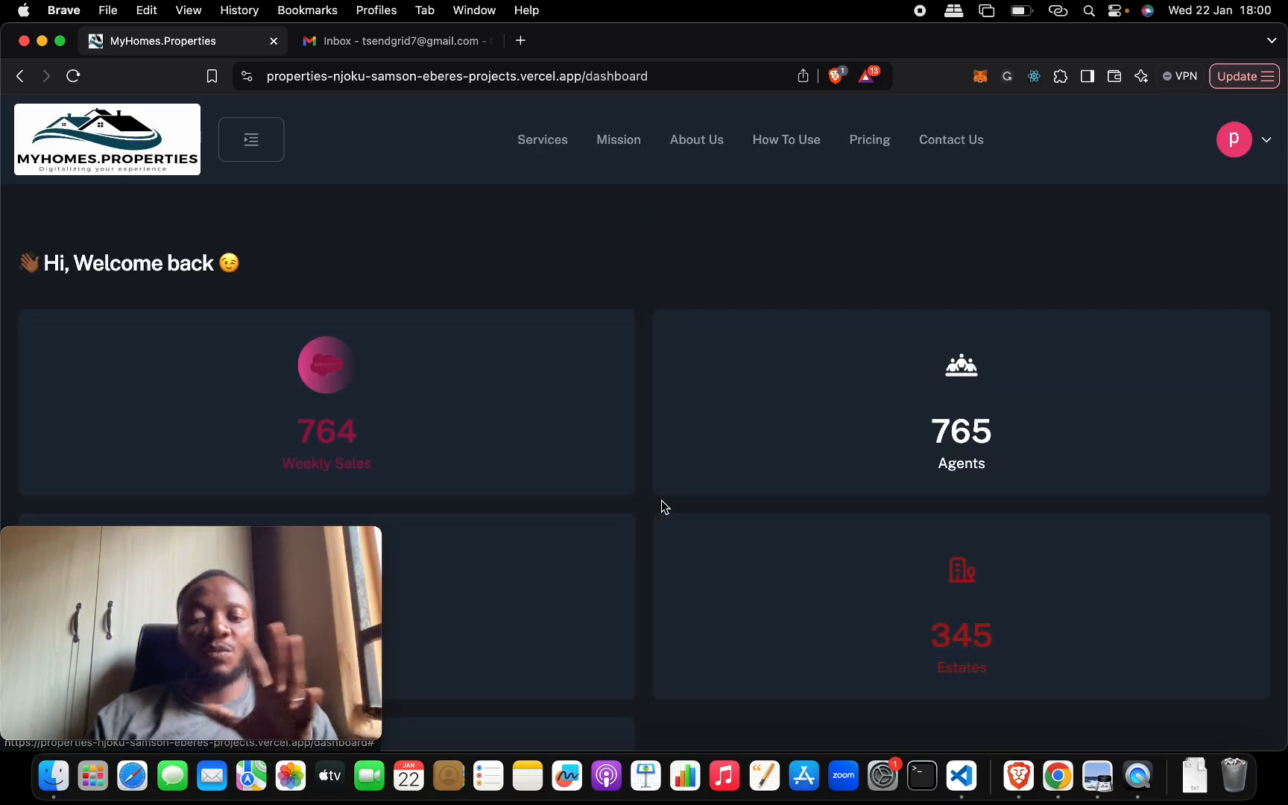
scroll(661, 503, "down", 3)
scroll(661, 503, "up", 3)
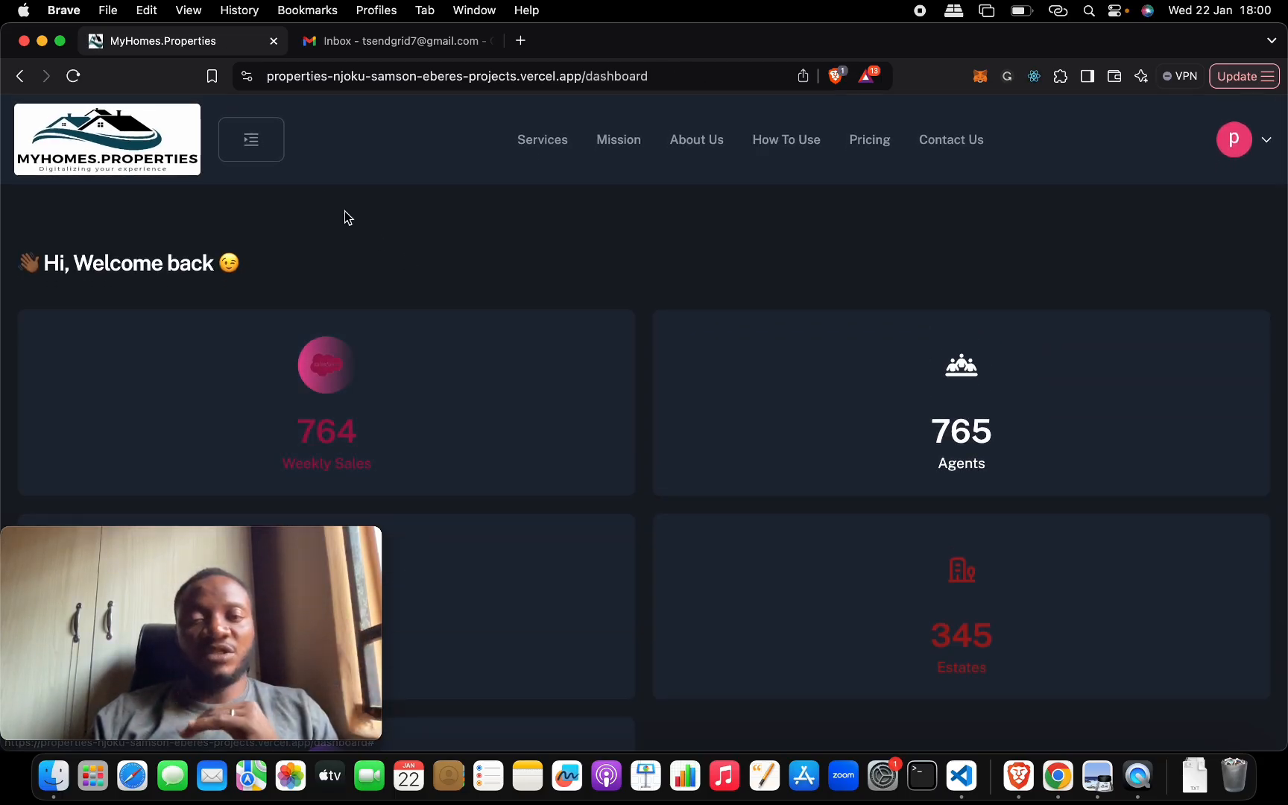
- Shift the camera preview to the opposite side of the dashboard and expand the side navigation
mouse_move(310, 542)
left_click_drag(311, 542, 1199, 542)
left_click(293, 146)
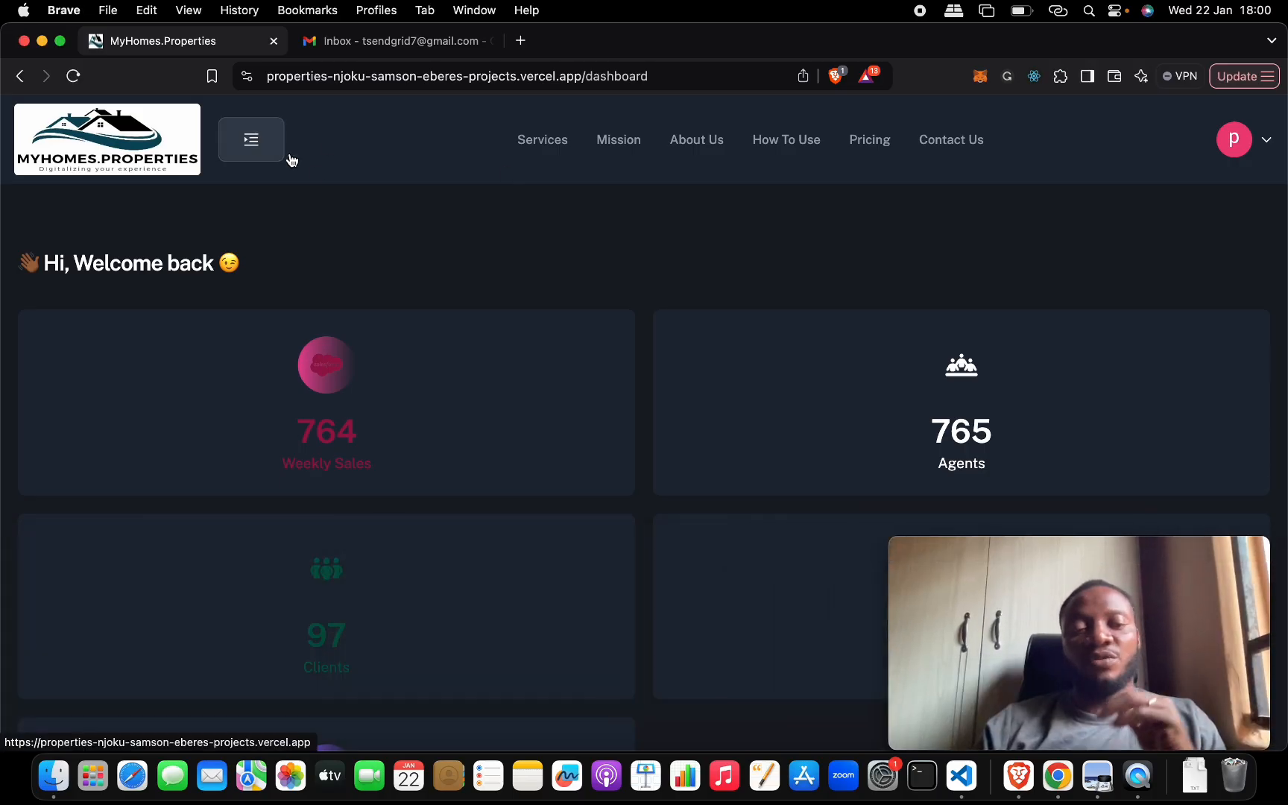
left_click(244, 143)
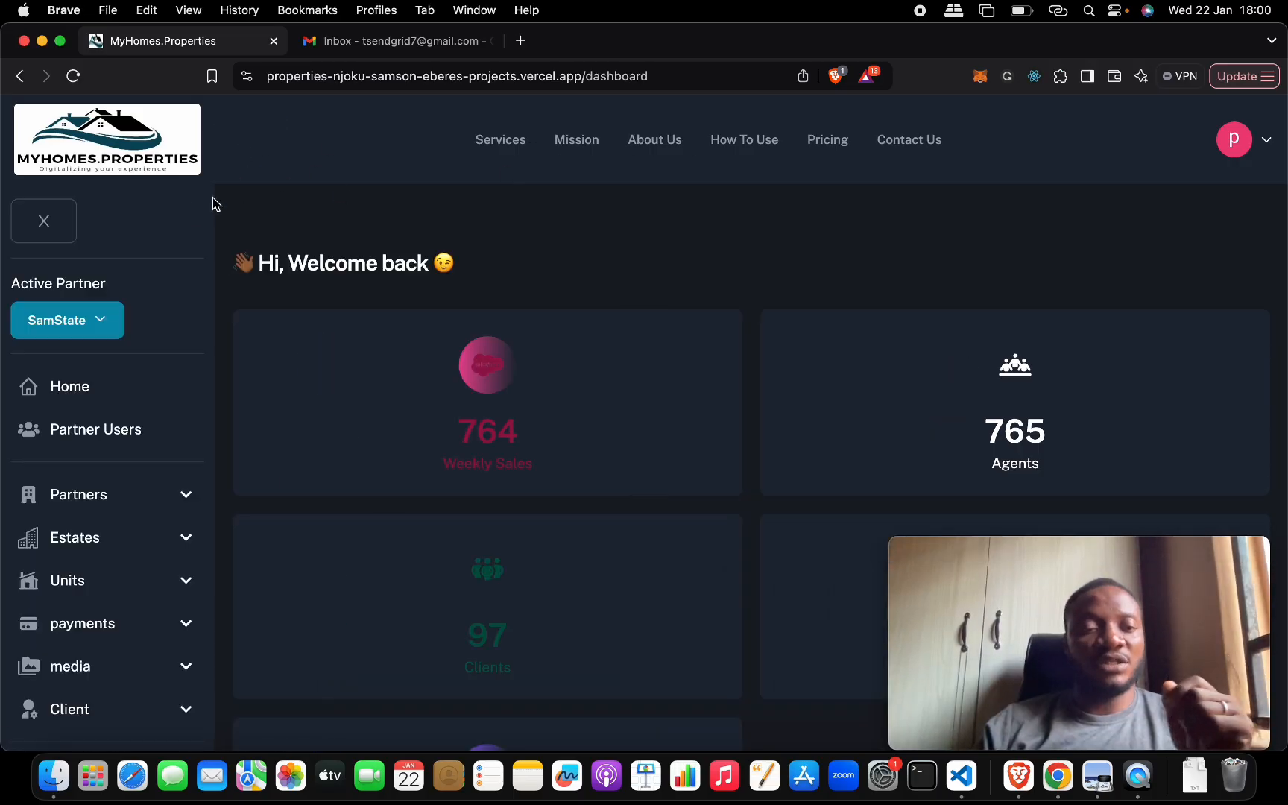
- Check which partners are offered in the Active Partner selector, leaving the selection as it is
scroll(161, 320, "down", 1)
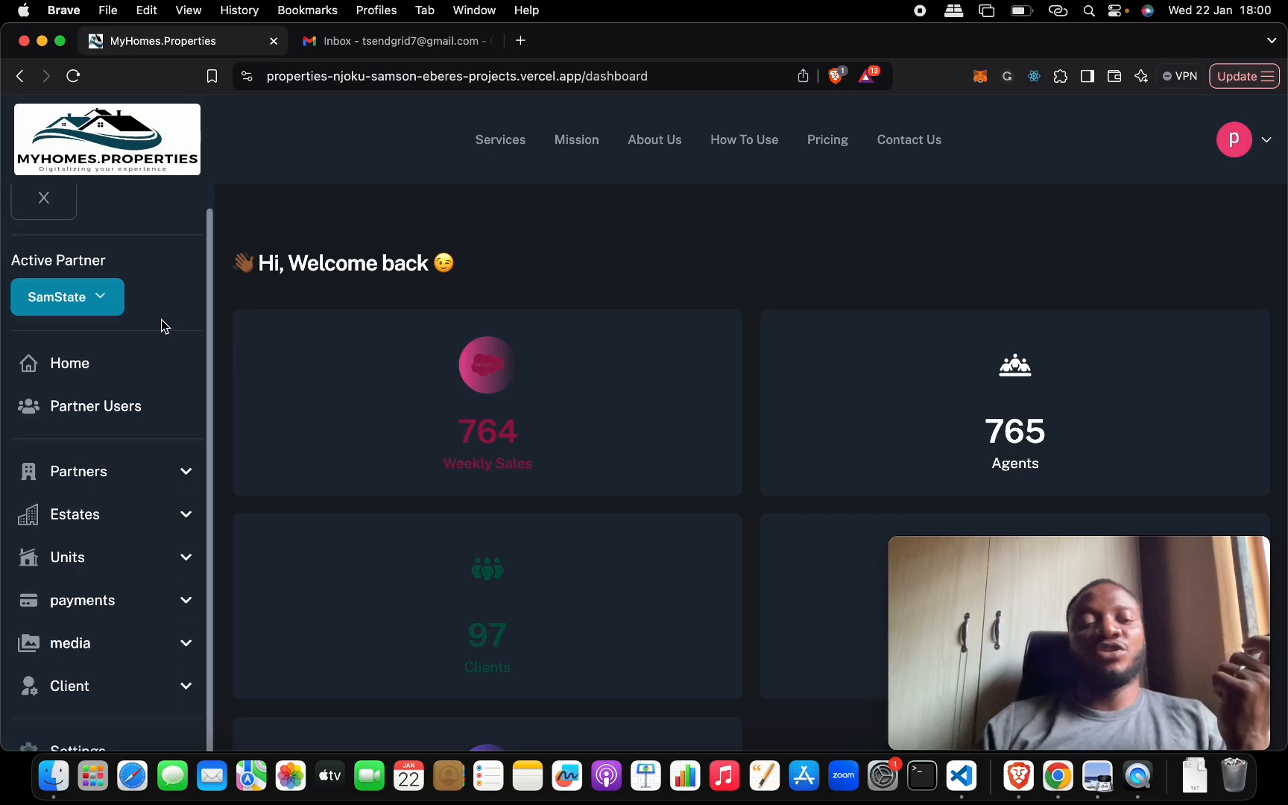
left_click(105, 298)
left_click(106, 299)
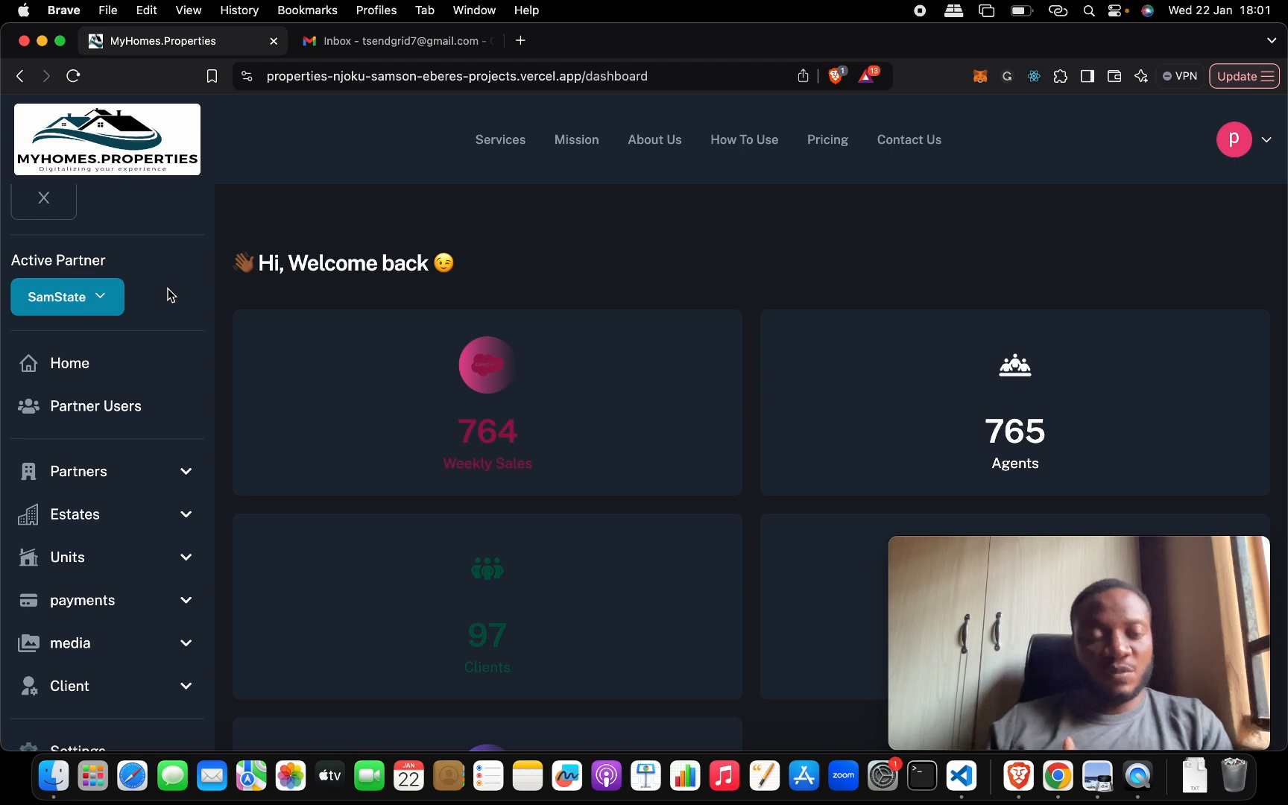
left_click(99, 299)
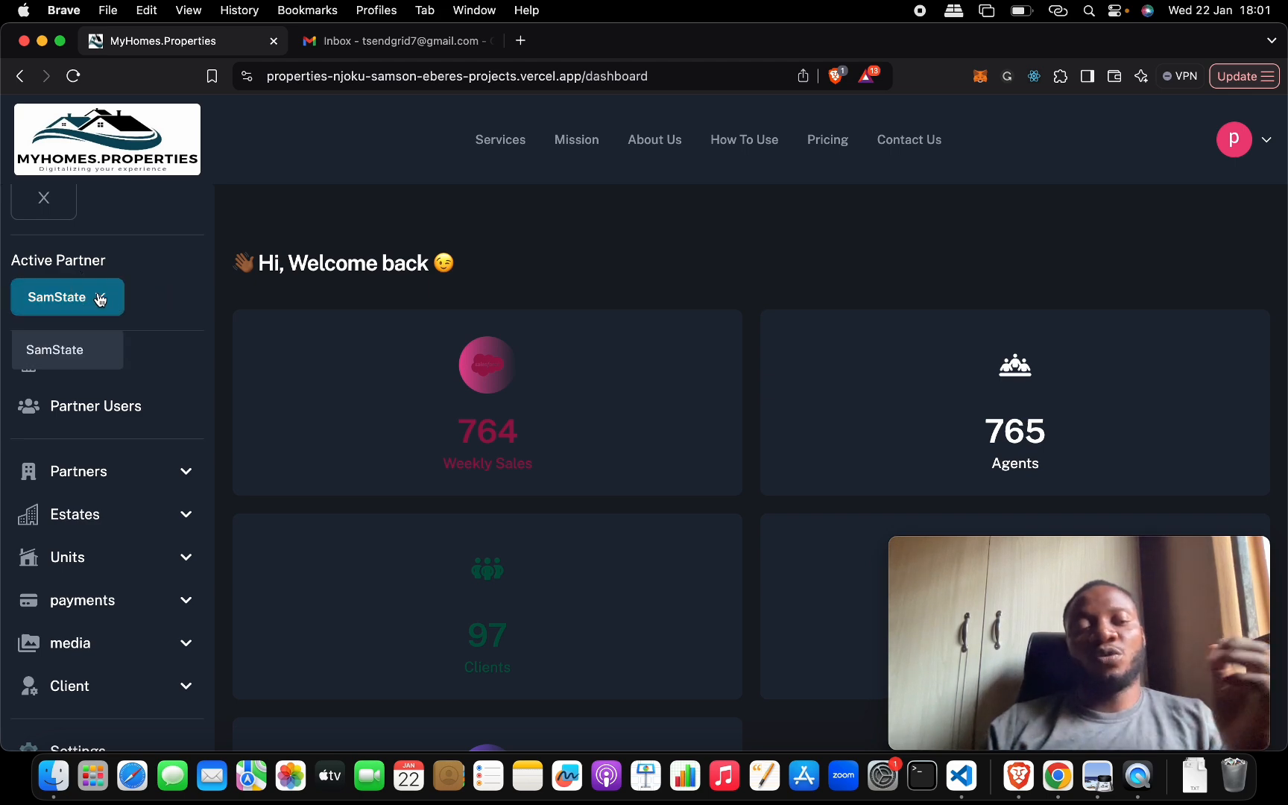
left_click(100, 299)
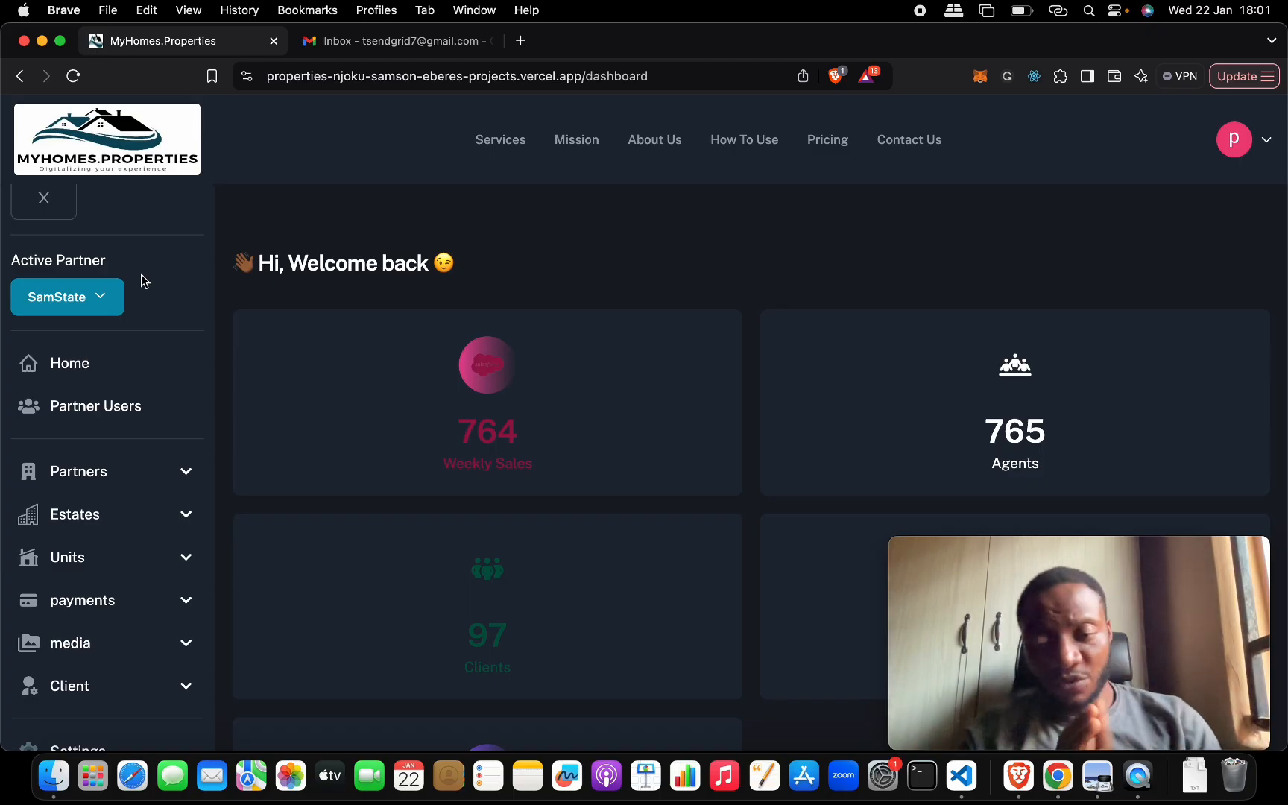
left_click(109, 299)
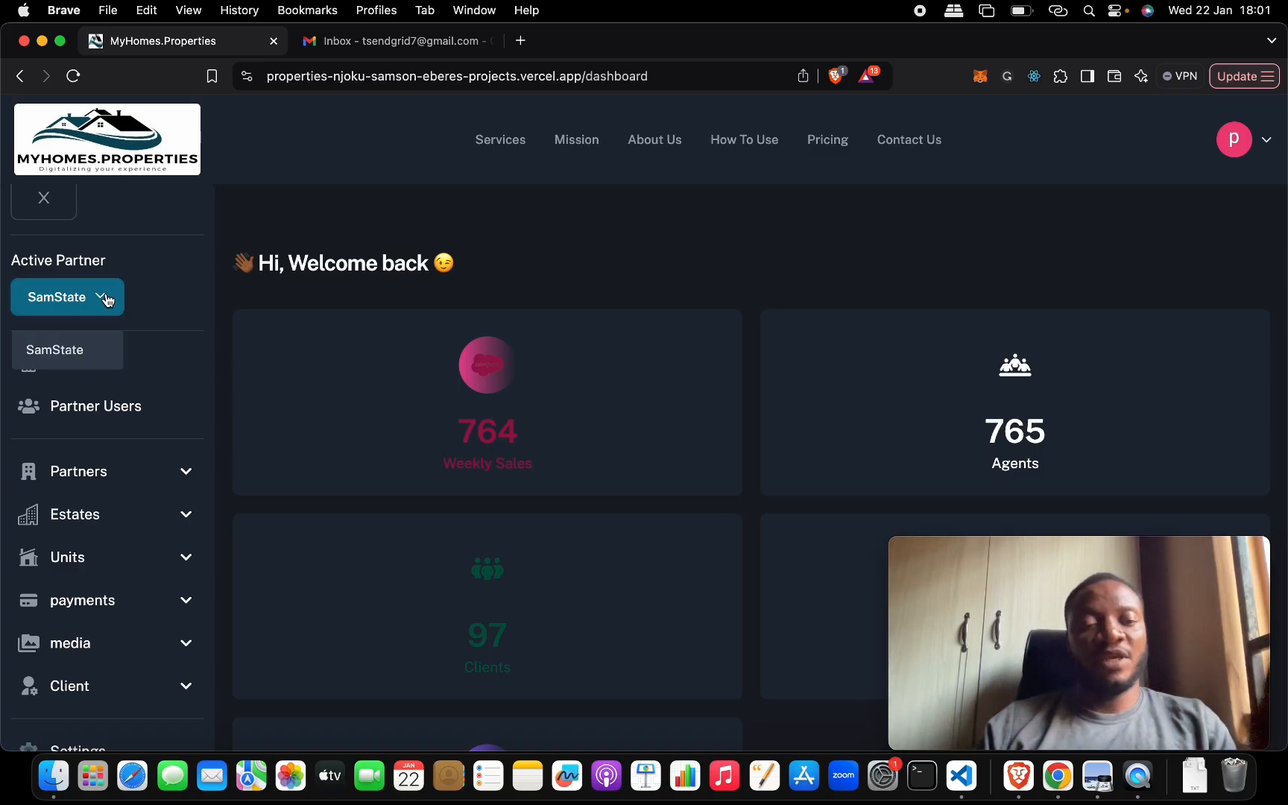
left_click(108, 300)
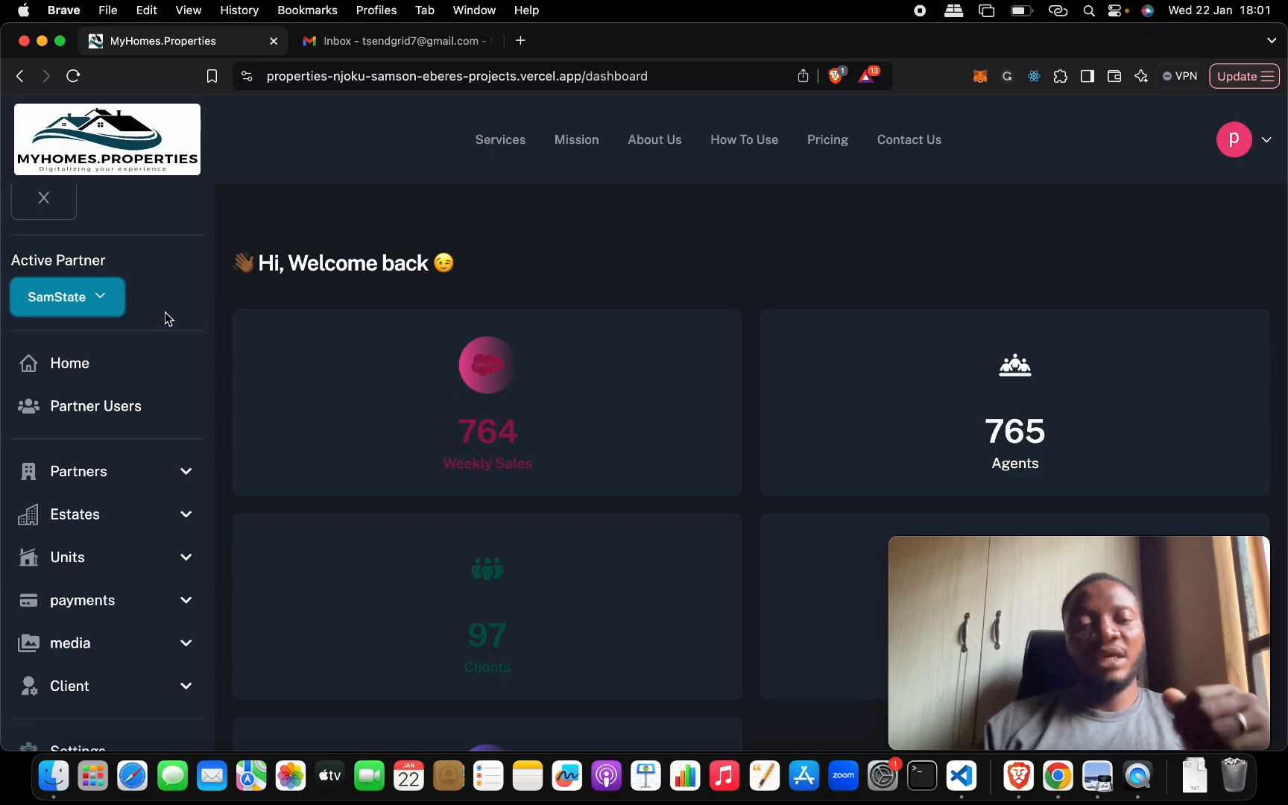
- Open the Partner Users page and expand the side navigation there
scroll(164, 347, "down", 3)
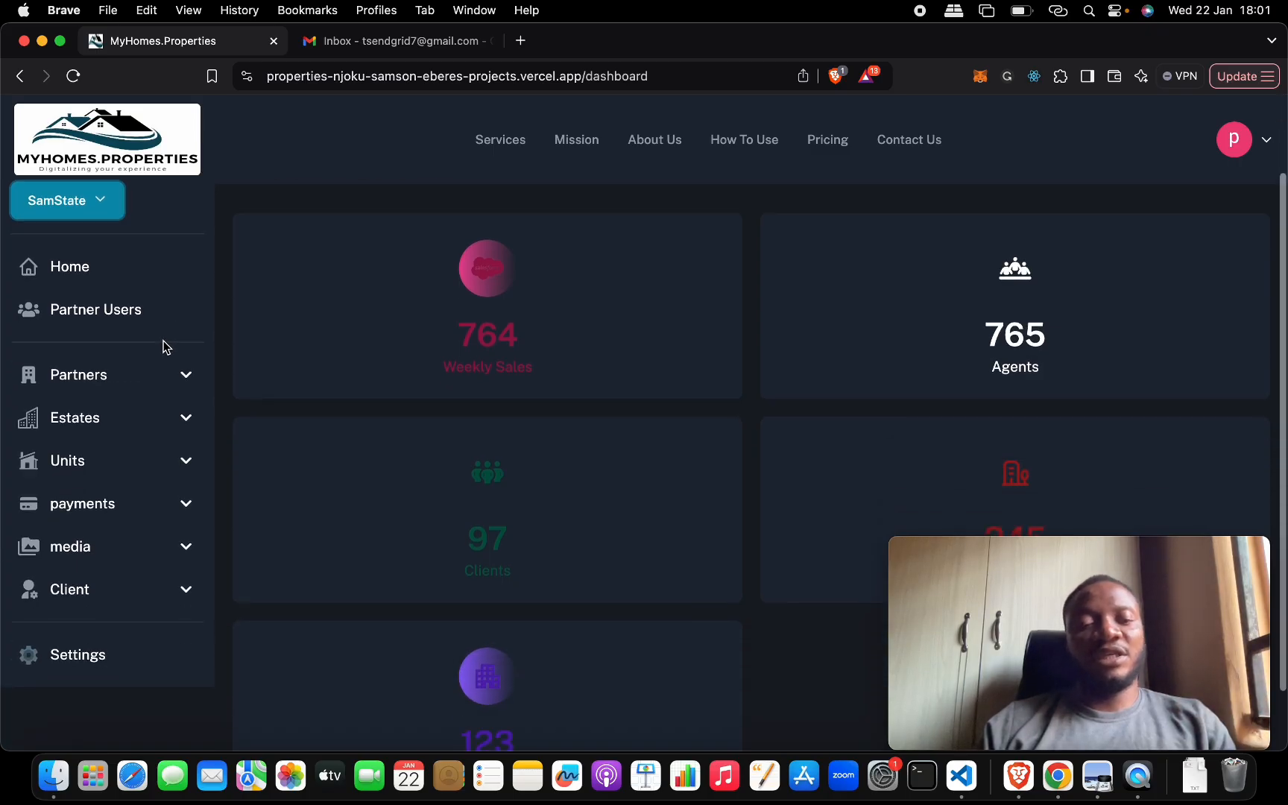
left_click(97, 310)
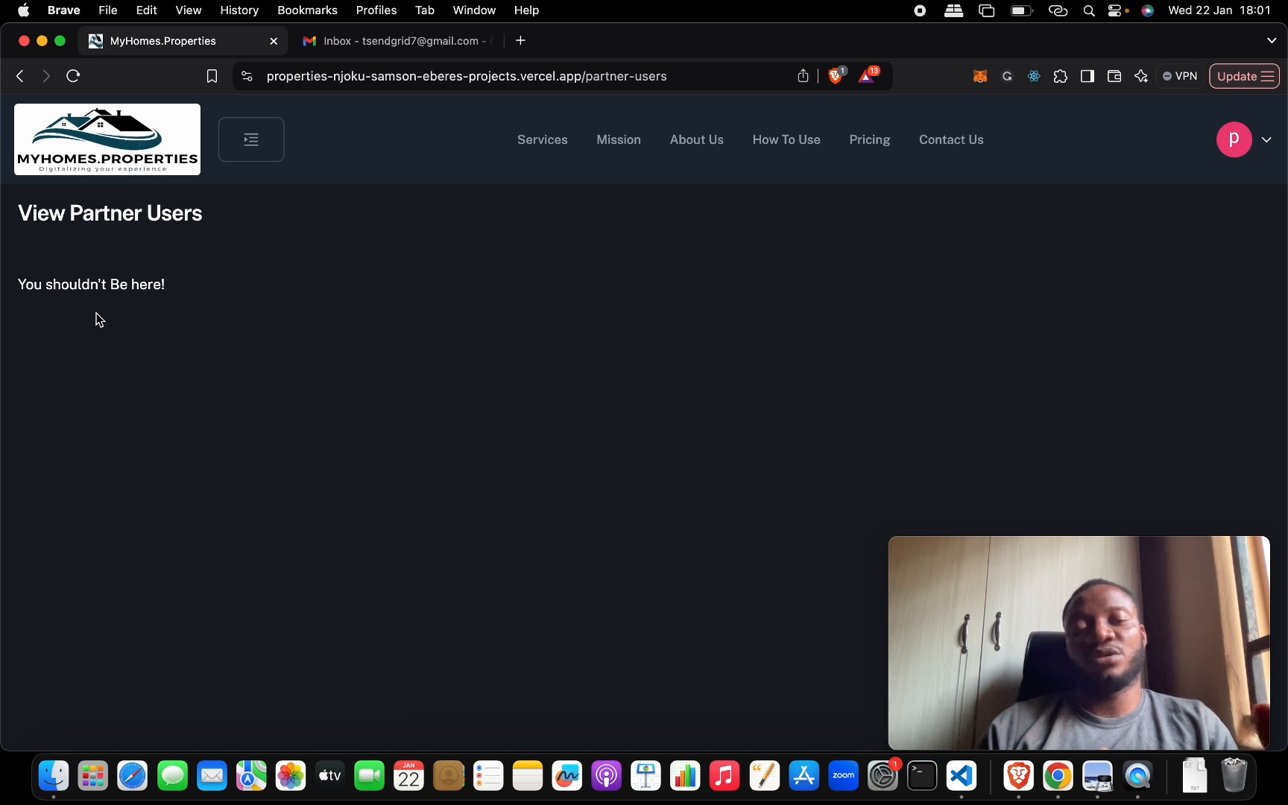
left_click(258, 158)
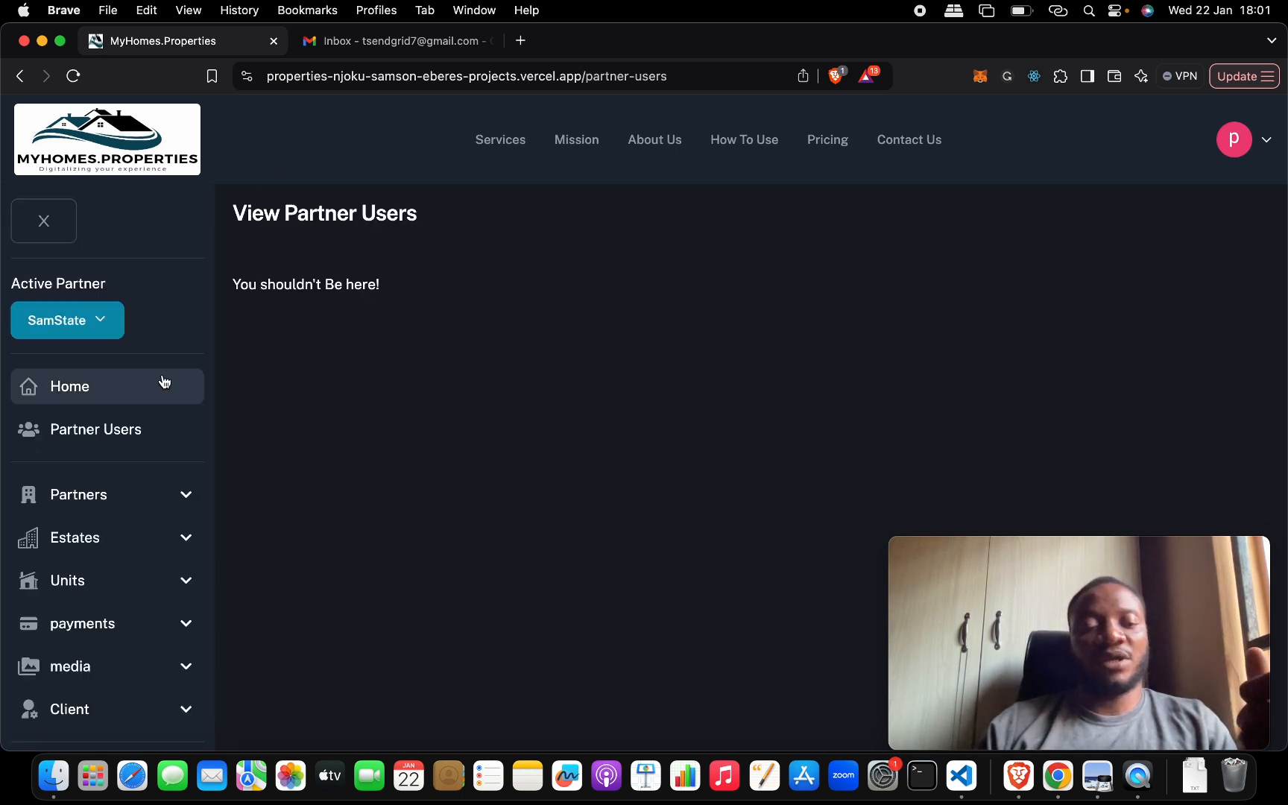
- Open the Settings page and expand its sections in turn, from Transfer Unit through the permission sections to Payment Purpose
scroll(149, 439, "down", 1)
scroll(149, 492, "down", 3)
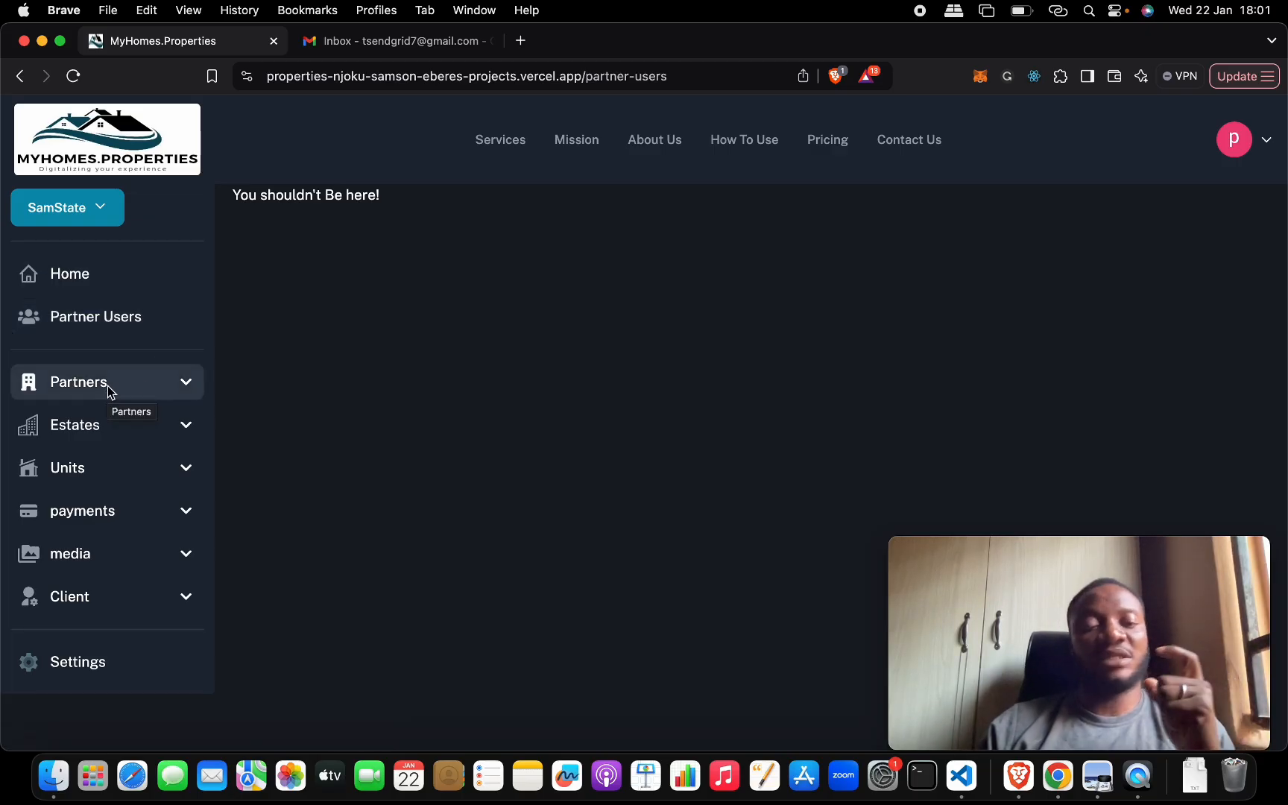
left_click(121, 660)
left_click(403, 328)
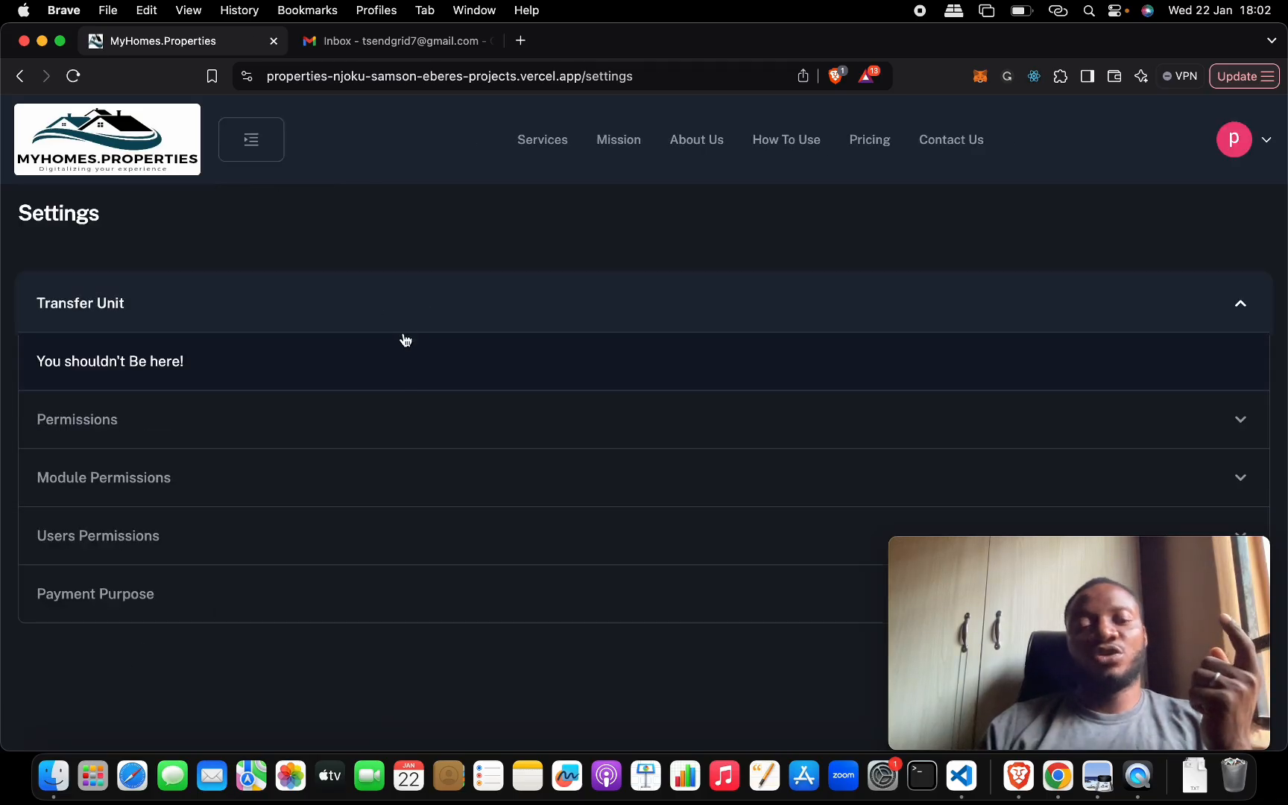
left_click(408, 419)
left_click(394, 477)
left_click(411, 536)
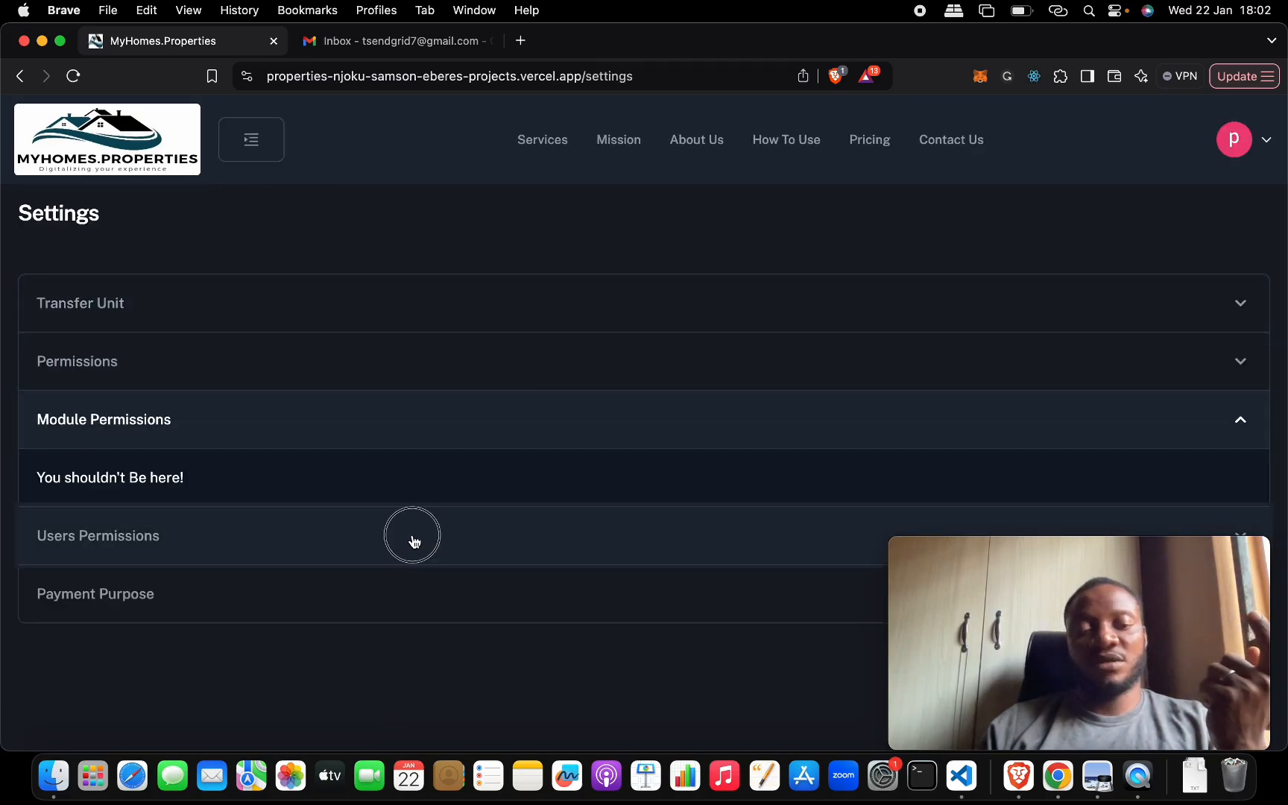
left_click(436, 585)
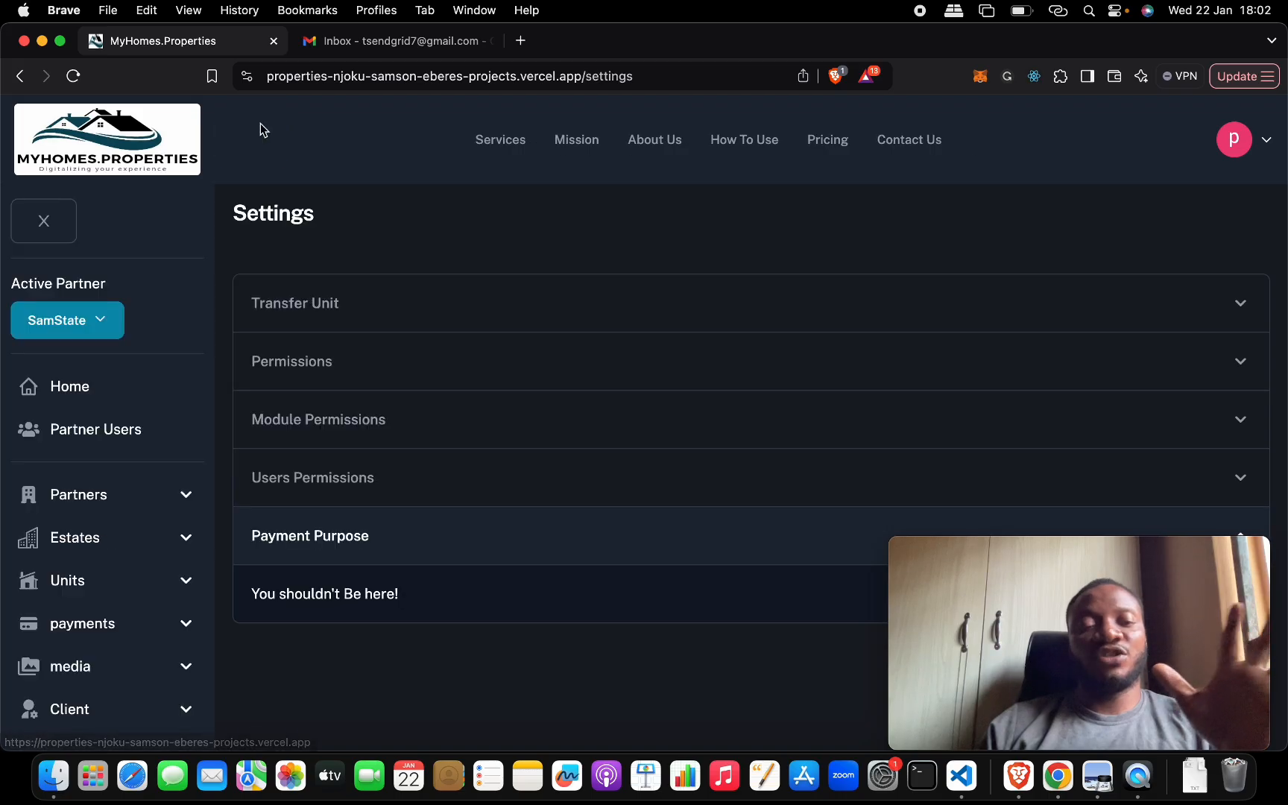
- Expand the side navigation and open the list of existing partners
left_click(256, 136)
scroll(184, 421, "down", 1)
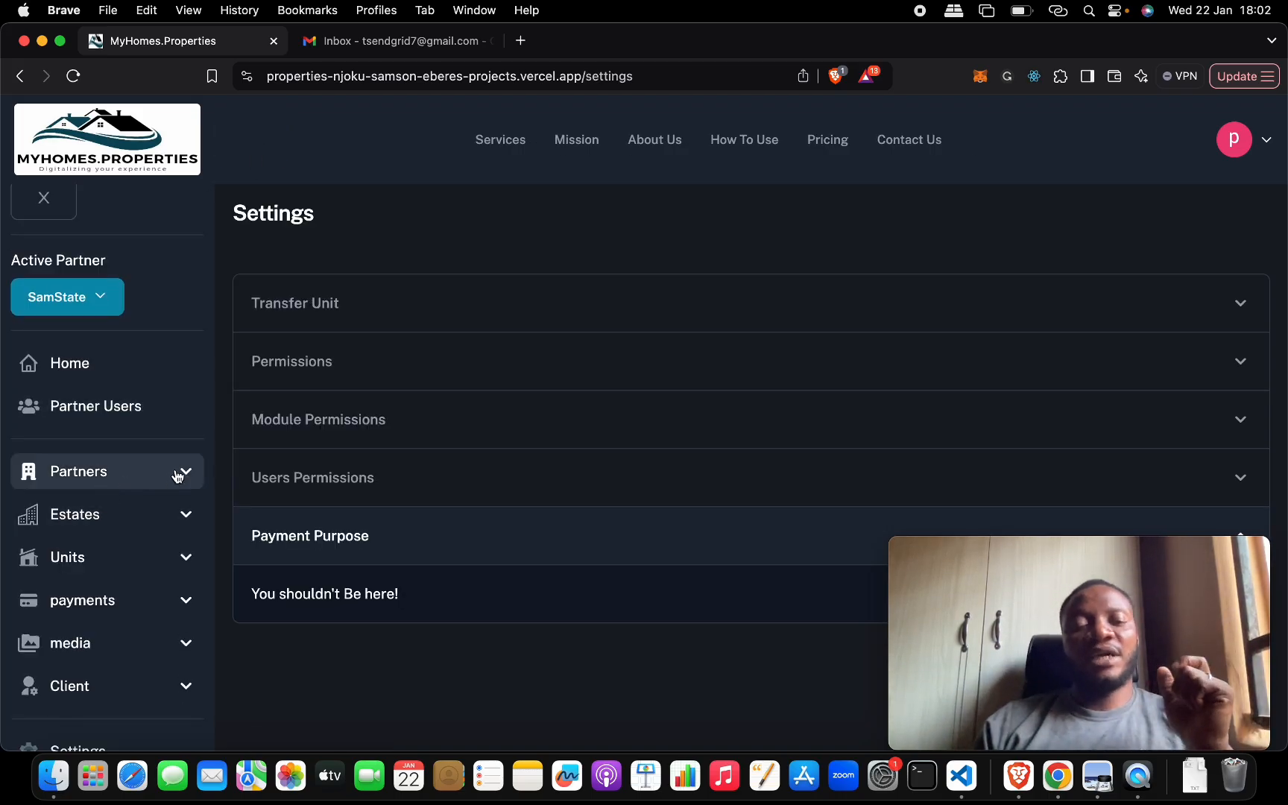
scroll(179, 447, "down", 3)
left_click(184, 382)
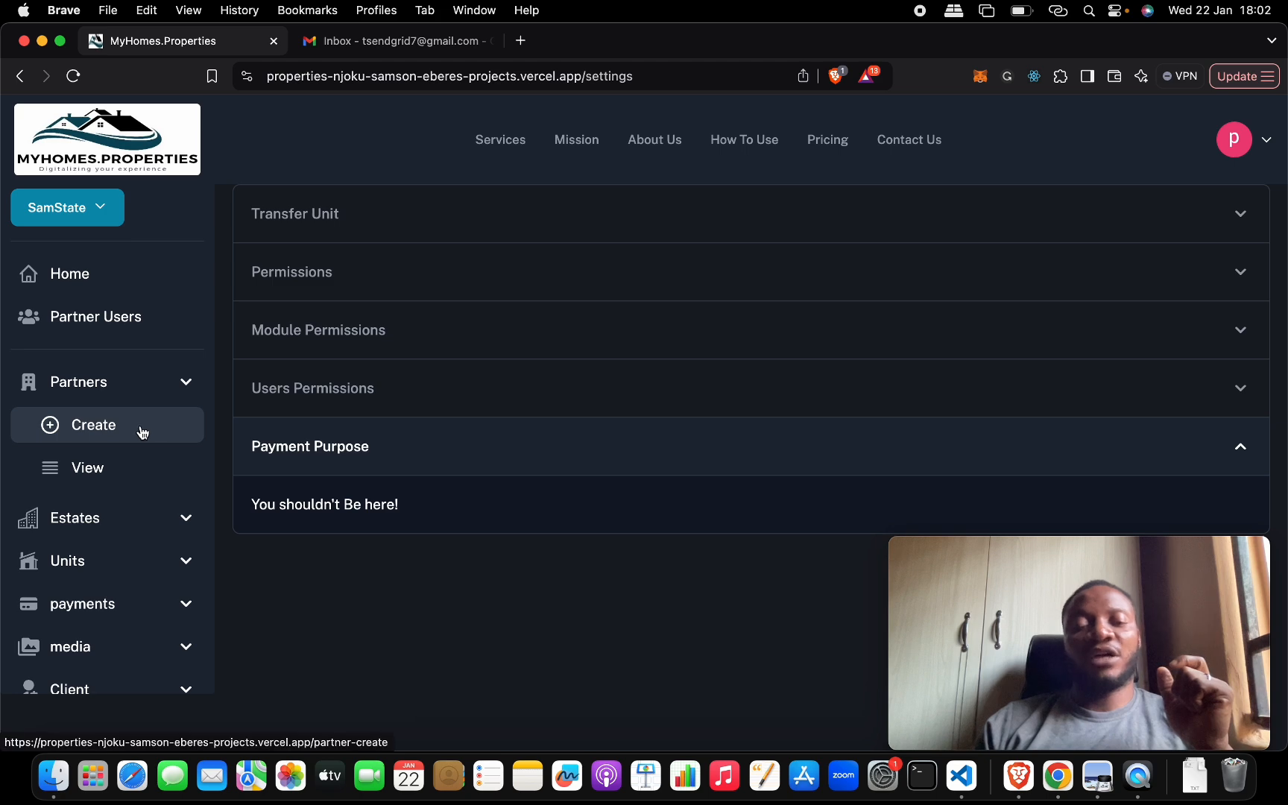
left_click(131, 468)
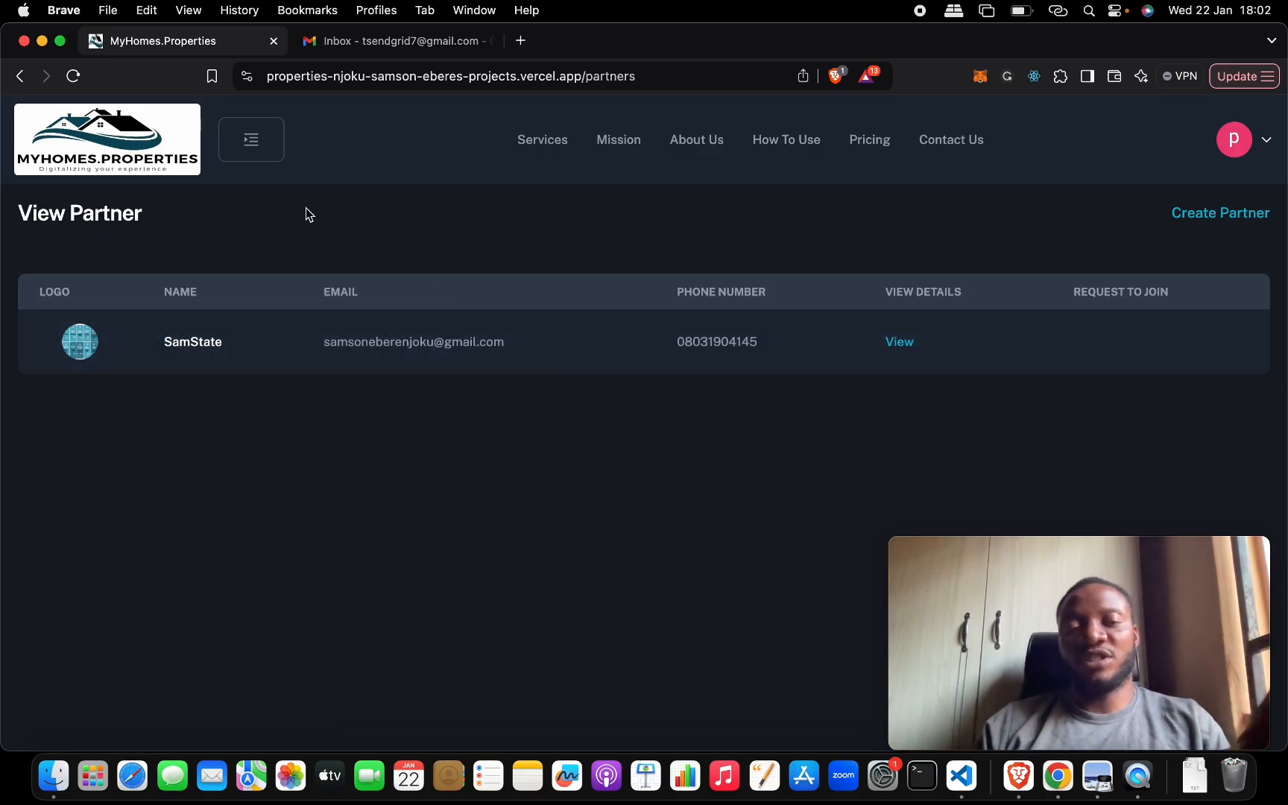
- Go from the partner list to the page for viewing estates
left_click(257, 140)
scroll(144, 432, "down", 2)
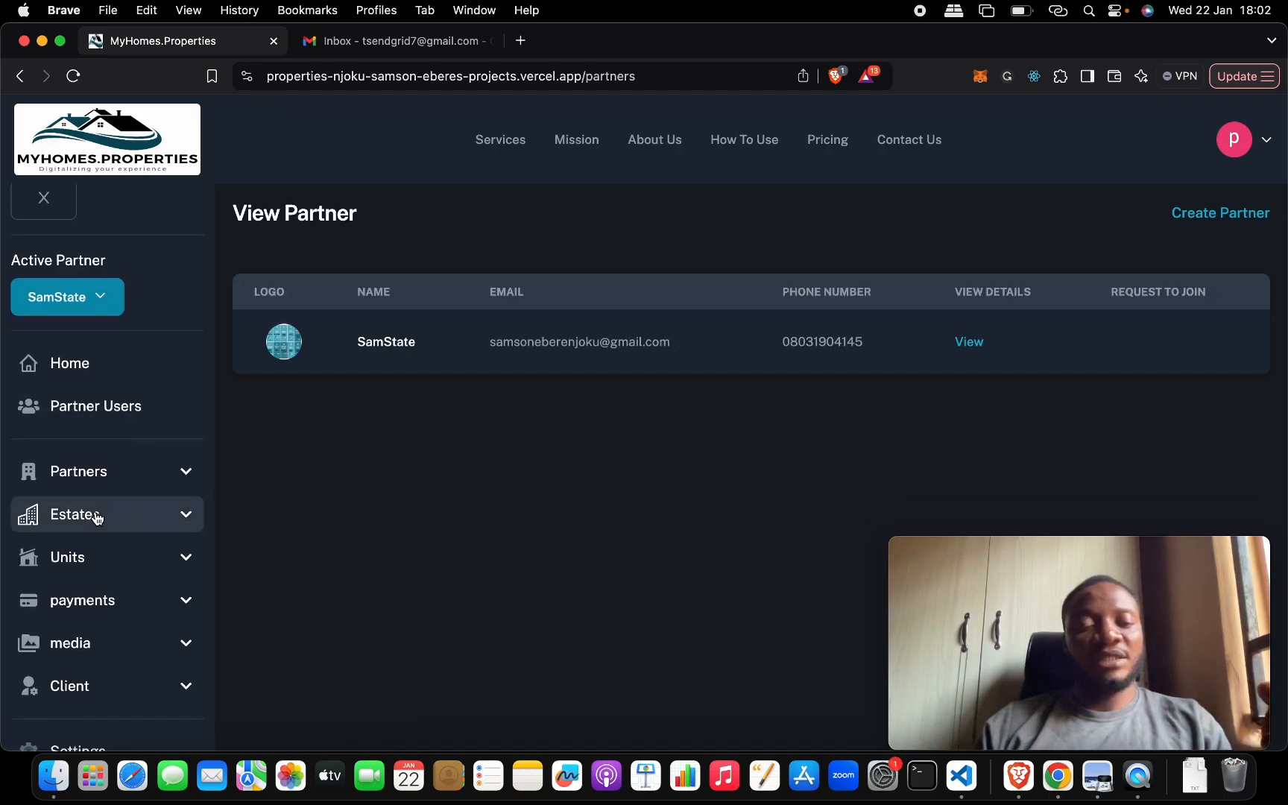
left_click(181, 516)
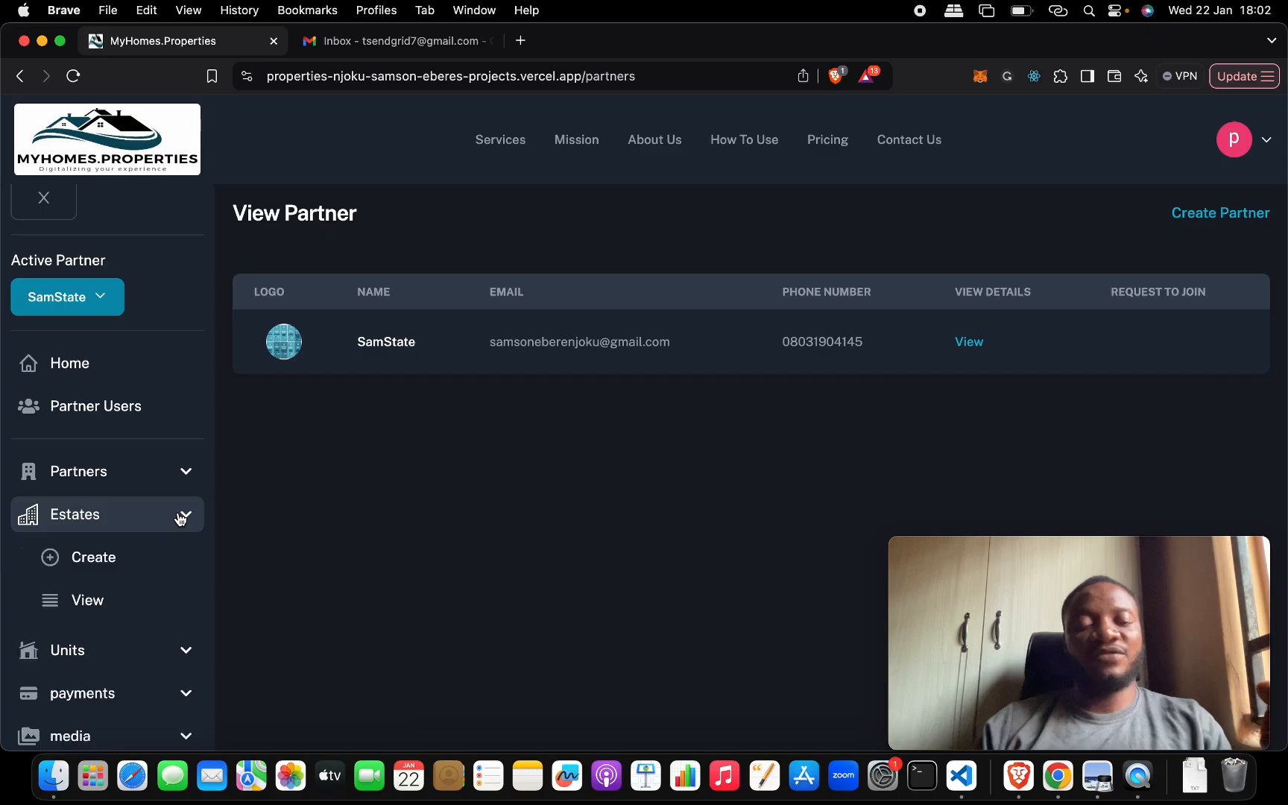
scroll(134, 512, "down", 3)
left_click(108, 507)
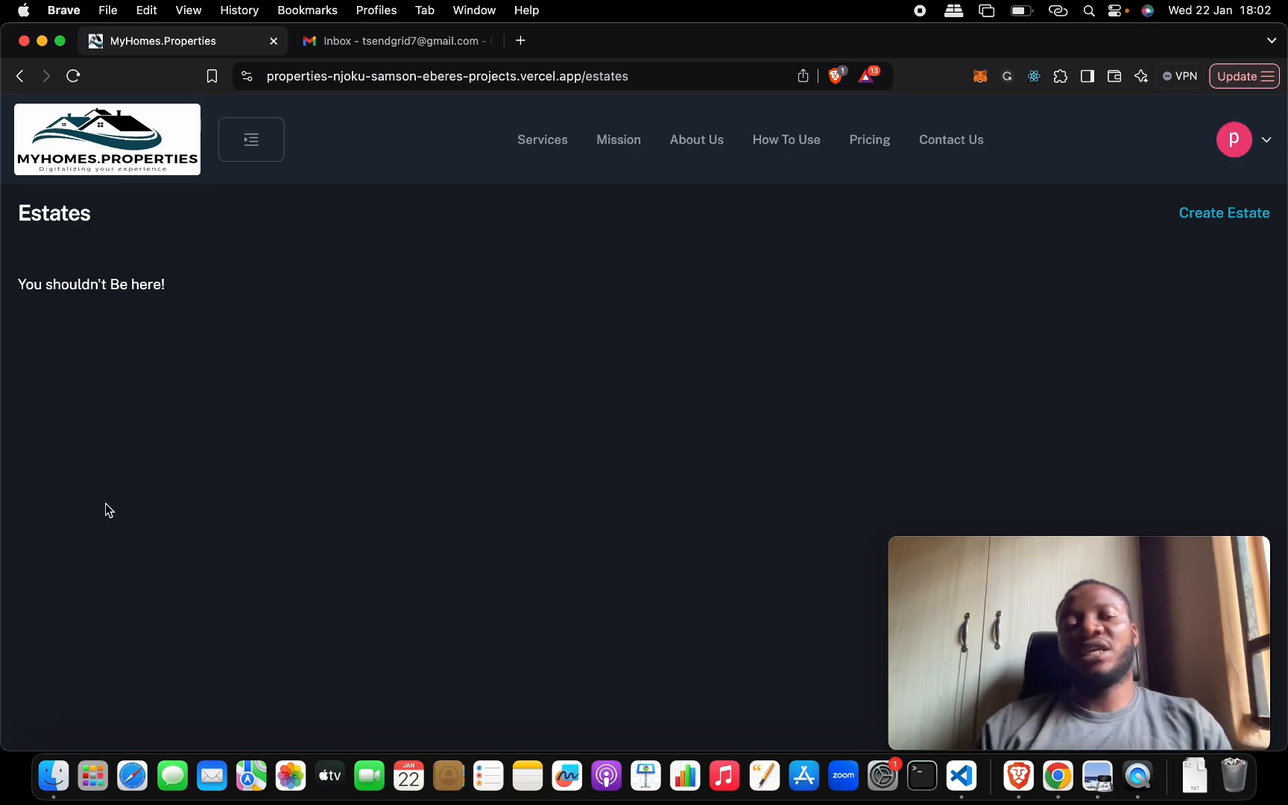
- Bring back the side navigation and open the page for viewing units
left_click(237, 152)
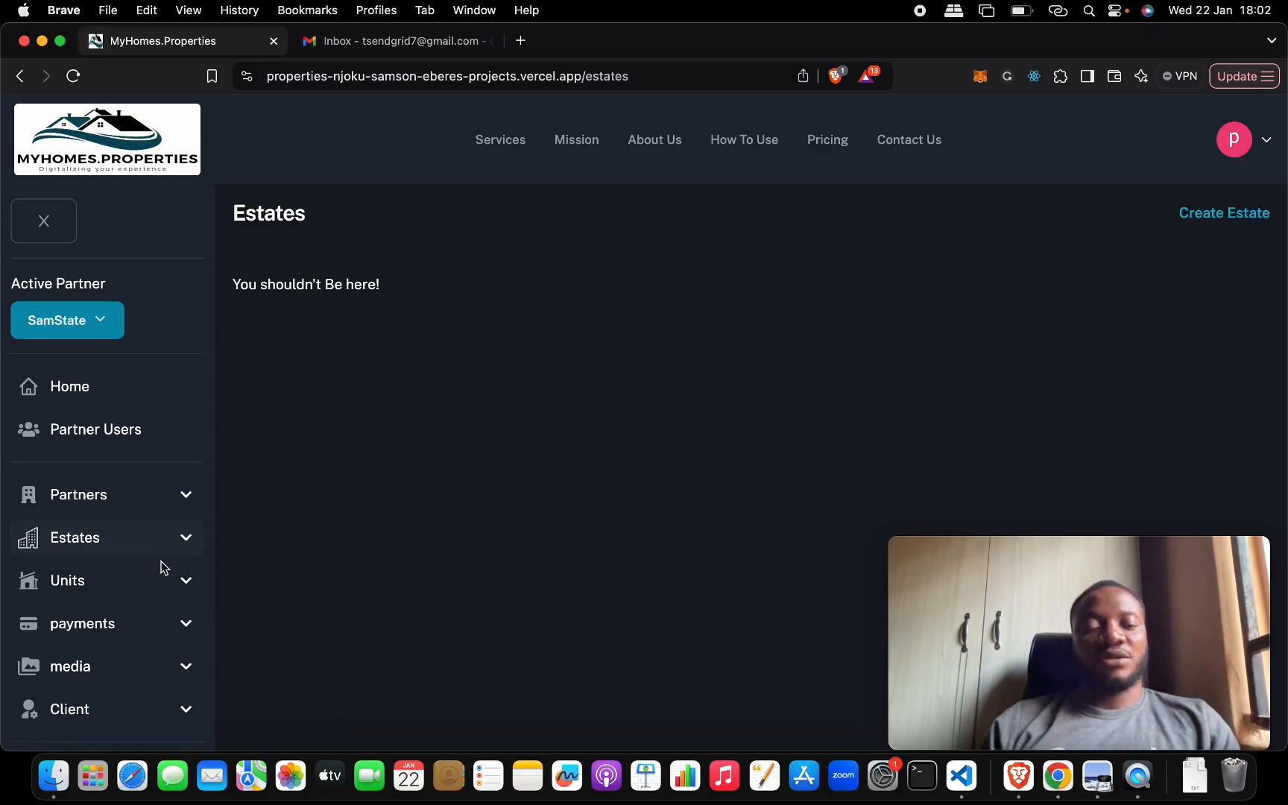
left_click(86, 589)
scroll(88, 572, "down", 3)
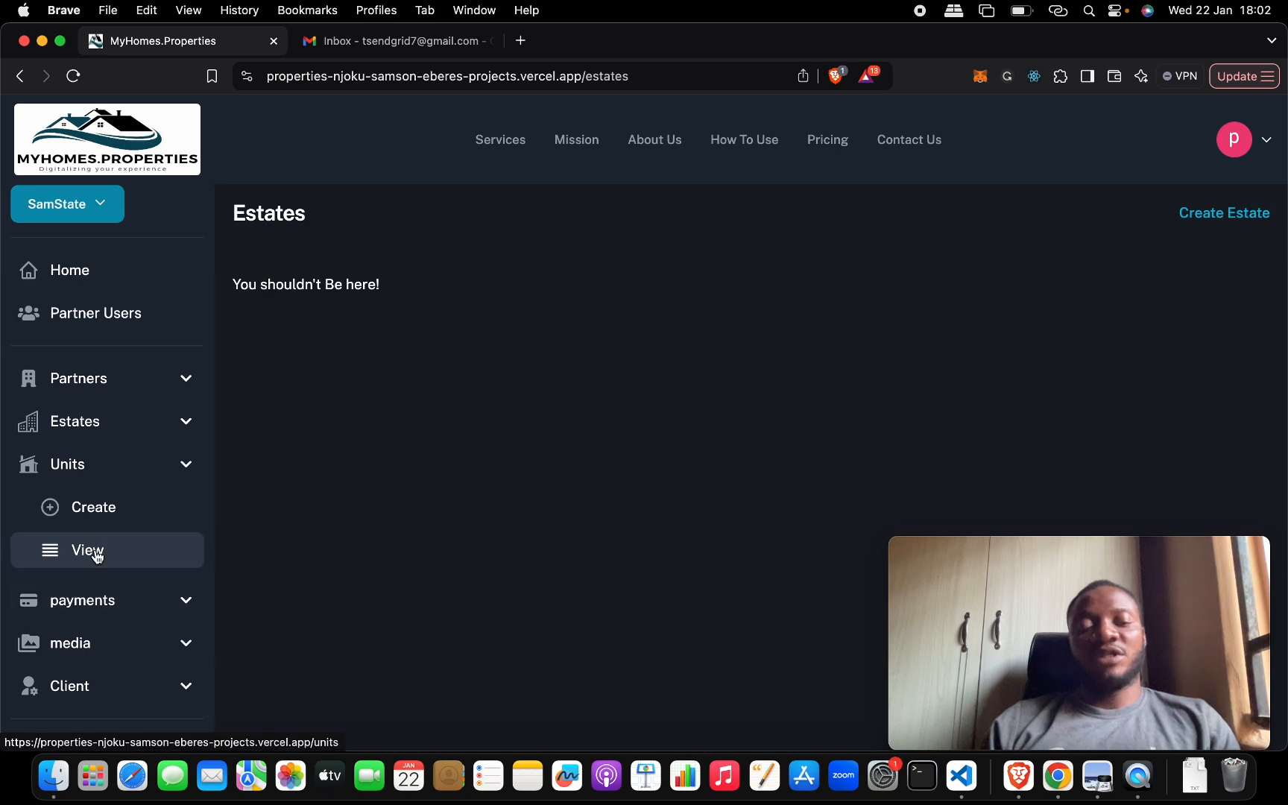
left_click(92, 552)
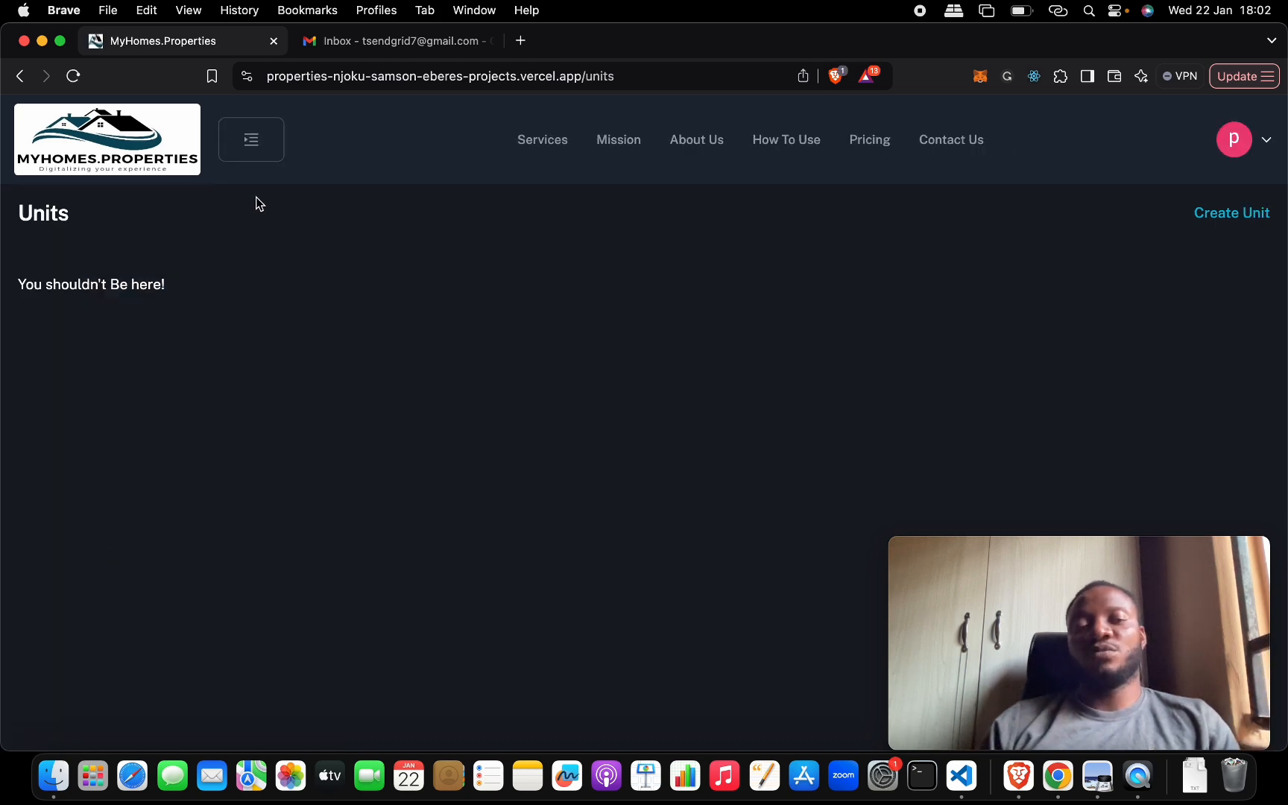
- Show the options under payments and media, and open the page for viewing media
left_click(254, 158)
scroll(152, 578, "down", 1)
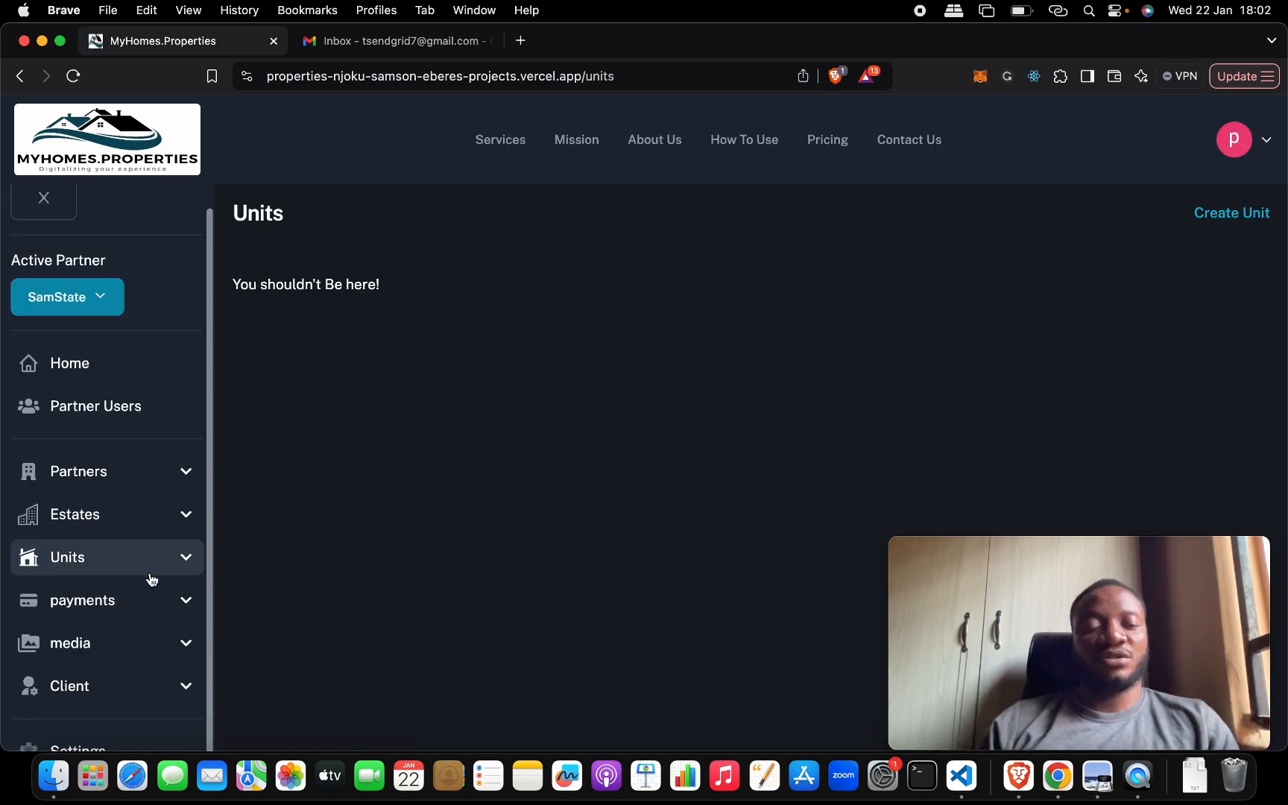
left_click(114, 609)
scroll(120, 674, "down", 3)
left_click(118, 656)
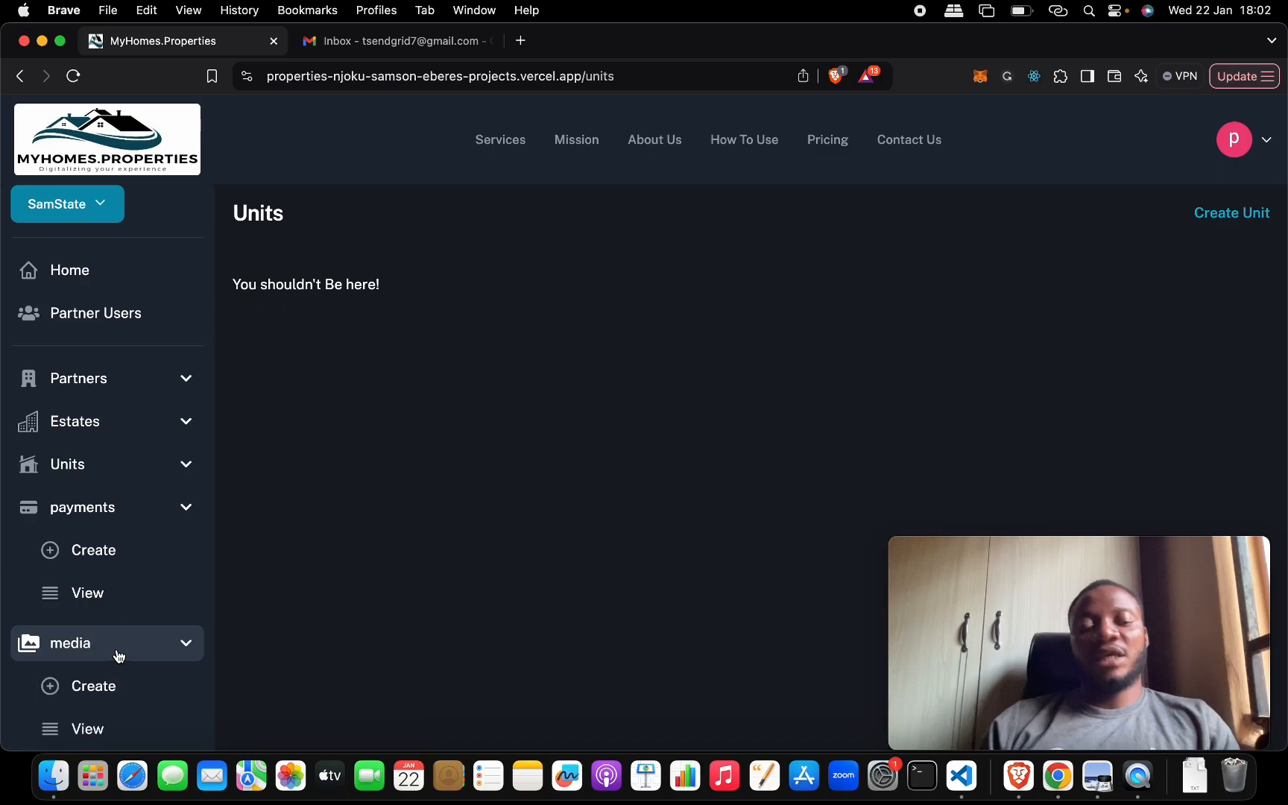
left_click(110, 727)
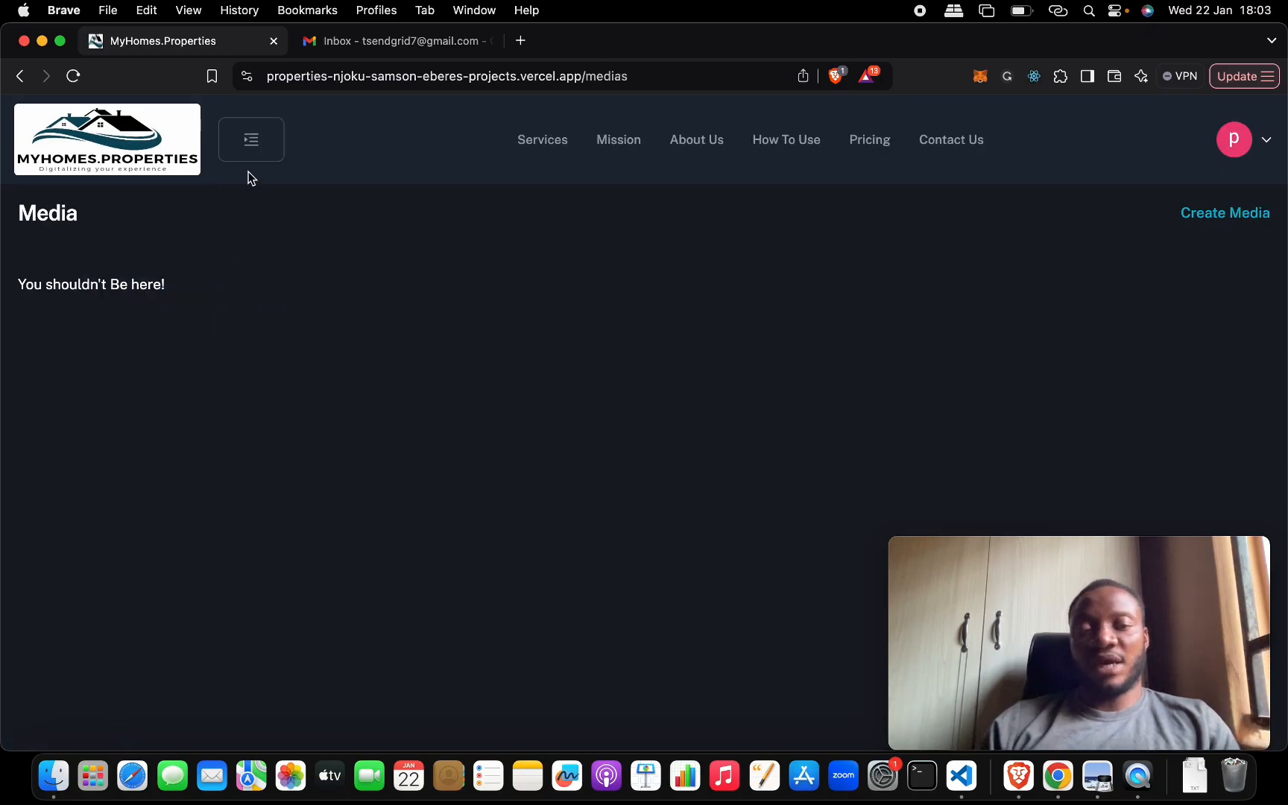
- Expand the Client section of the side navigation and open the client's My Units page
left_click(250, 147)
scroll(172, 517, "down", 1)
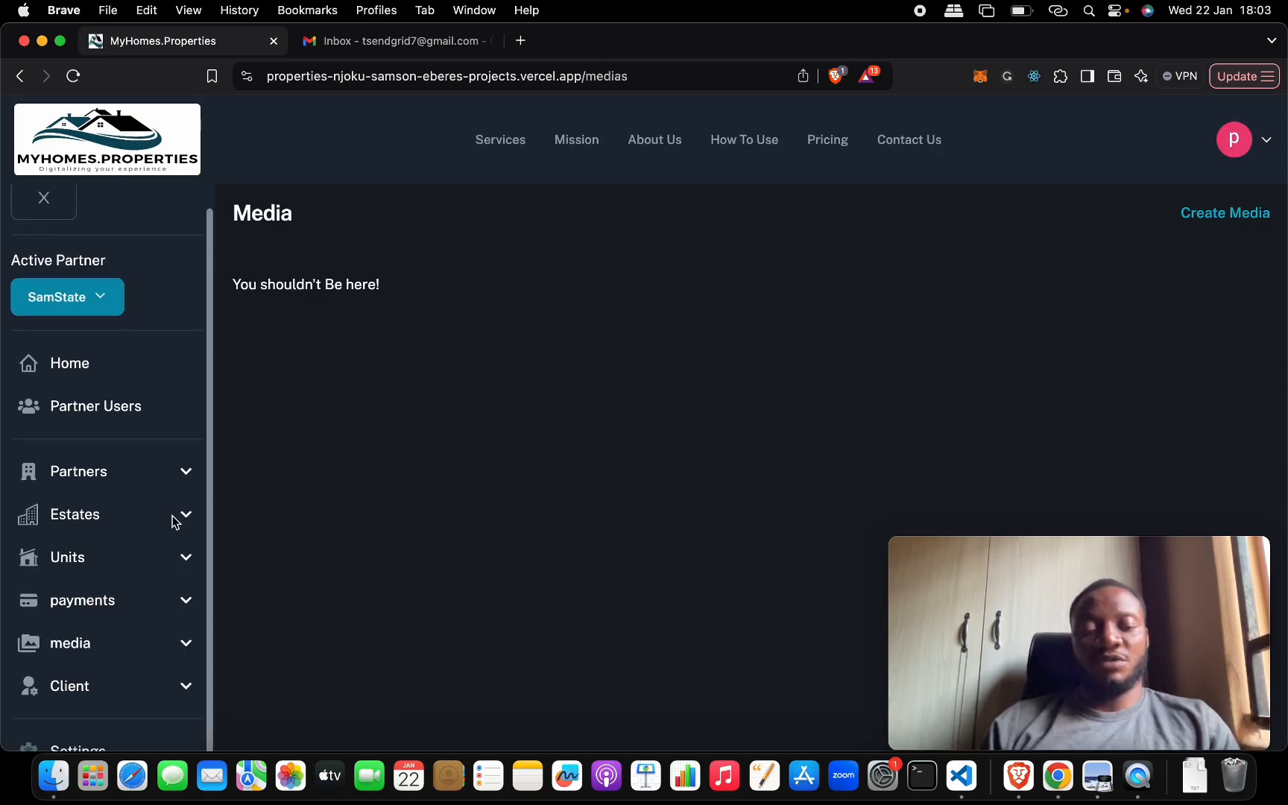
left_click(114, 686)
scroll(133, 618, "down", 3)
left_click(122, 635)
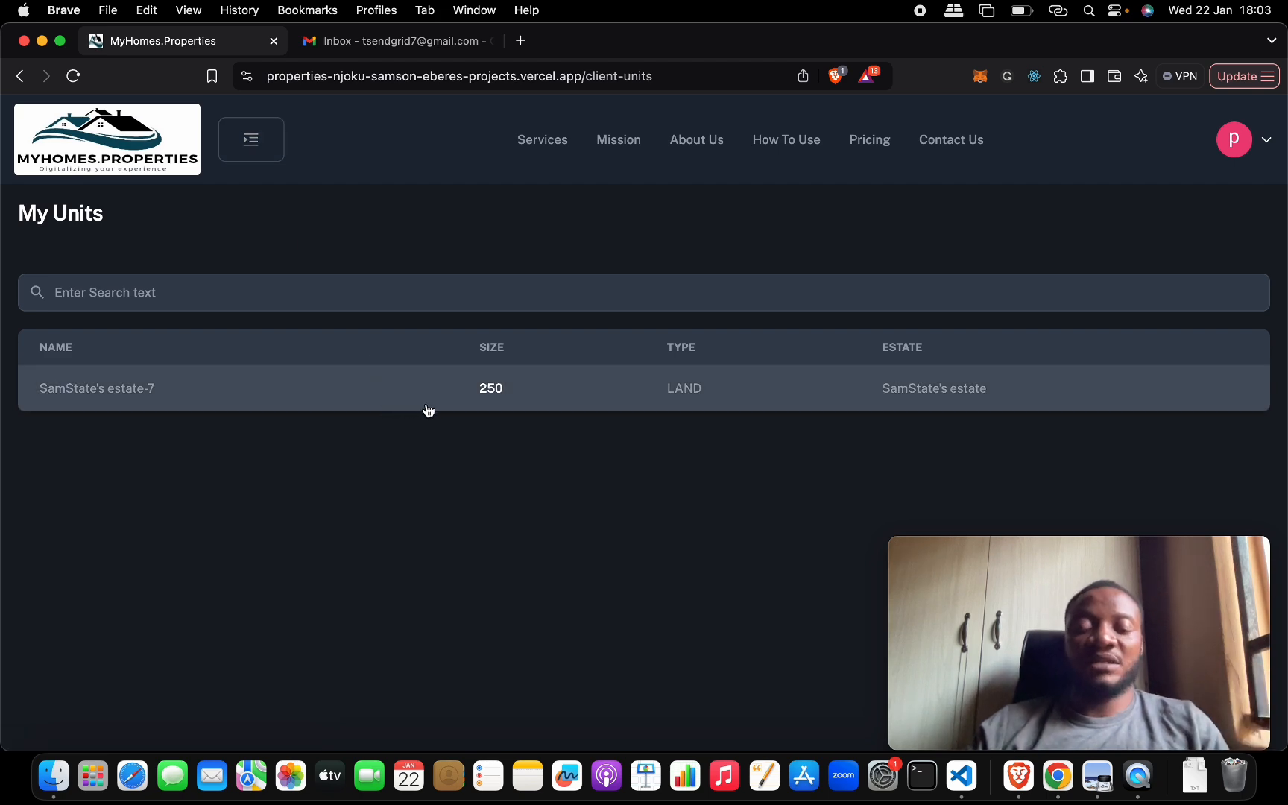
- Open the form for creating a partner, look over its detail fields and highlight the prefilled company name
left_click(251, 141)
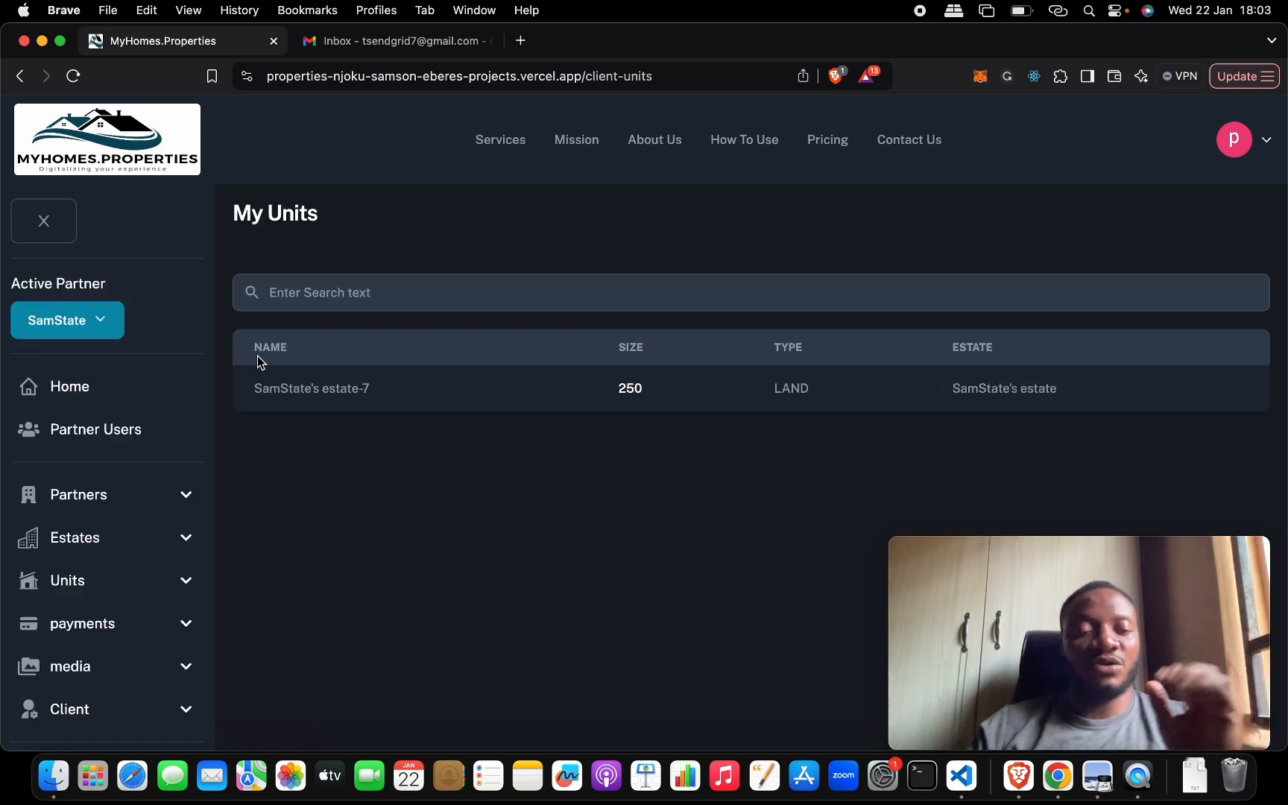
scroll(197, 388, "down", 3)
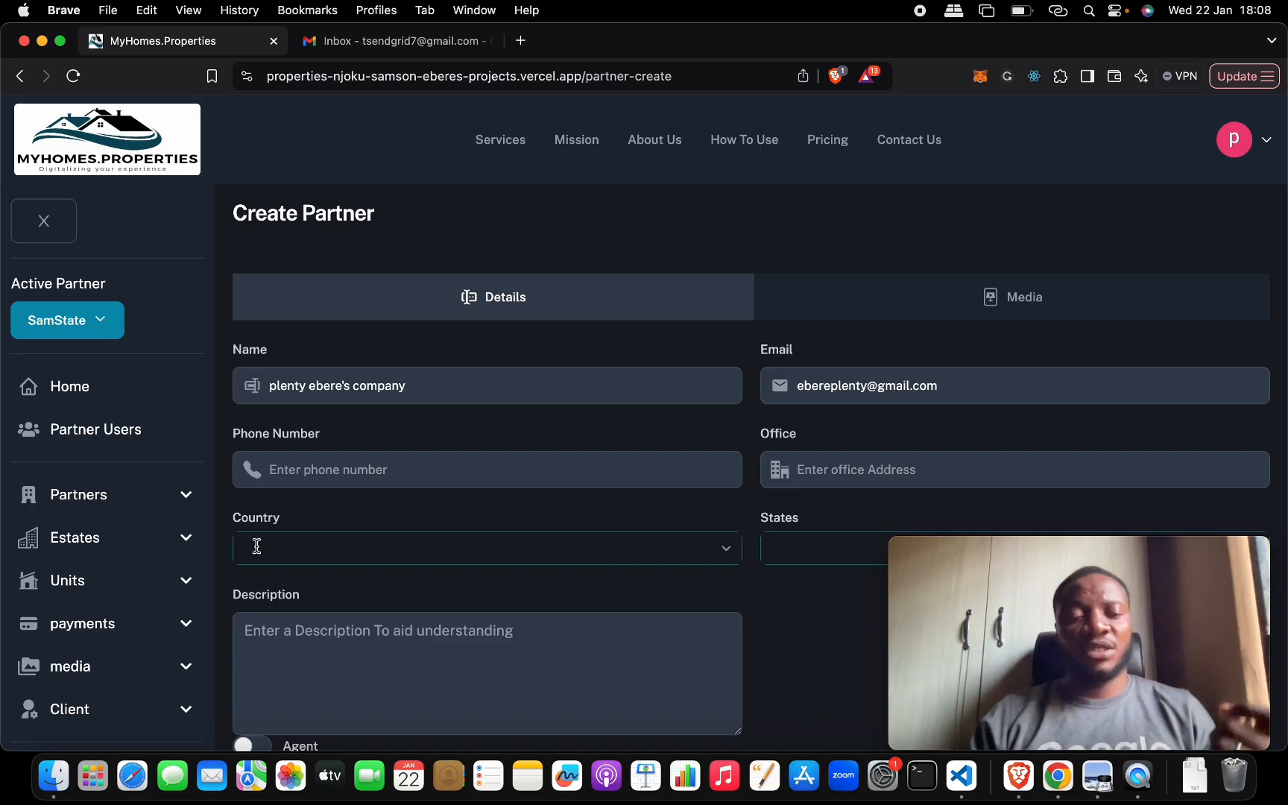
left_click(188, 498)
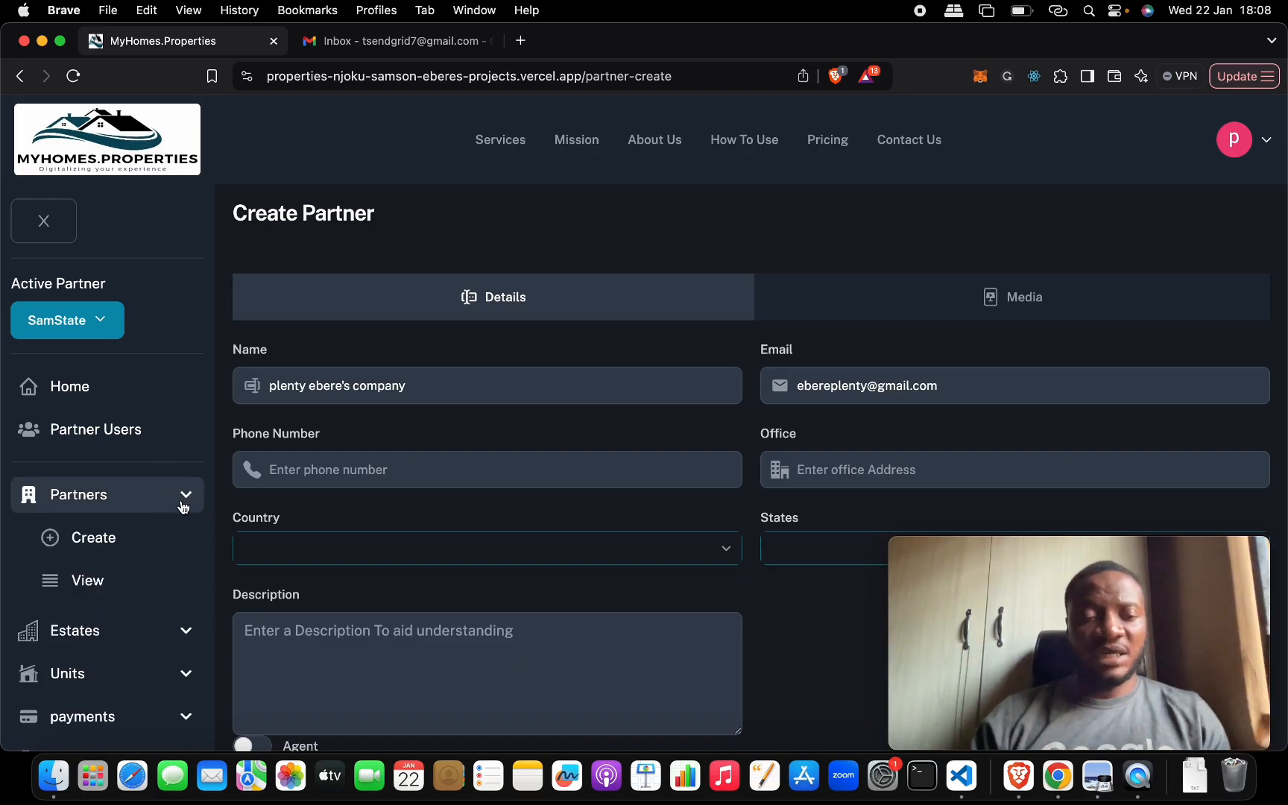
left_click(144, 537)
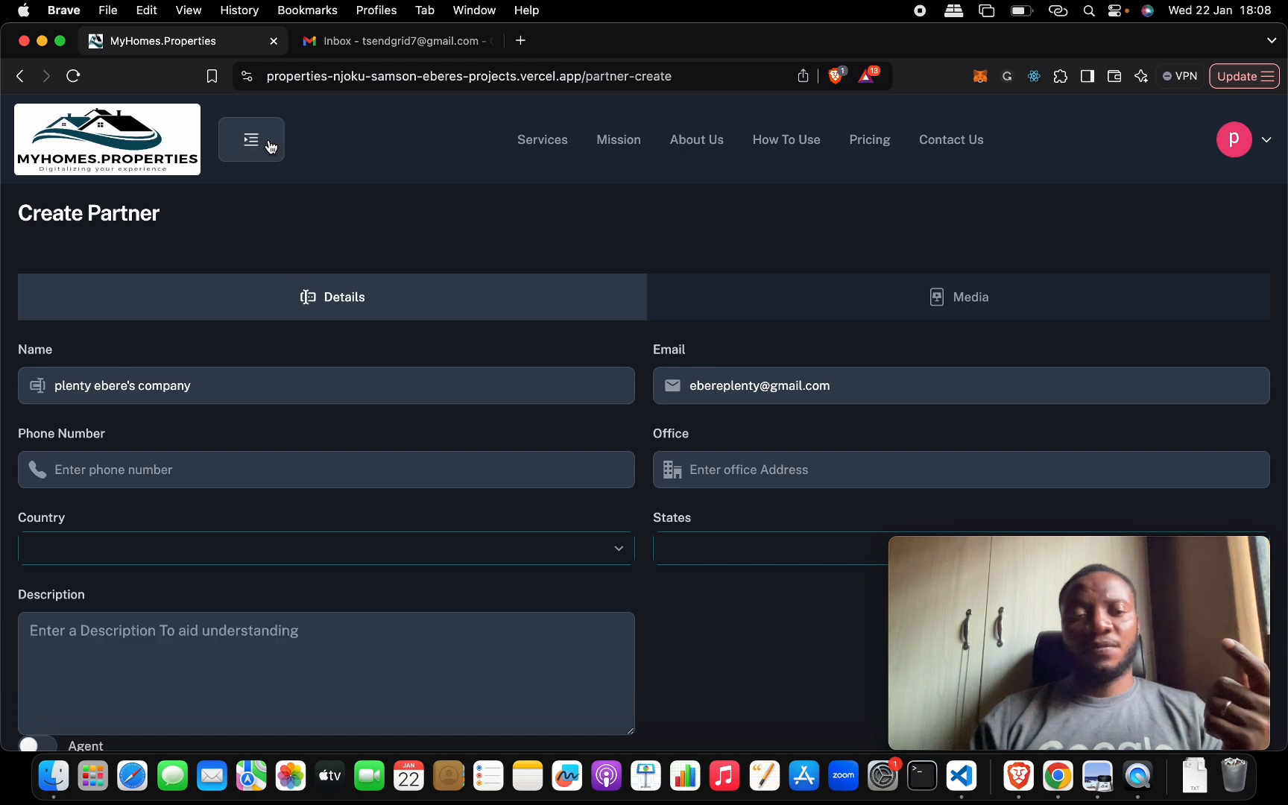
scroll(443, 350, "down", 1)
scroll(444, 349, "down", 3)
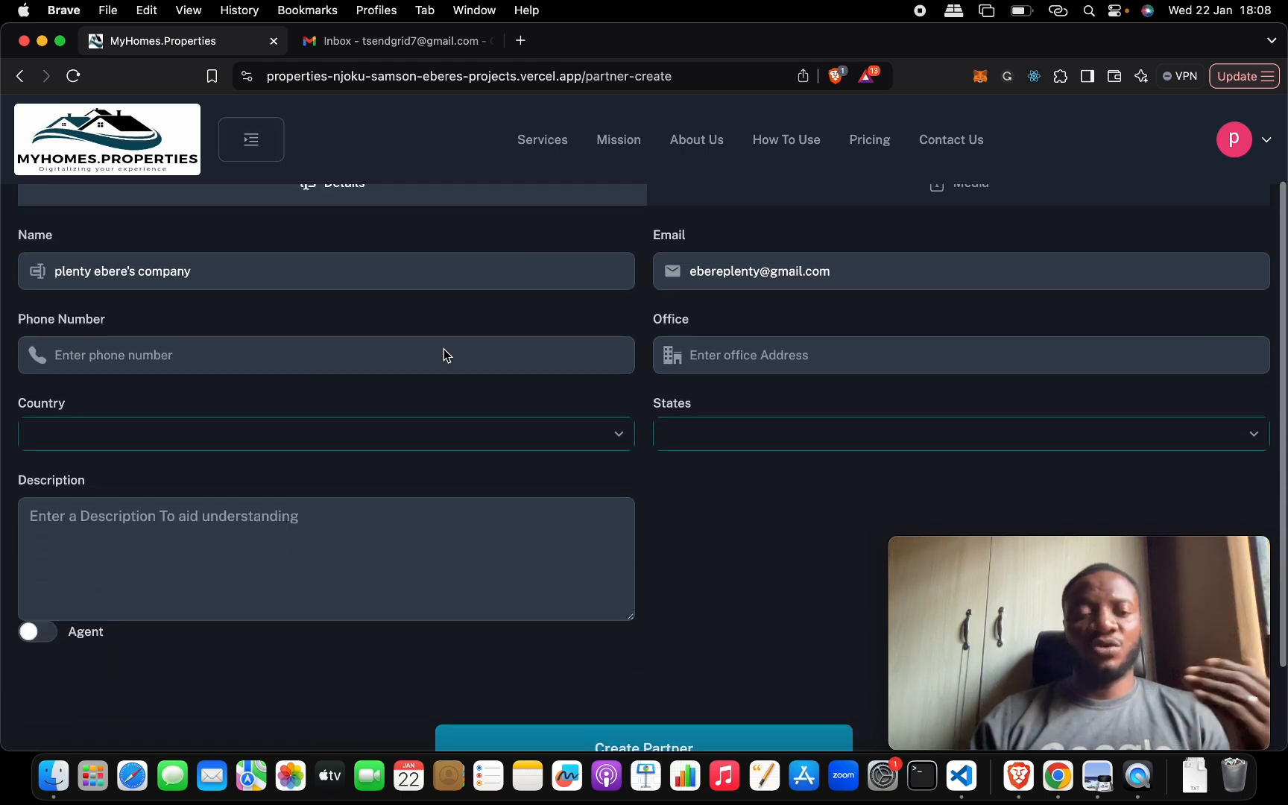
scroll(444, 349, "up", 1)
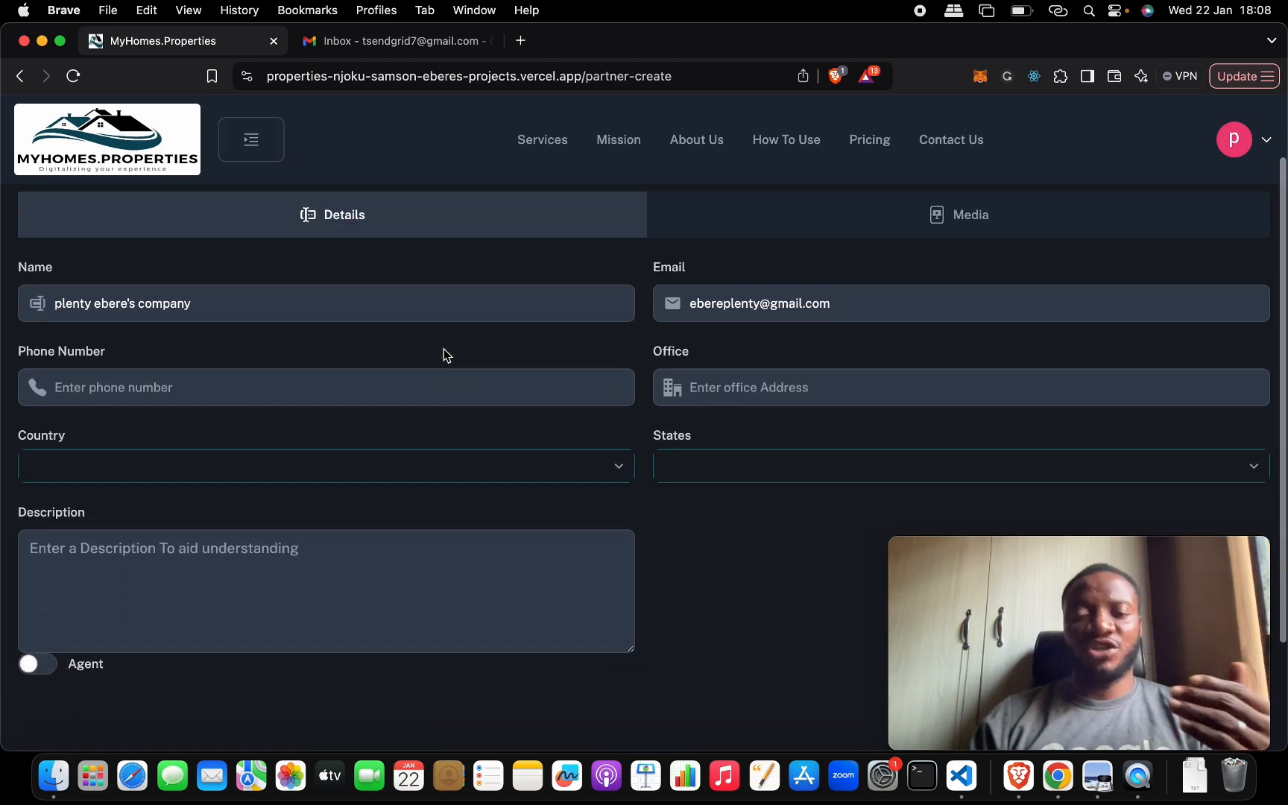
left_click(235, 310)
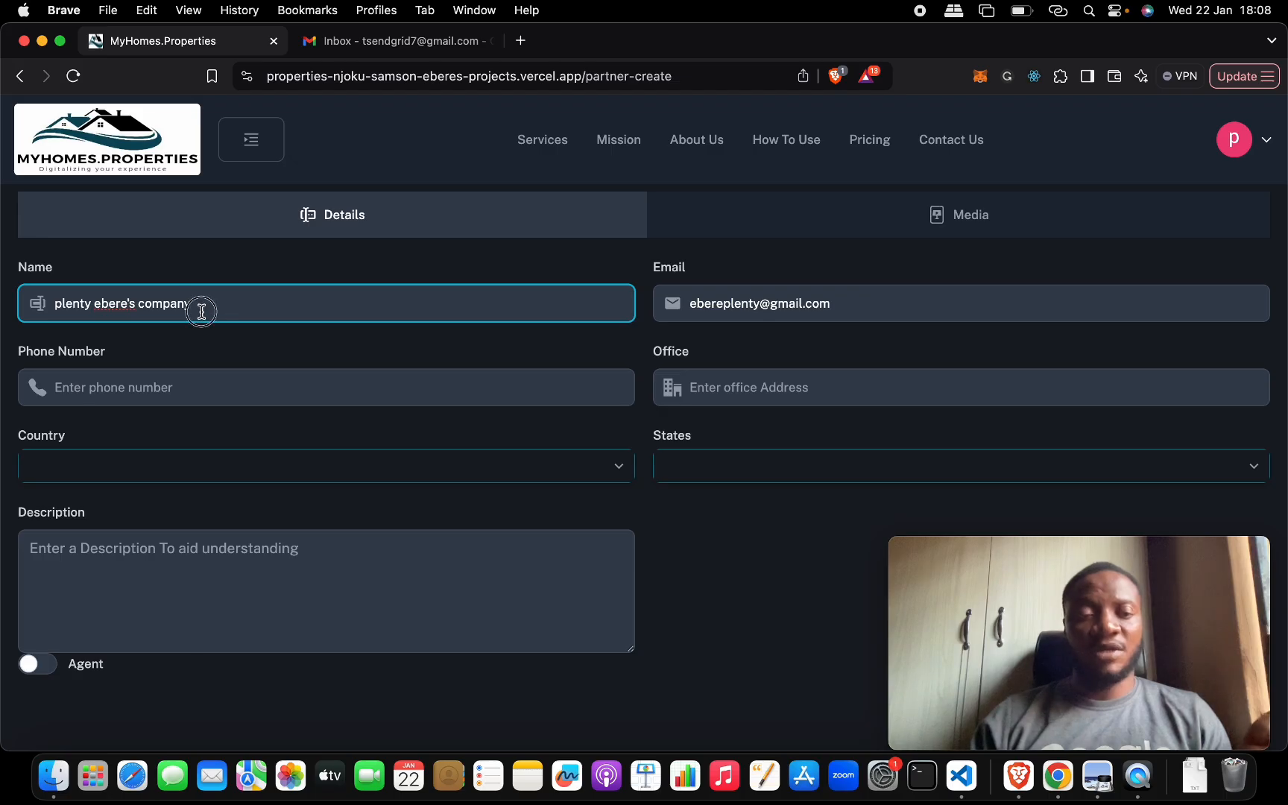
left_click_drag(202, 311, 51, 304)
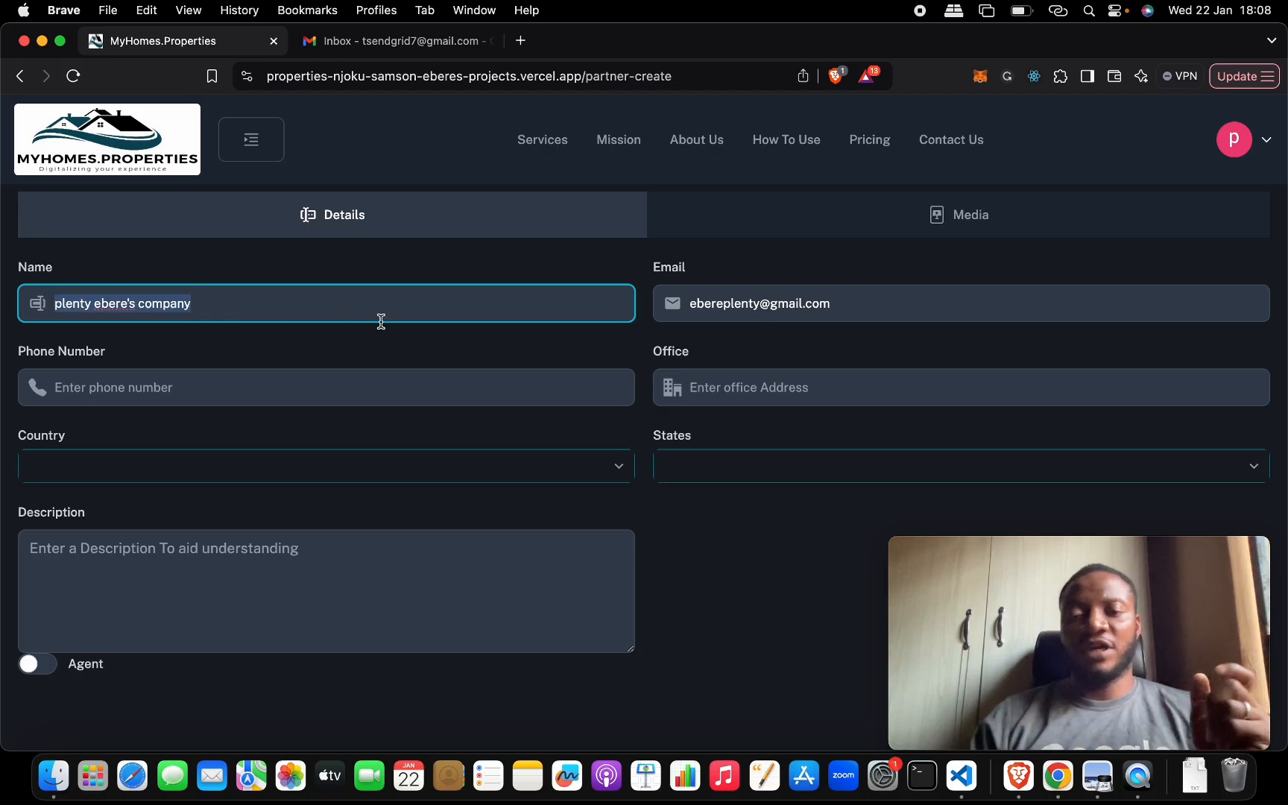
- Enter the new partner's phone number
left_click(474, 394)
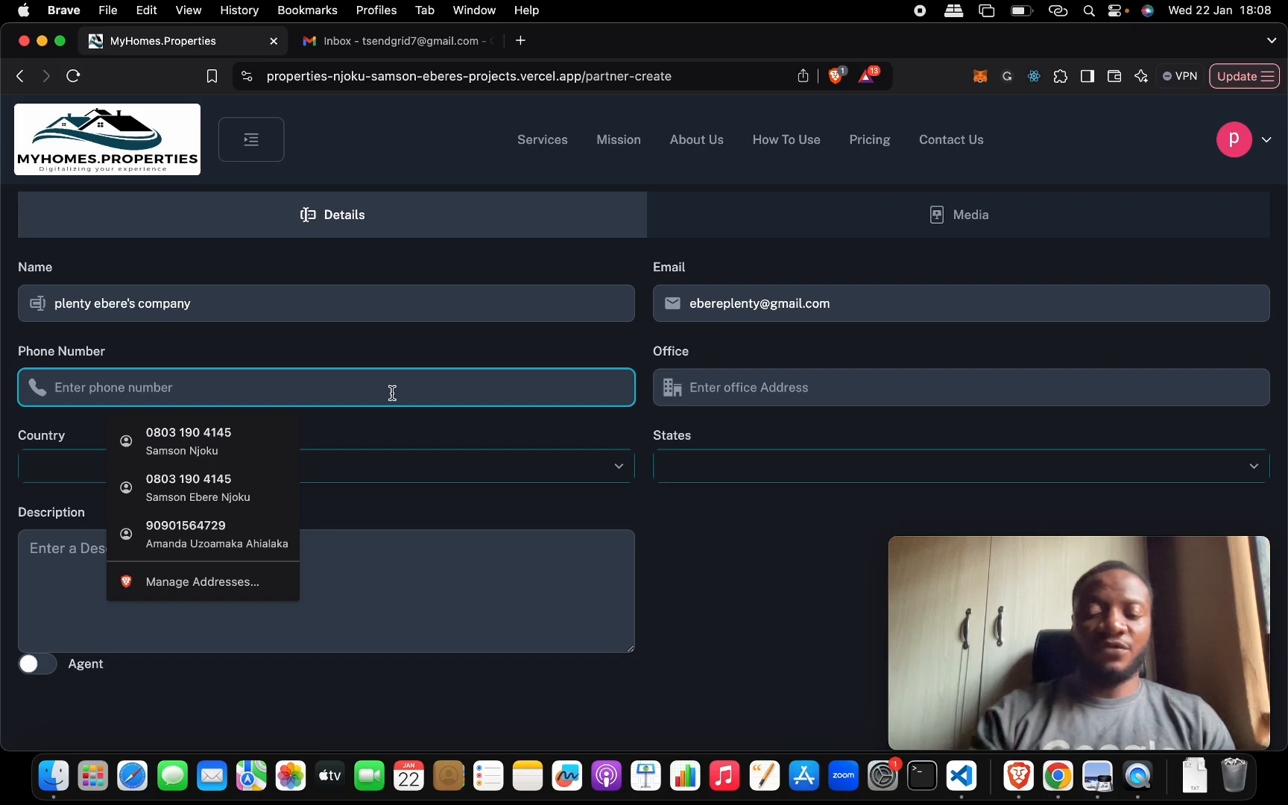
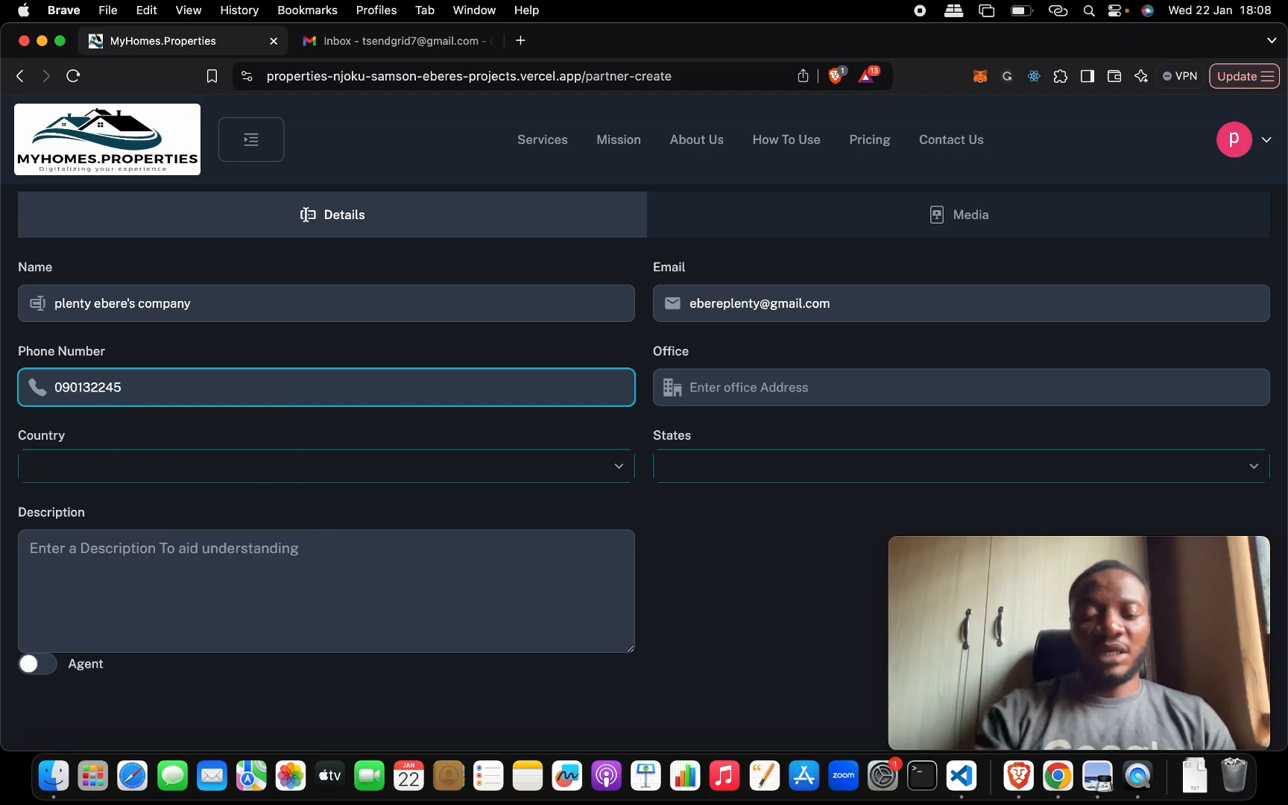
key("Tab")
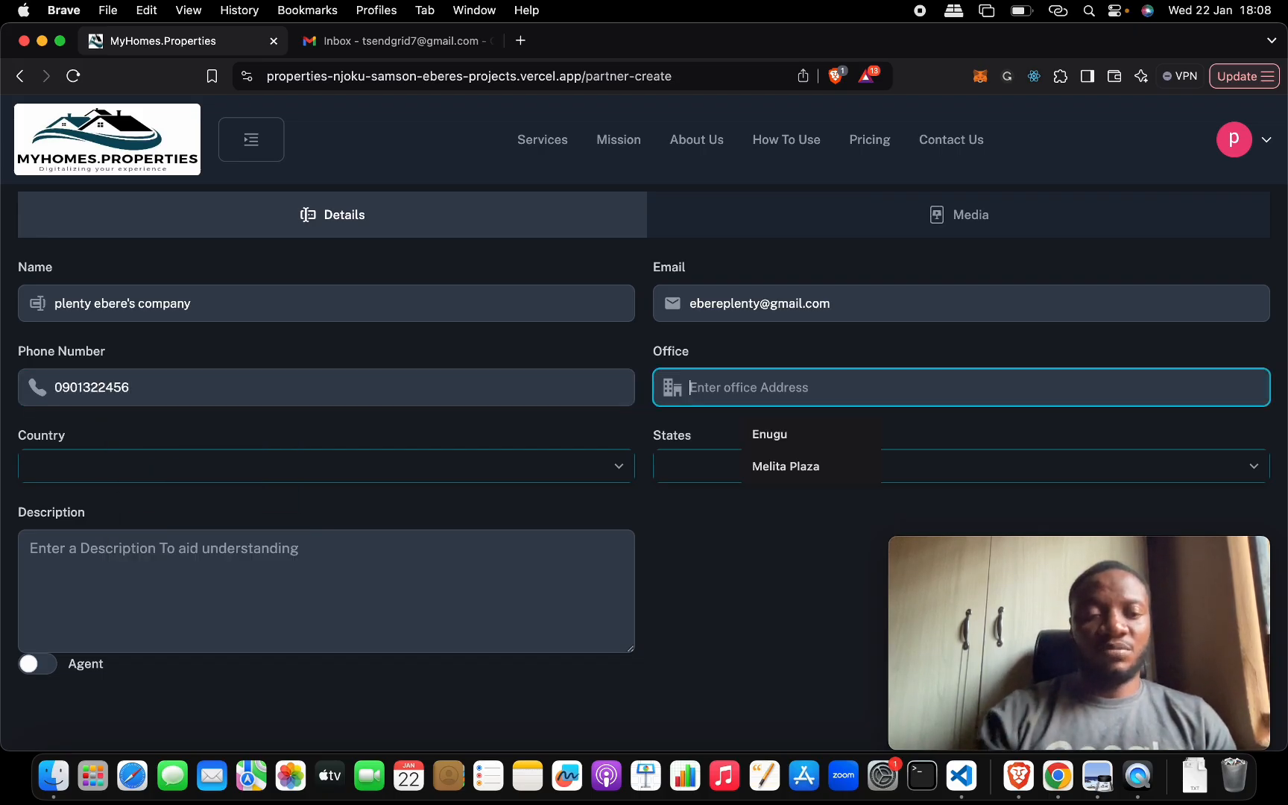
- Set the new partner's office to Enugu, the country to Nigeria and the state to Kebbi
left_click(802, 442)
left_click(447, 478)
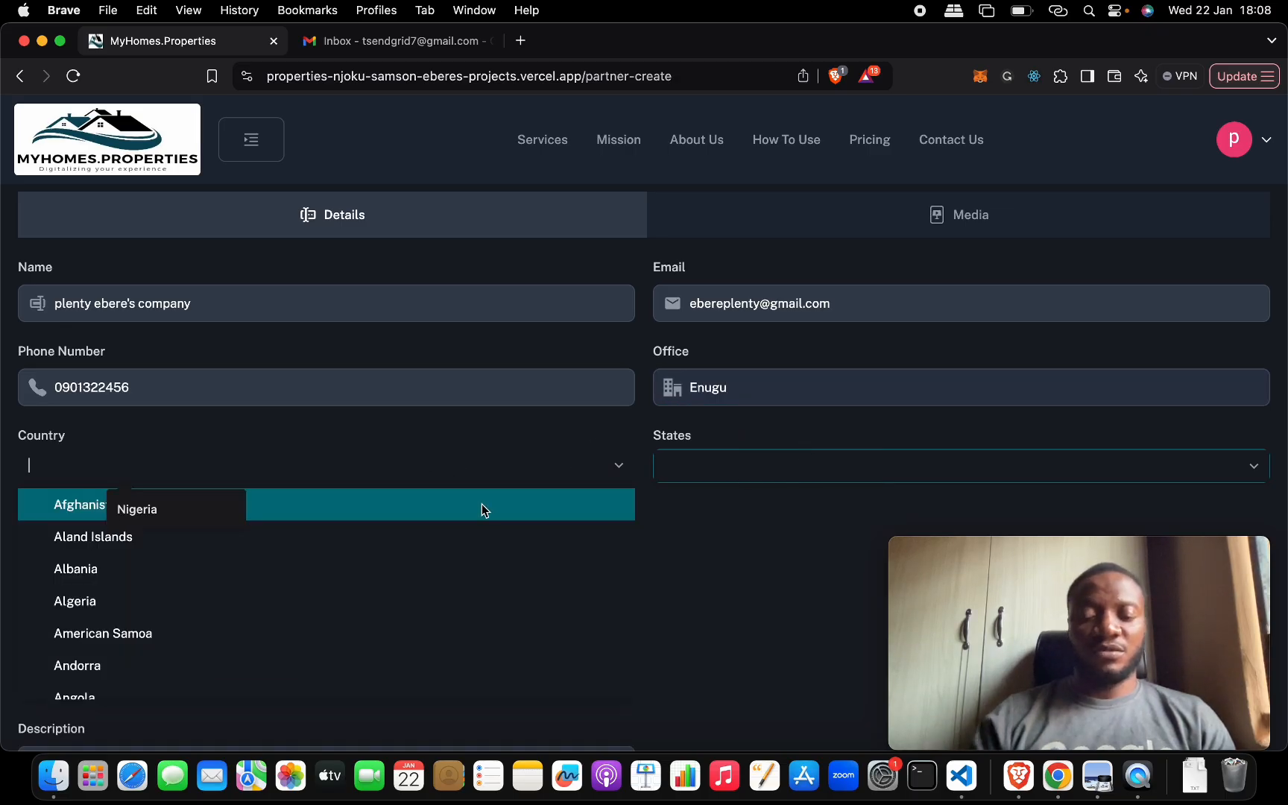
type("nig")
left_click(458, 543)
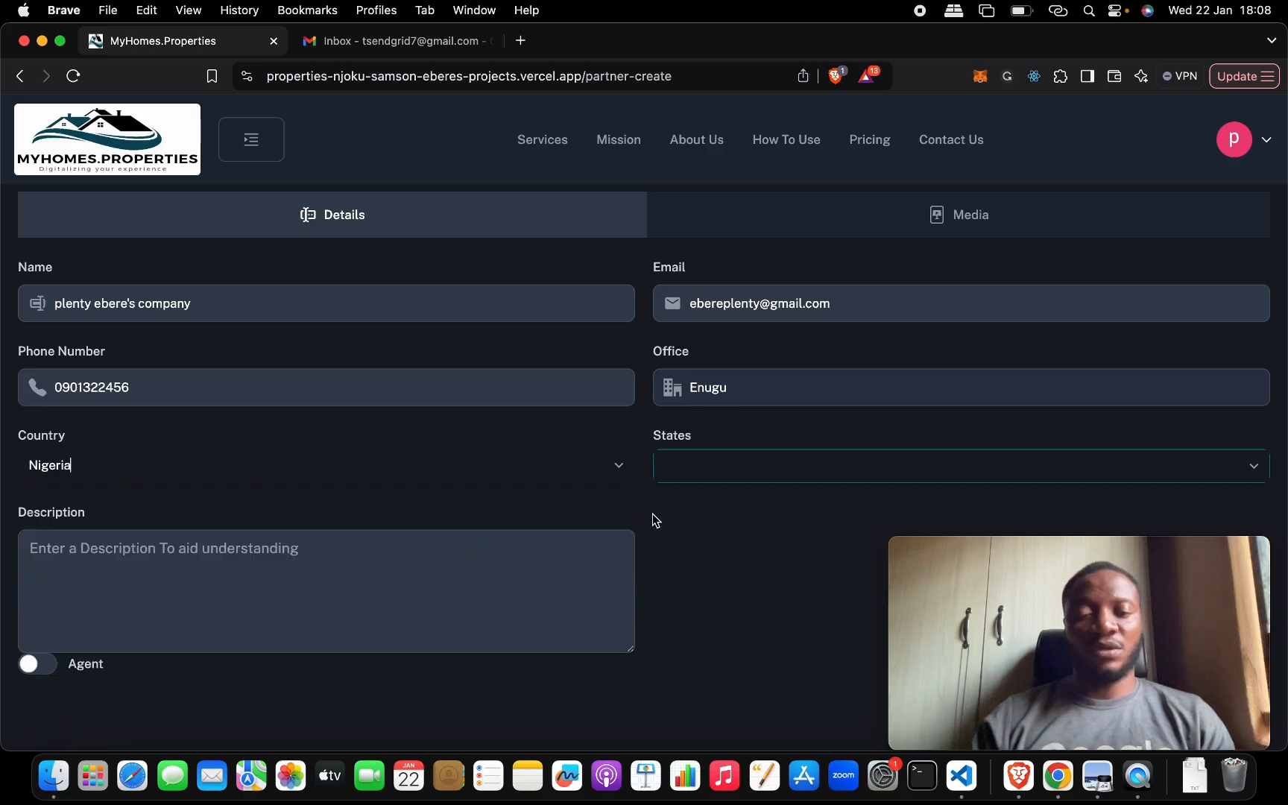
left_click(1255, 468)
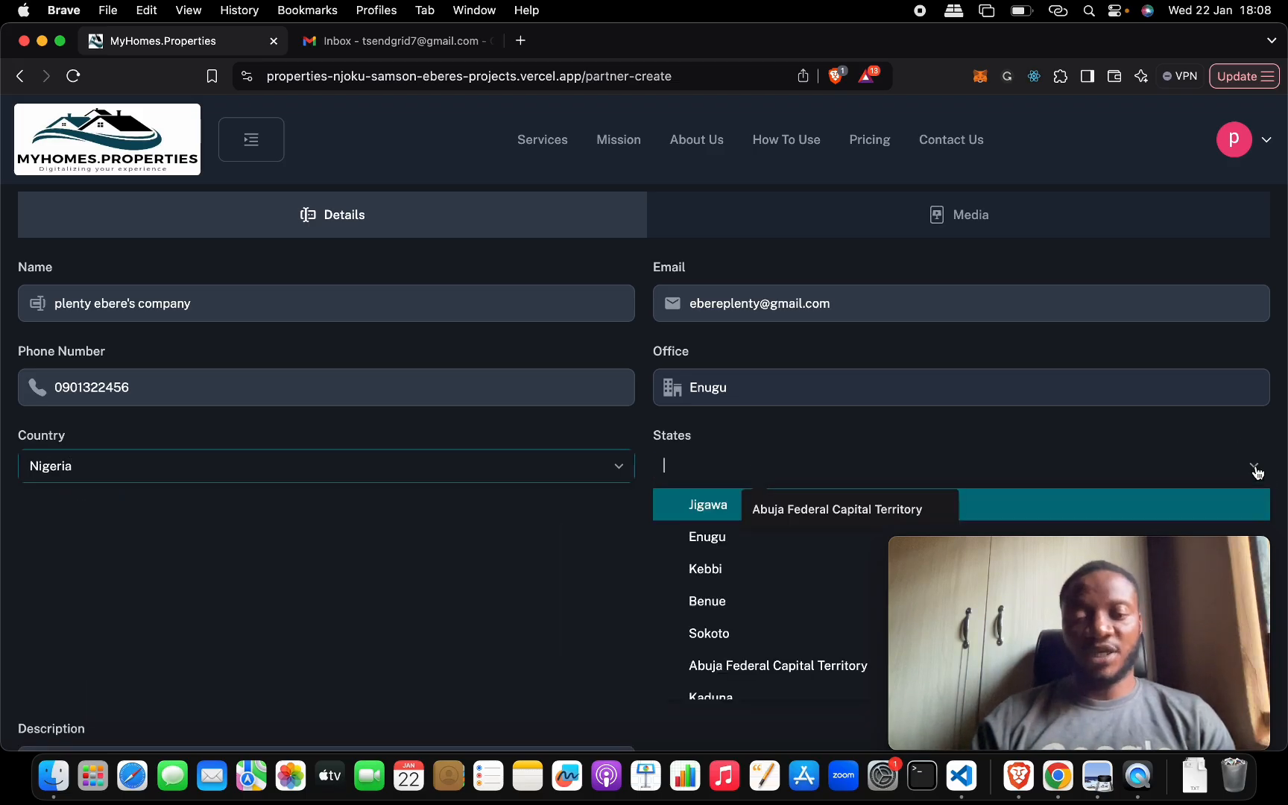
left_click(708, 568)
- Enter "Awesome" as the new partner's description
left_click(494, 546)
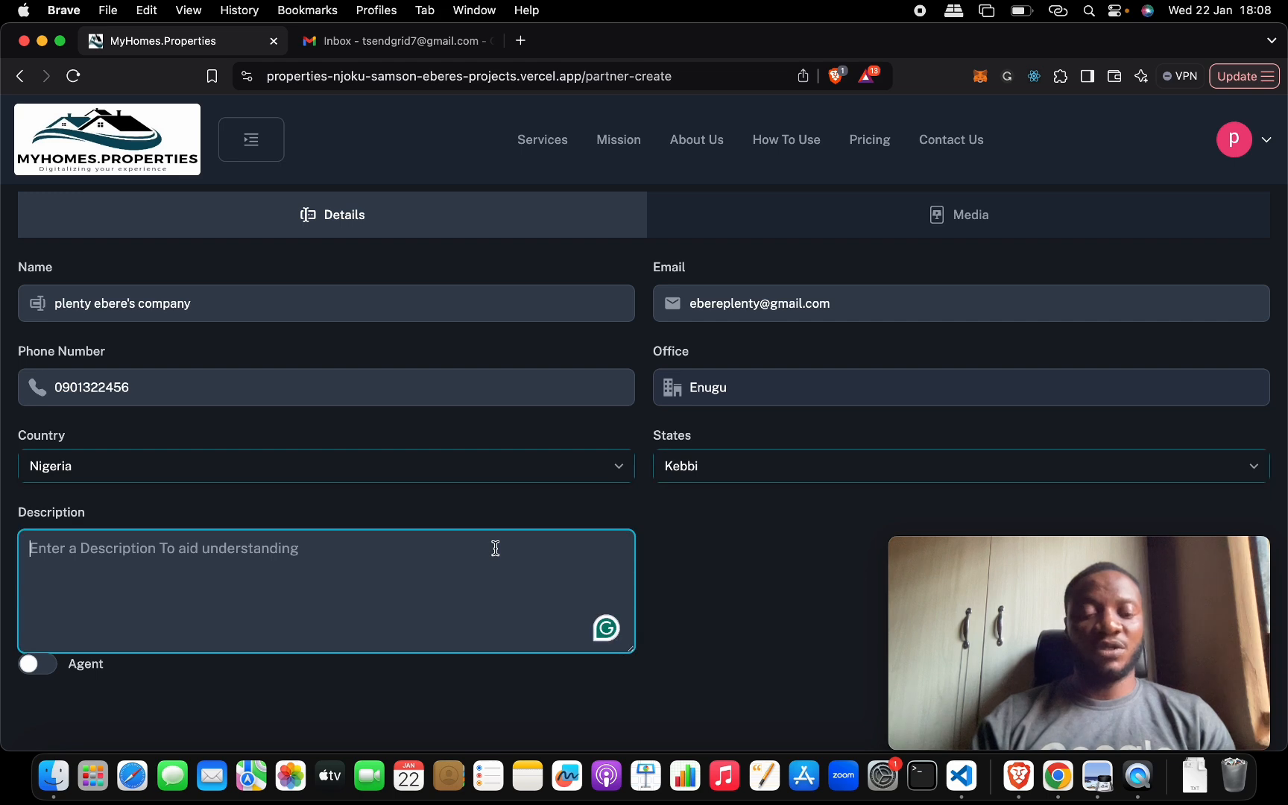
type("Awe")
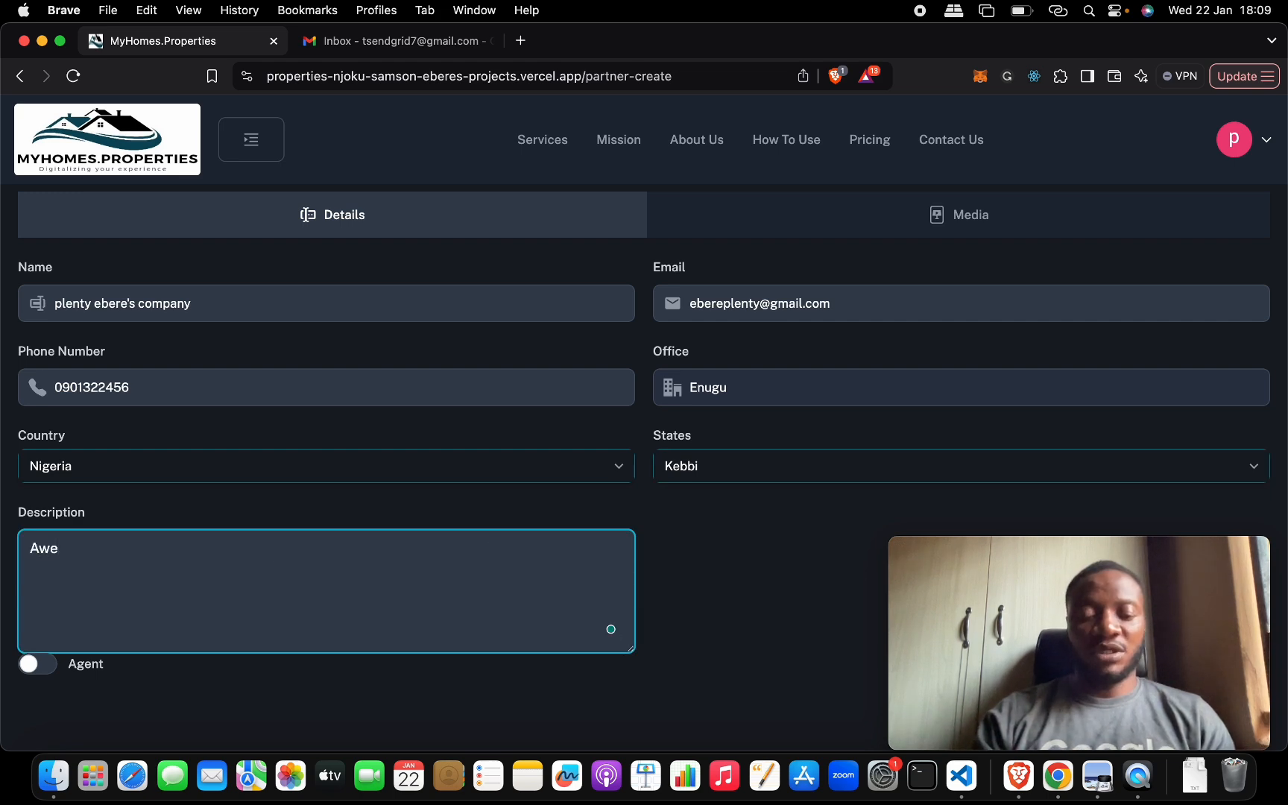
type("some")
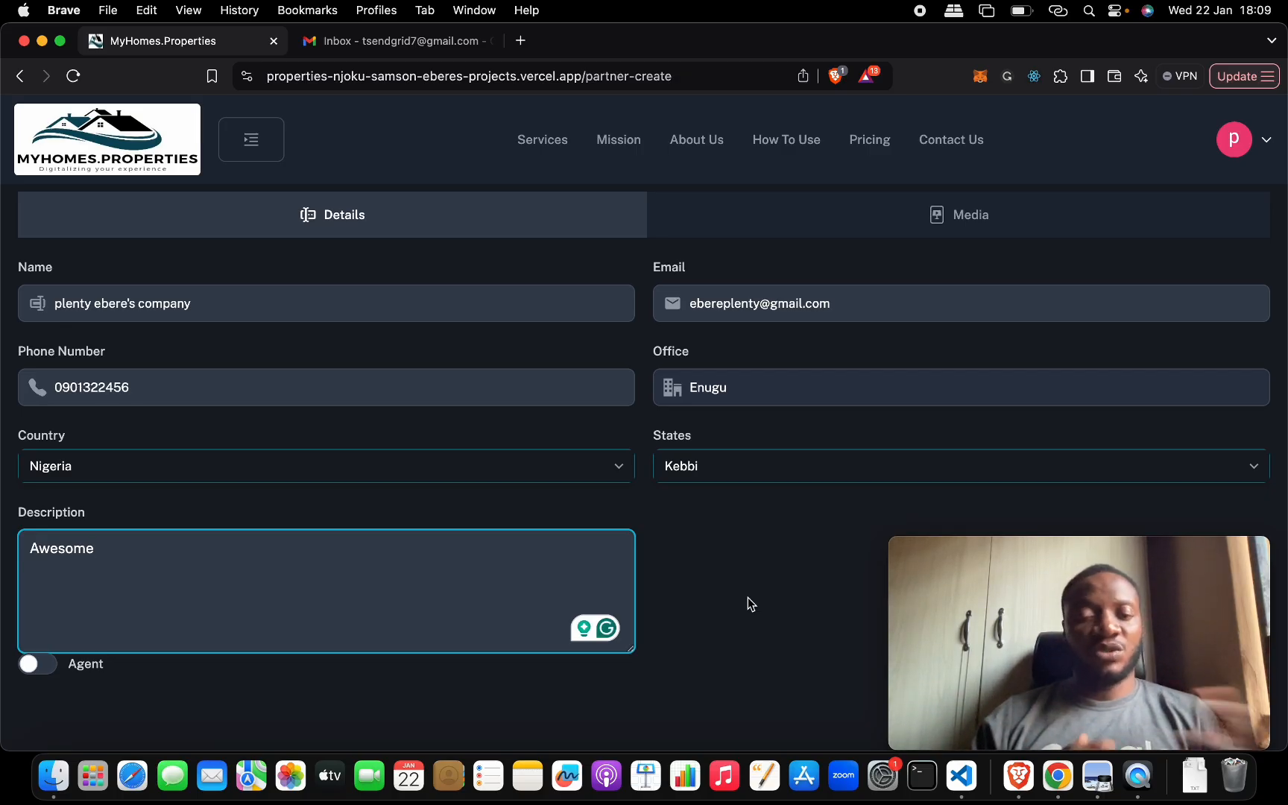
- Review the filled-in details of the new partner form and check its media section
scroll(747, 597, "down", 3)
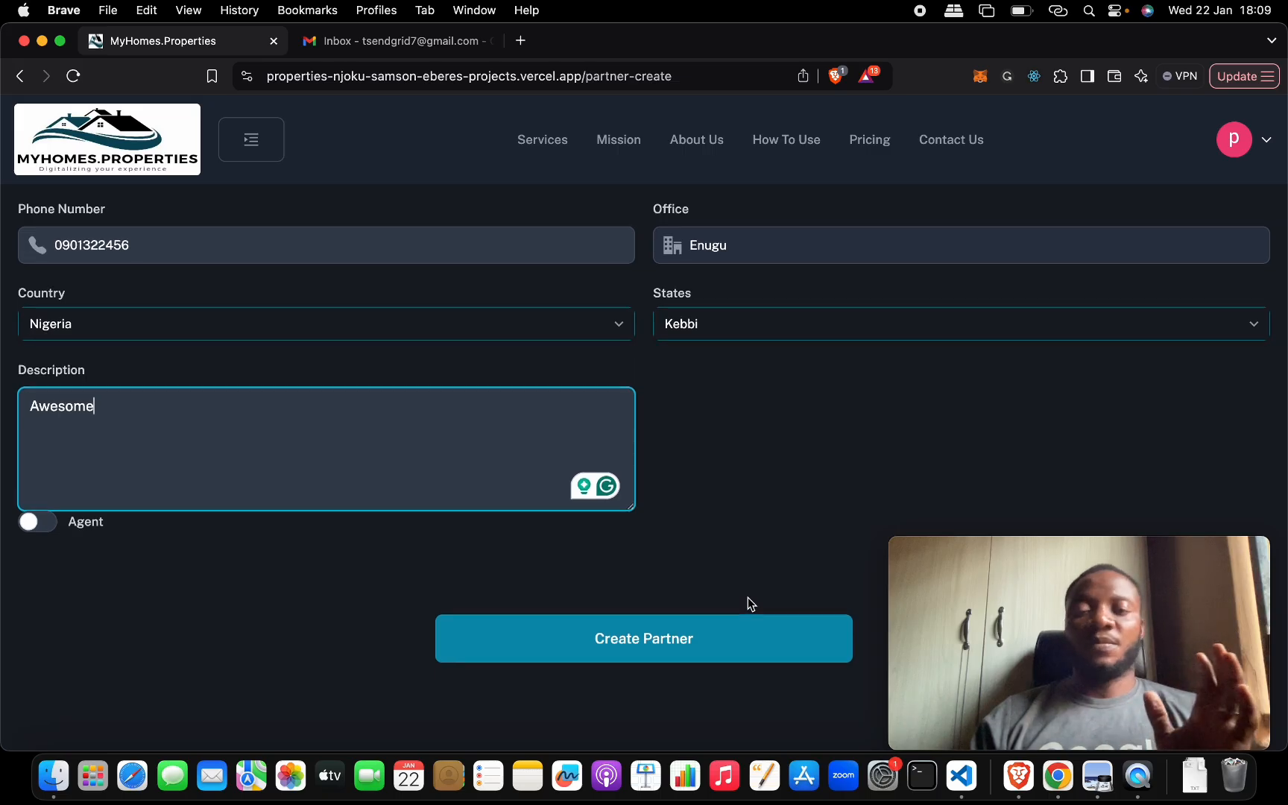
scroll(748, 597, "up", 3)
scroll(747, 597, "down", 3)
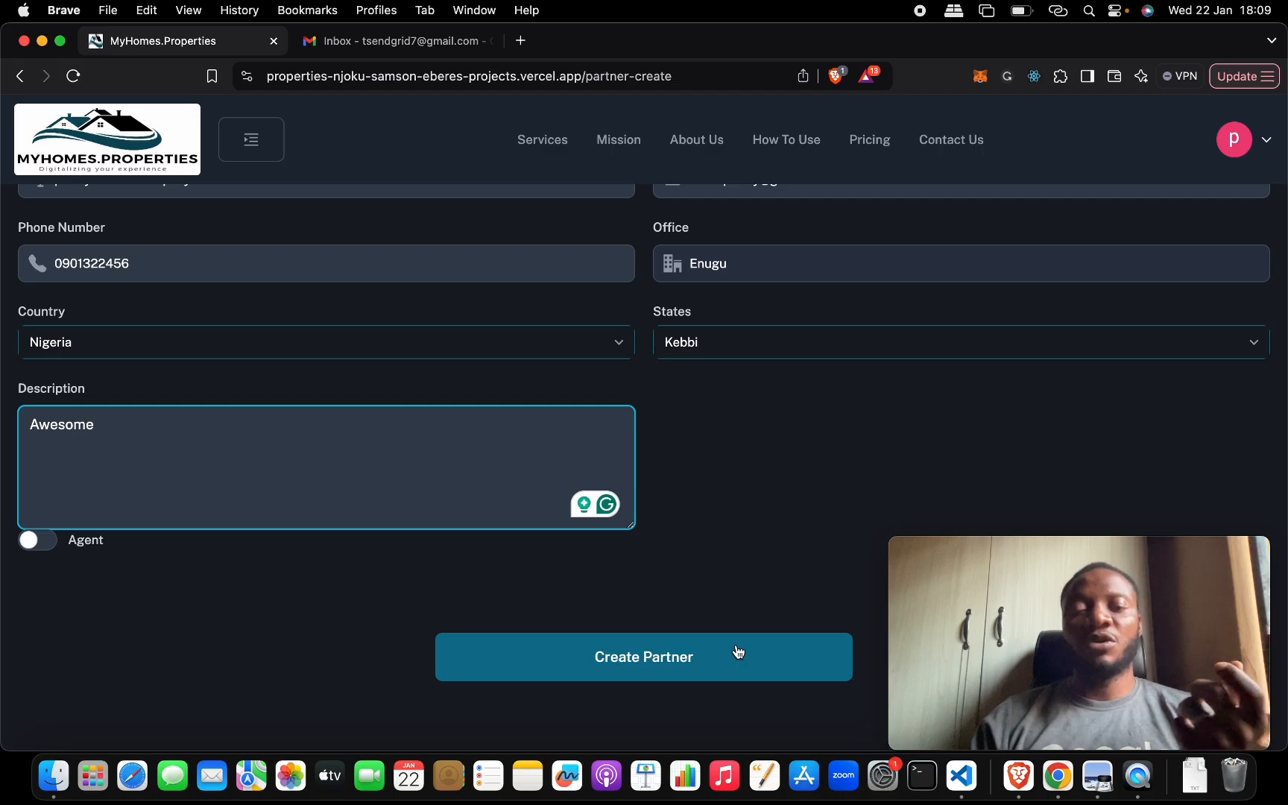
scroll(738, 652, "up", 4)
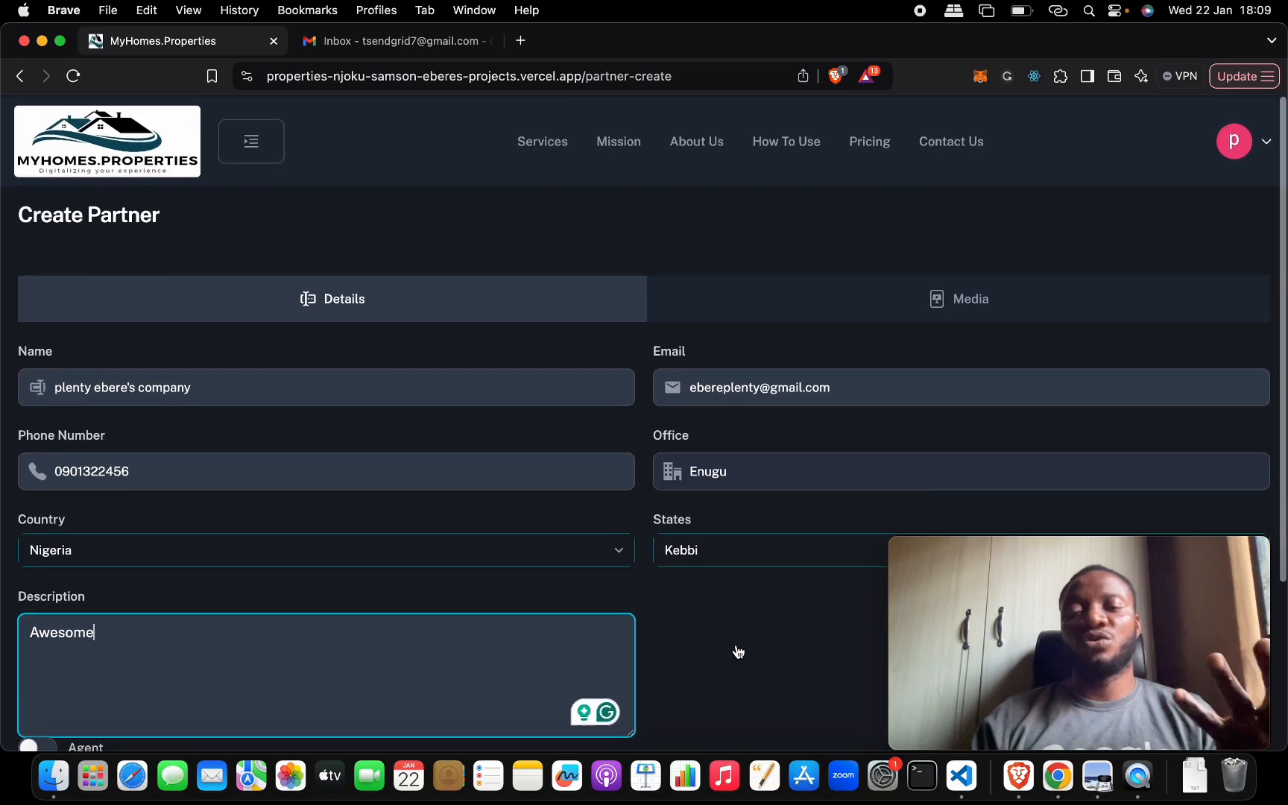
left_click(816, 315)
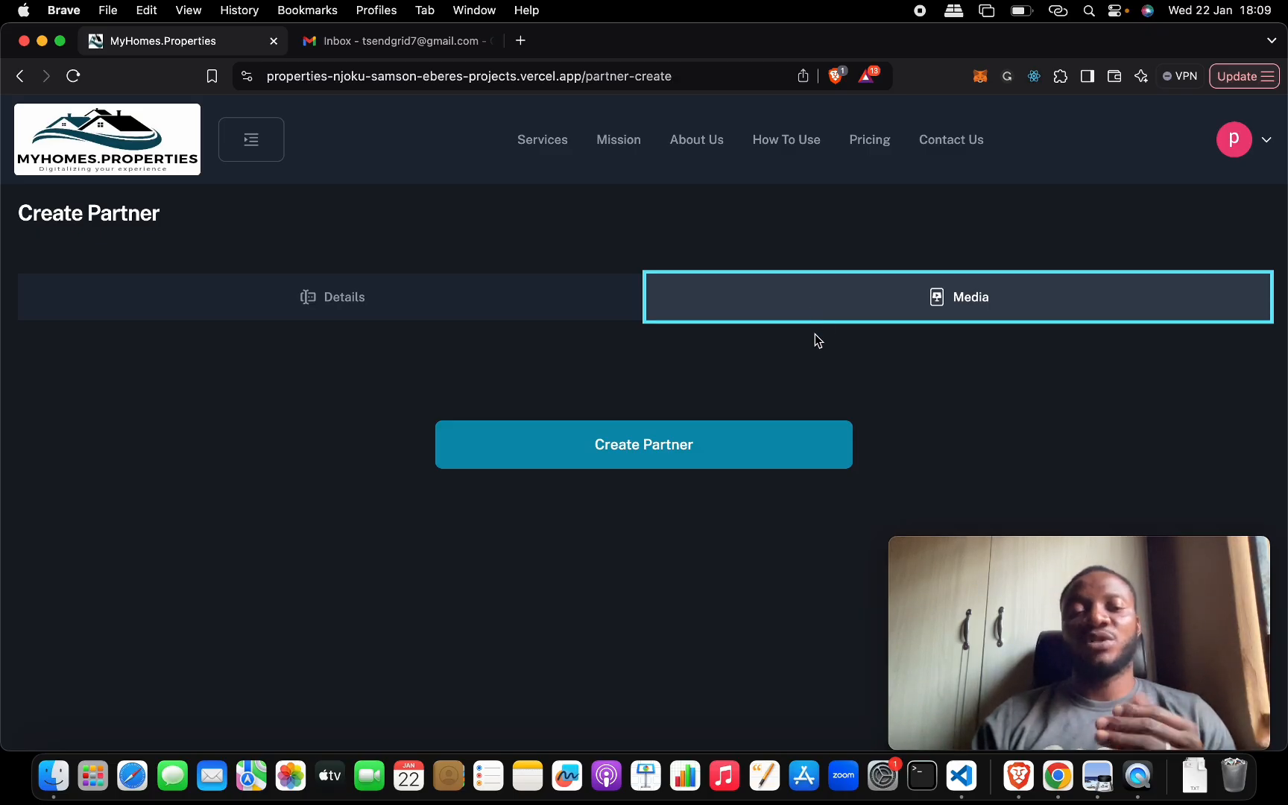
left_click(612, 316)
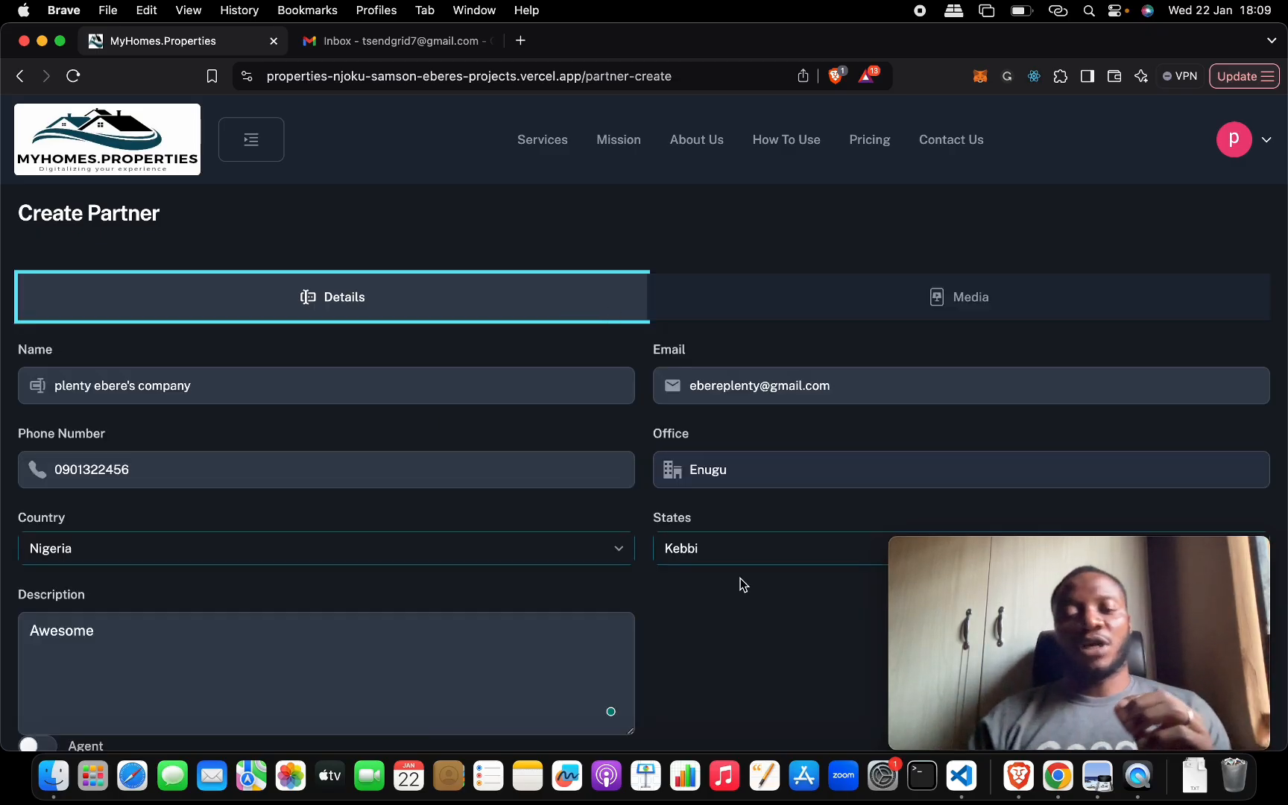
- Submit the completed form to create the partner
scroll(740, 583, "down", 3)
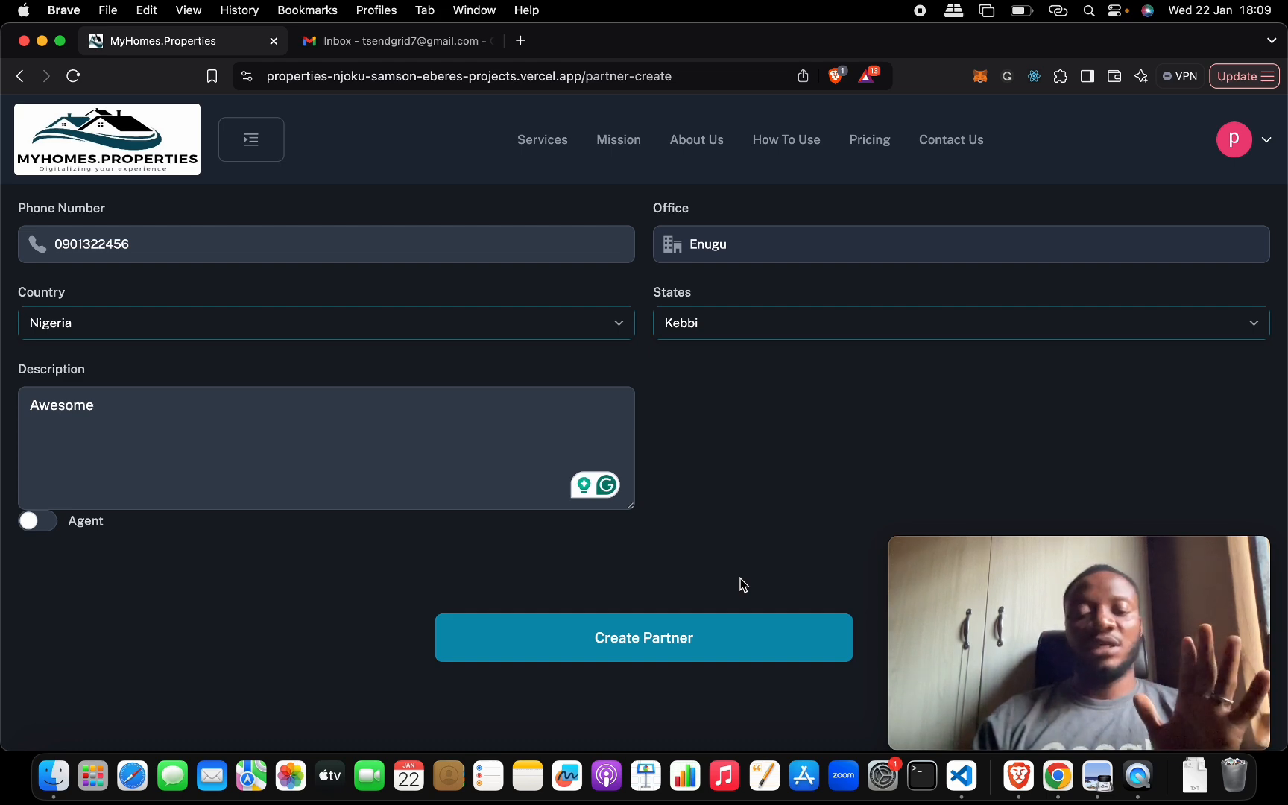
left_click(719, 650)
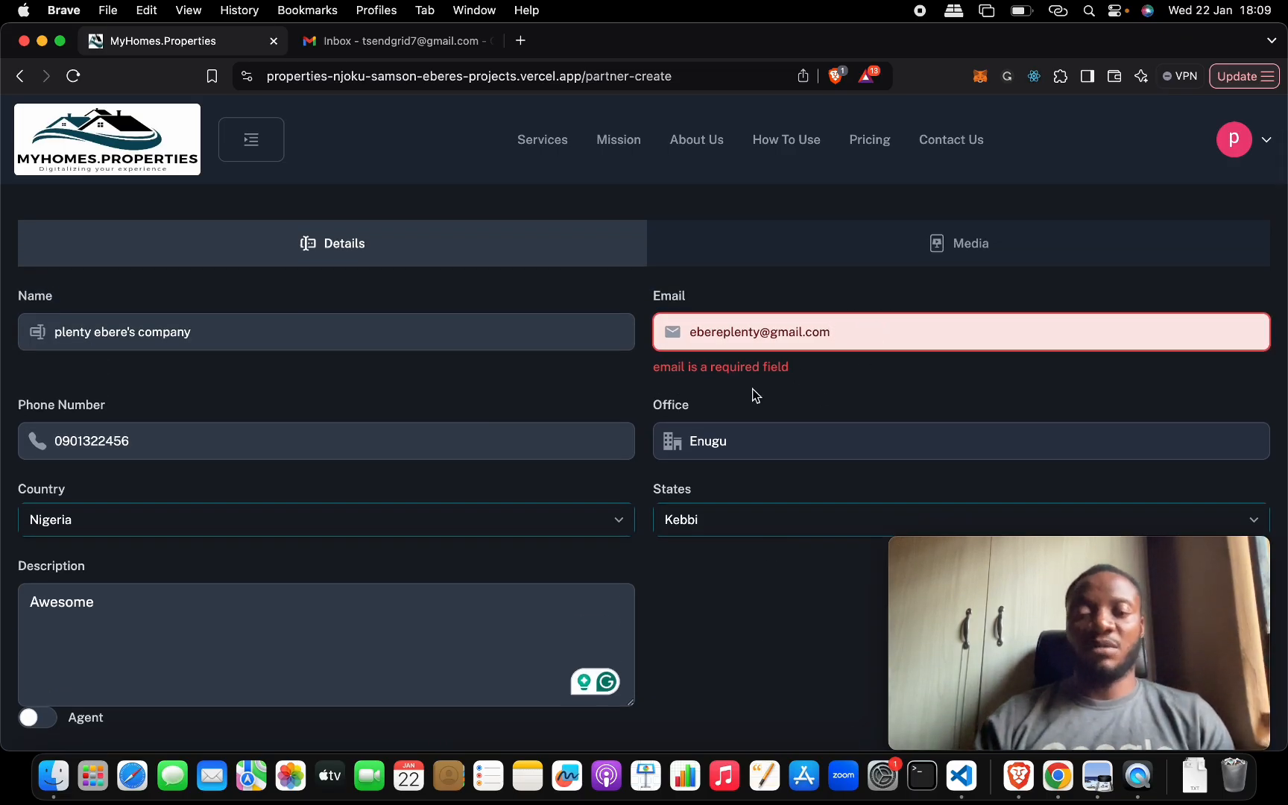
scroll(753, 393, "down", 5)
left_click(684, 637)
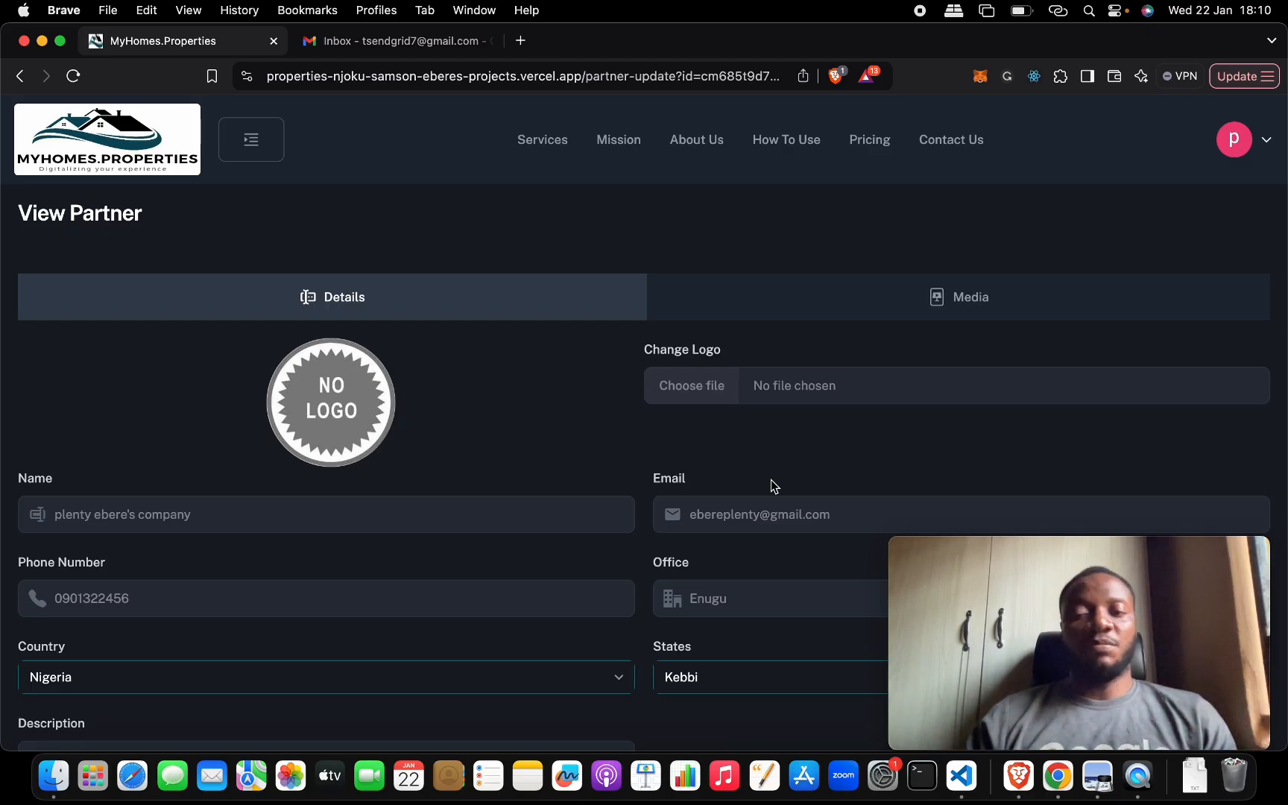
- Look over the created partner's media section and its saved details
left_click(805, 306)
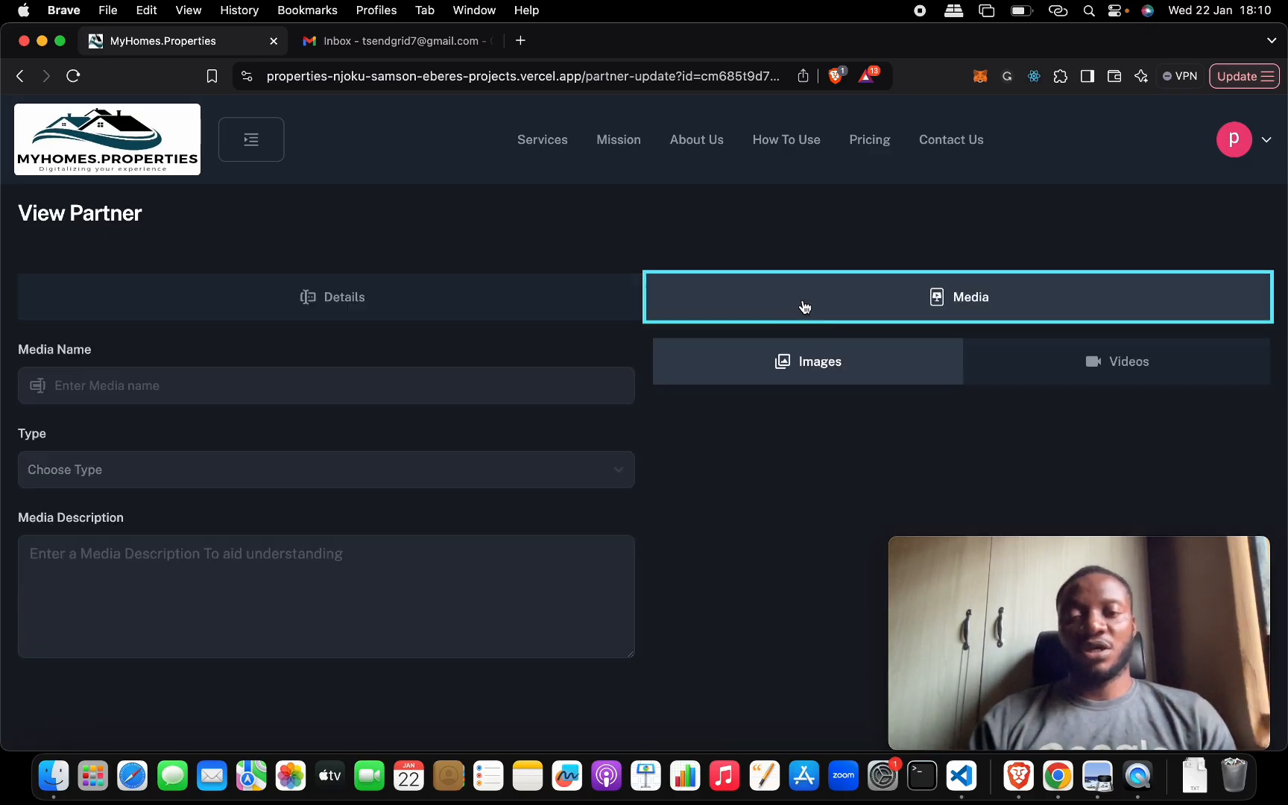
left_click(574, 305)
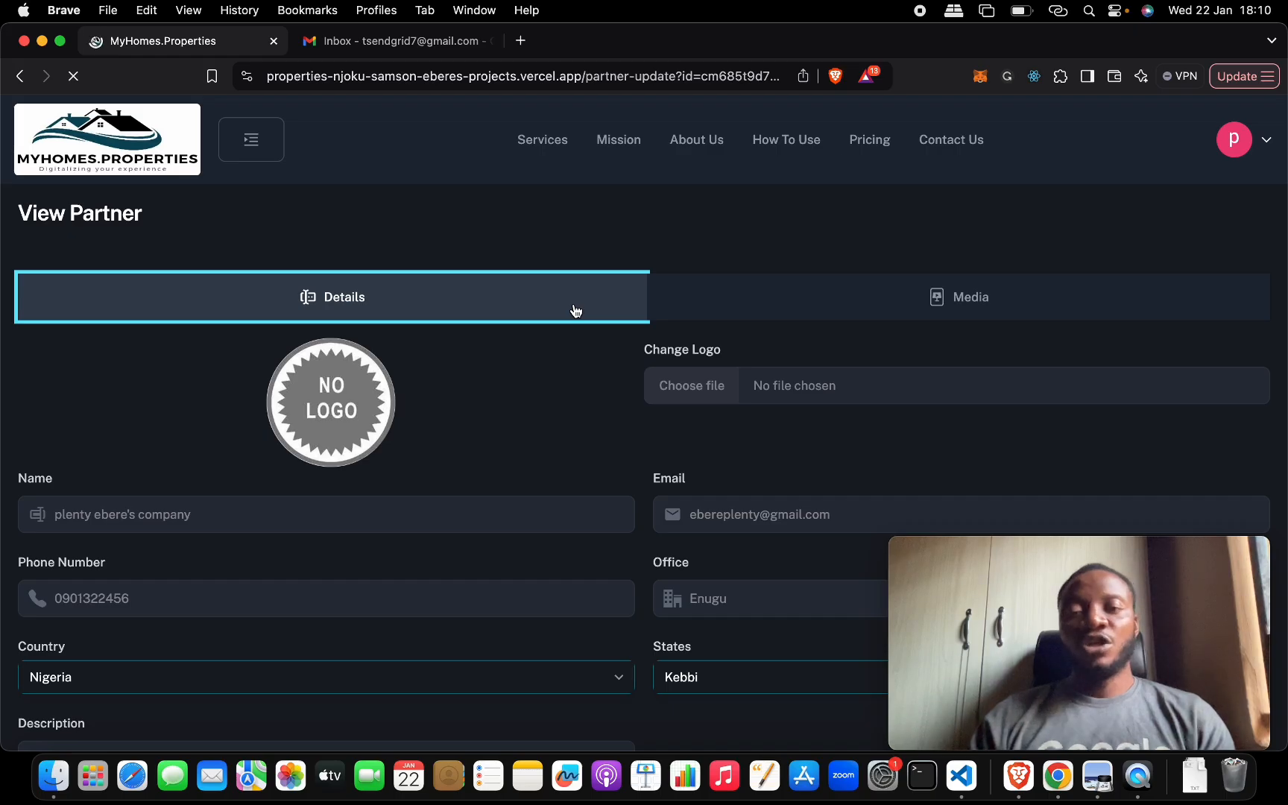
scroll(655, 379, "down", 3)
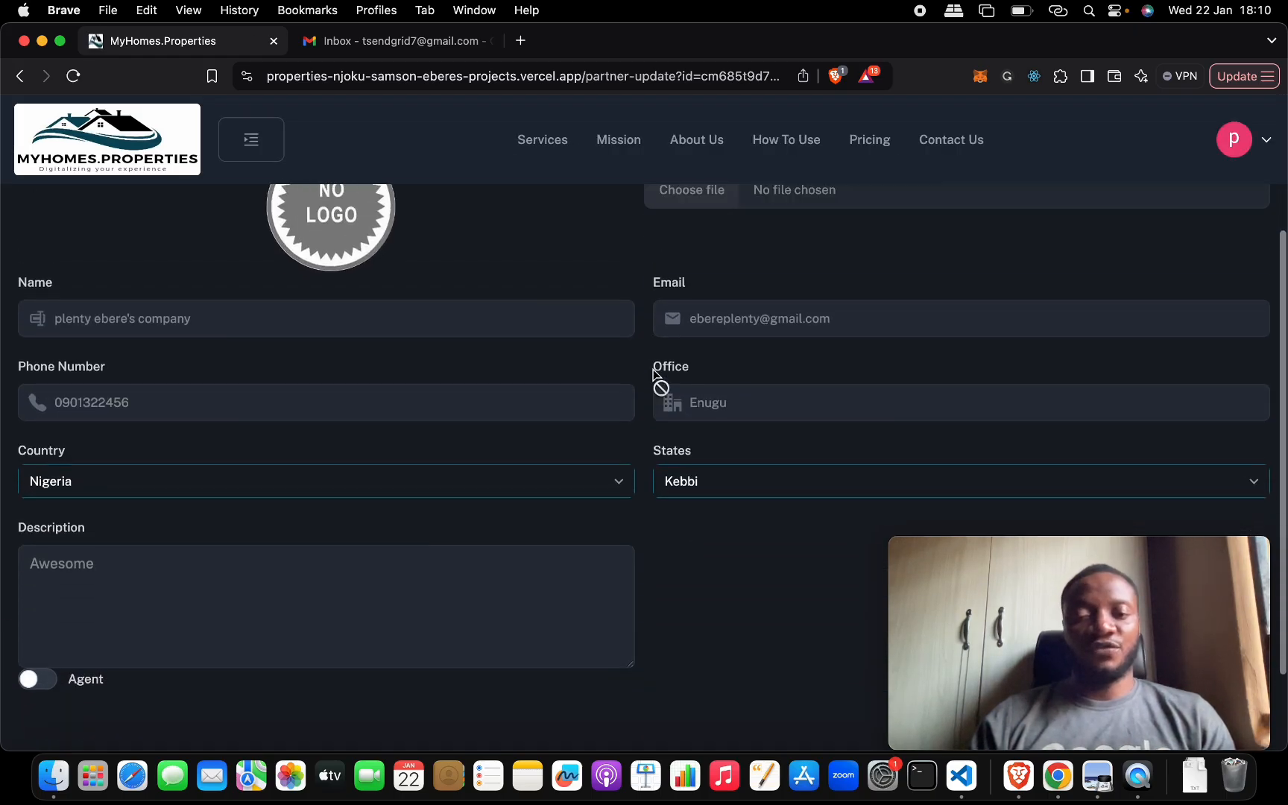
scroll(658, 382, "up", 3)
- Go to the partners list, open the newly created company's record and look through its details
left_click(278, 157)
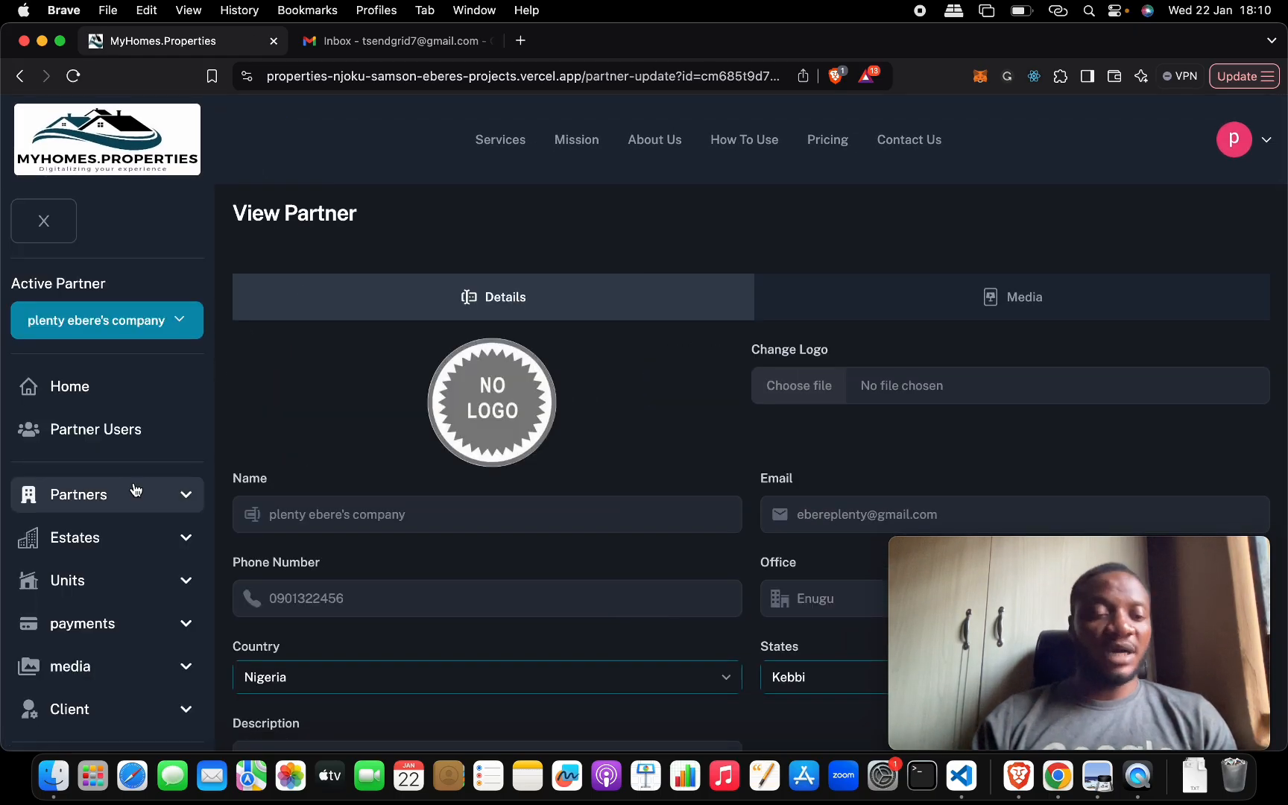
left_click(178, 503)
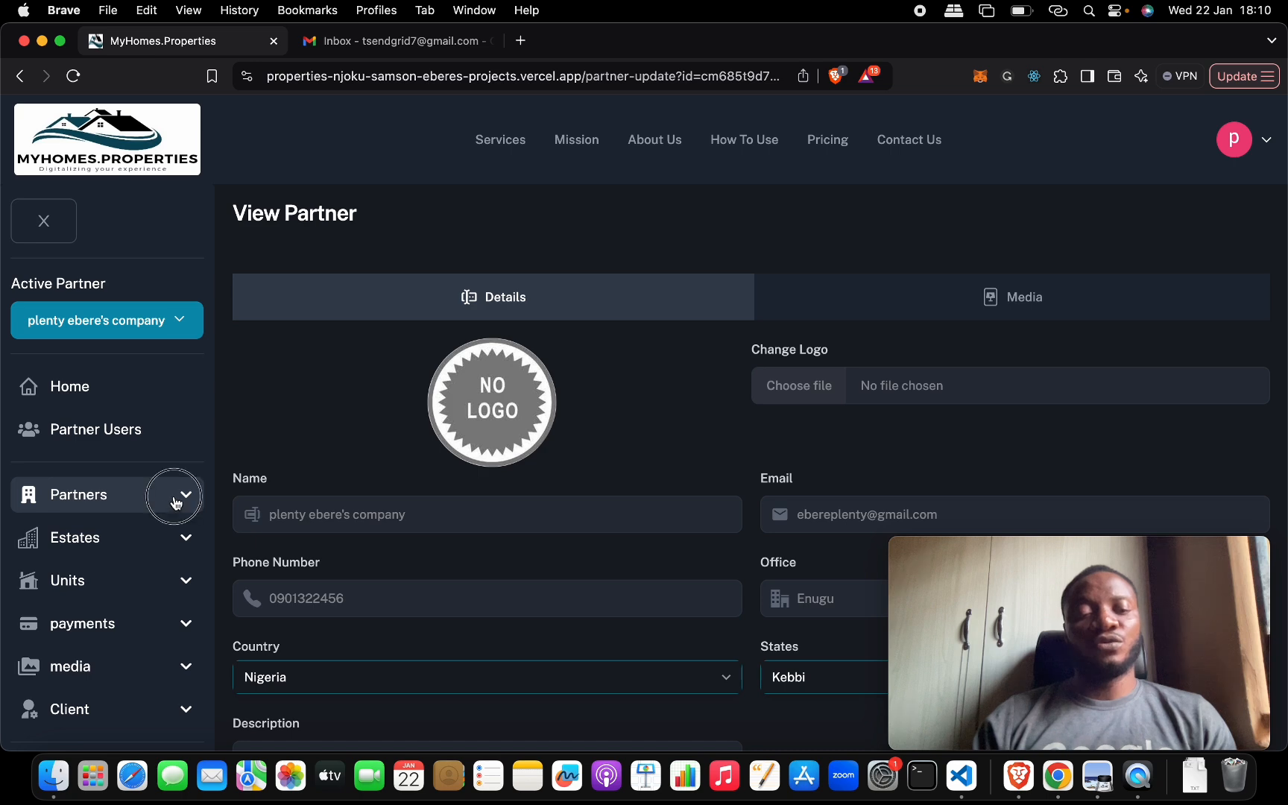
left_click(123, 584)
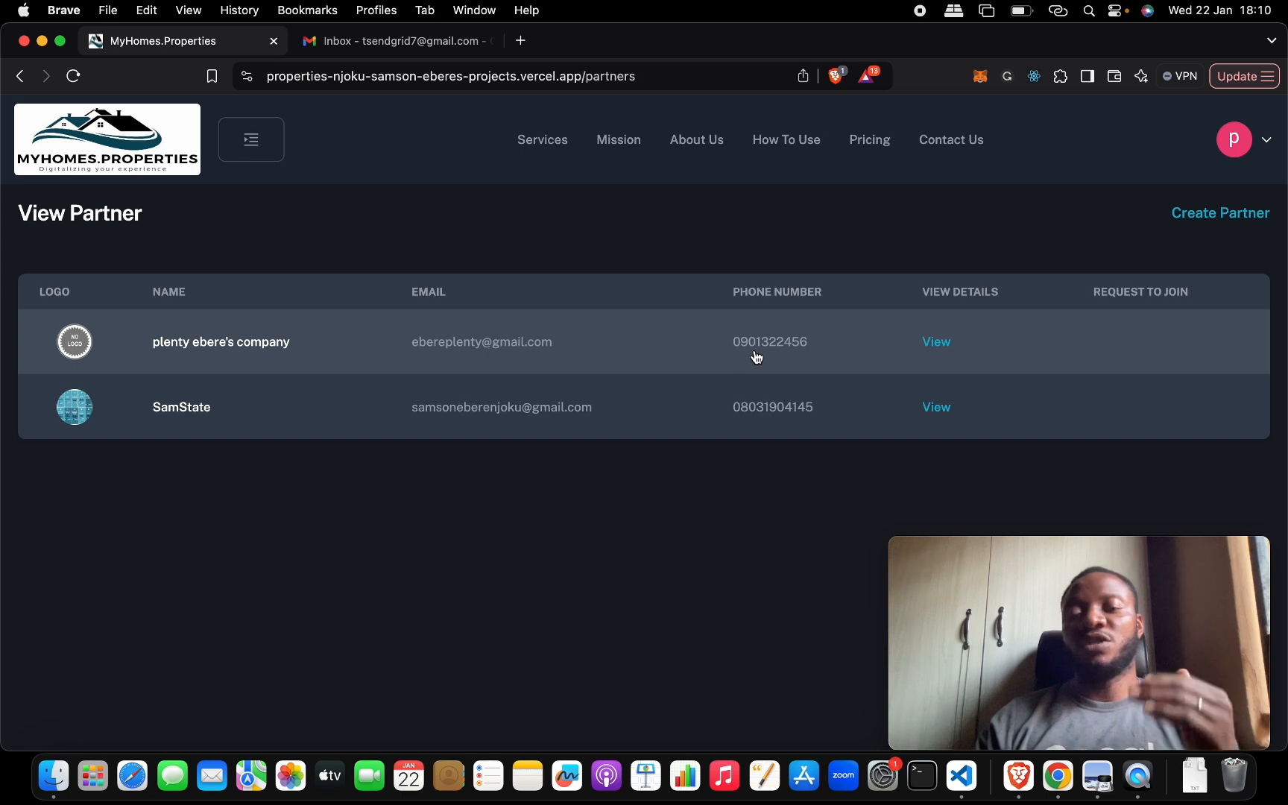
left_click(938, 345)
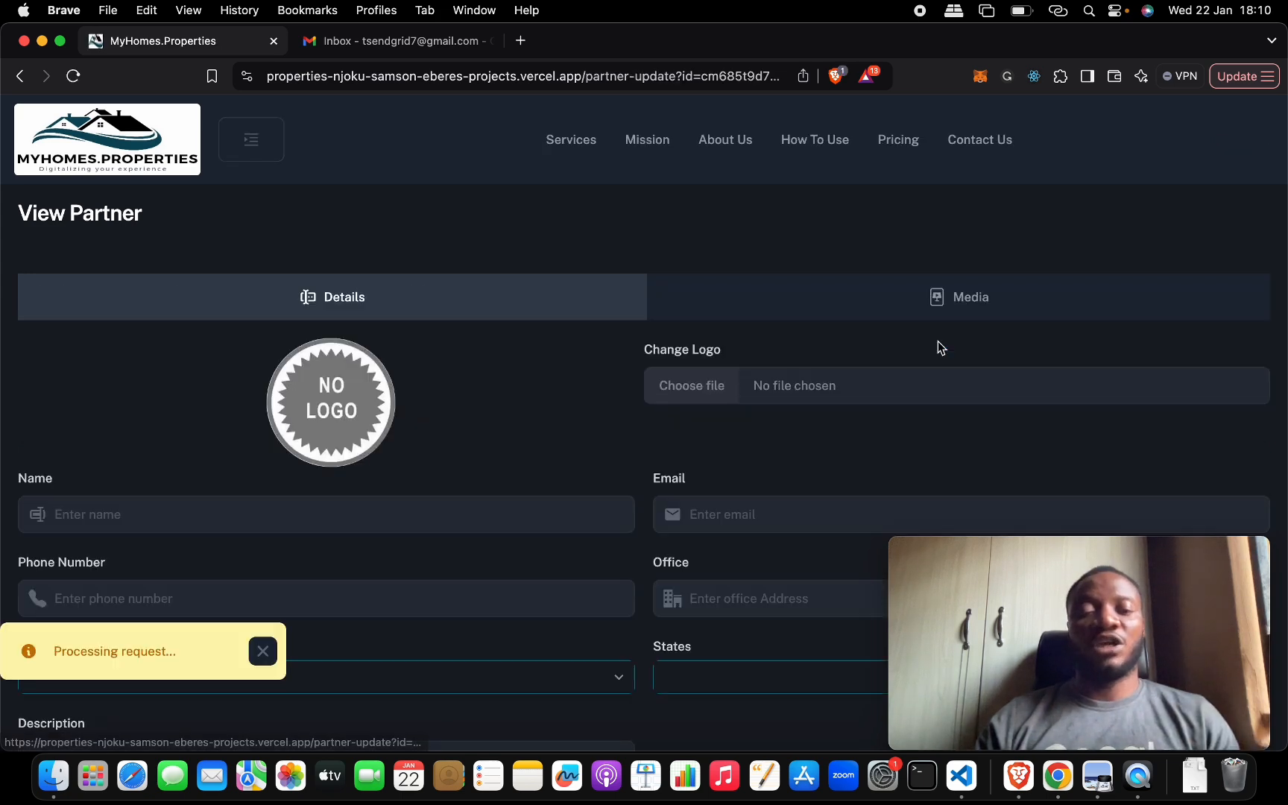
scroll(570, 482, "down", 5)
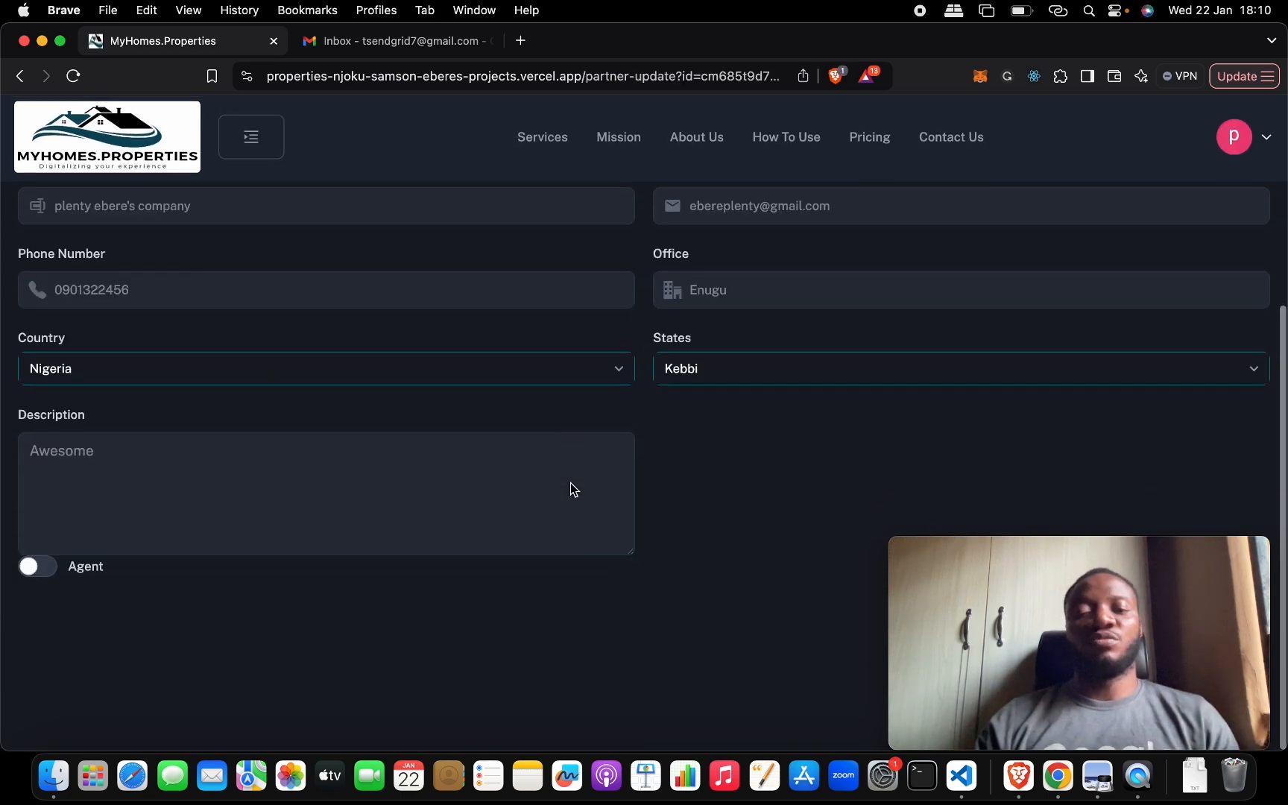
scroll(572, 489, "up", 5)
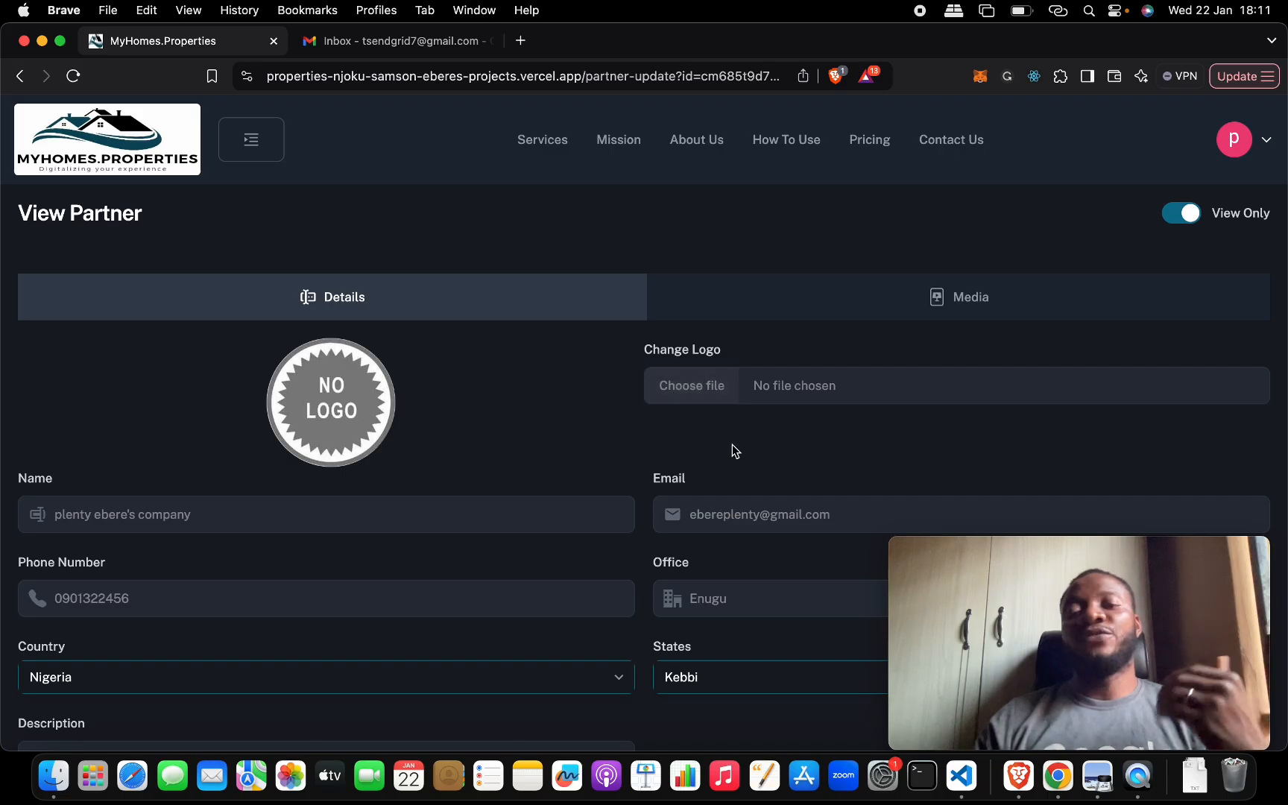
- Switch the partner record between view-only and editing modes, leaving editing enabled
left_click(1184, 215)
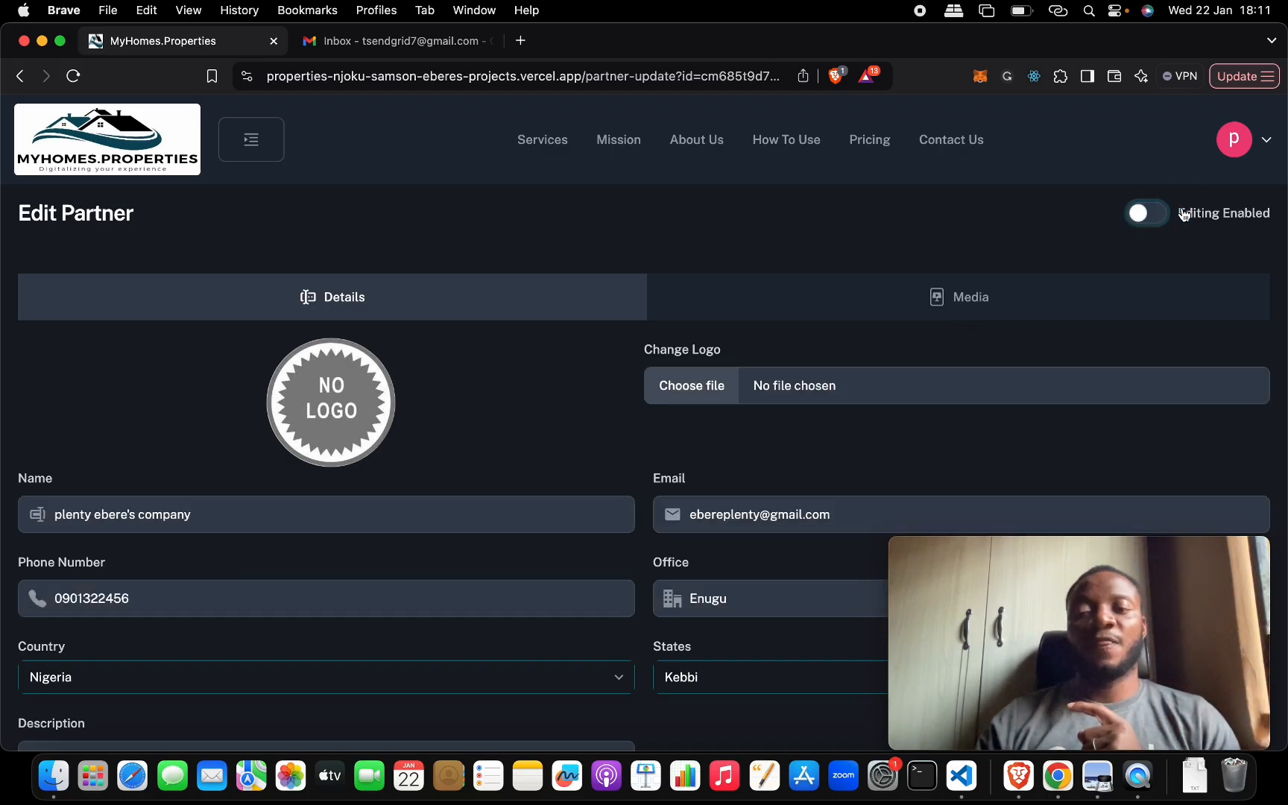
left_click(1181, 214)
left_click(1178, 217)
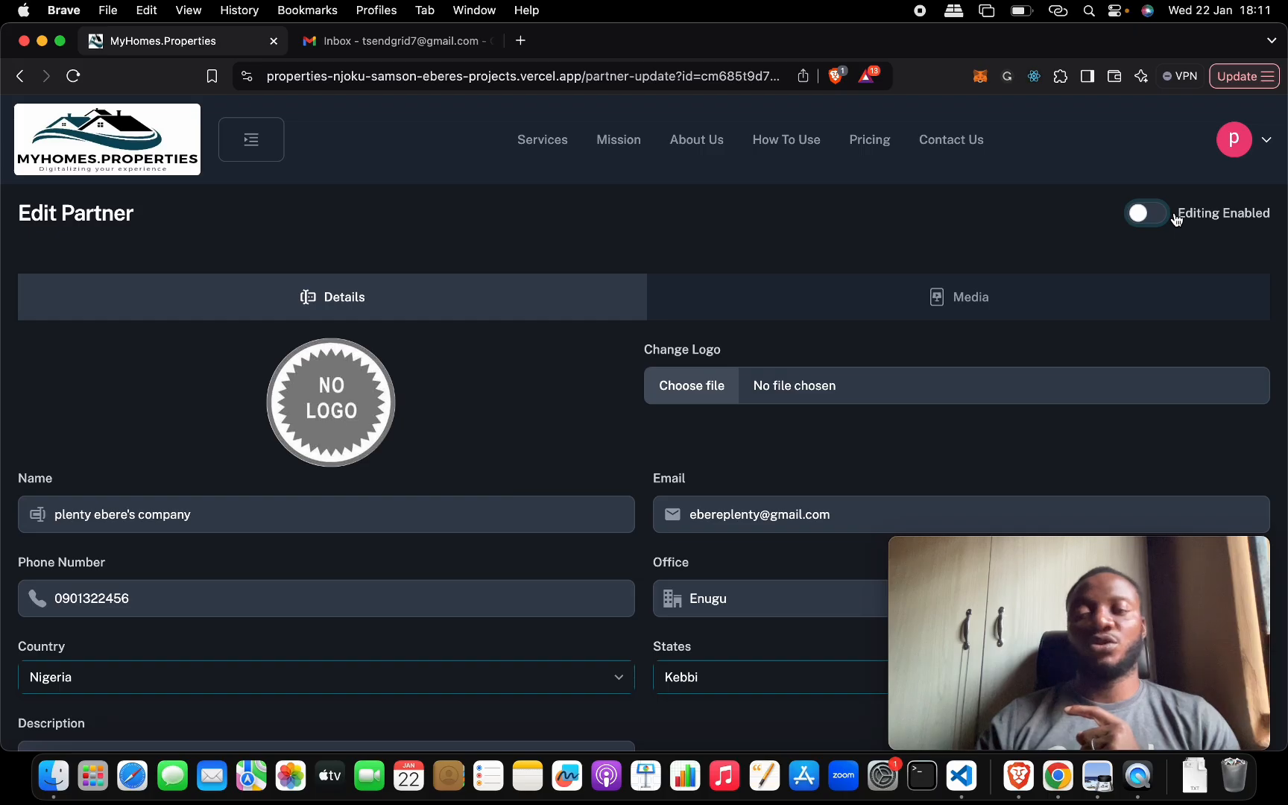
left_click(1165, 217)
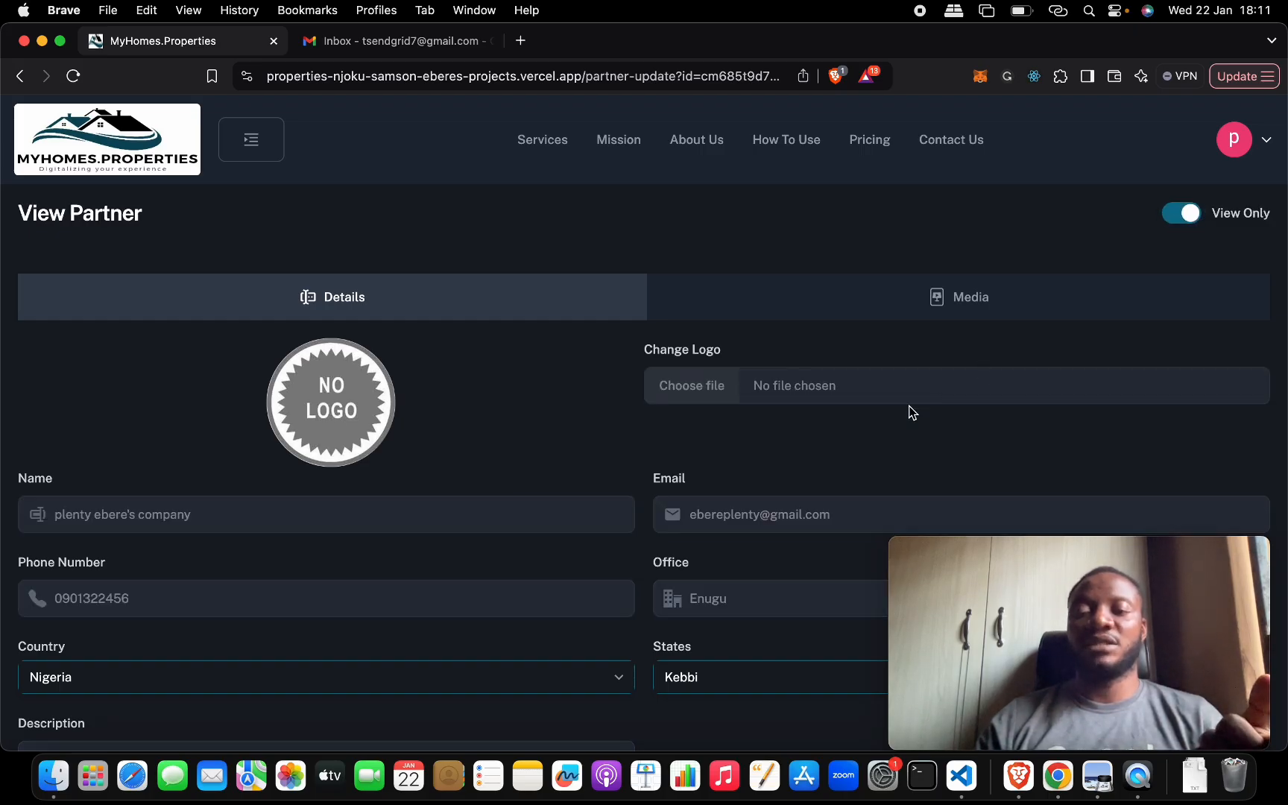
left_click(1175, 224)
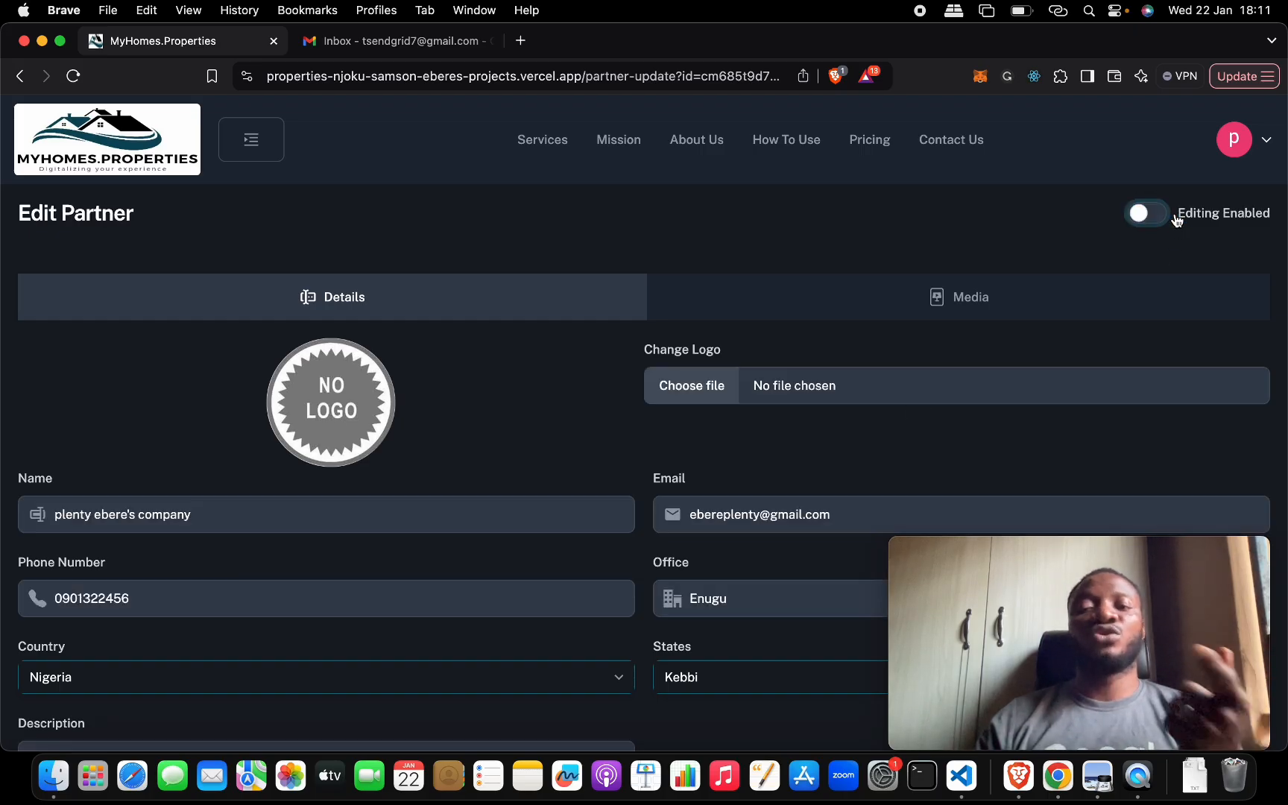
- Set the partner's logo to the desktop image "Screenshot 2025-01-20 at 16.21.15" and look over the edit form
left_click(931, 392)
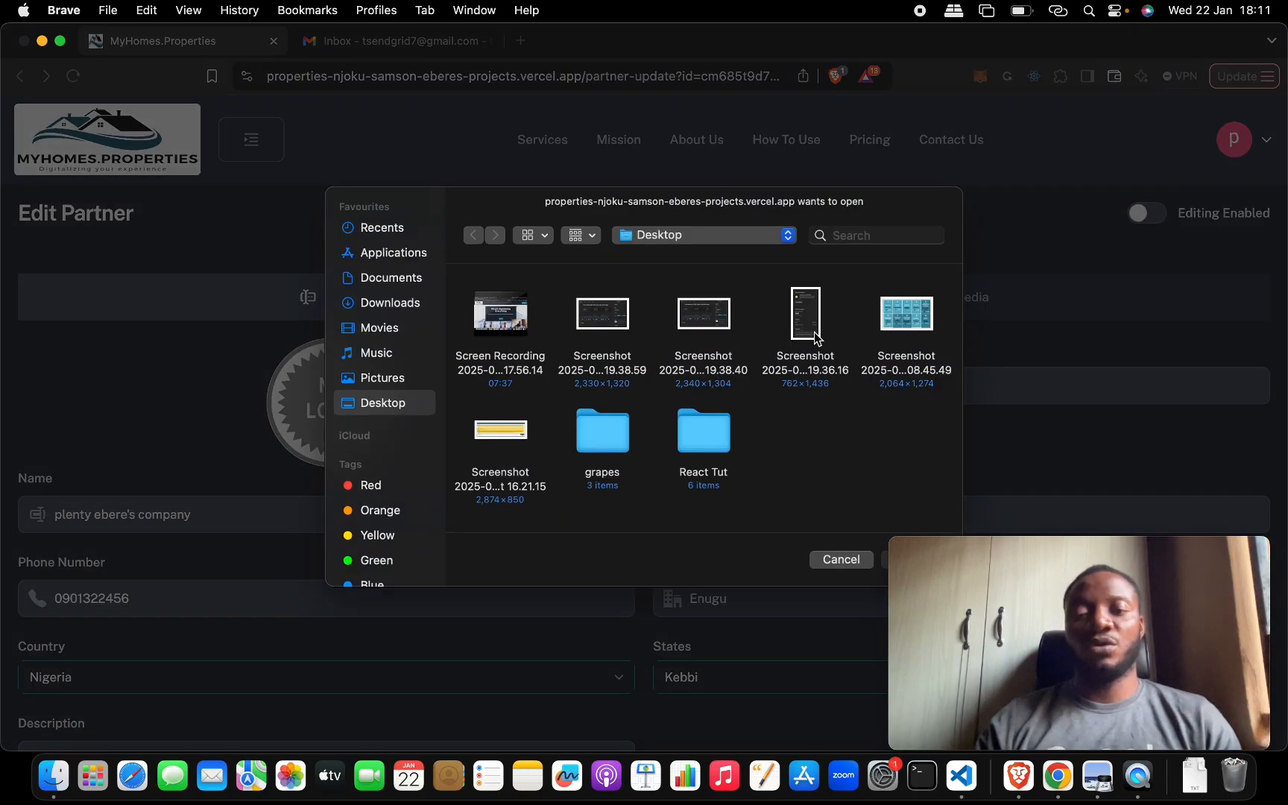
double_click(500, 436)
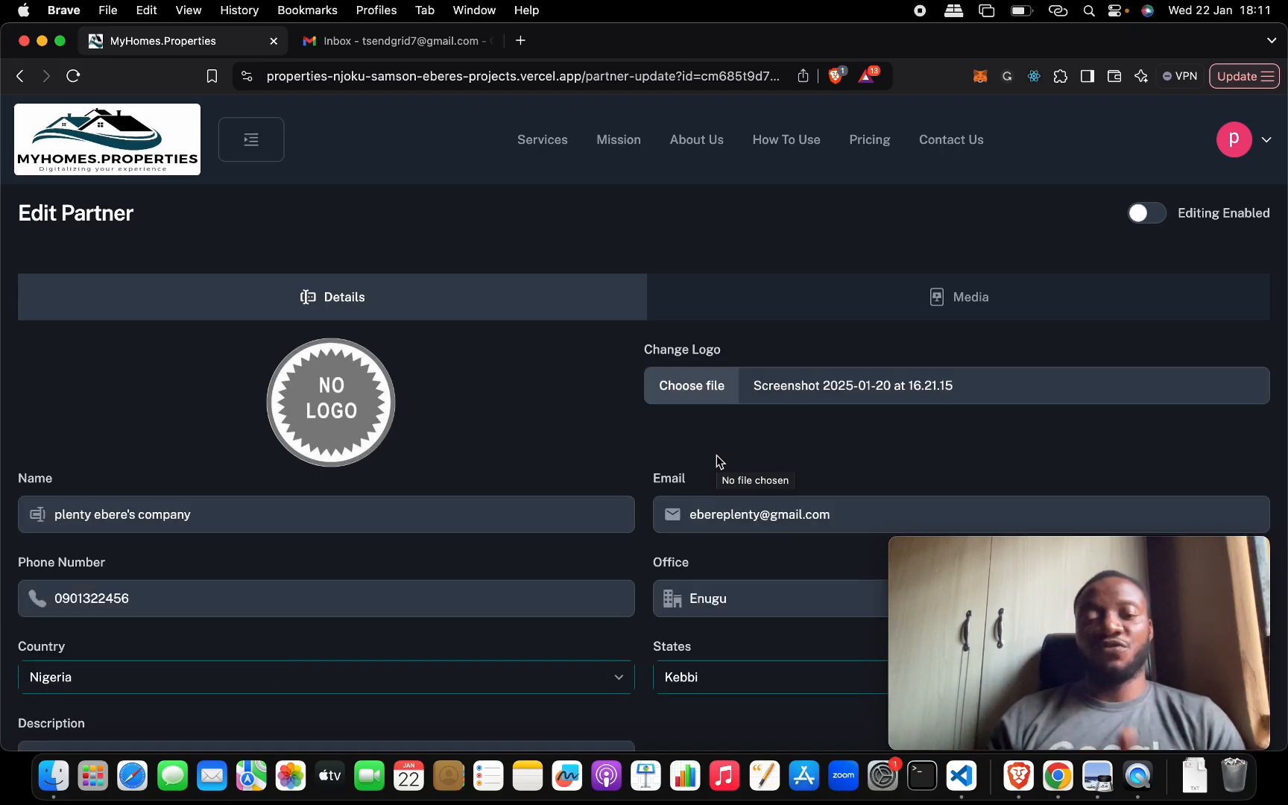
scroll(584, 423, "down", 3)
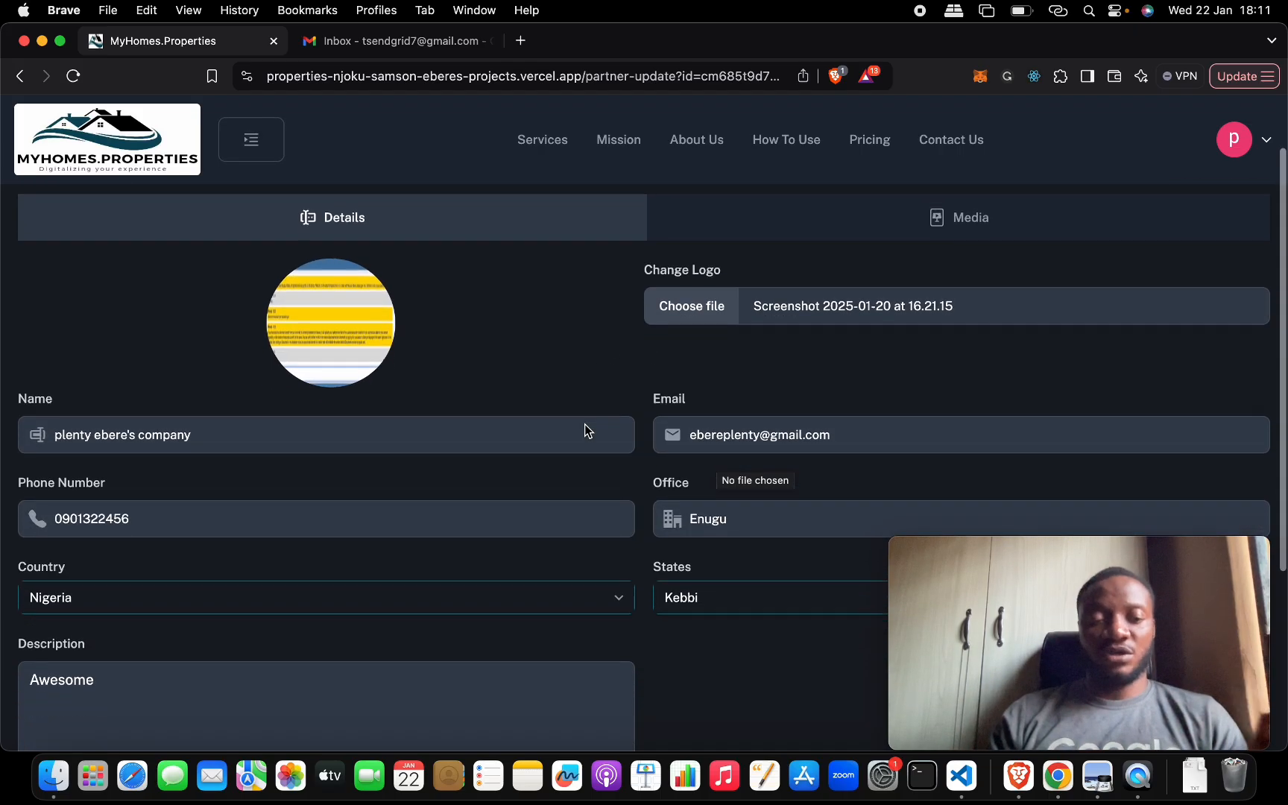
scroll(600, 410, "down", 2)
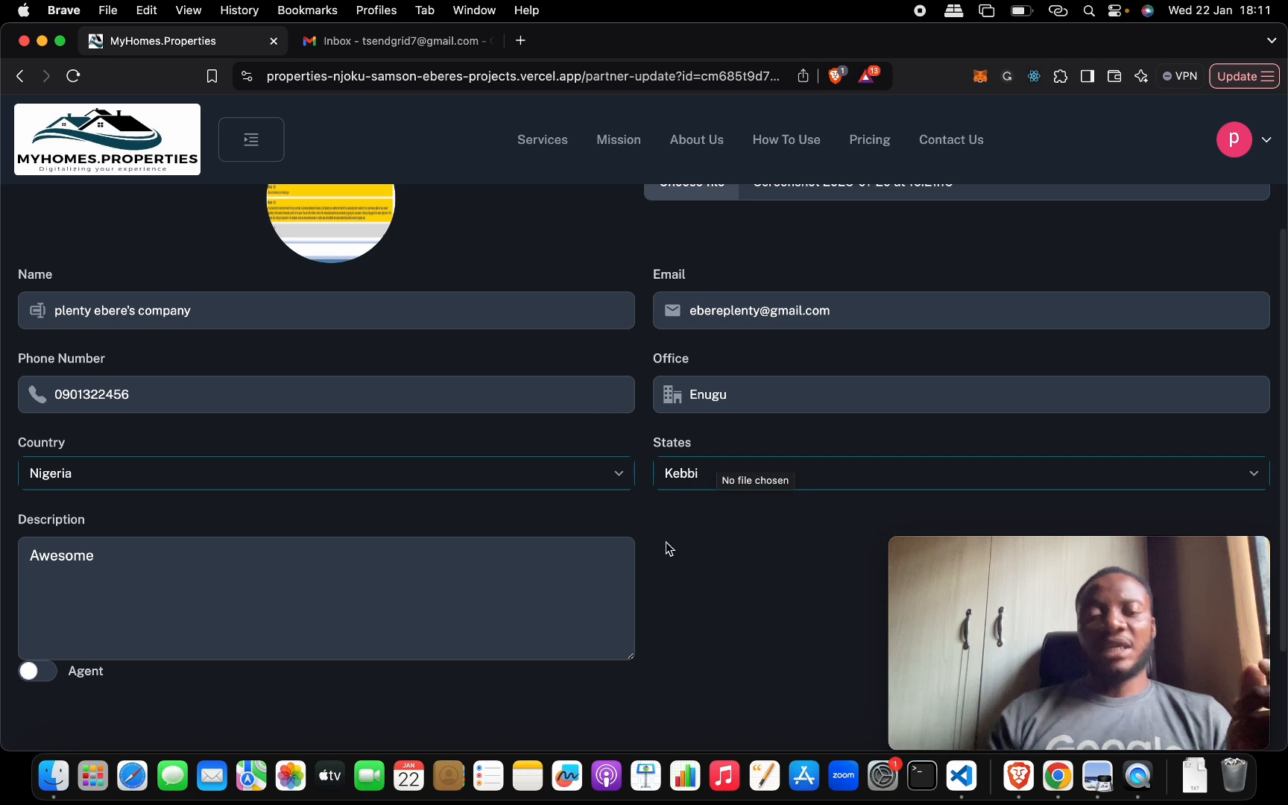
scroll(724, 550, "up", 3)
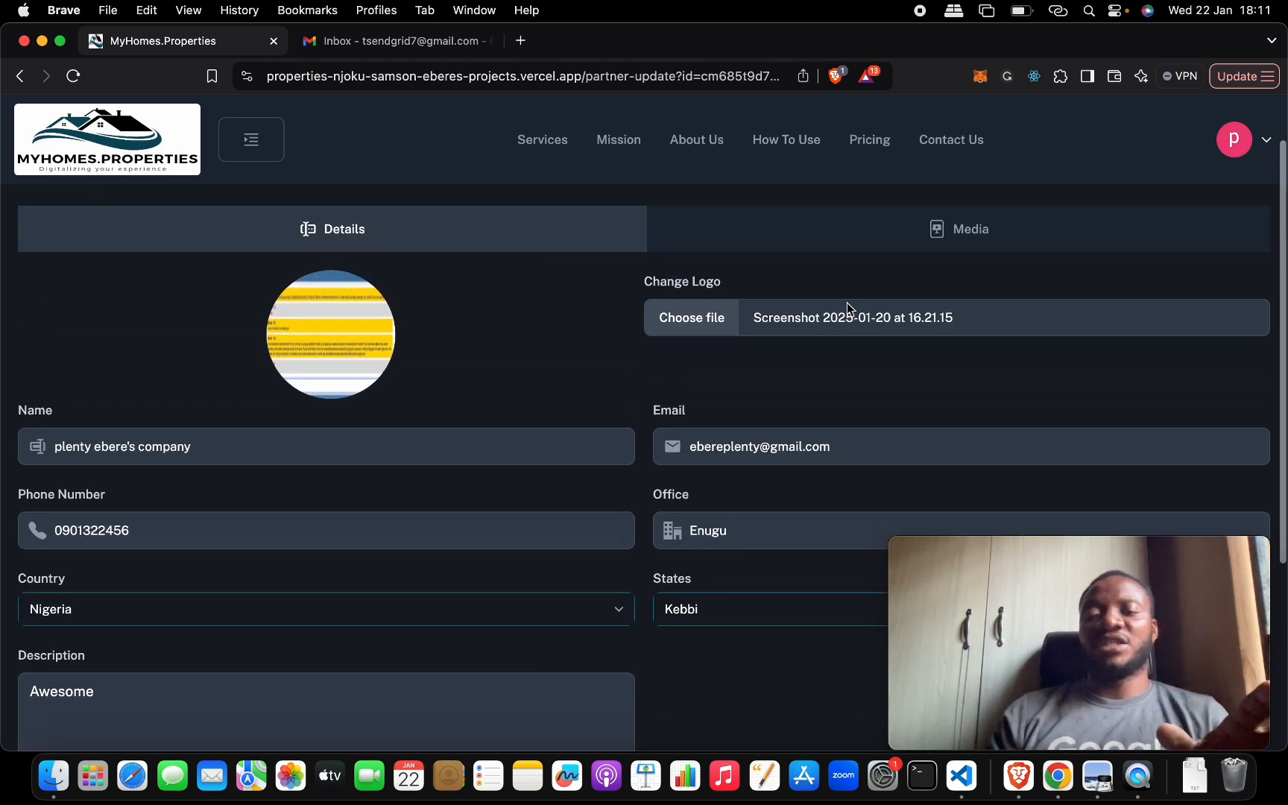
- Start a media entry for the partner with the name "housing" and the type IMAGE
left_click(867, 234)
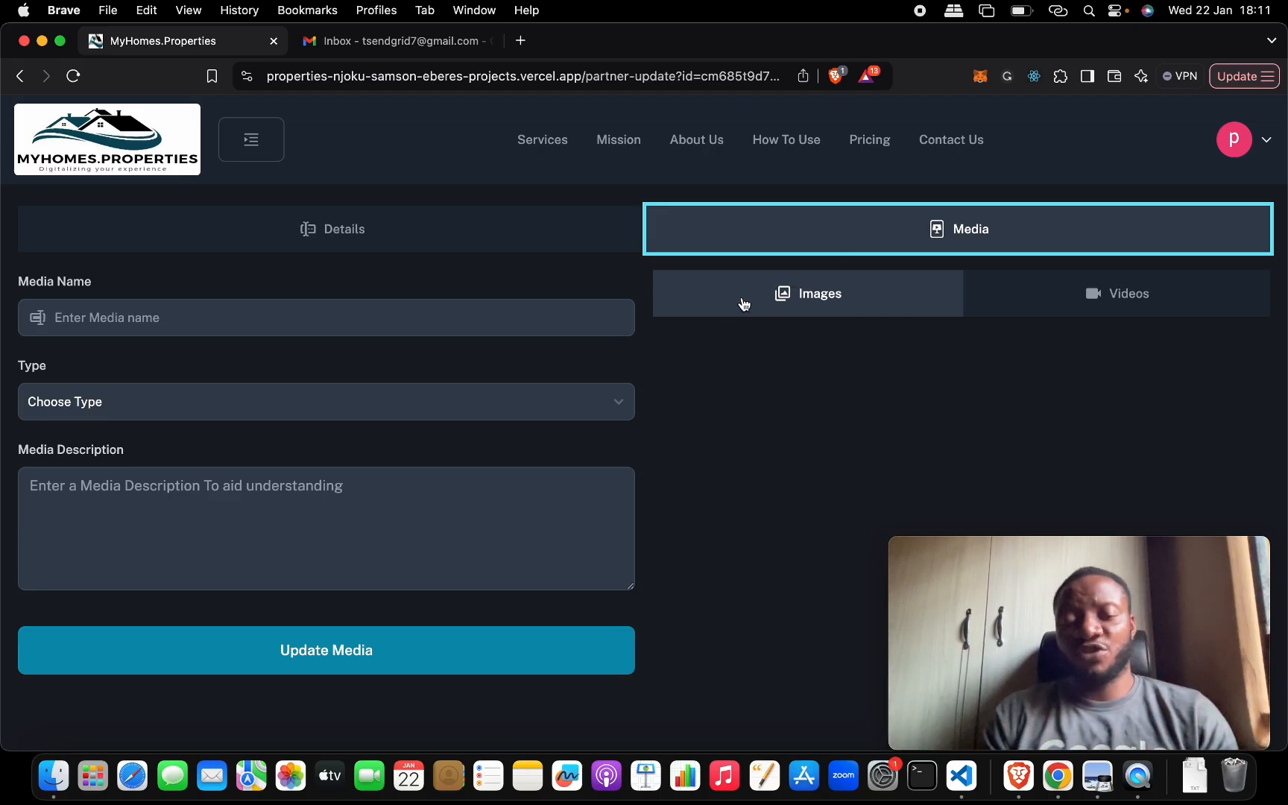
left_click(576, 325)
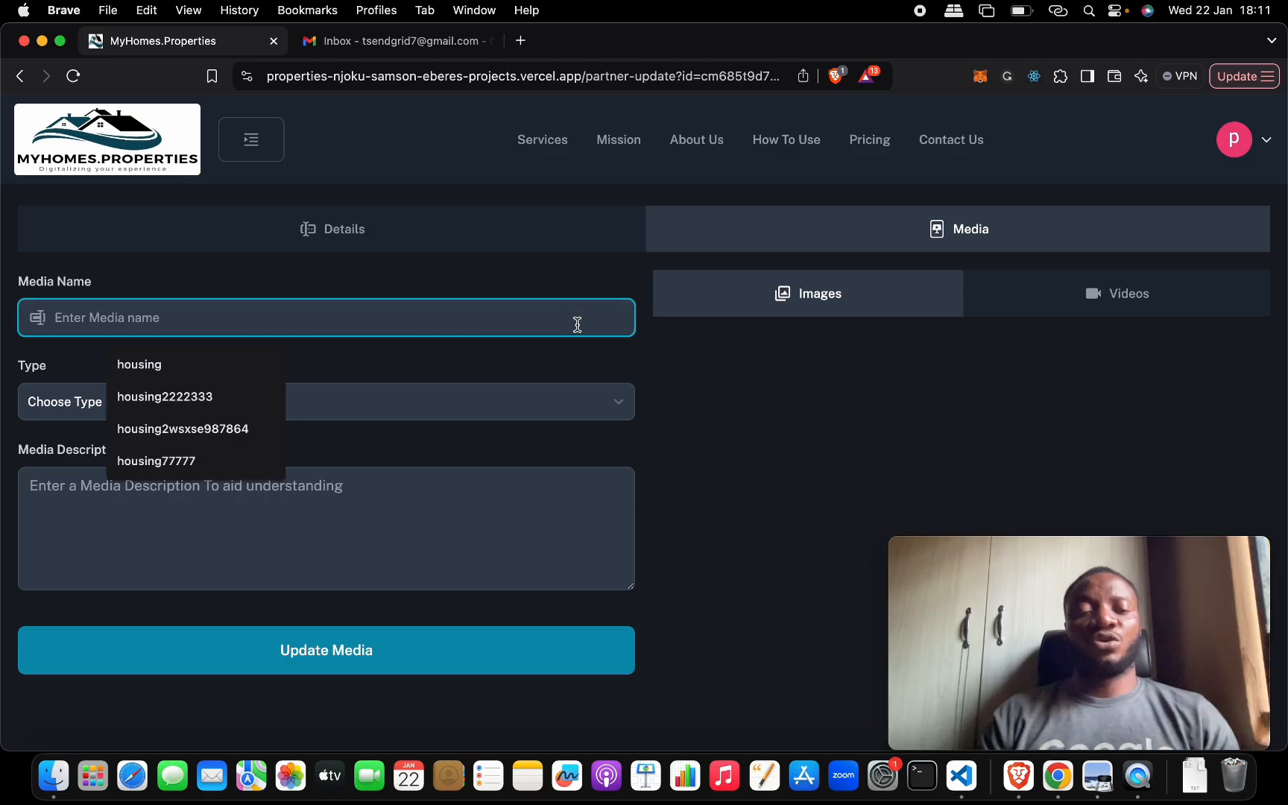
left_click(214, 365)
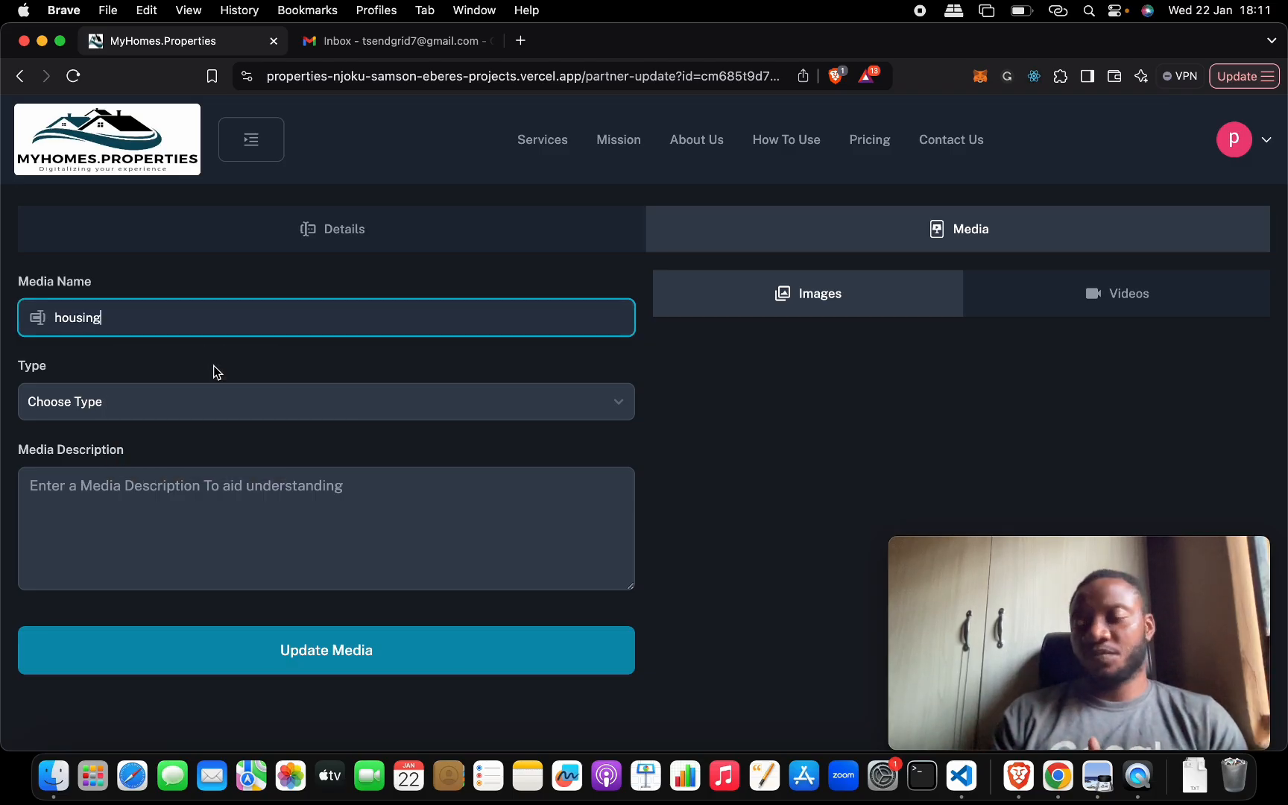
left_click(165, 397)
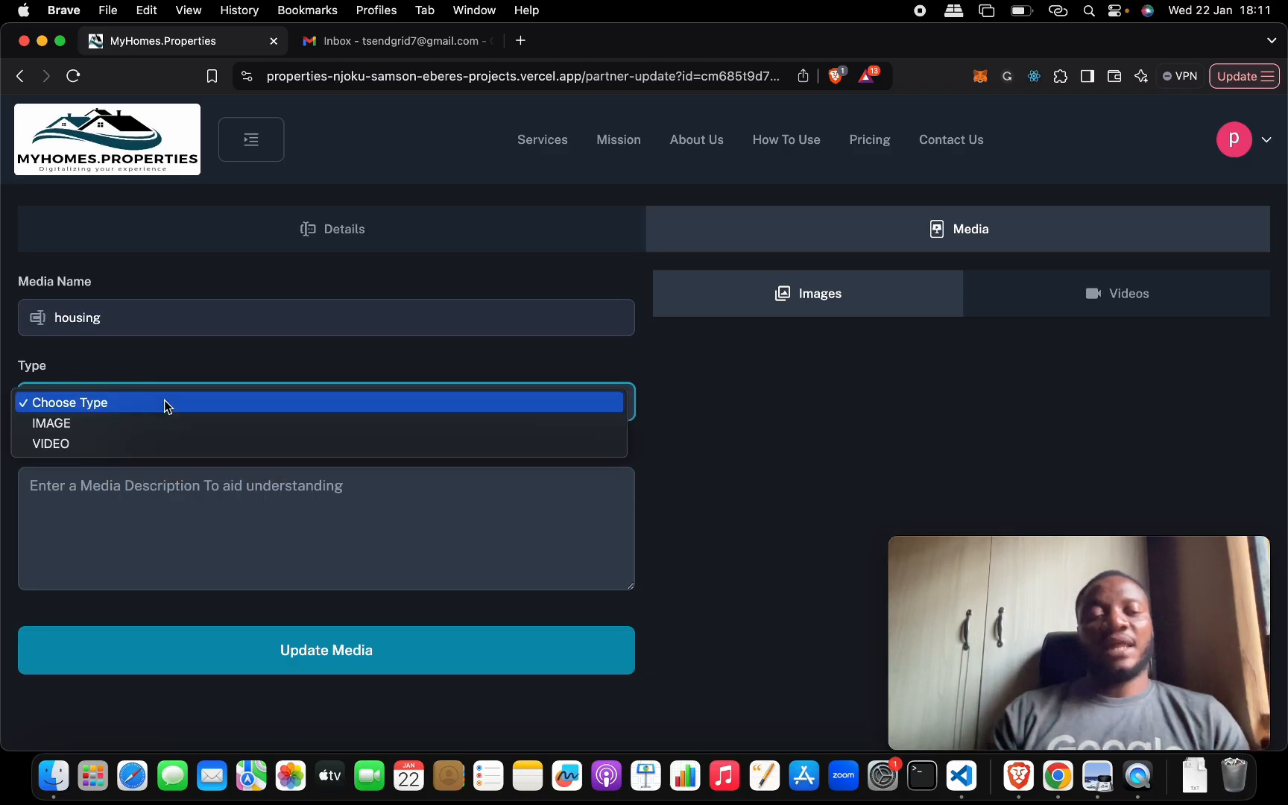
left_click(166, 424)
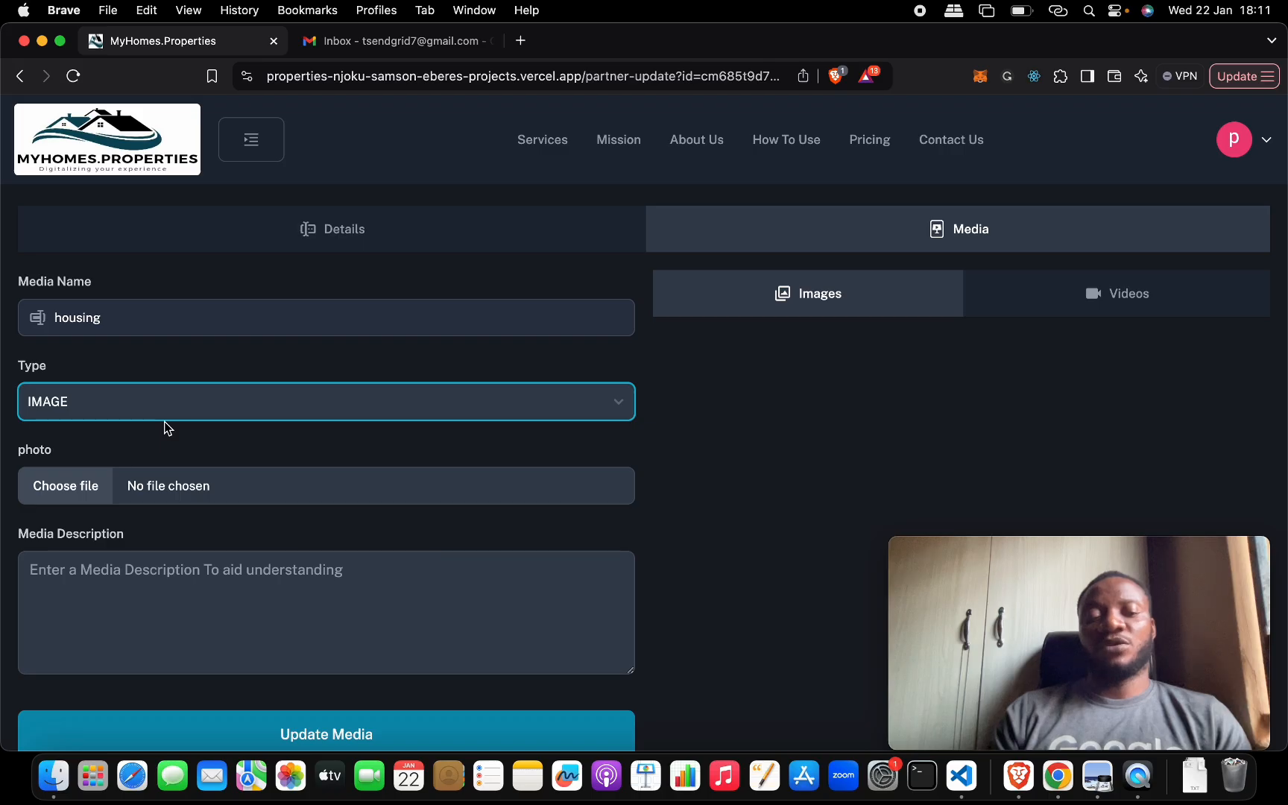
- Attach the desktop image "Screenshot 2025-01-21 at 19.38.59" to the media entry, set its description to "Very Good", and add it to the partner
left_click(97, 486)
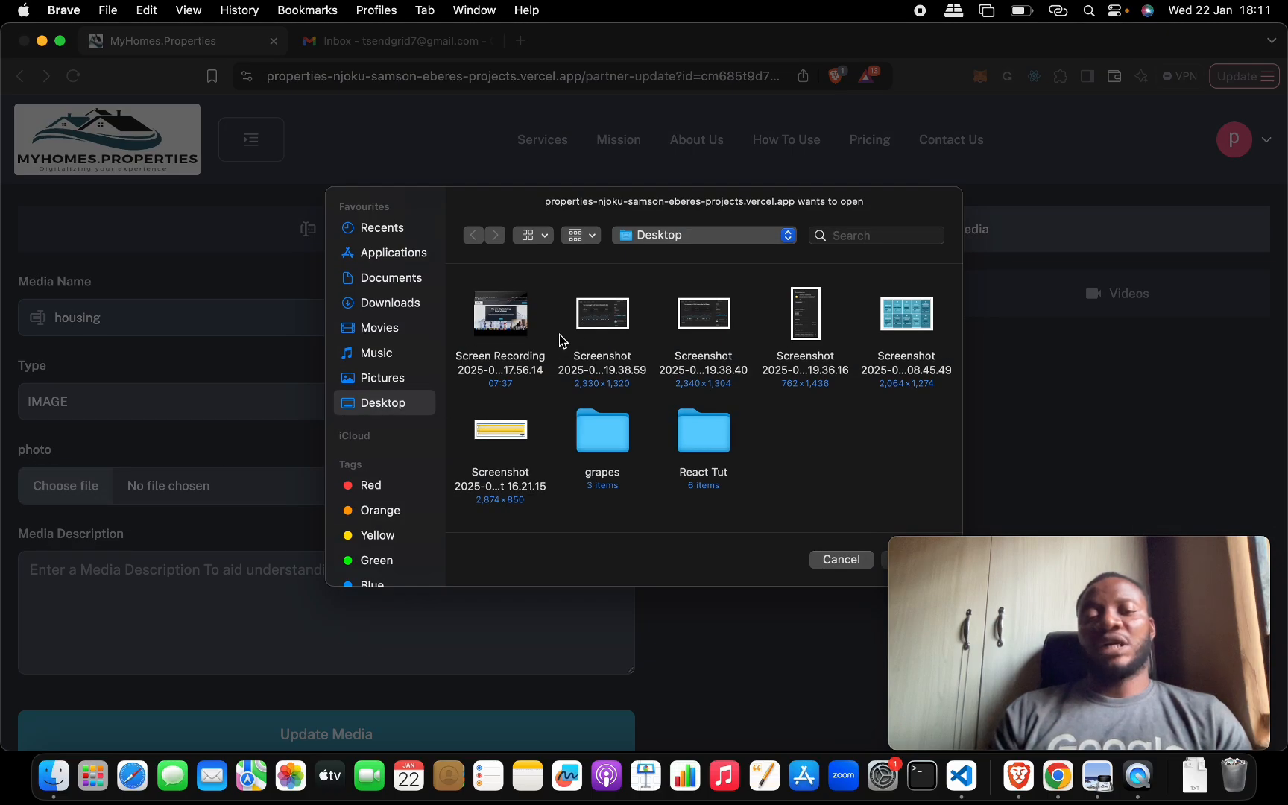
double_click(595, 321)
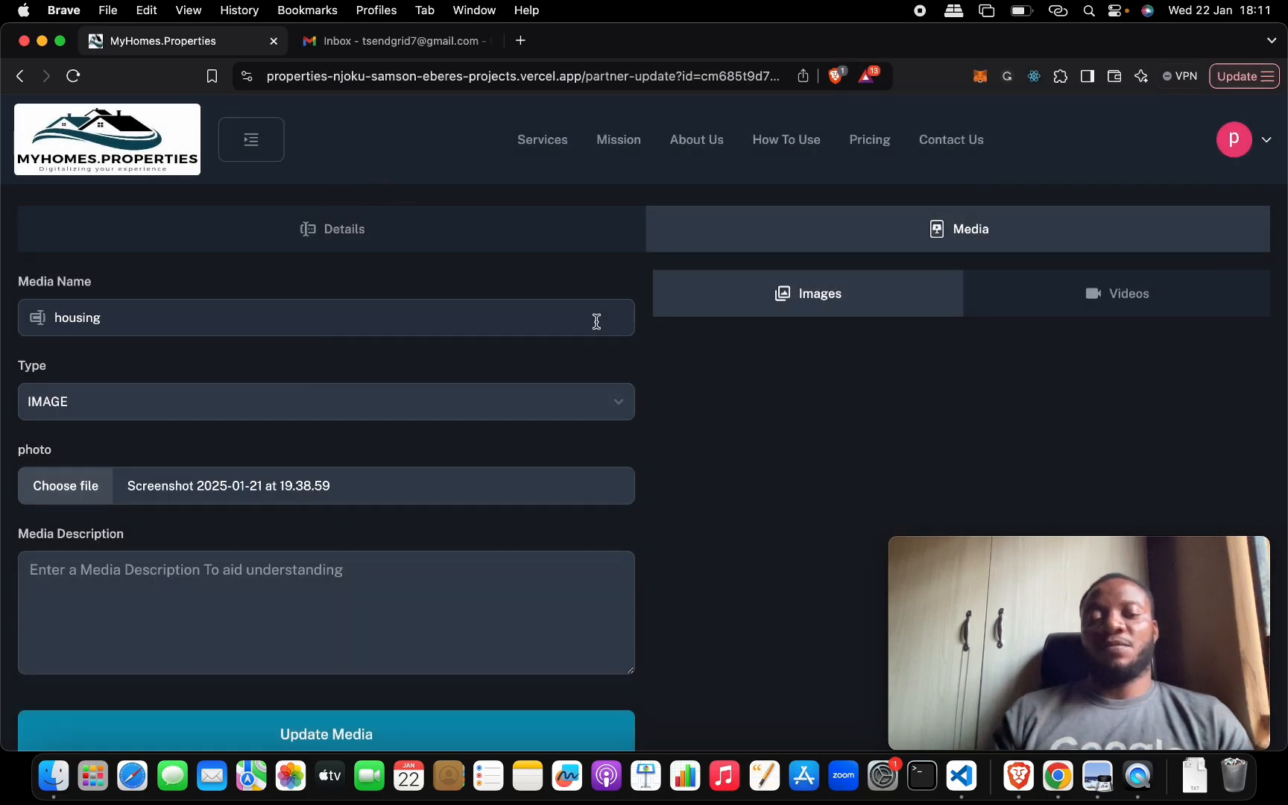
left_click(430, 571)
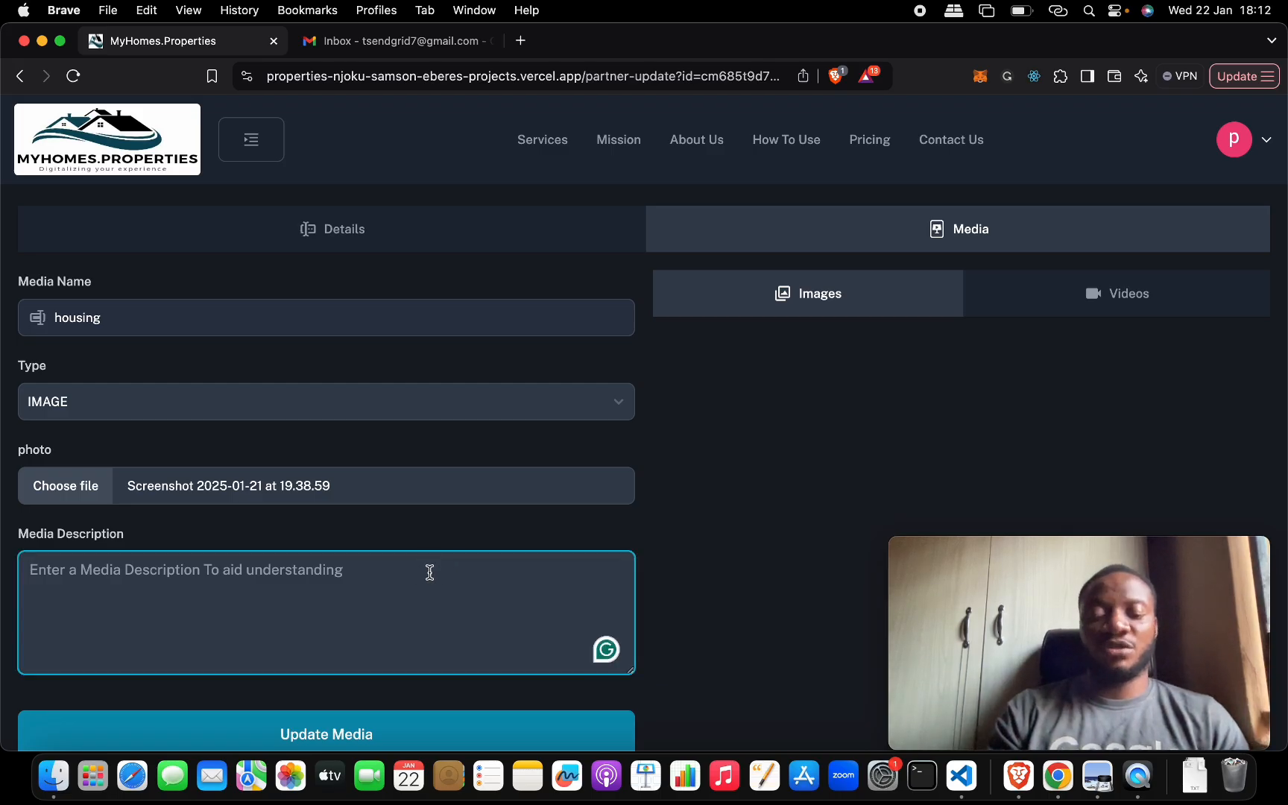
type("Very G")
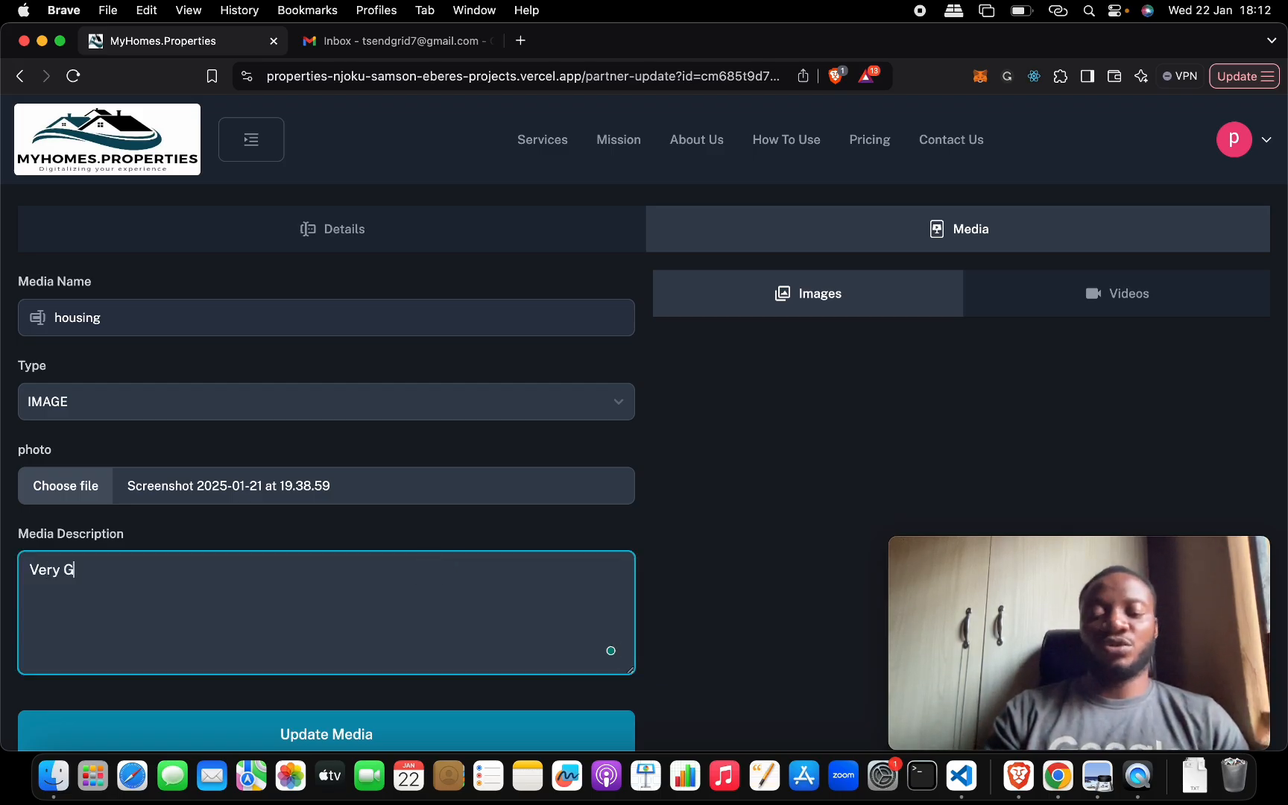
type("ood")
scroll(598, 614, "down", 2)
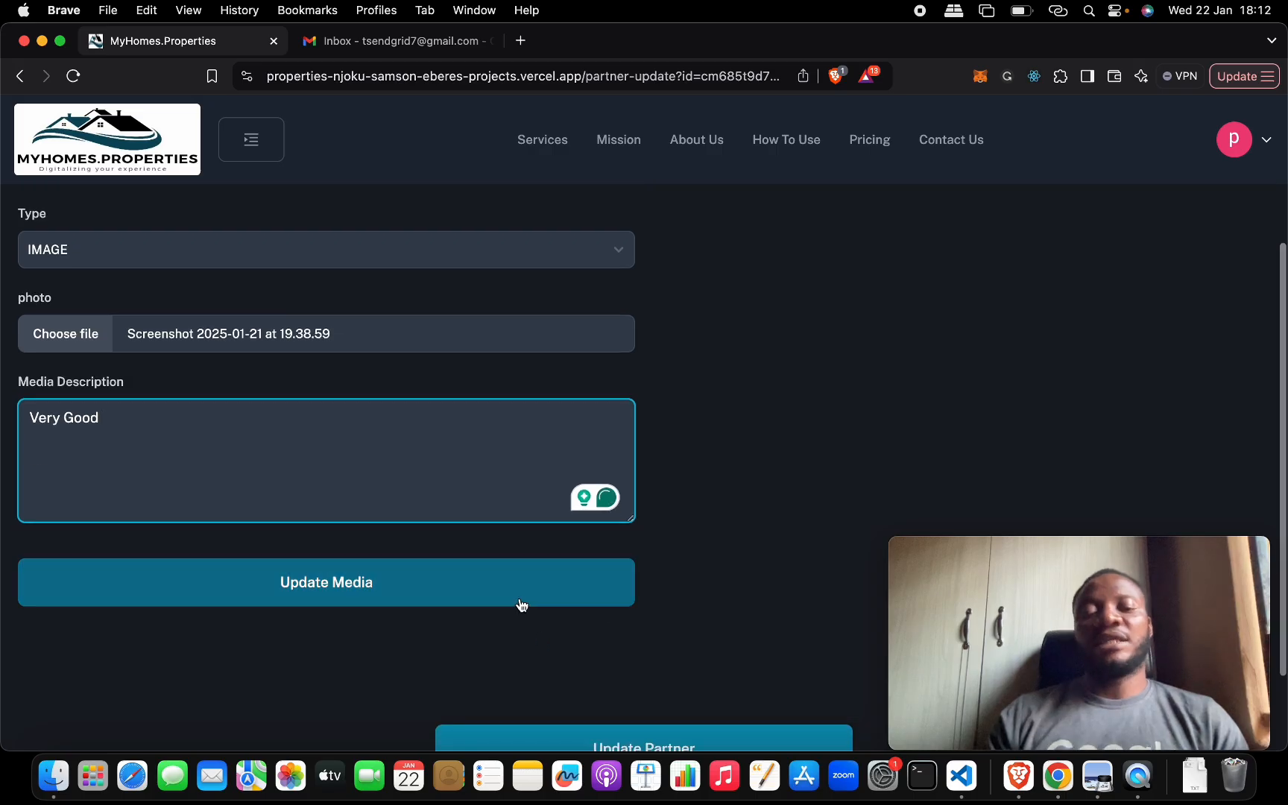
left_click(522, 604)
scroll(752, 506, "up", 3)
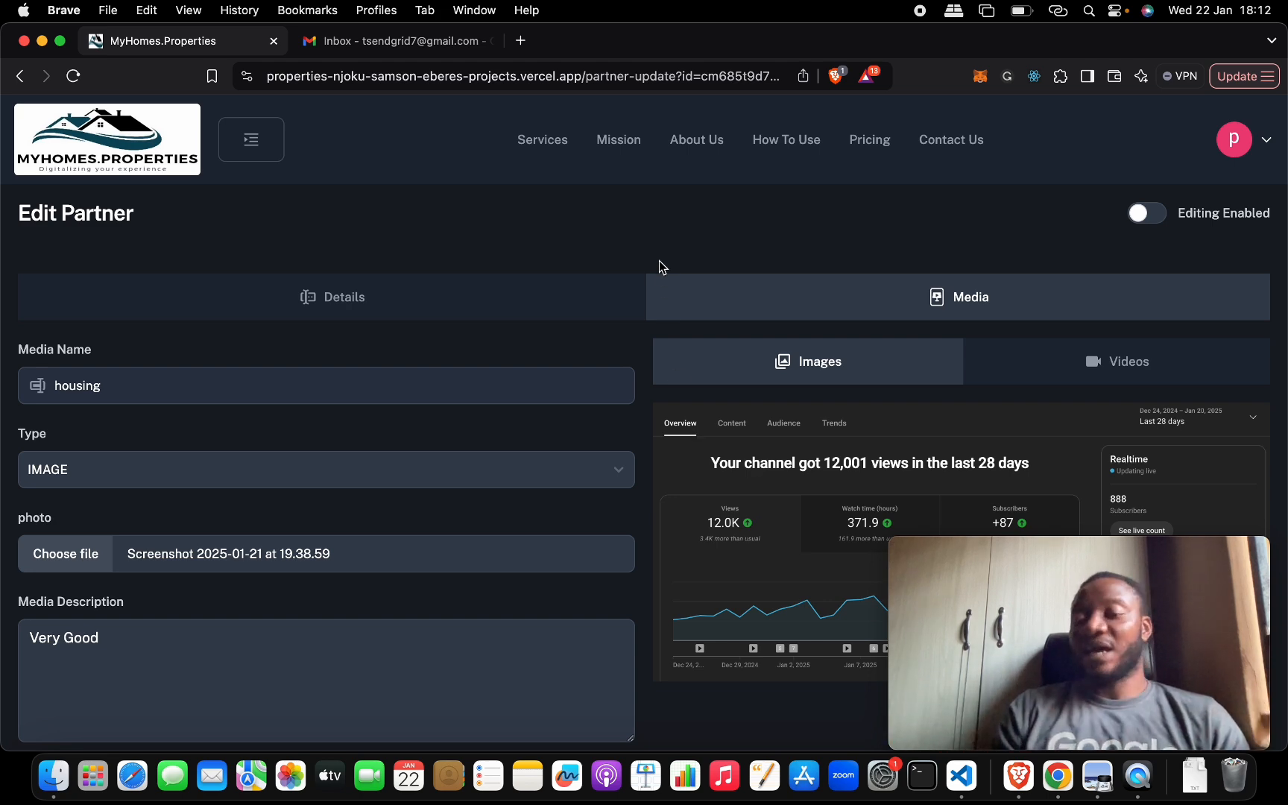
scroll(659, 266, "down", 2)
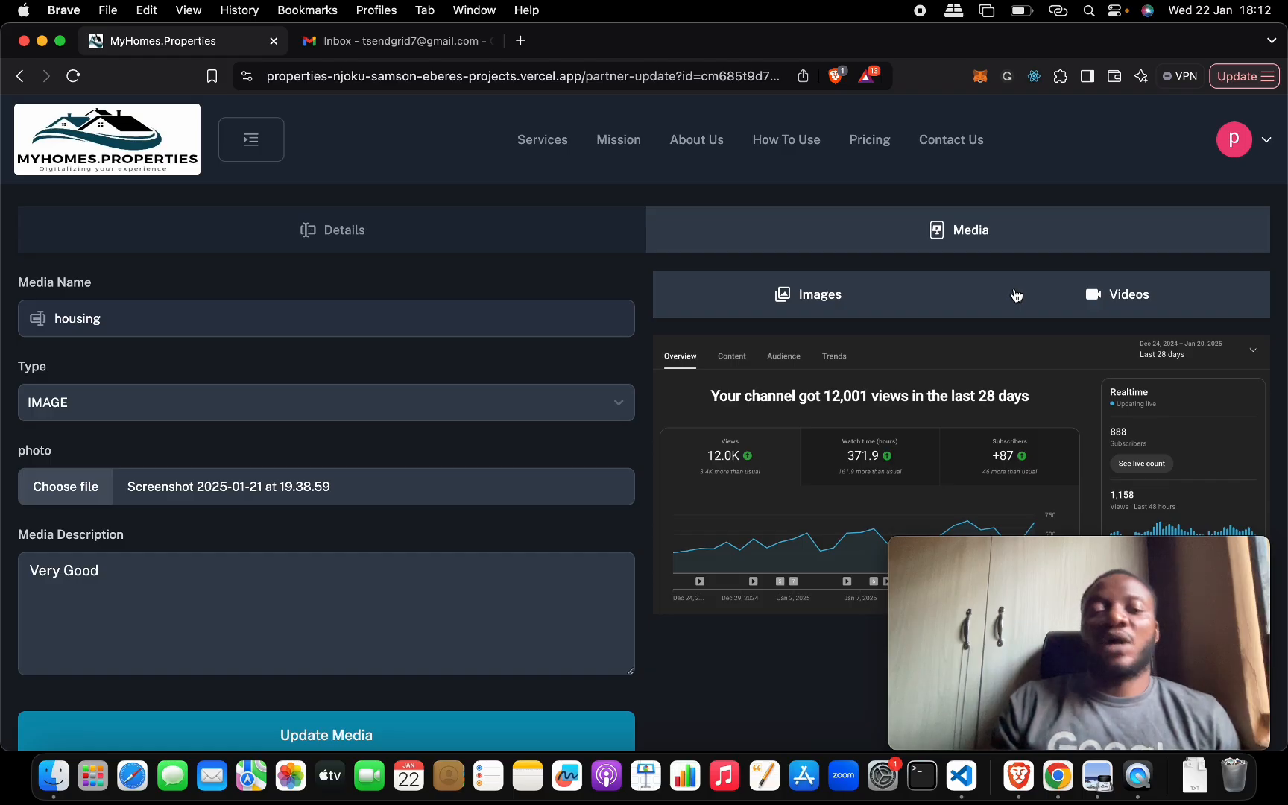
left_click(1015, 294)
left_click(921, 352)
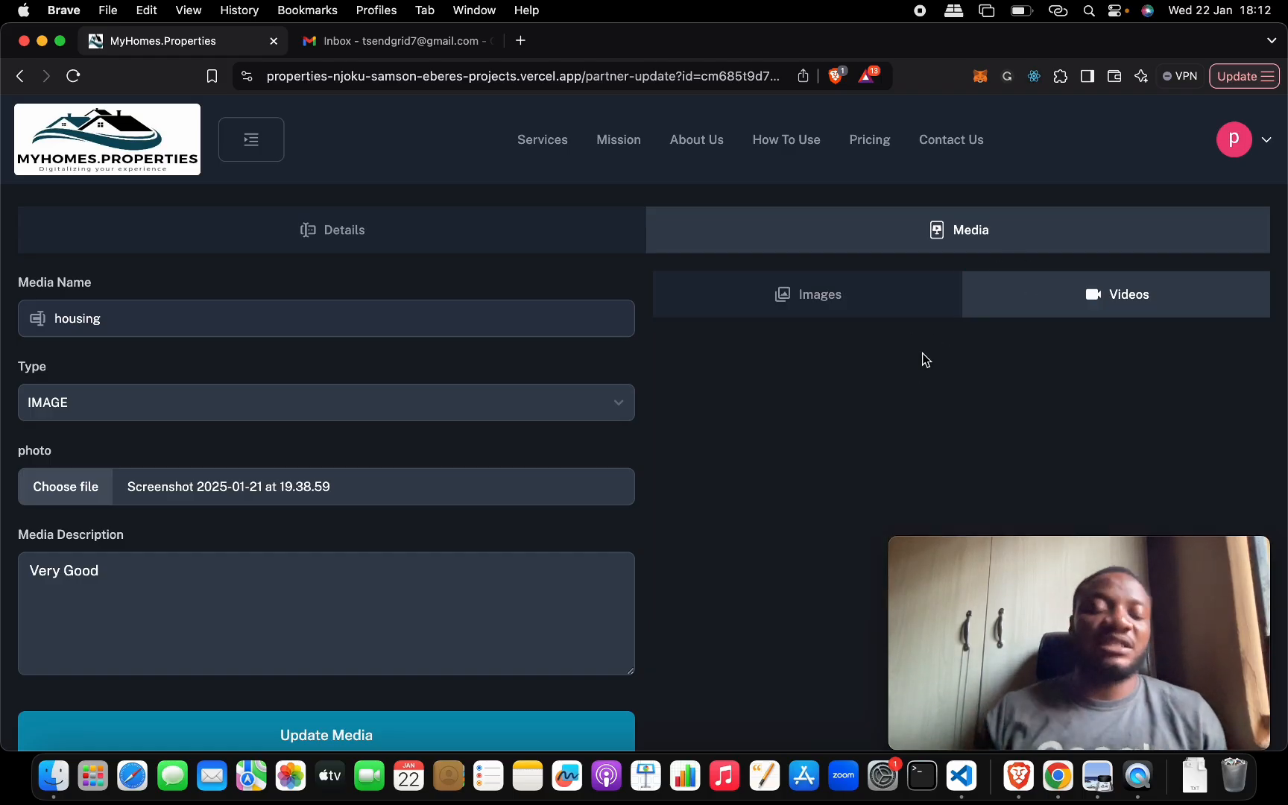
left_click(173, 401)
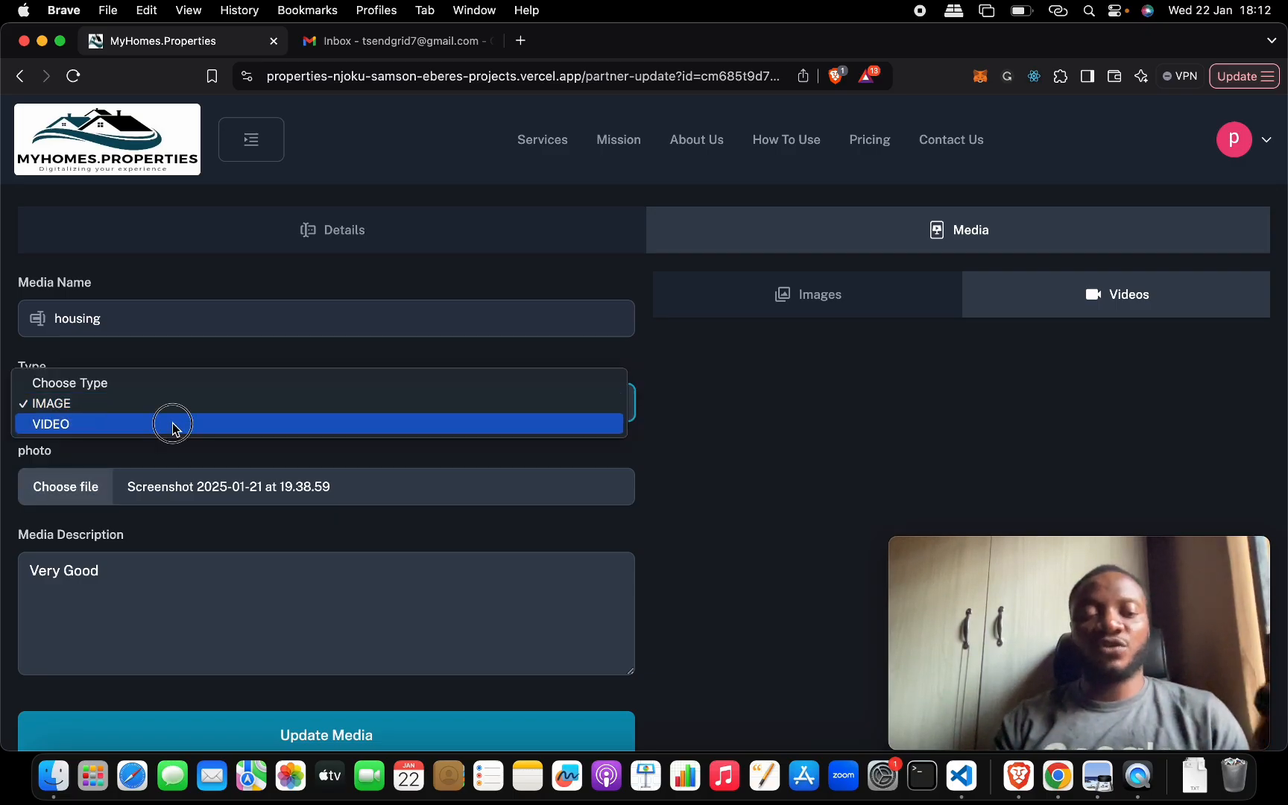
left_click(172, 425)
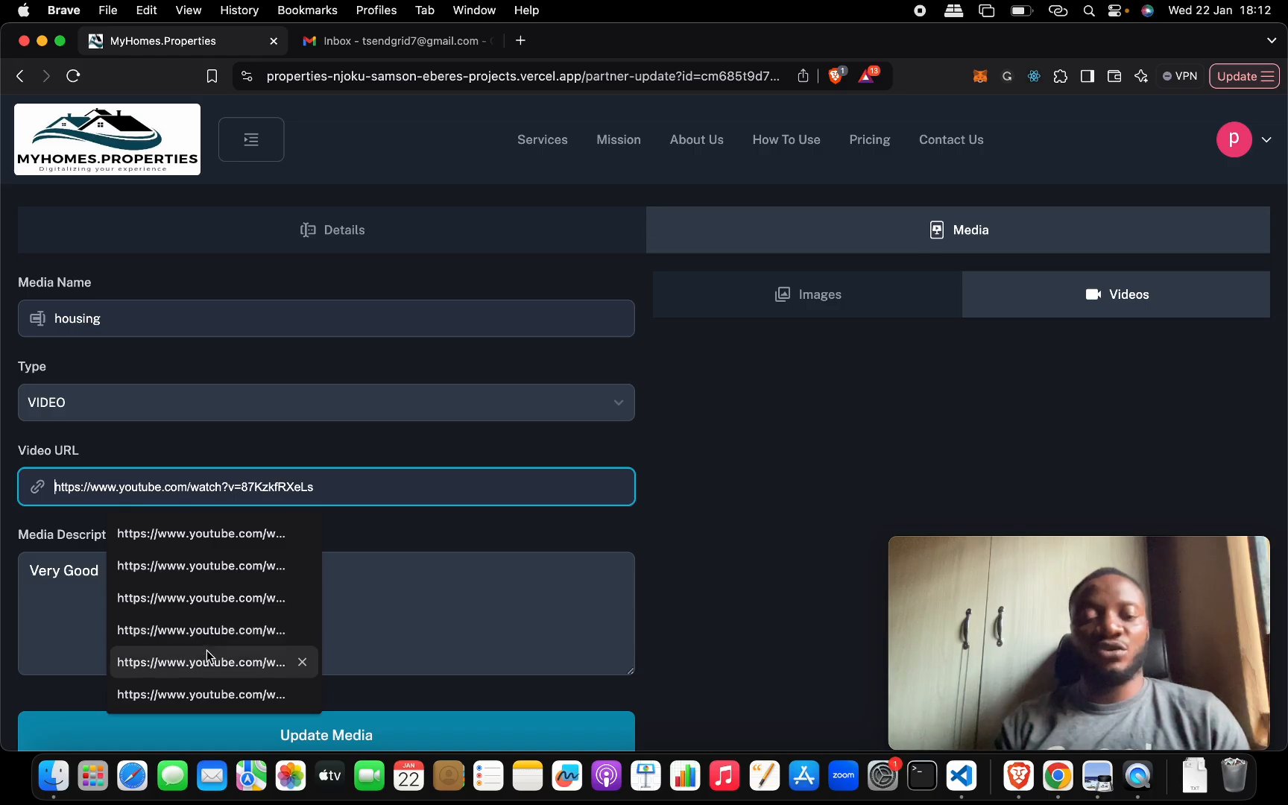
left_click(219, 695)
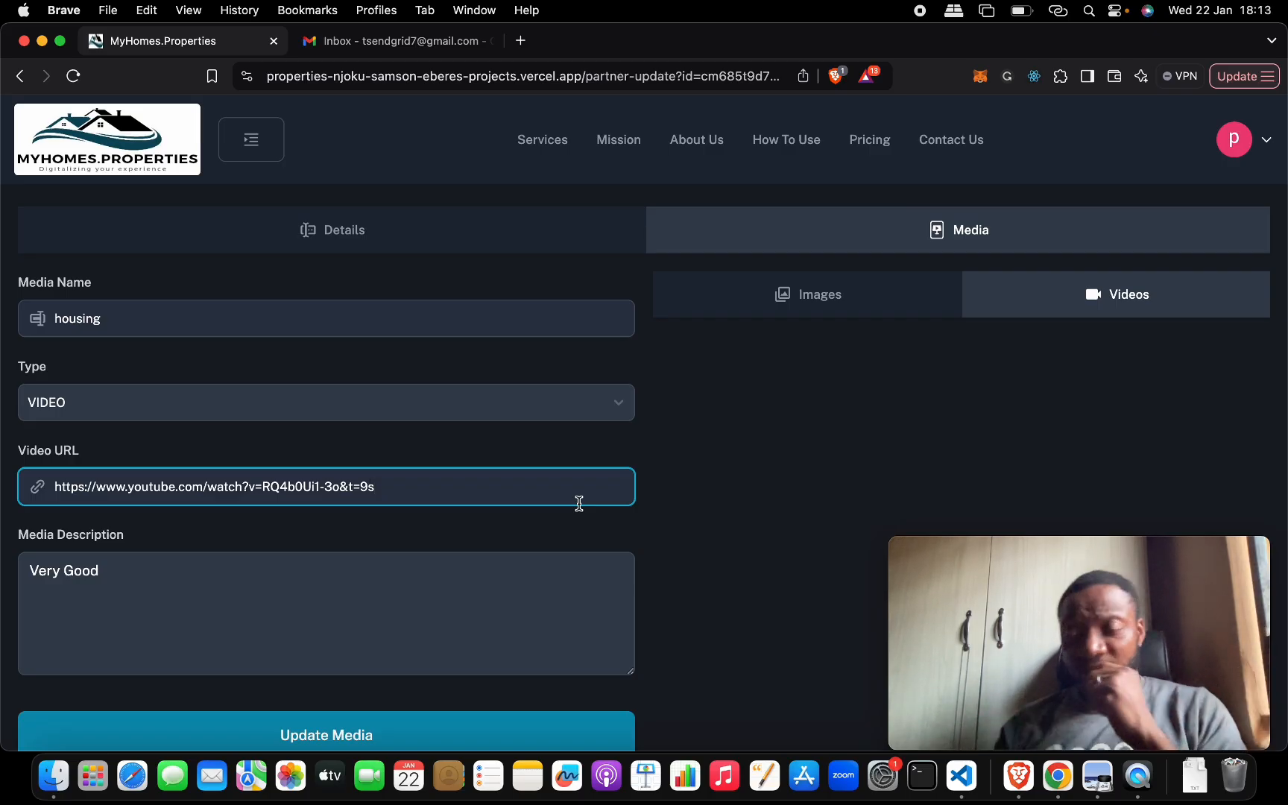
scroll(579, 503, "down", 2)
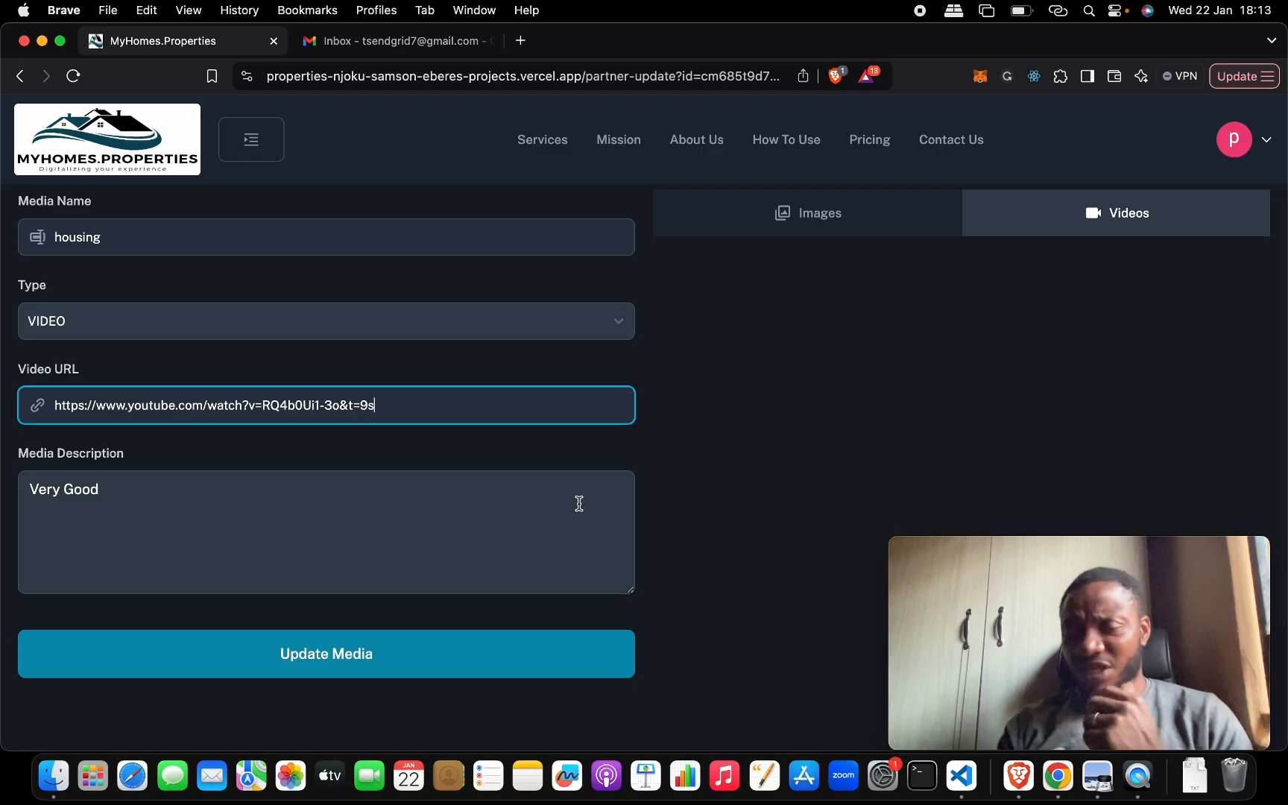
left_click(533, 651)
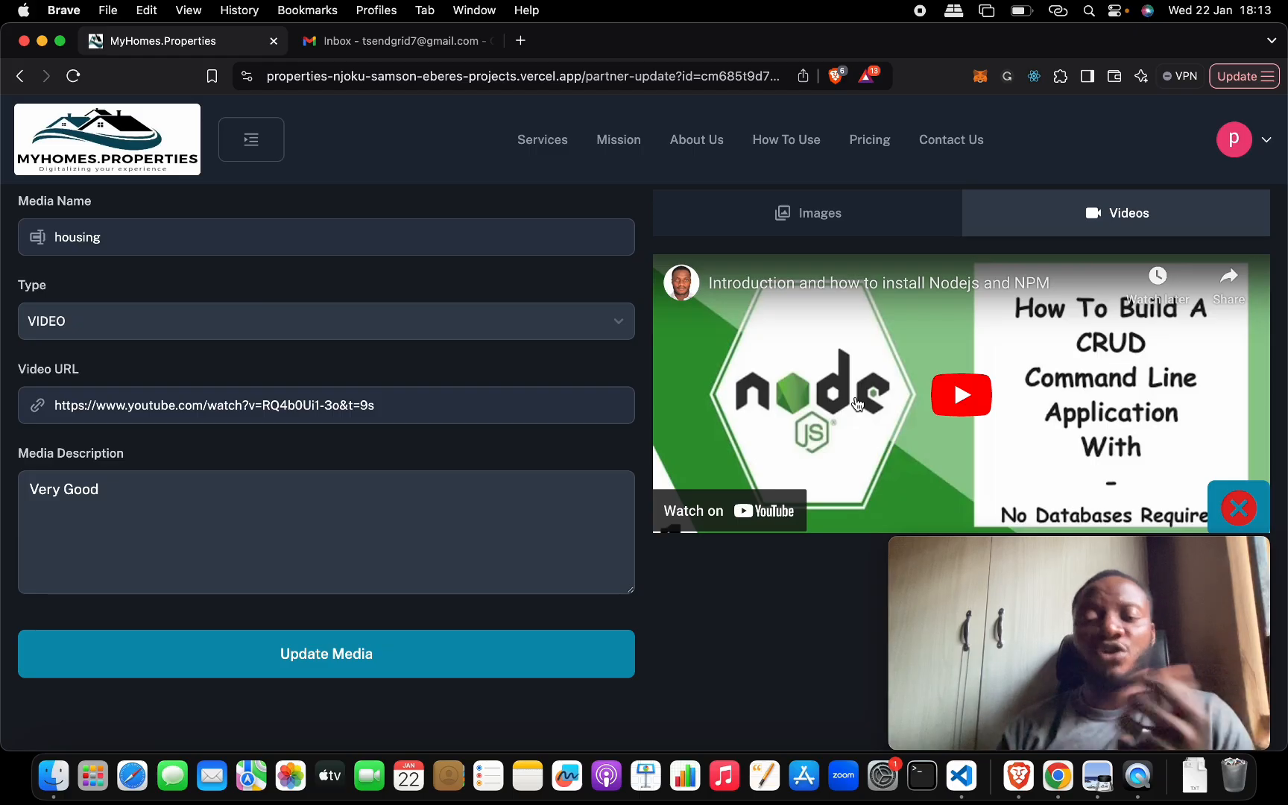
- Play the added video briefly, pause it, and save the partner's updates
left_click(959, 400)
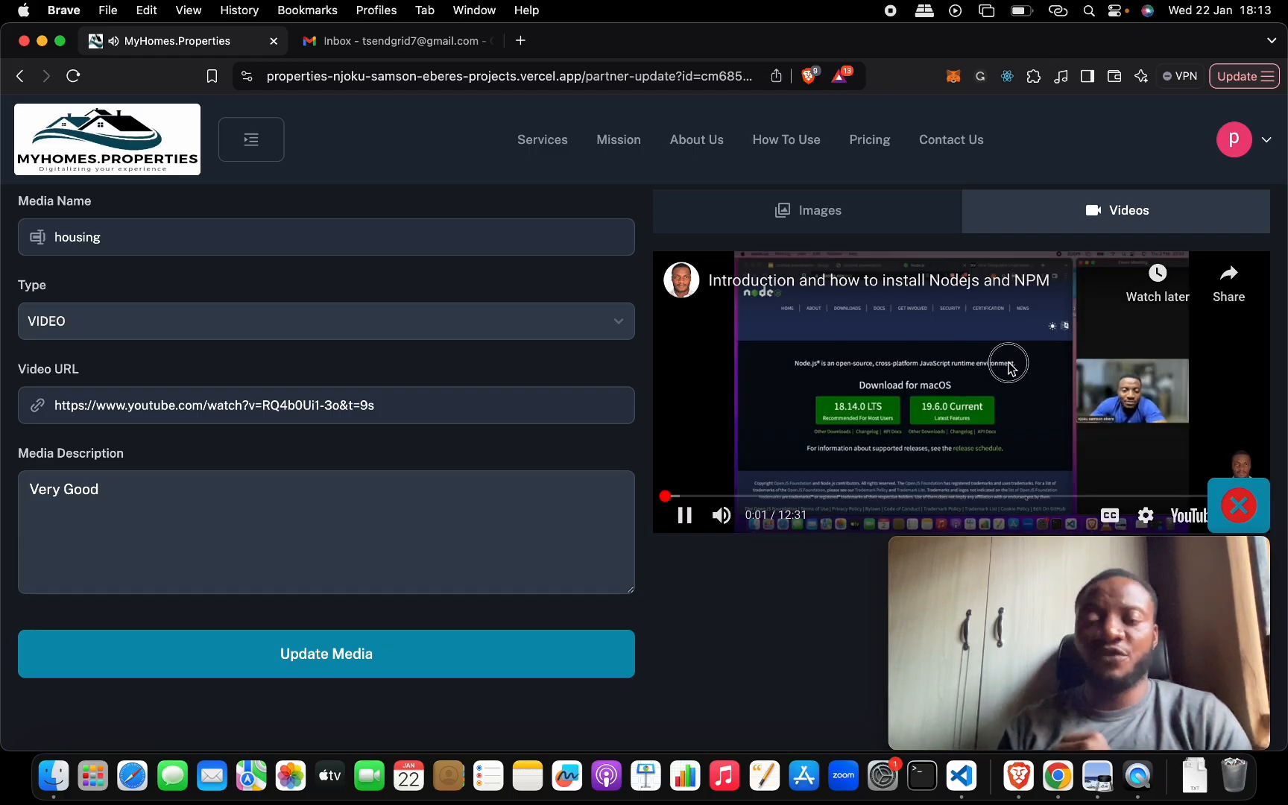
left_click(958, 398)
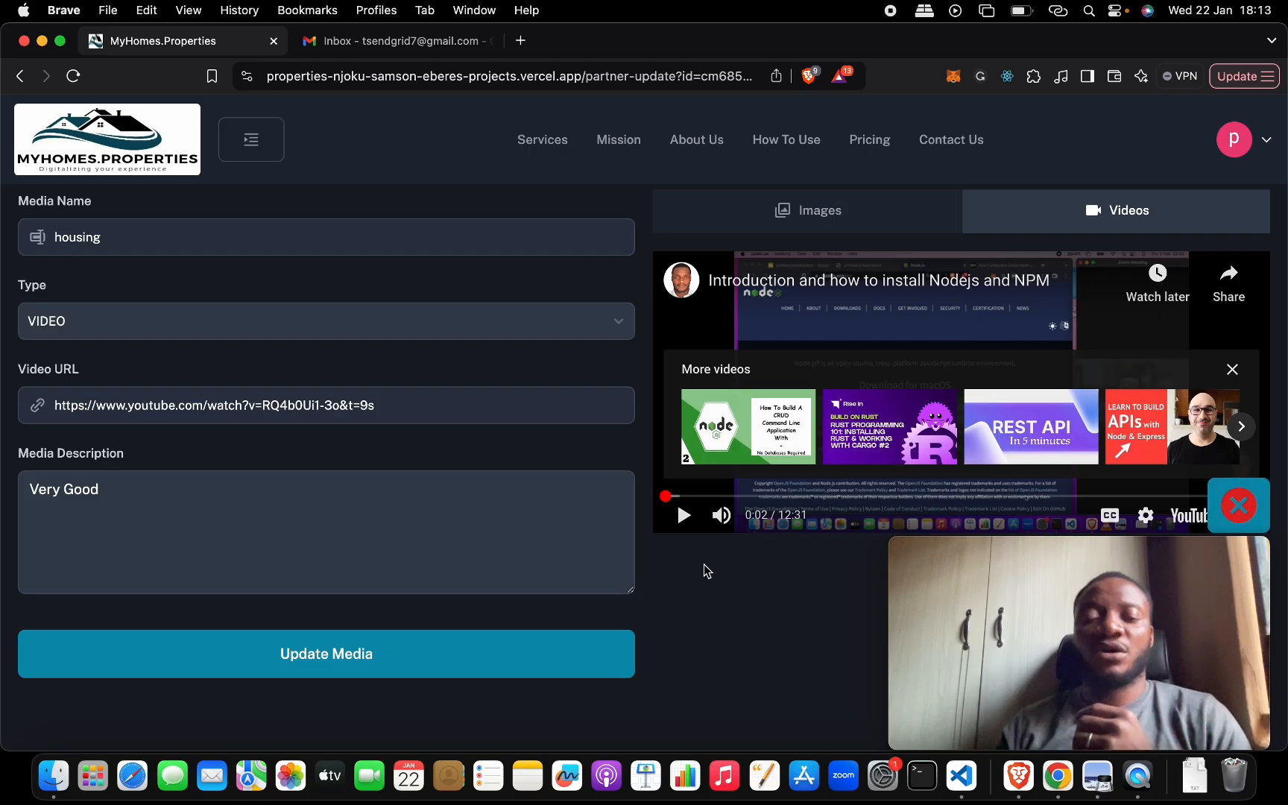
scroll(703, 564, "down", 5)
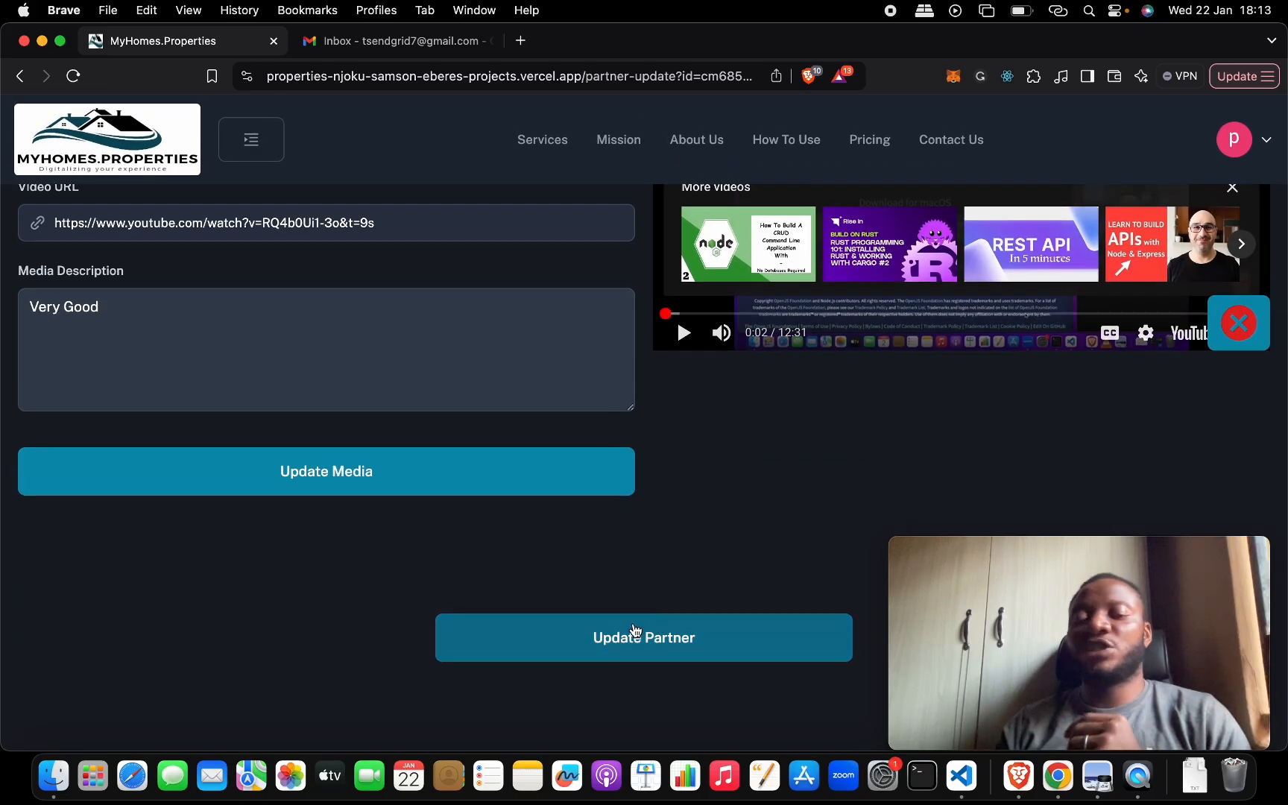
left_click(634, 637)
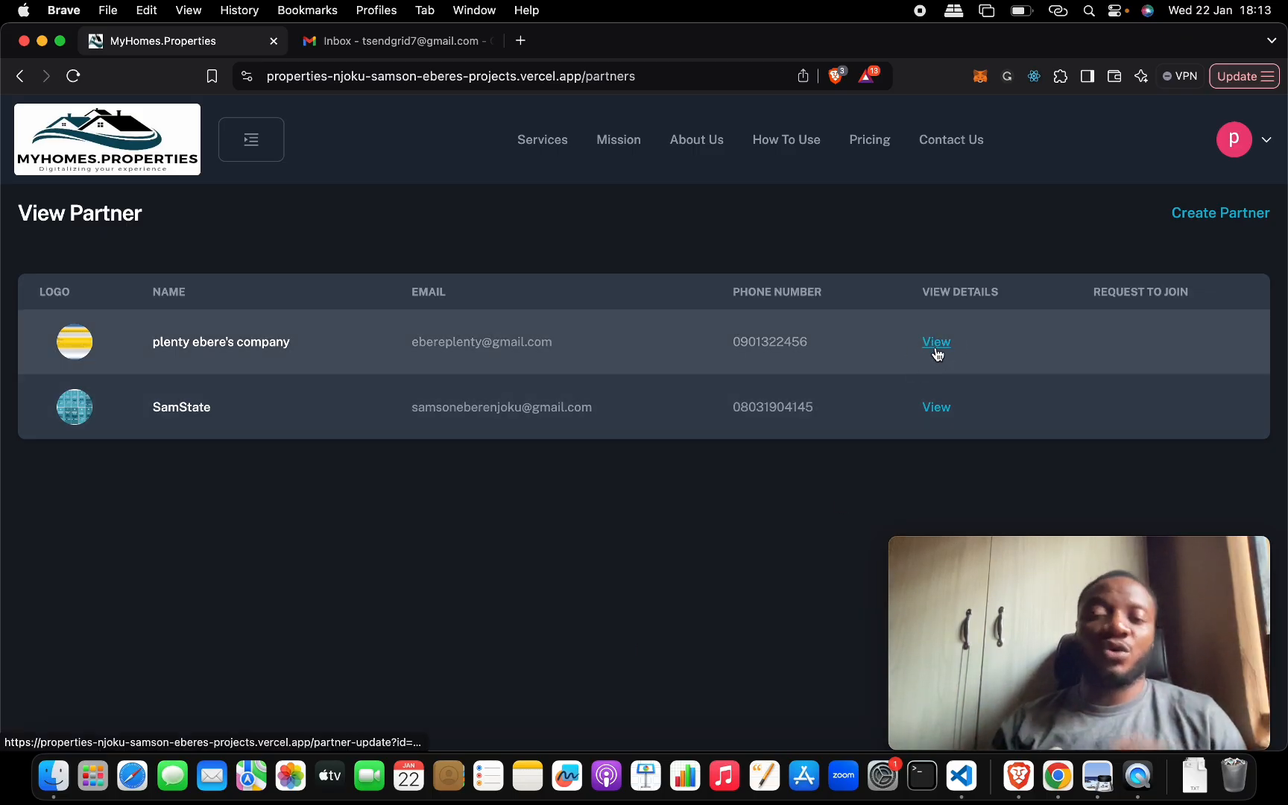
- Open the updated partner's record from the partners list and look through its details
left_click(937, 343)
scroll(820, 372, "down", 4)
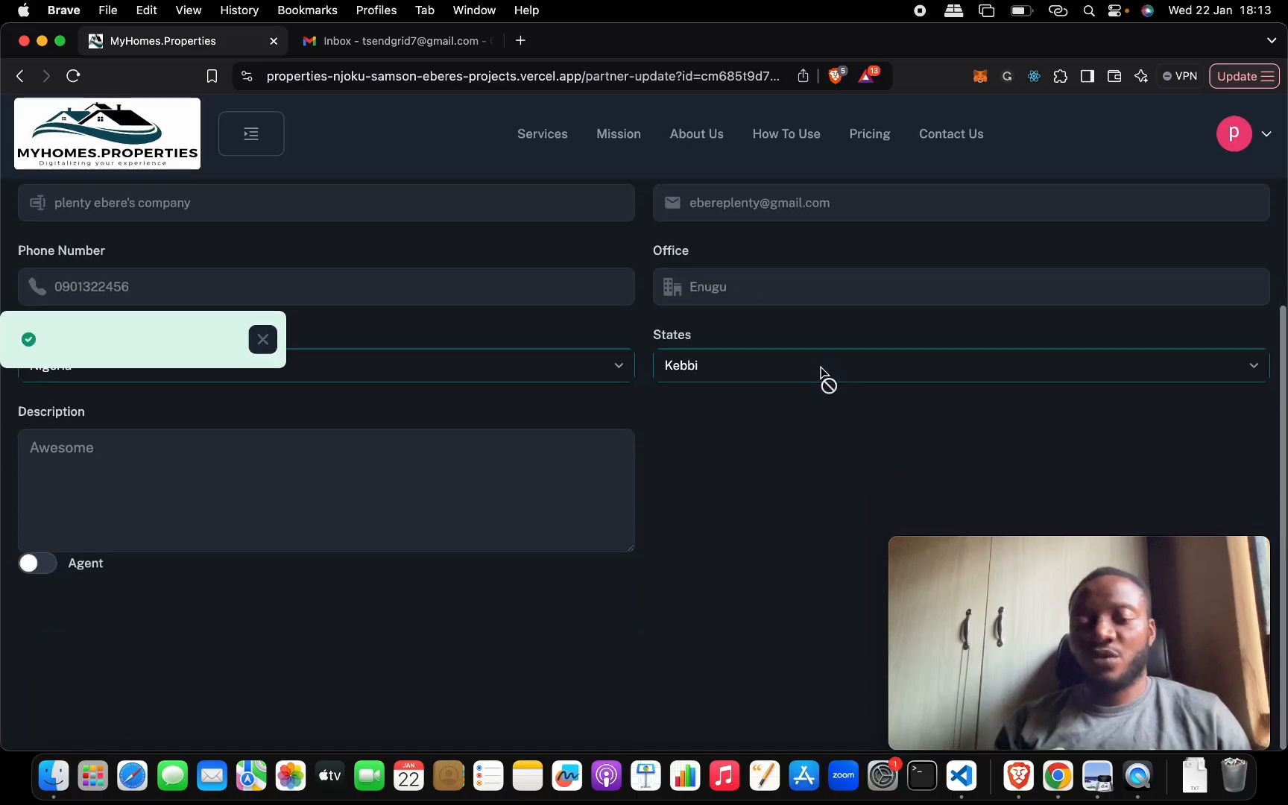
scroll(821, 369, "up", 5)
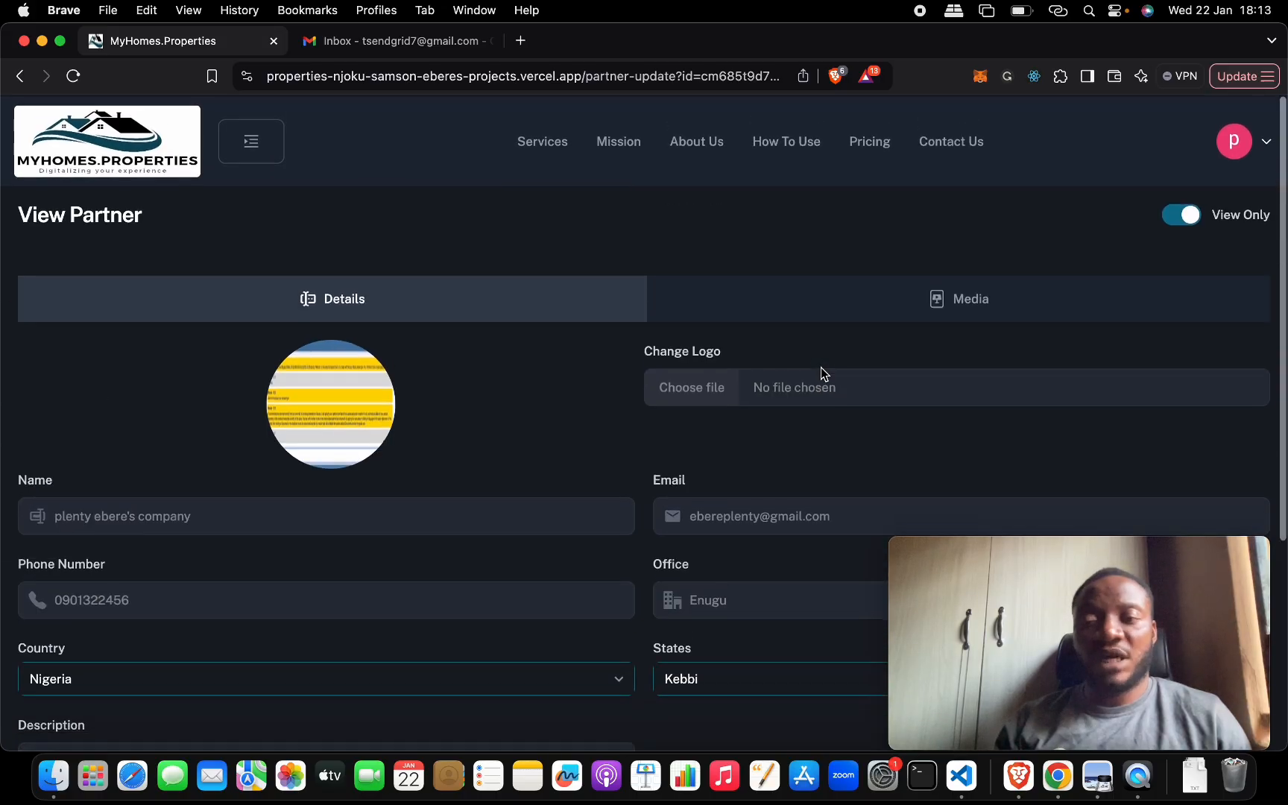
- Start creating an estate, fill in its address, and set the country to Nigeria and the state to FCT
left_click(274, 143)
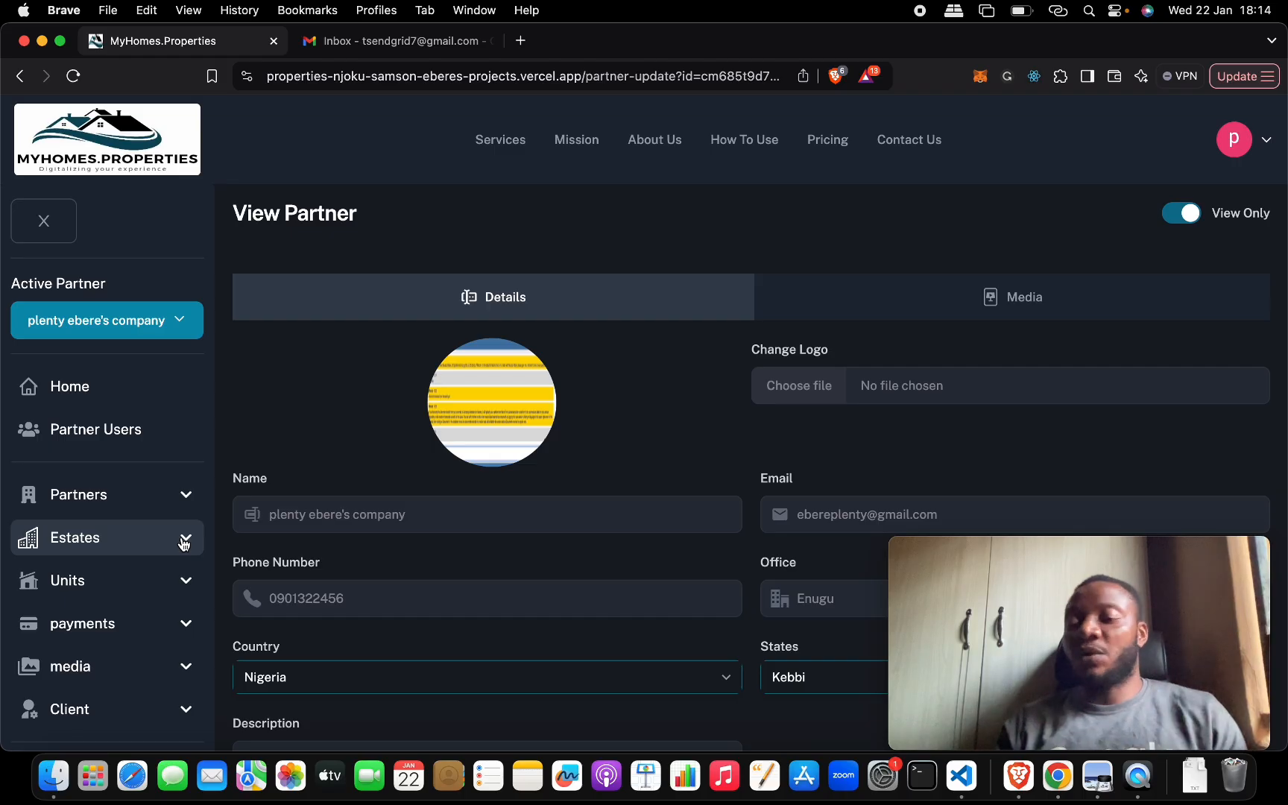
left_click(95, 540)
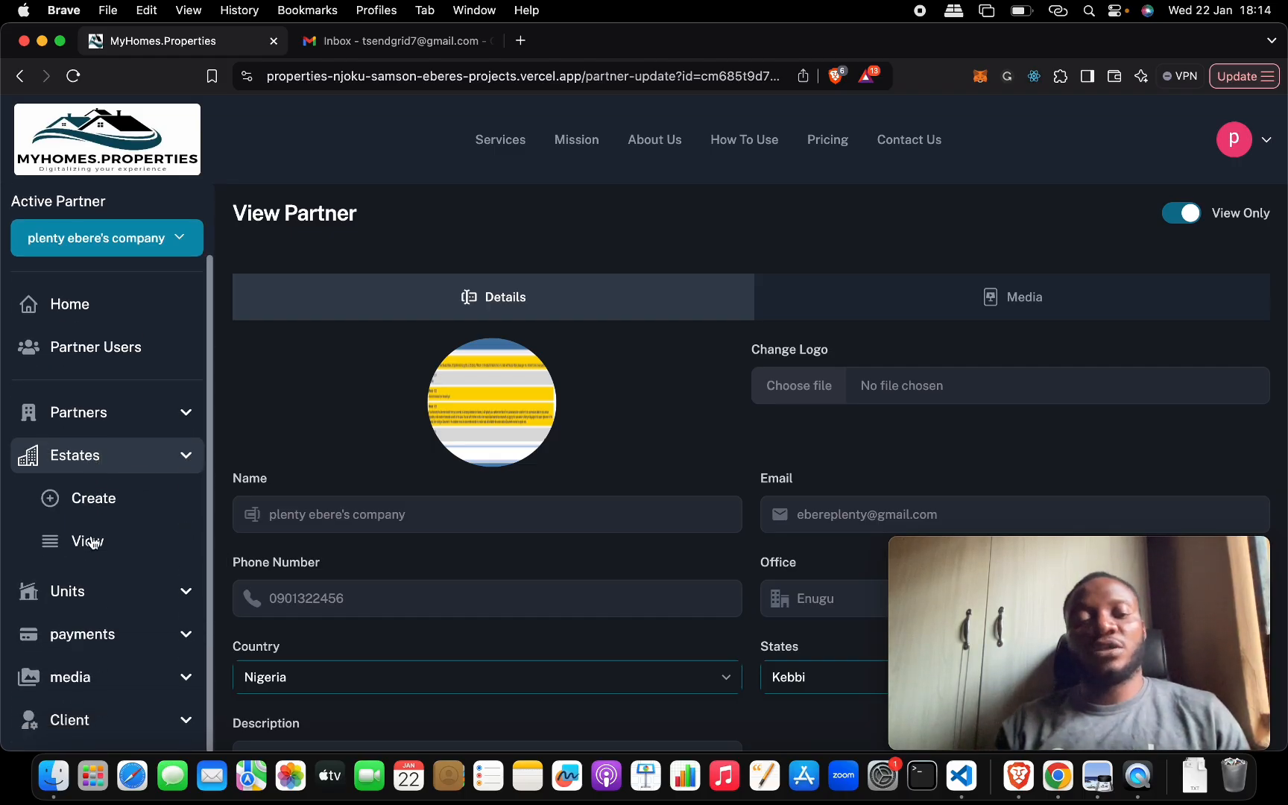
left_click(107, 472)
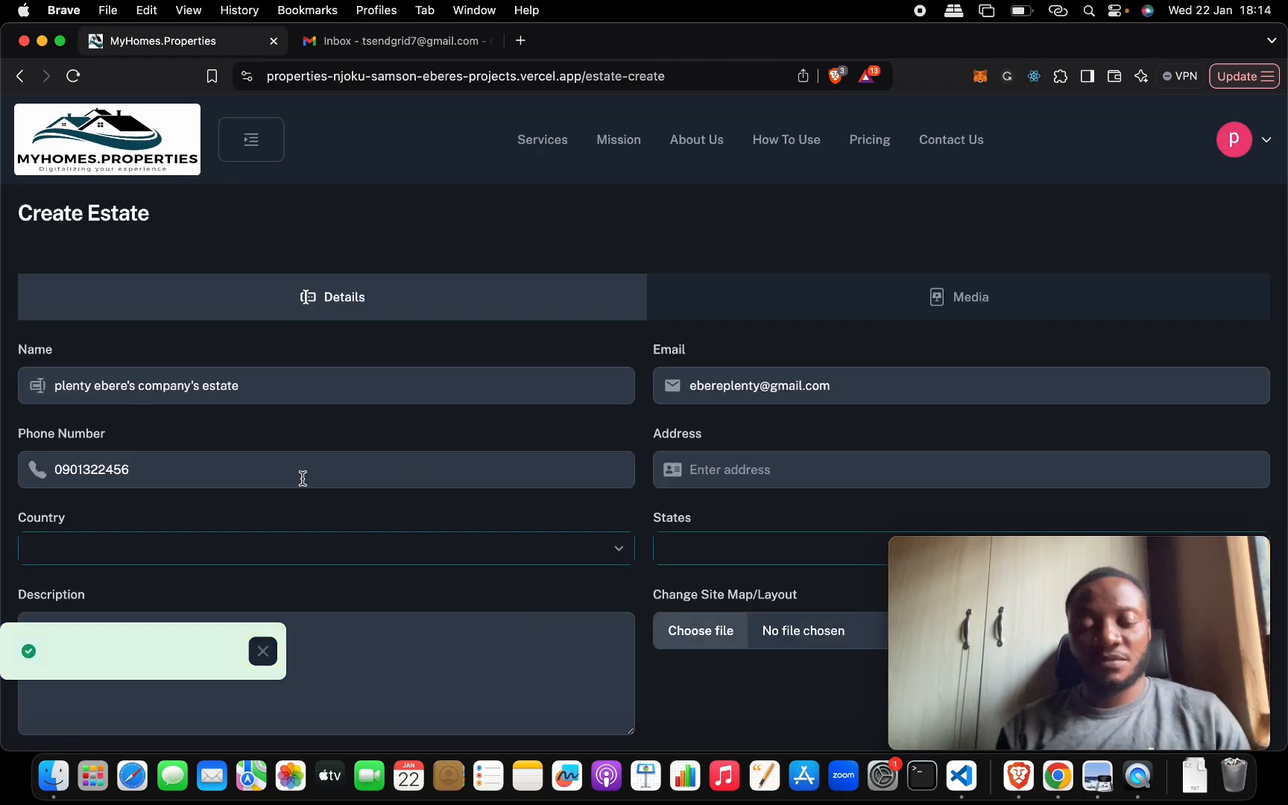
scroll(641, 380, "down", 3)
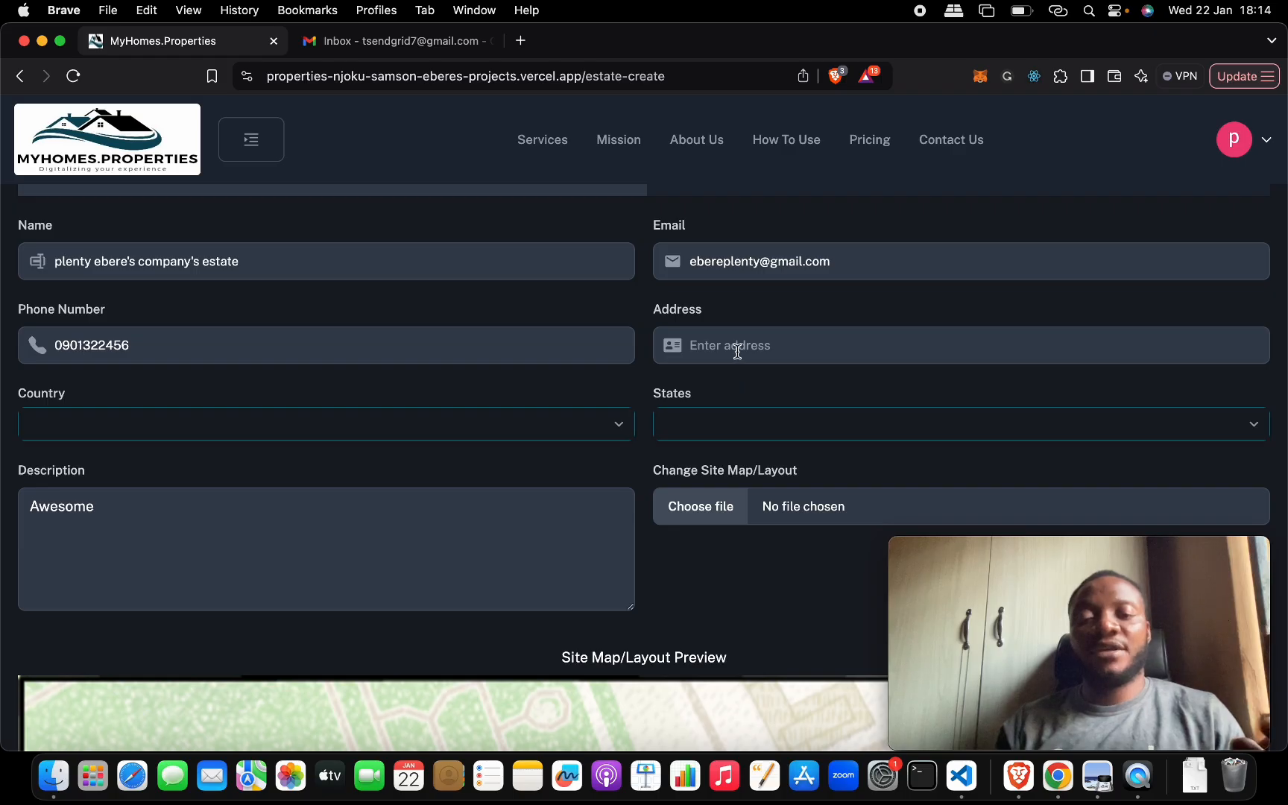
left_click(737, 351)
left_click(805, 411)
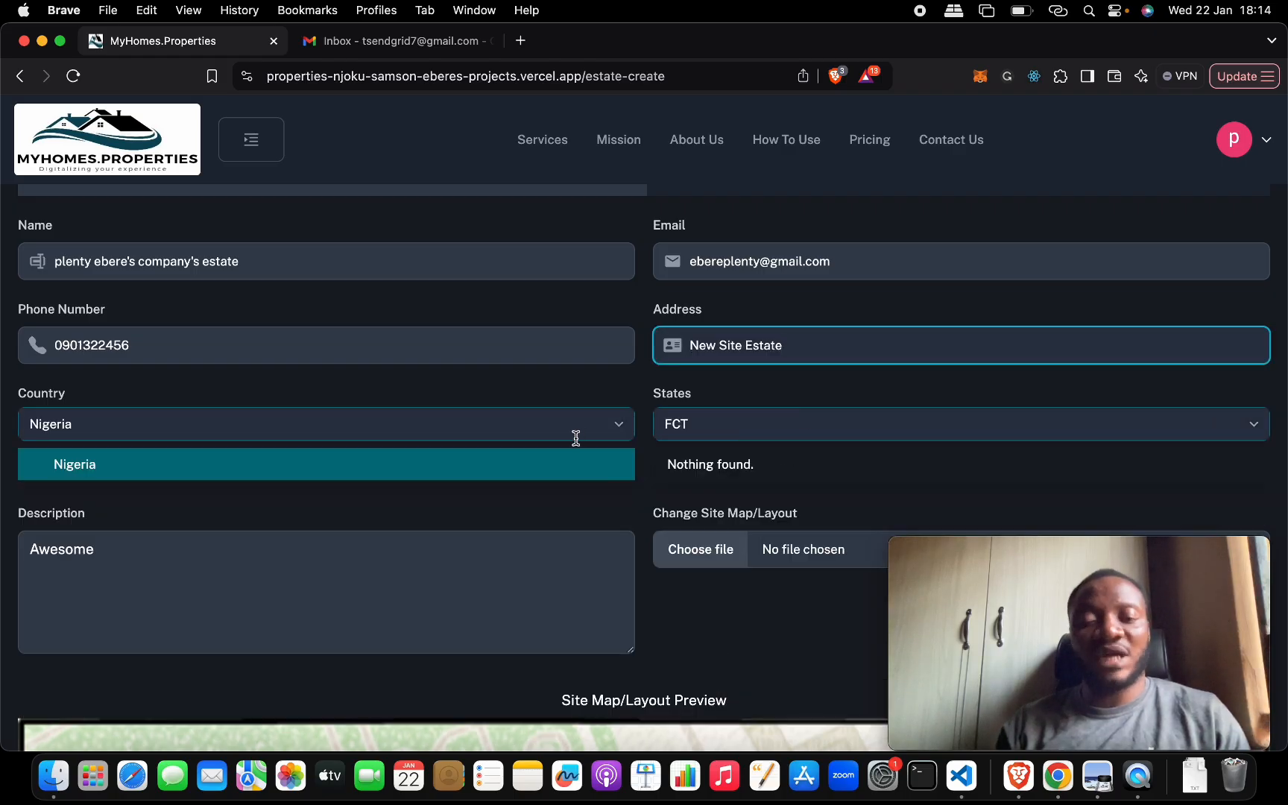
left_click(557, 466)
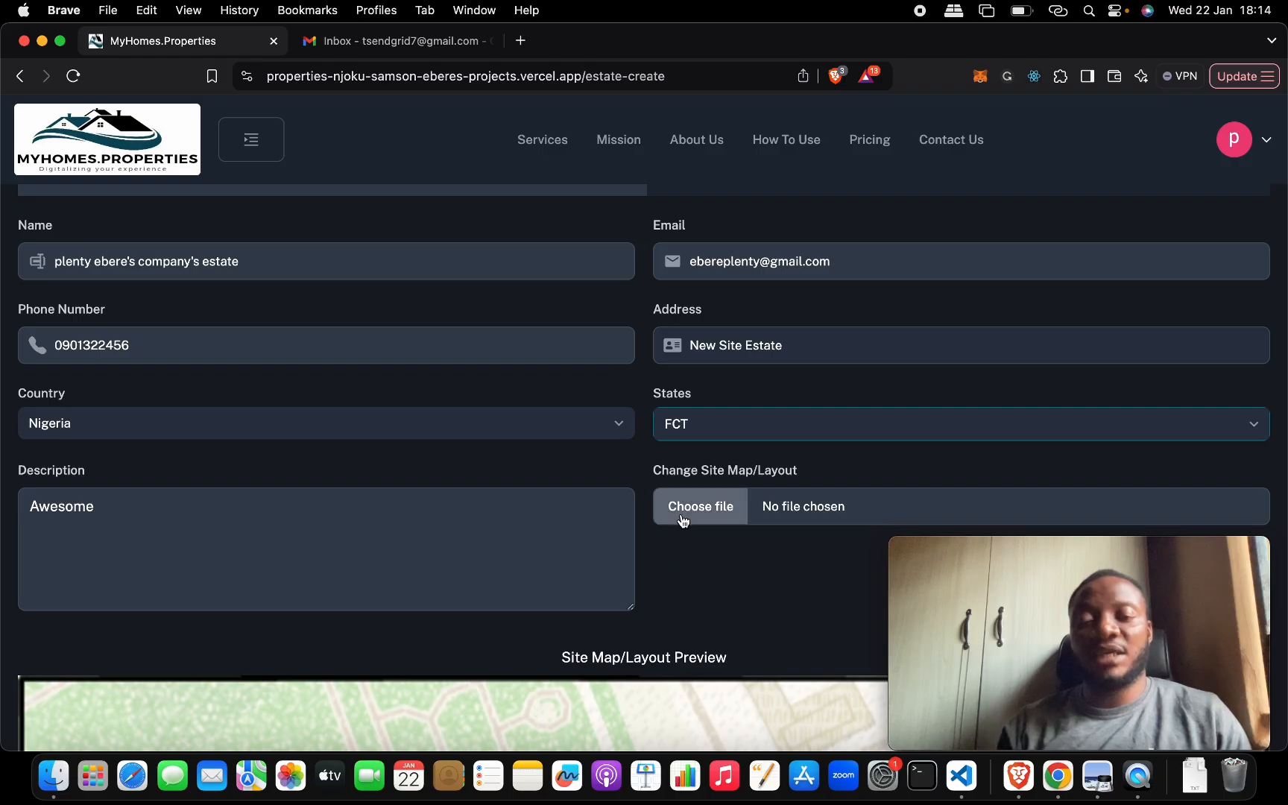
- Set the estate's site map/layout to the desktop image "Screenshot 2025-01-21 at 19.38.40" and check its preview
scroll(682, 521, "down", 3)
scroll(682, 520, "down", 5)
scroll(681, 517, "up", 10)
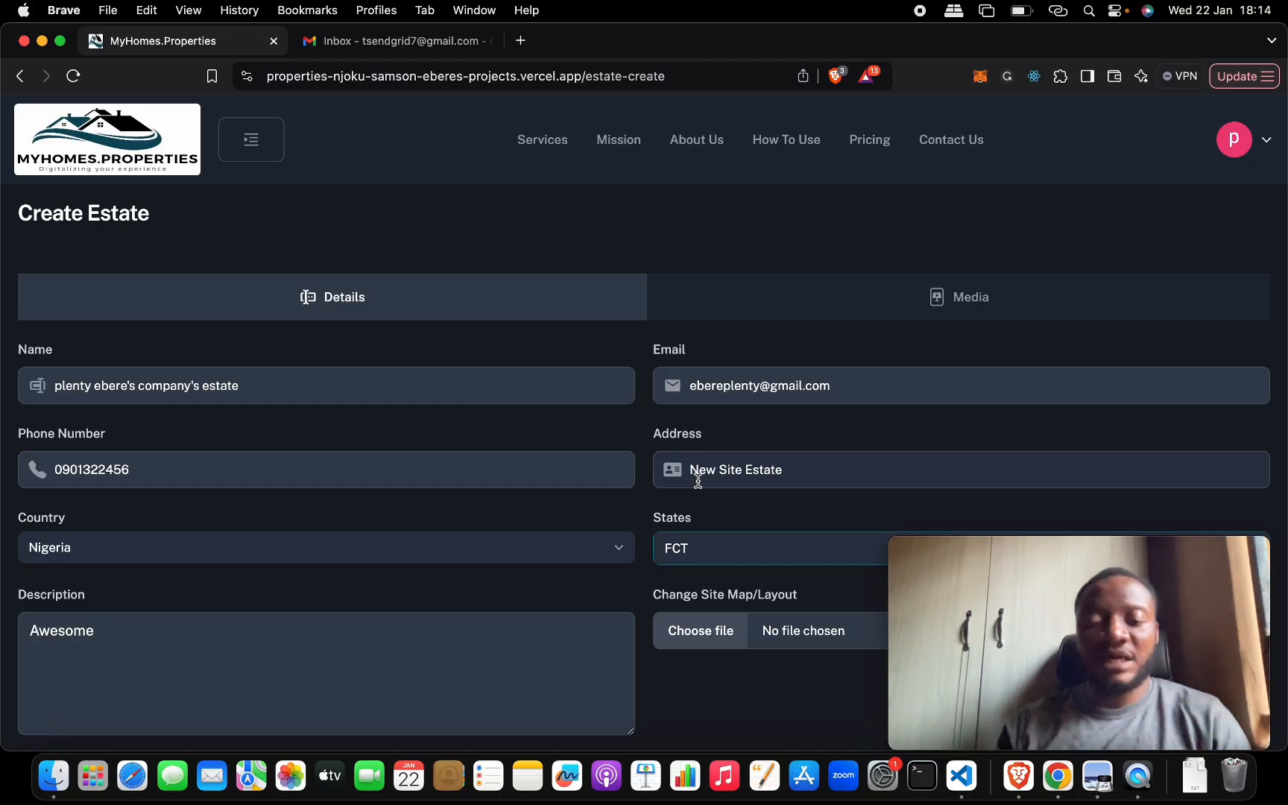
left_click(692, 643)
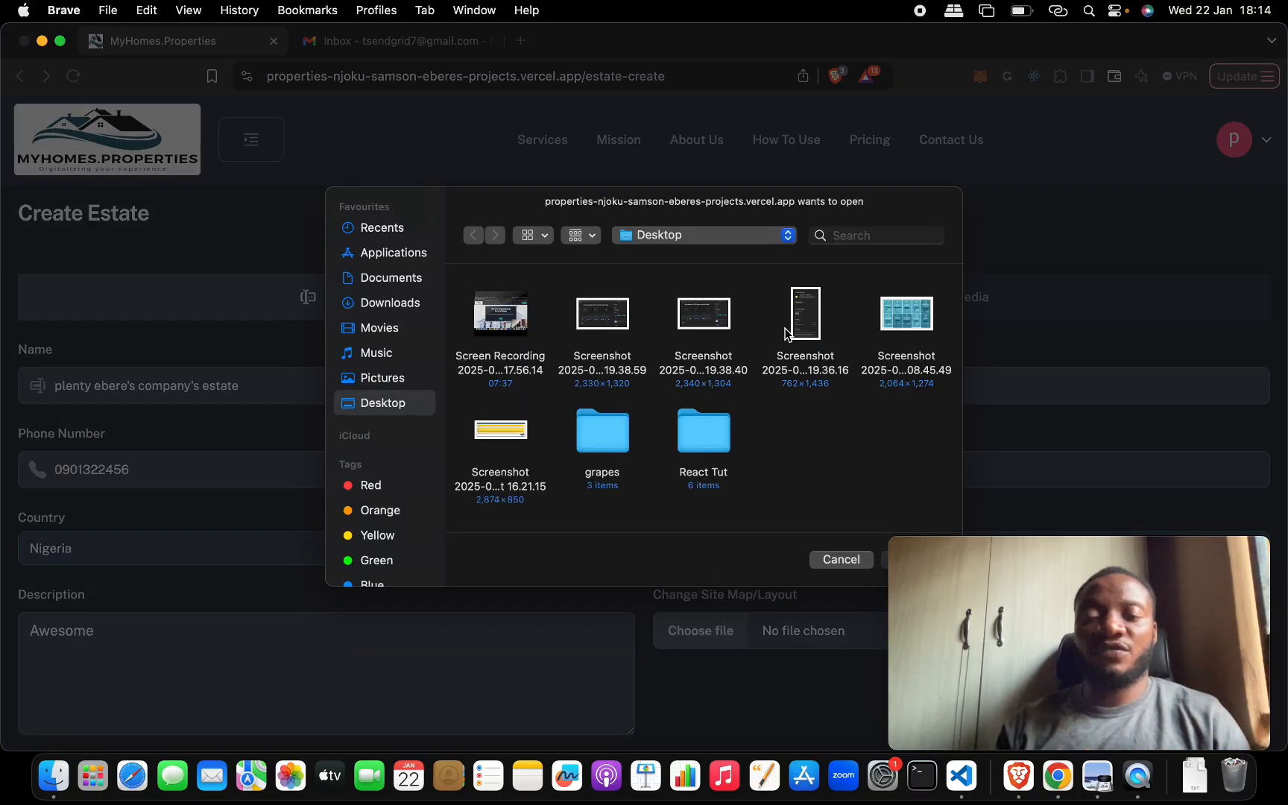
double_click(693, 316)
scroll(693, 541, "down", 10)
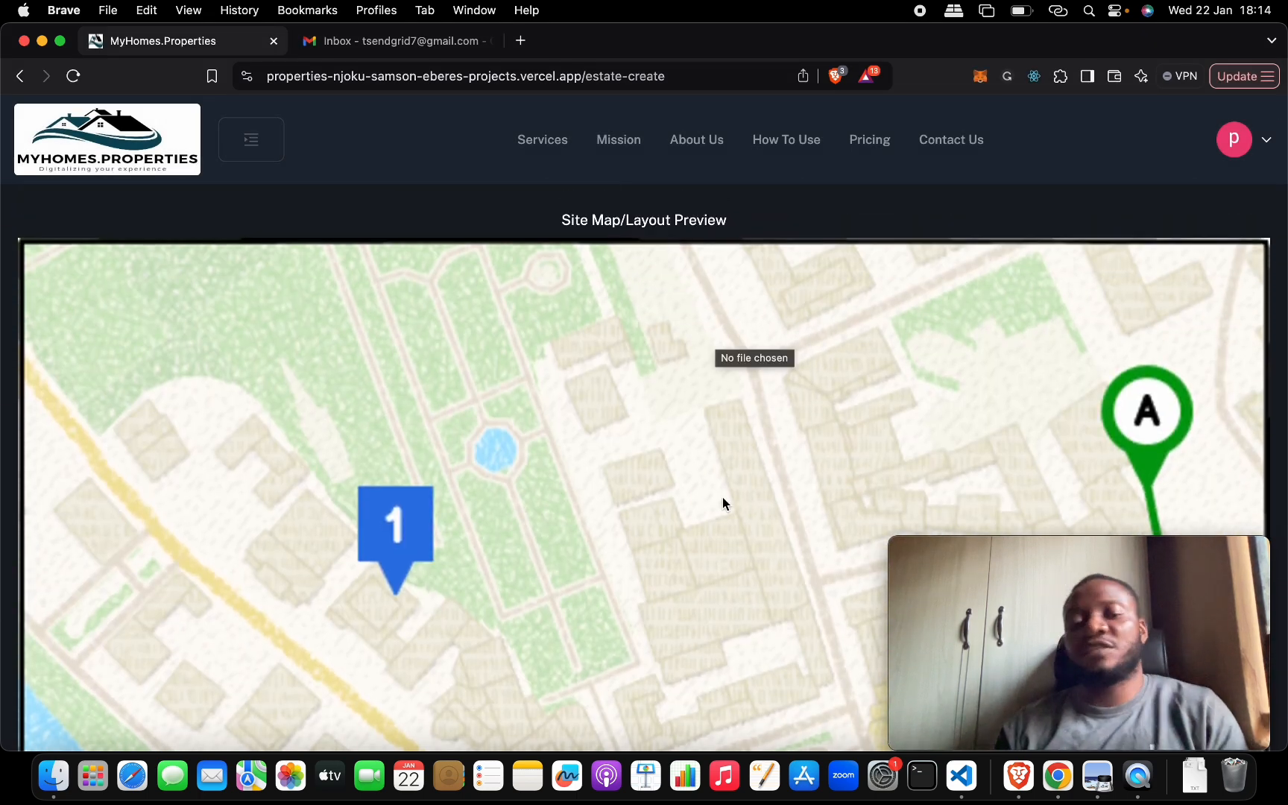
scroll(723, 496, "up", 3)
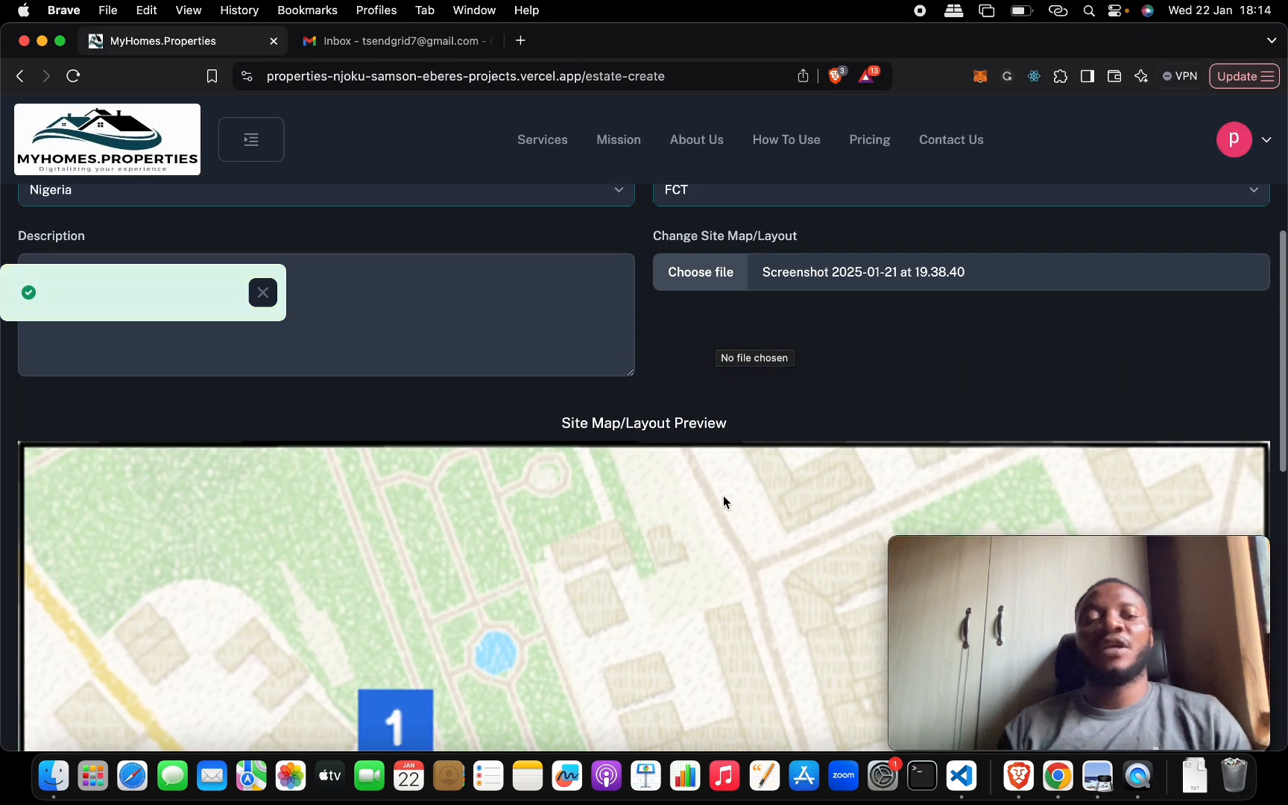
scroll(723, 496, "down", 7)
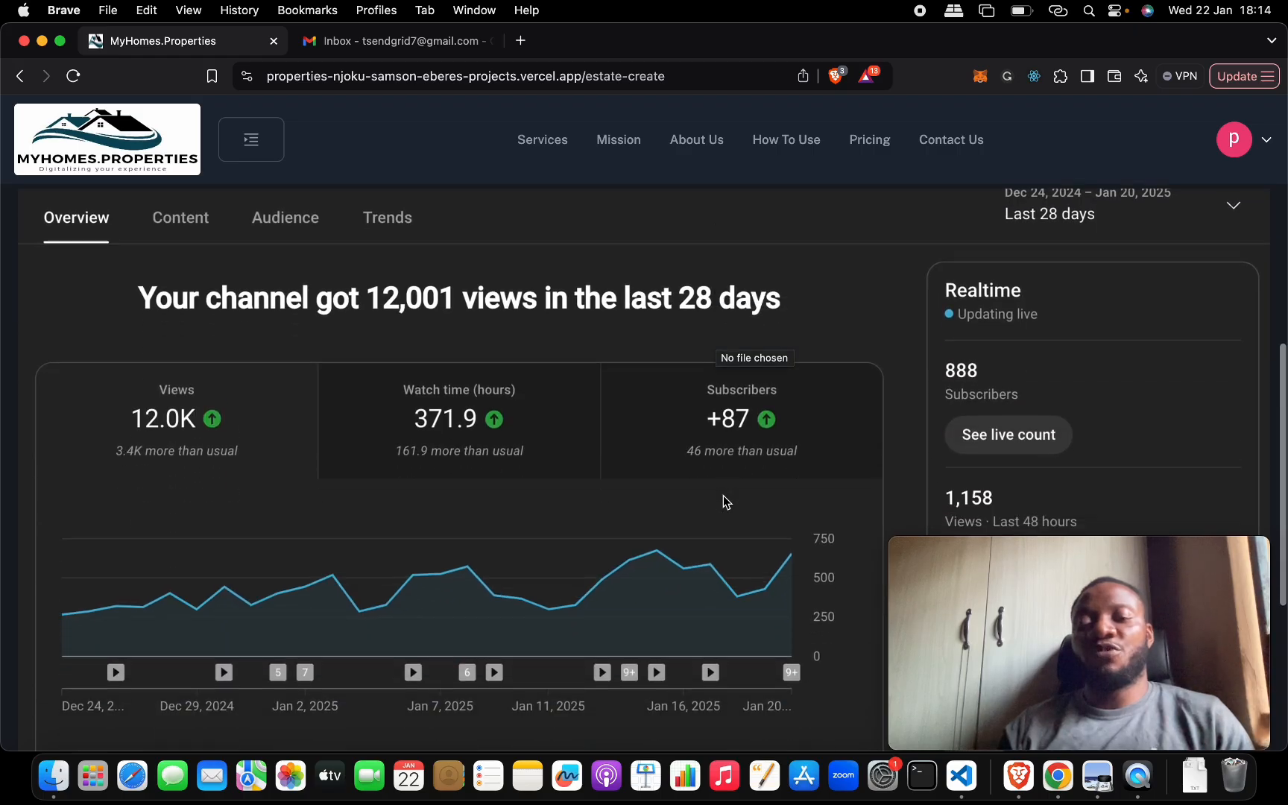
scroll(723, 497, "up", 4)
scroll(724, 495, "up", 8)
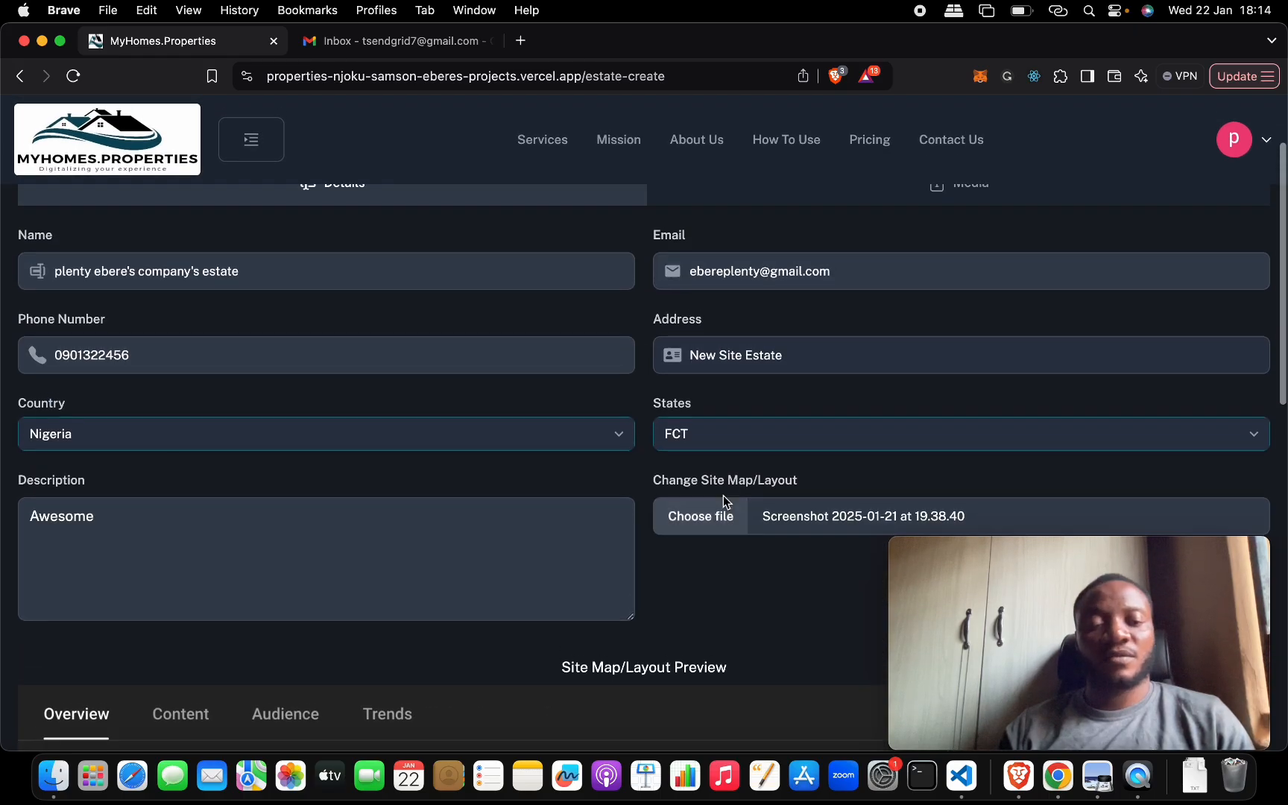
scroll(661, 532, "up", 1)
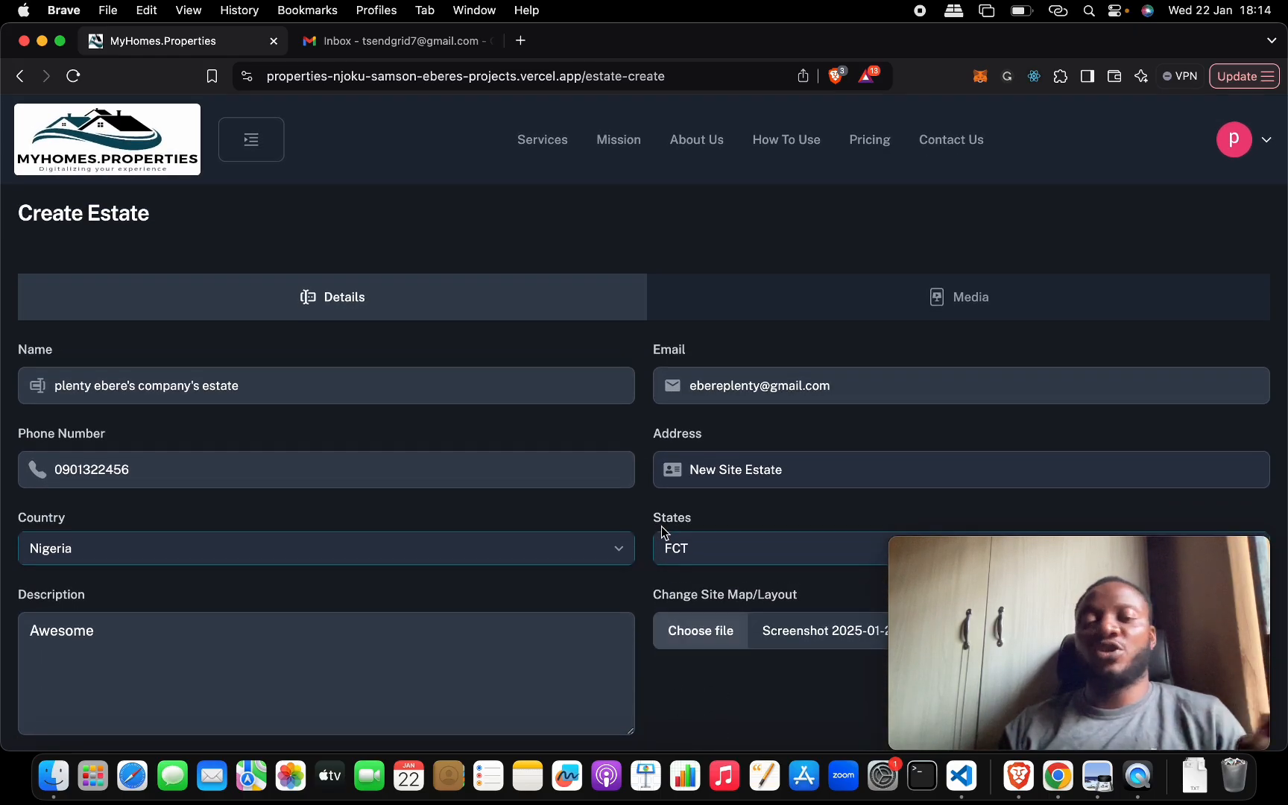
- Submit the new estate, revisit the required name, email and phone number fields, and submit it again
scroll(661, 527, "down", 10)
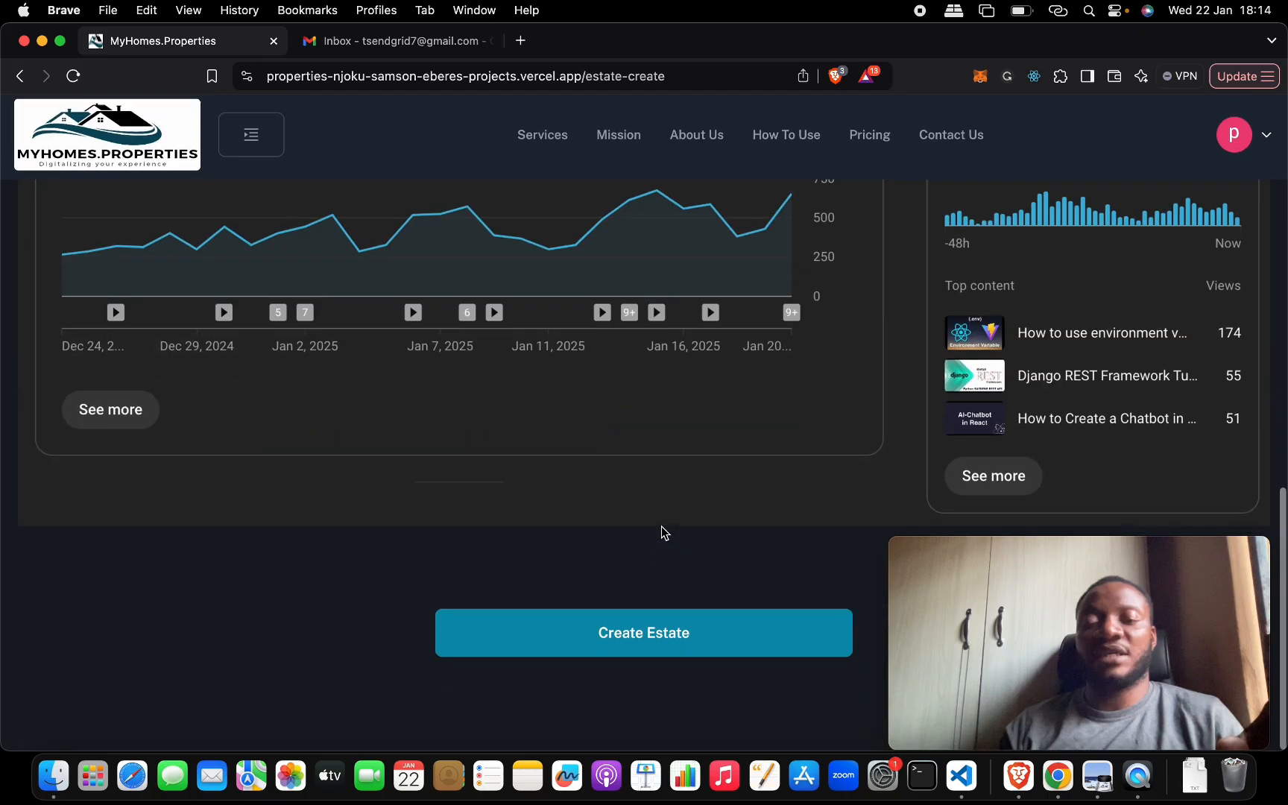
left_click(616, 637)
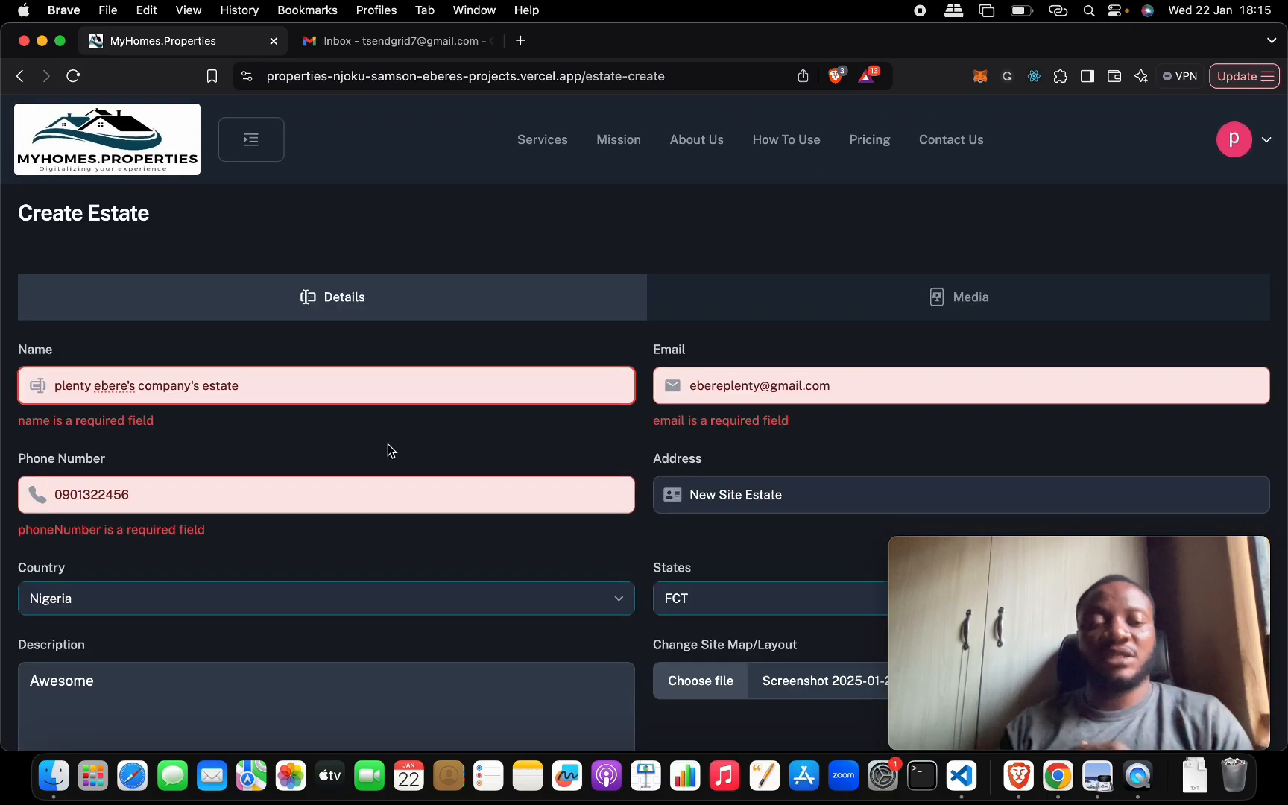
scroll(392, 451, "down", 10)
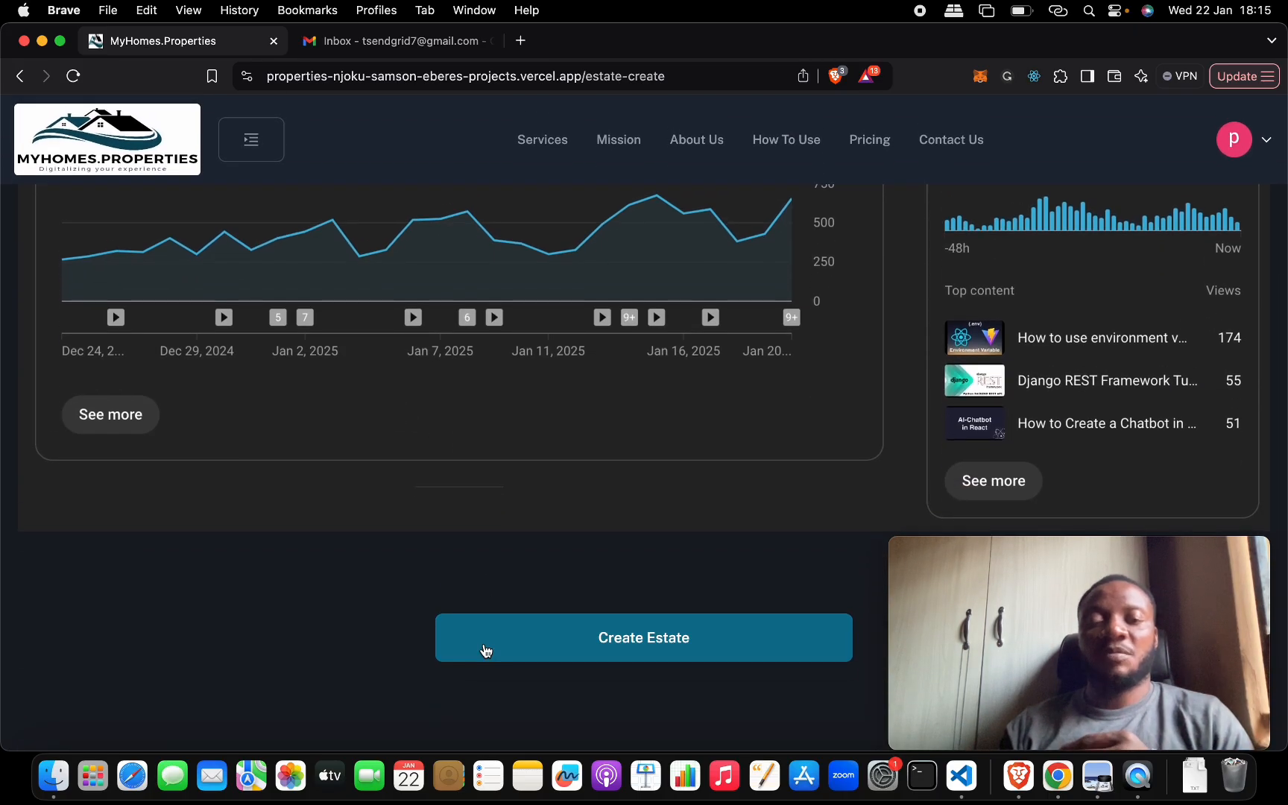
left_click(486, 649)
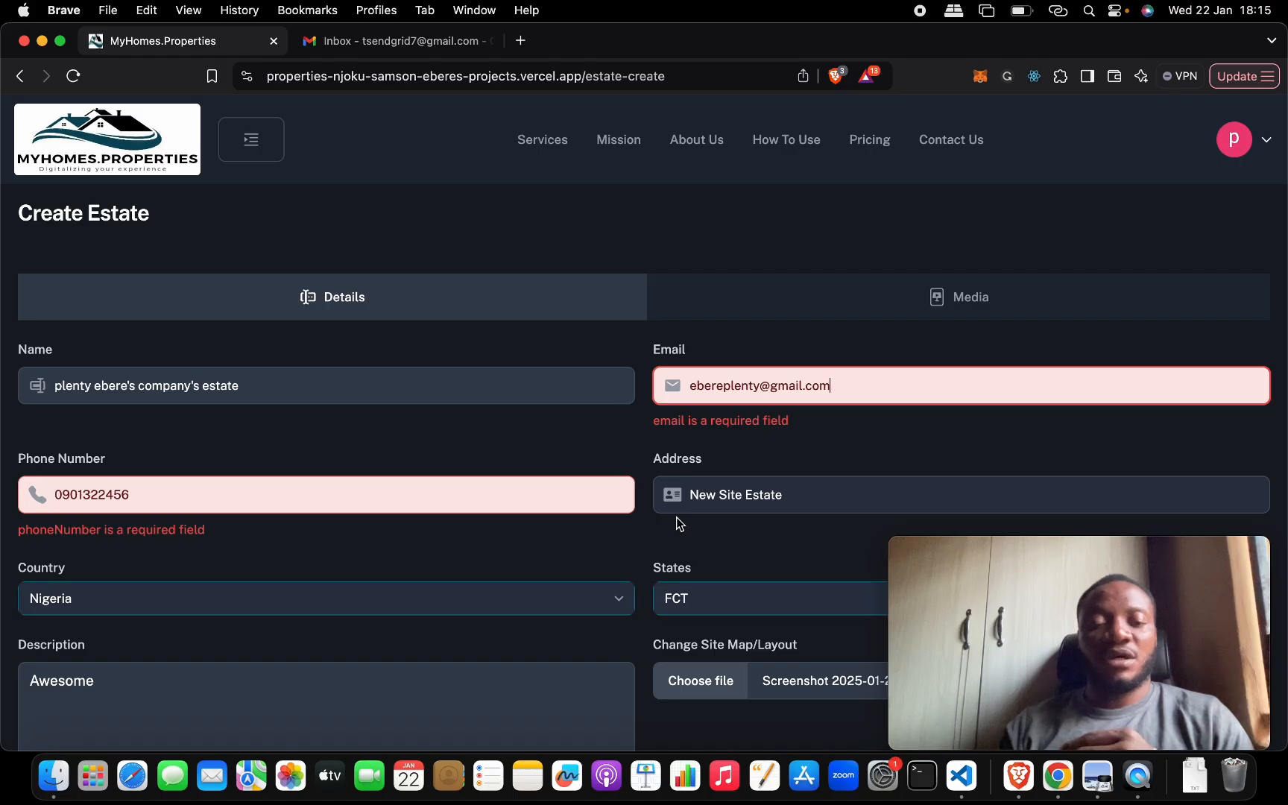
left_click(488, 499)
key("Tab")
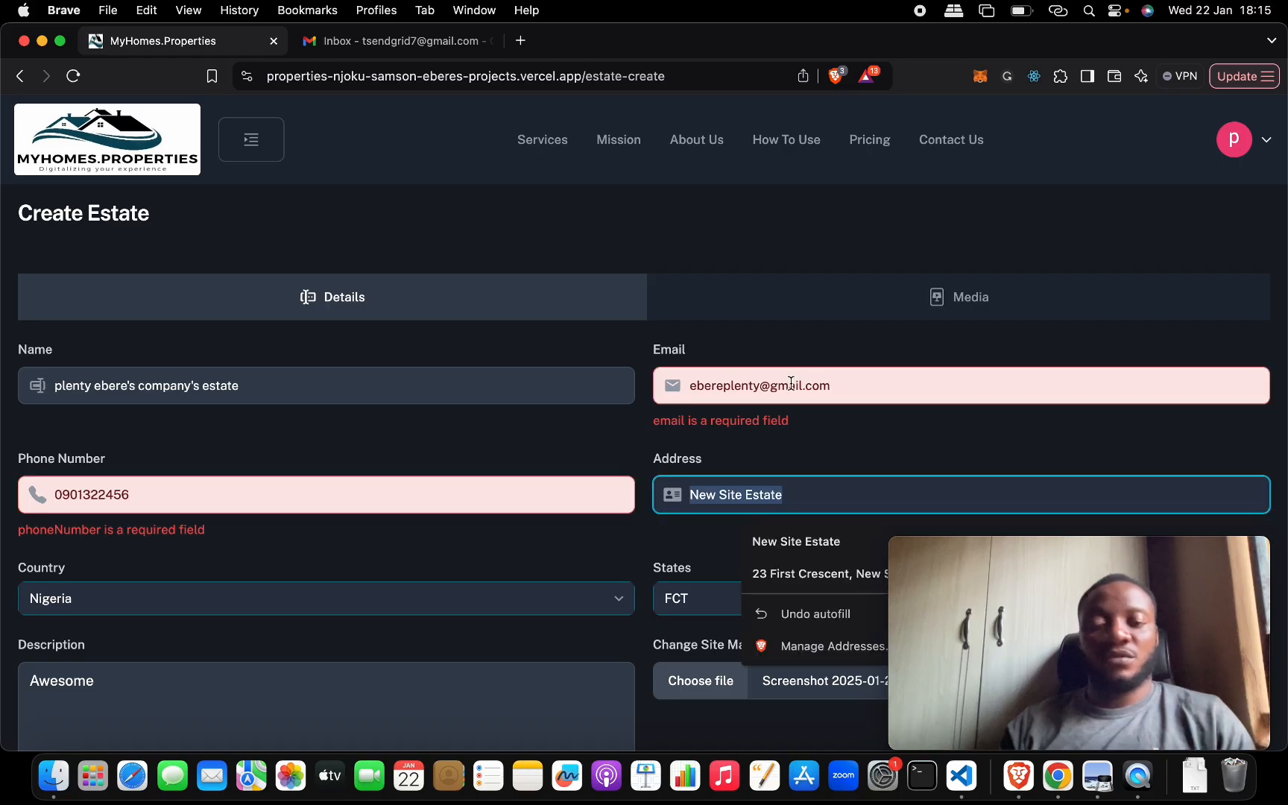
key("shift+Tab")
scroll(822, 477, "down", 20)
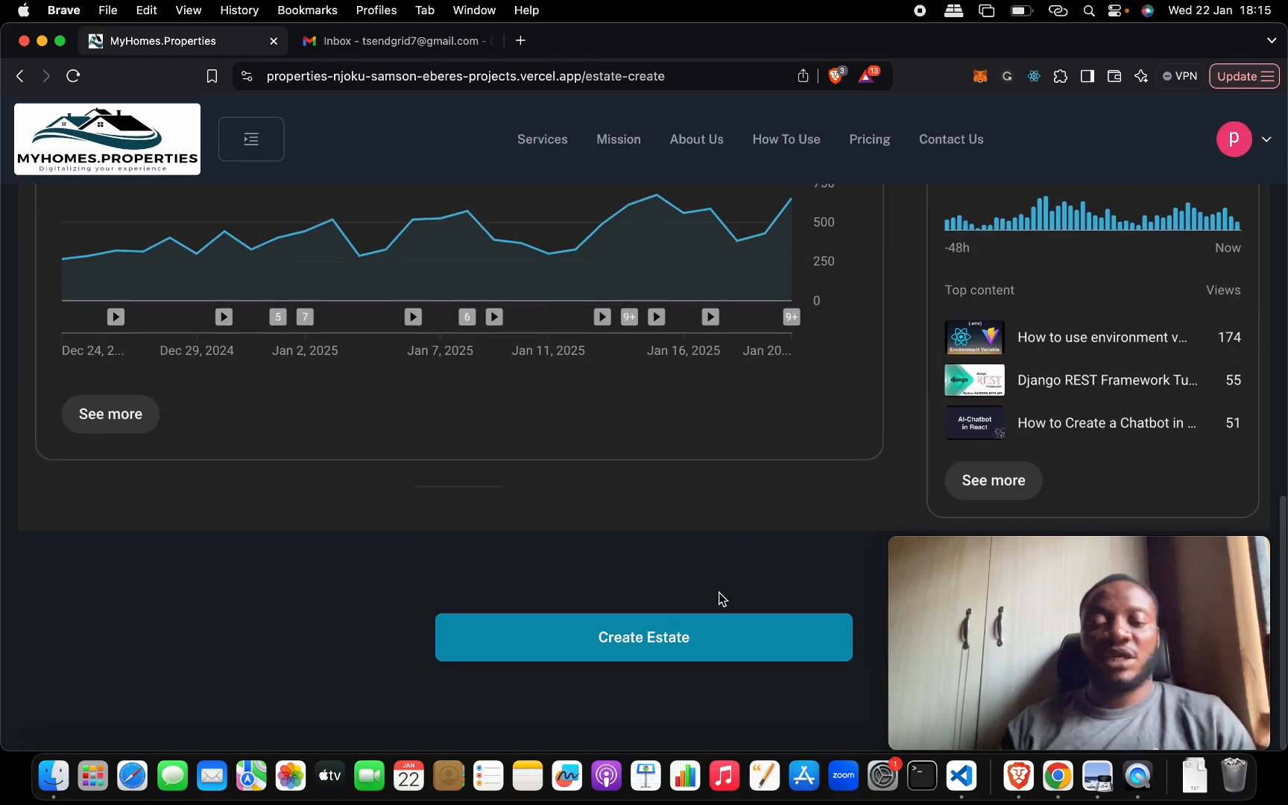
left_click(710, 637)
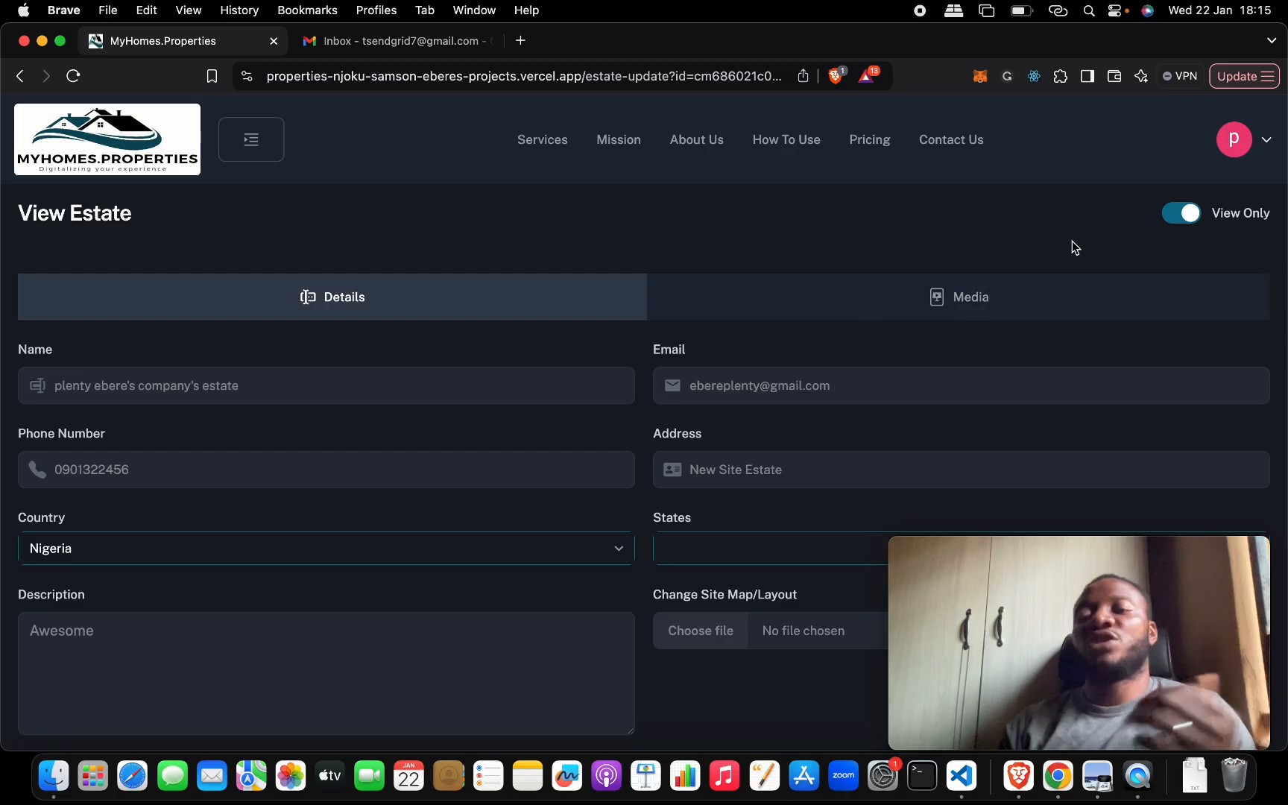
- Enable editing of the estate and set up IMAGE media named housing2222333 with the photo "Screenshot 2025-01-21 at 08.45.49"
left_click(1182, 219)
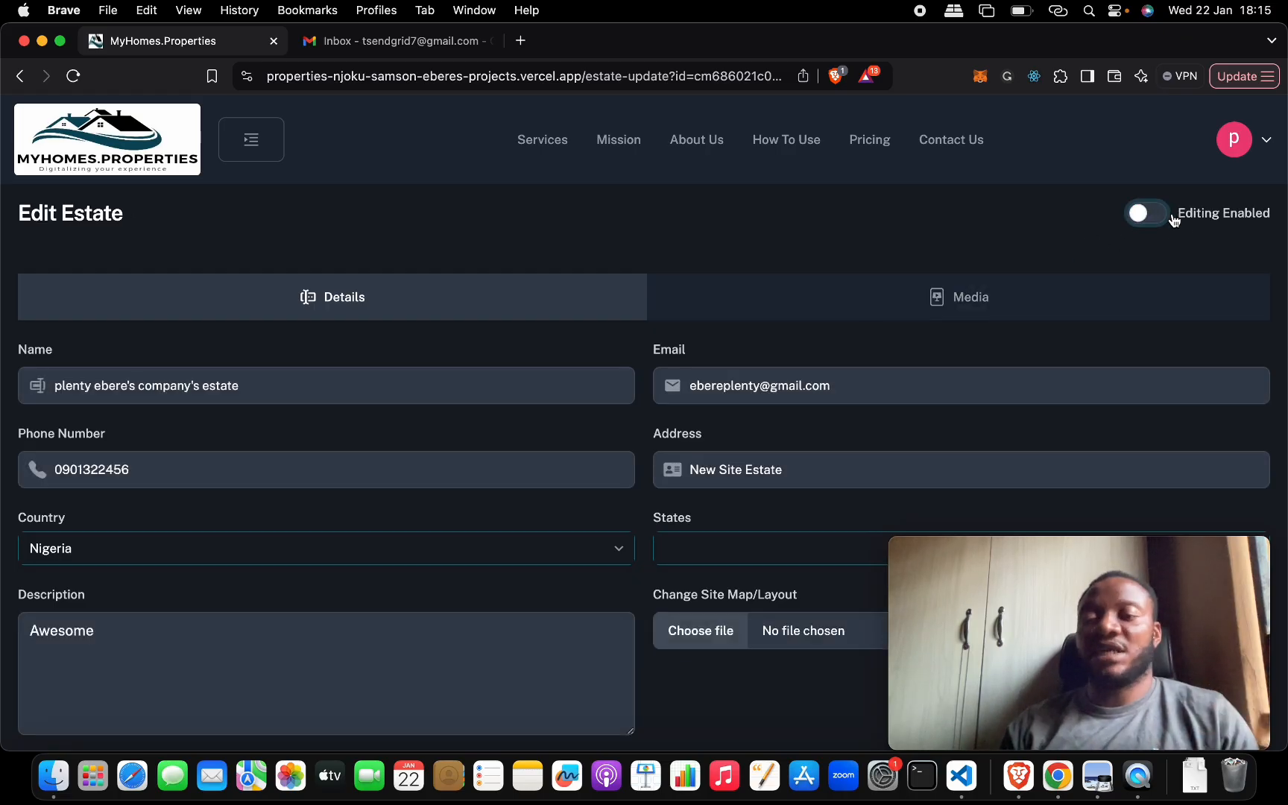
left_click(973, 313)
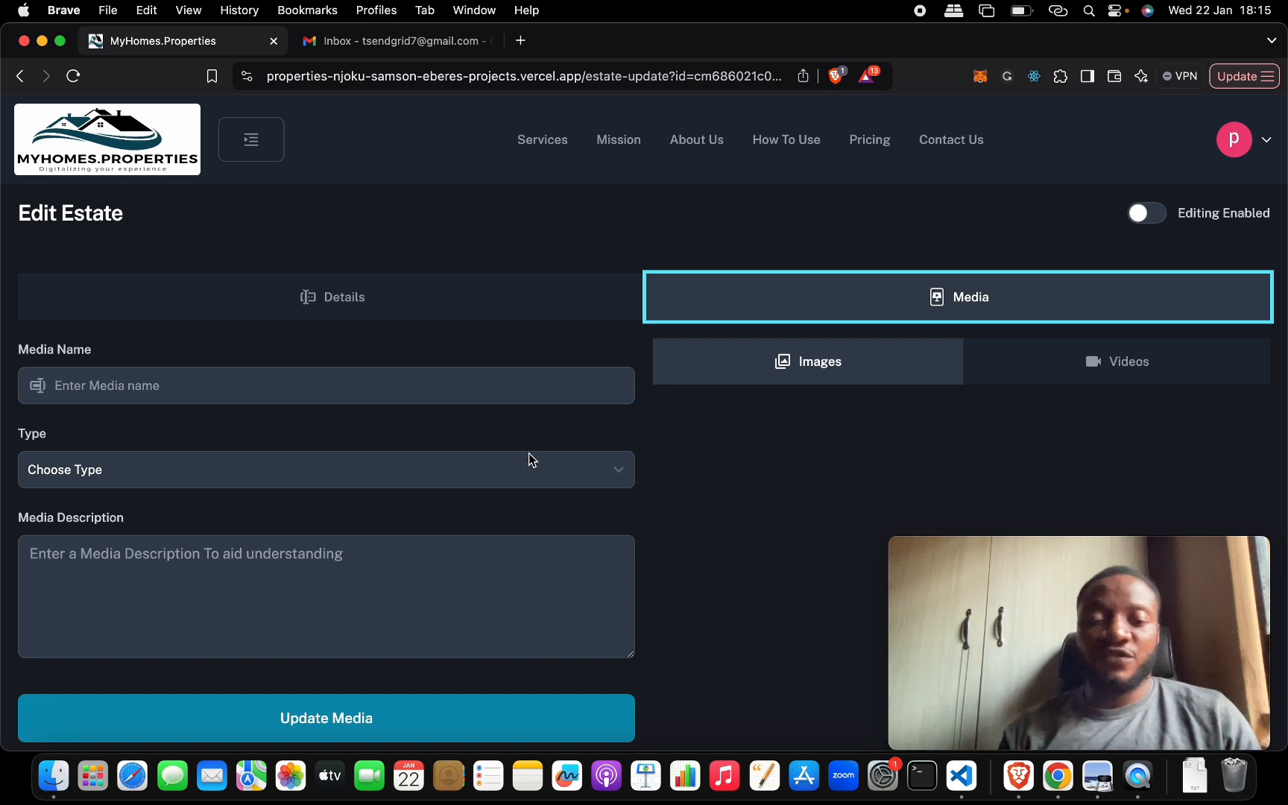
left_click(518, 395)
left_click(199, 461)
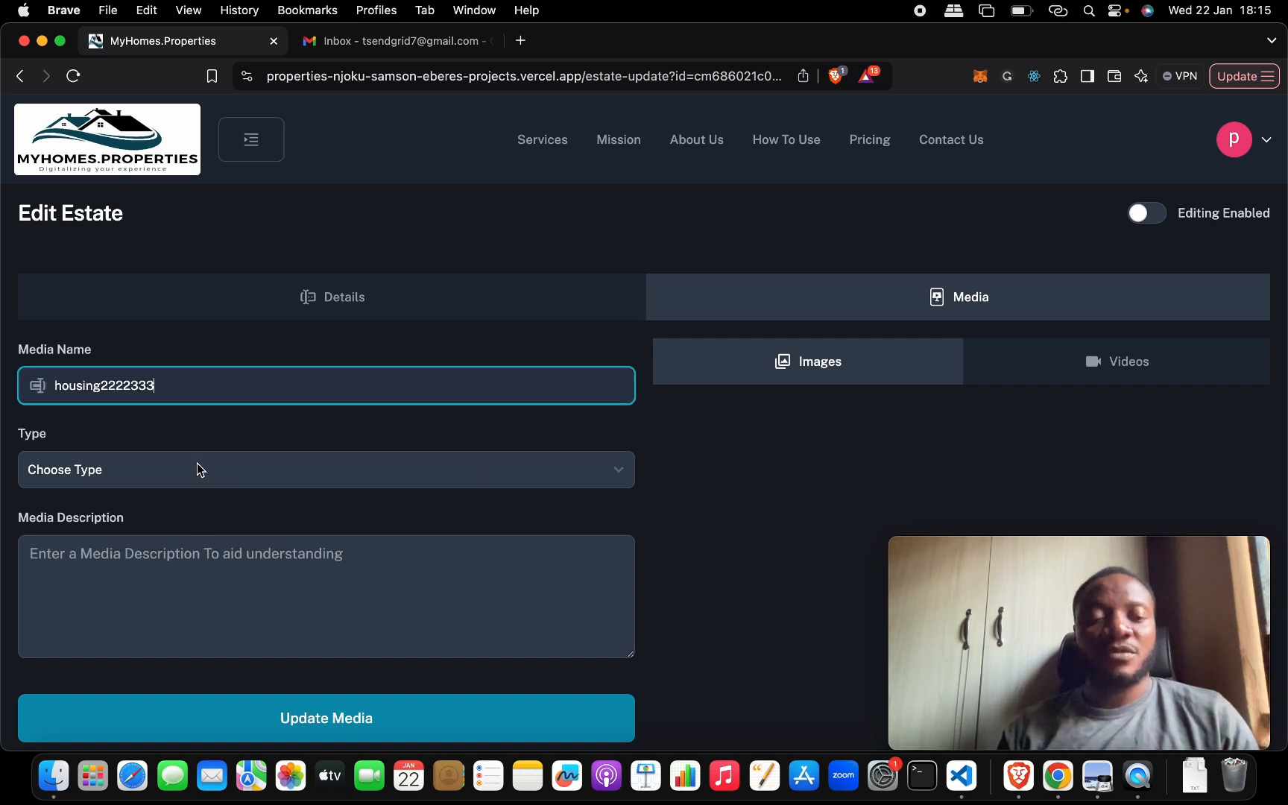
left_click(198, 468)
left_click(193, 493)
left_click(437, 561)
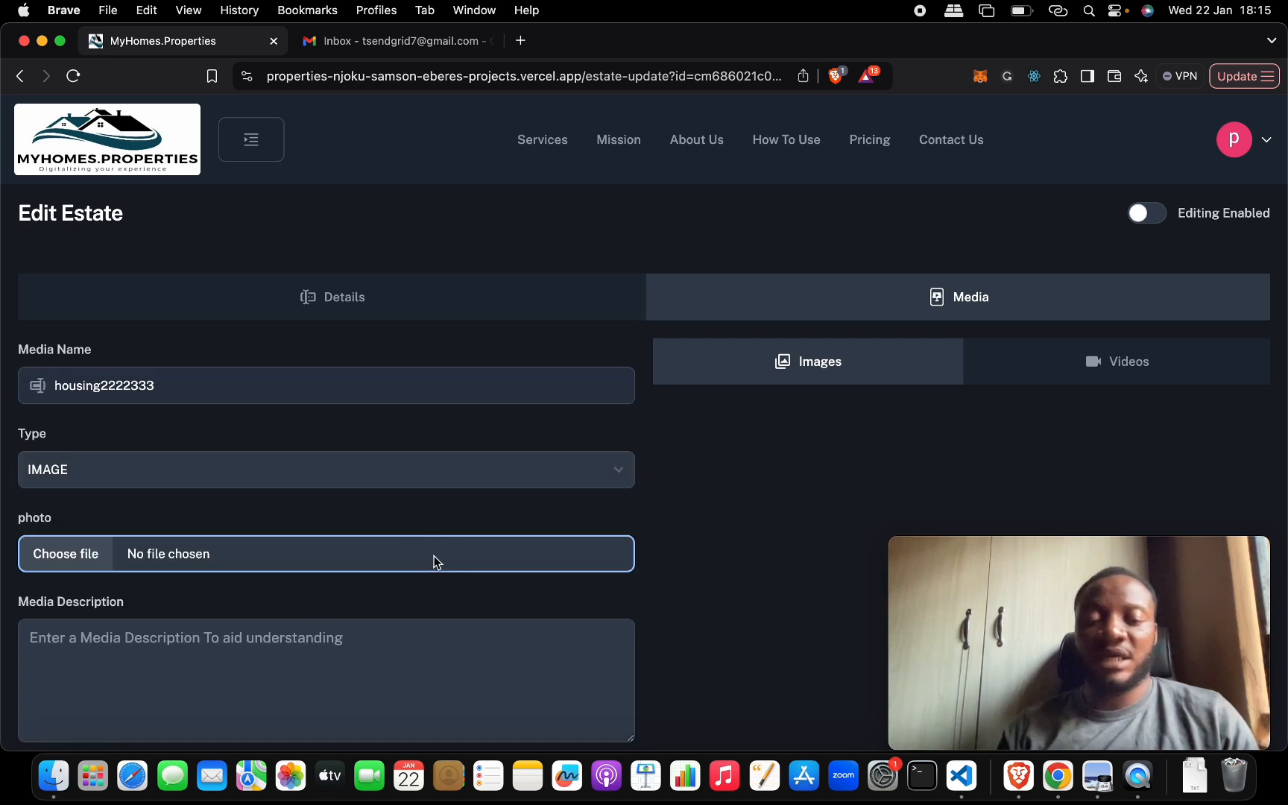
double_click(906, 311)
scroll(547, 487, "down", 3)
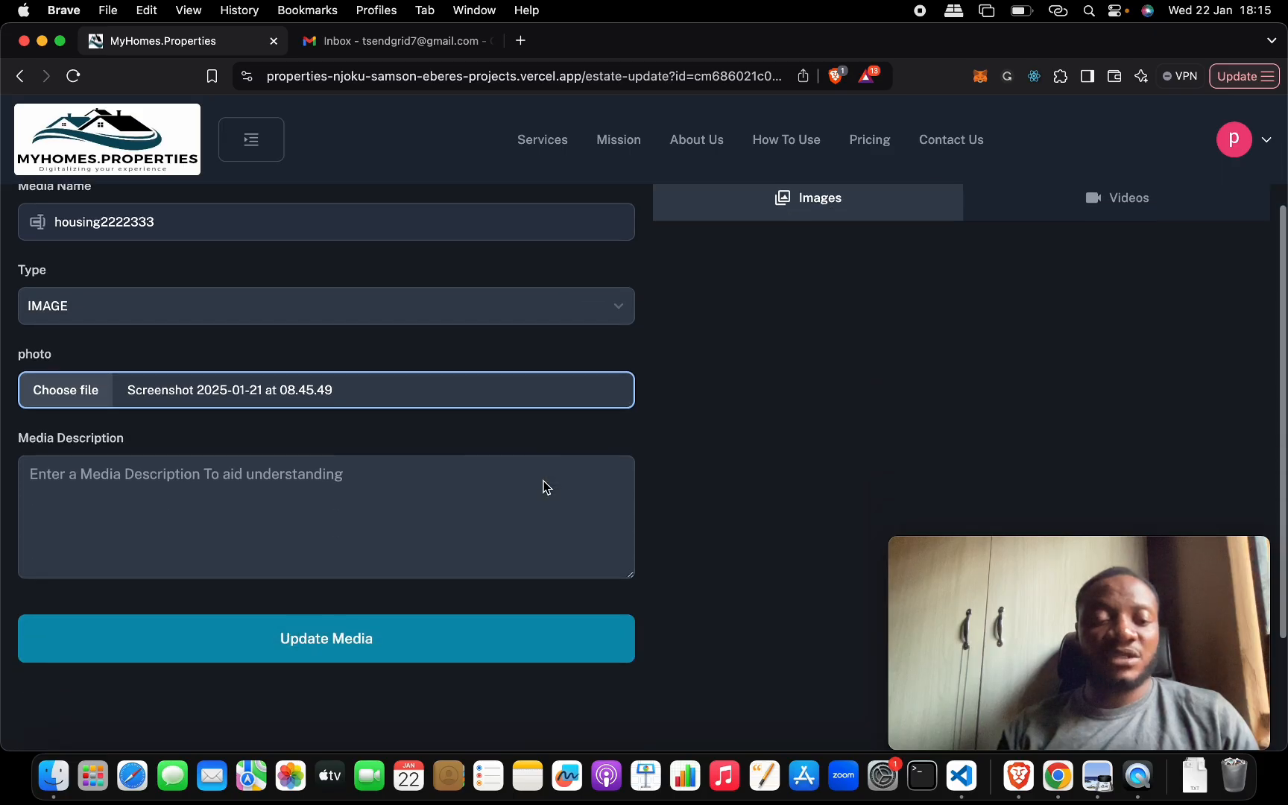
scroll(483, 480, "up", 4)
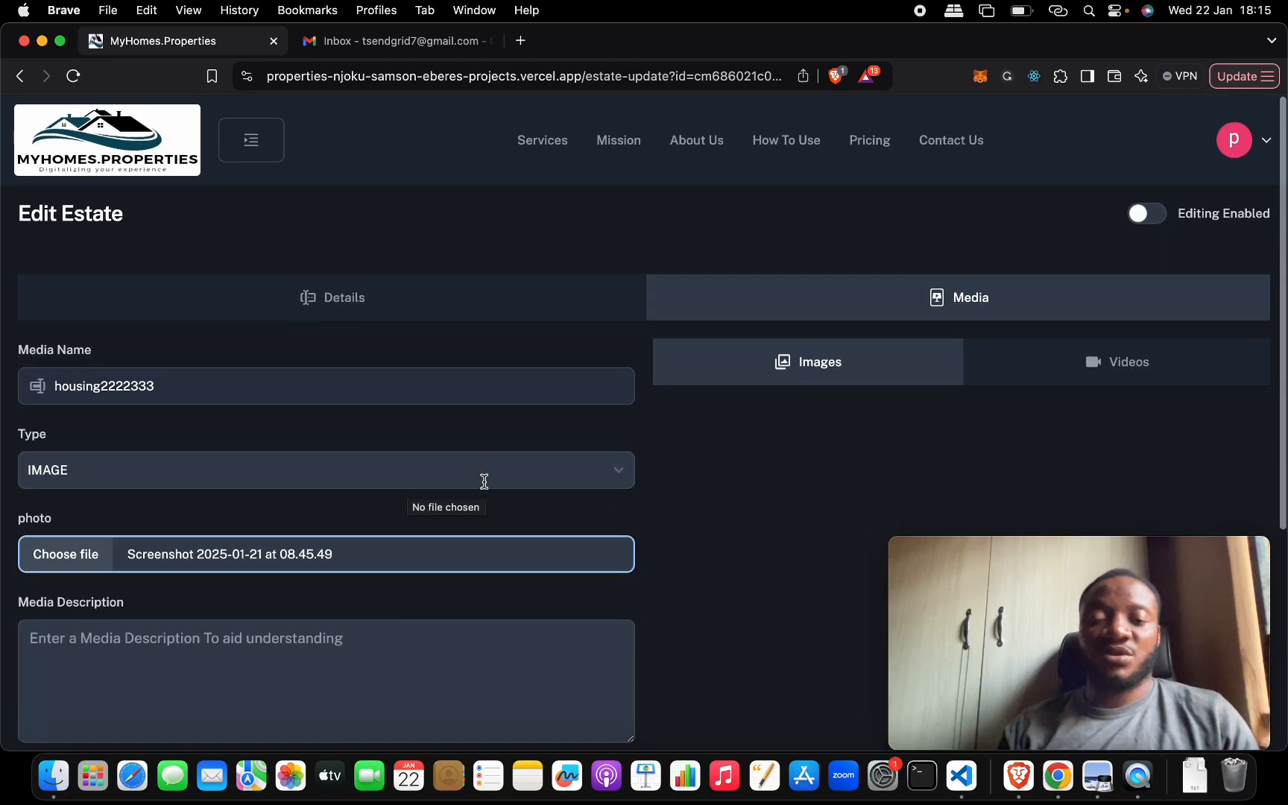
scroll(484, 481, "down", 3)
- Describe the image media as "Some Good" and add it to the estate's media
left_click(441, 555)
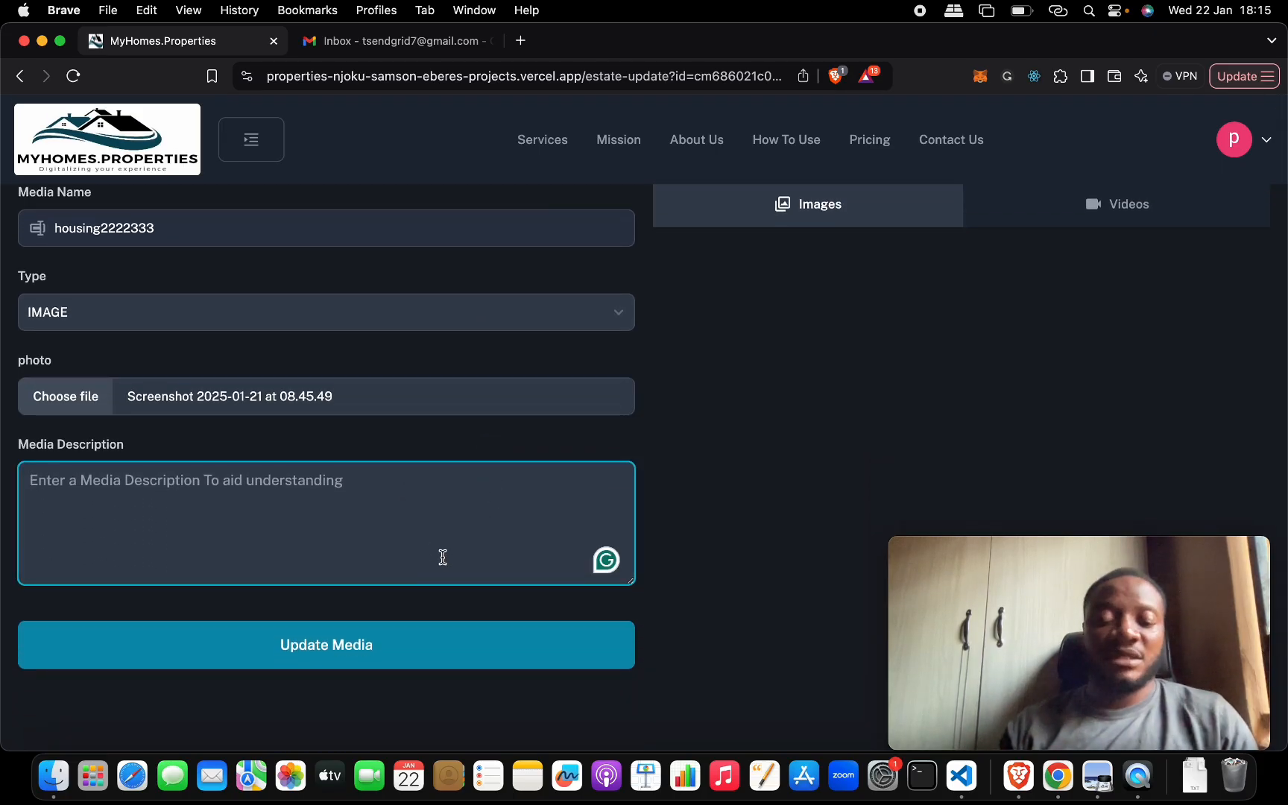
type("Some Go")
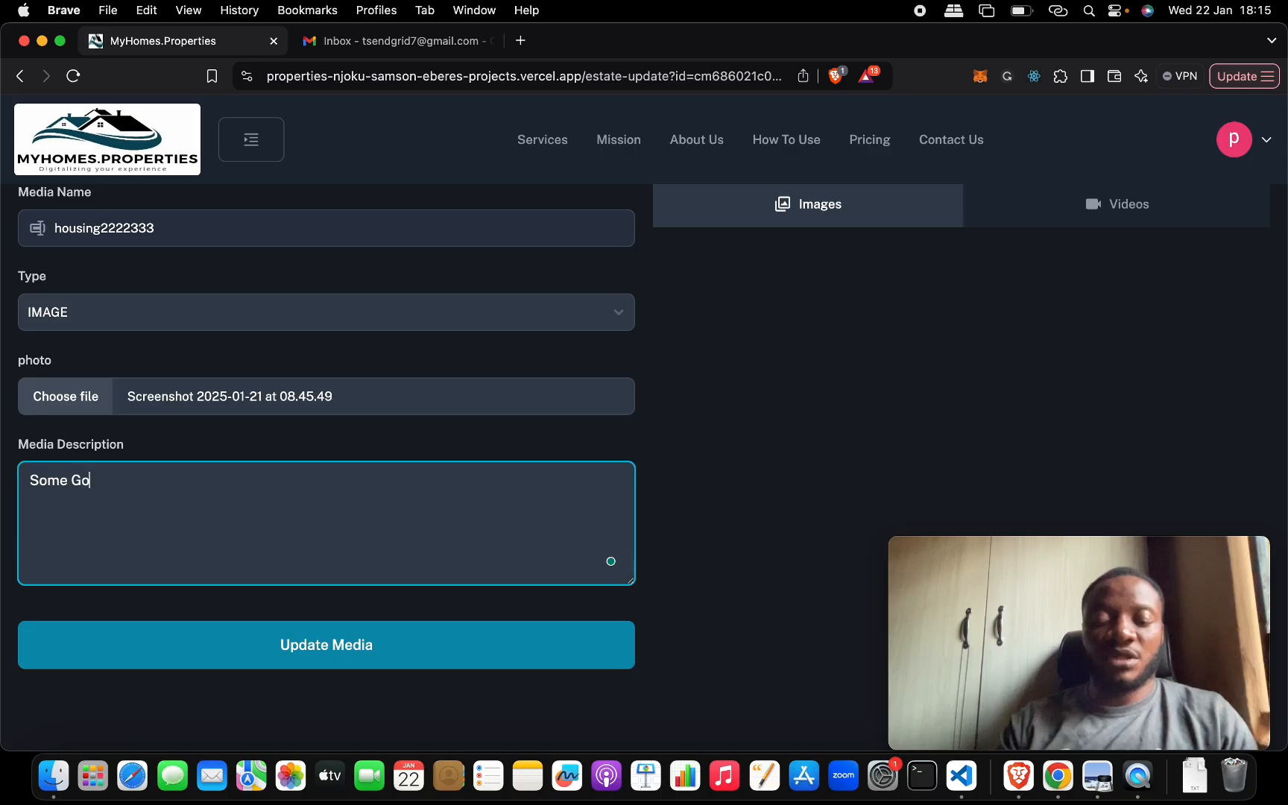
type("od")
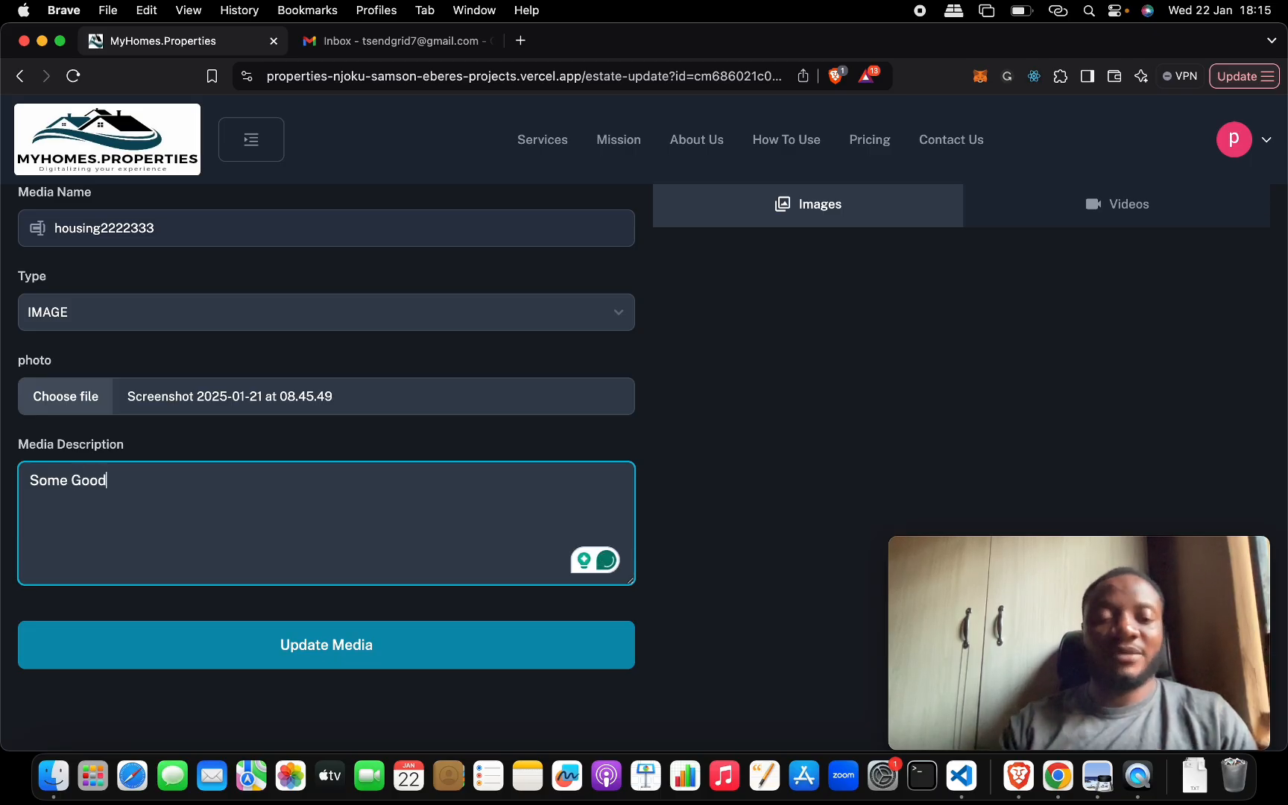
left_click(480, 645)
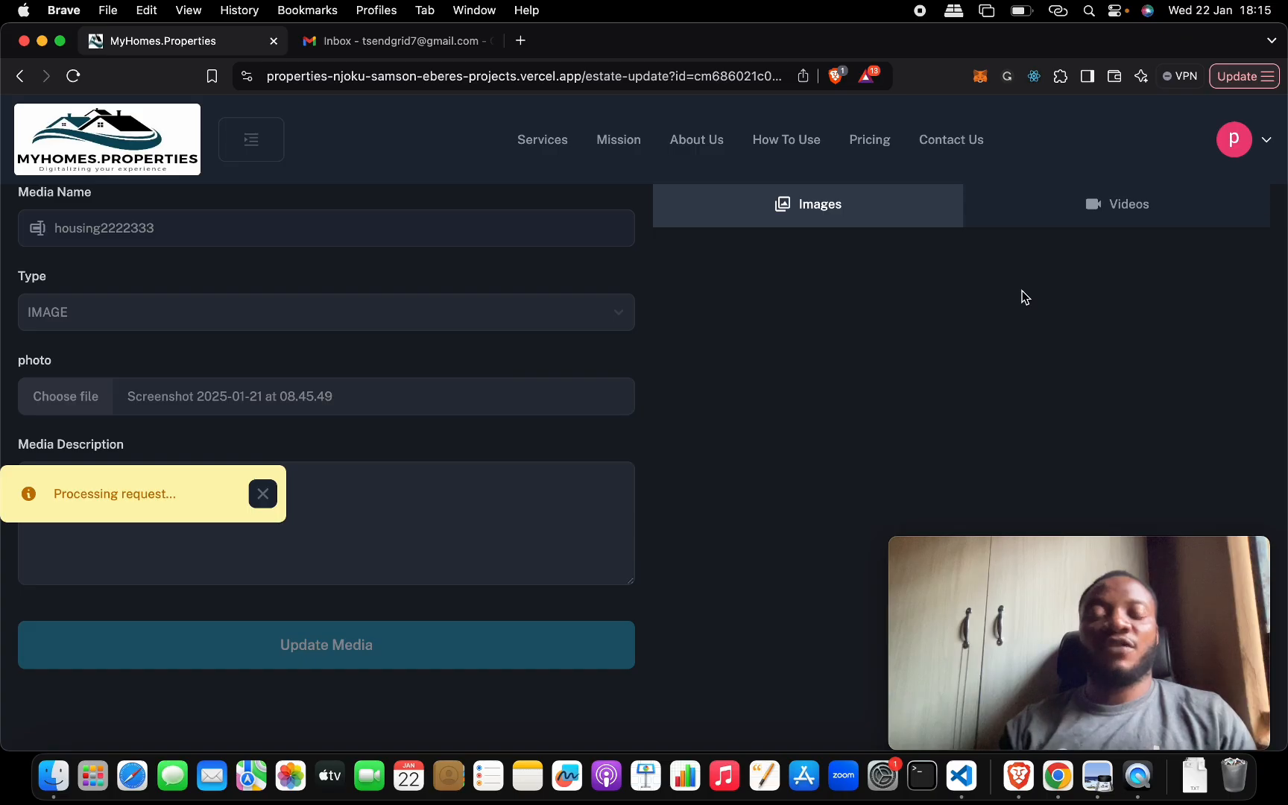
- View the estate's videos, set the media type to VIDEO, and try to add the YouTube video pEAthPOxZd0 from a playlist URL
left_click(1064, 213)
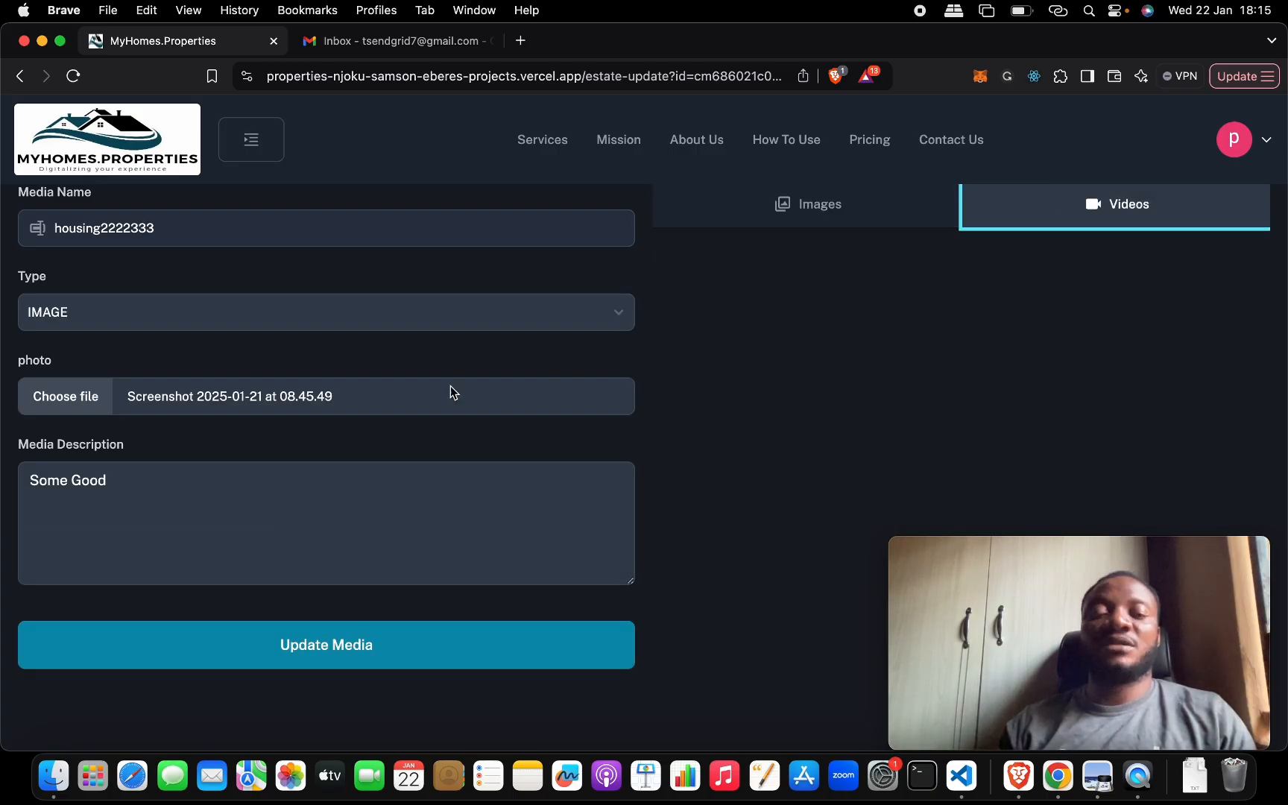
left_click(57, 319)
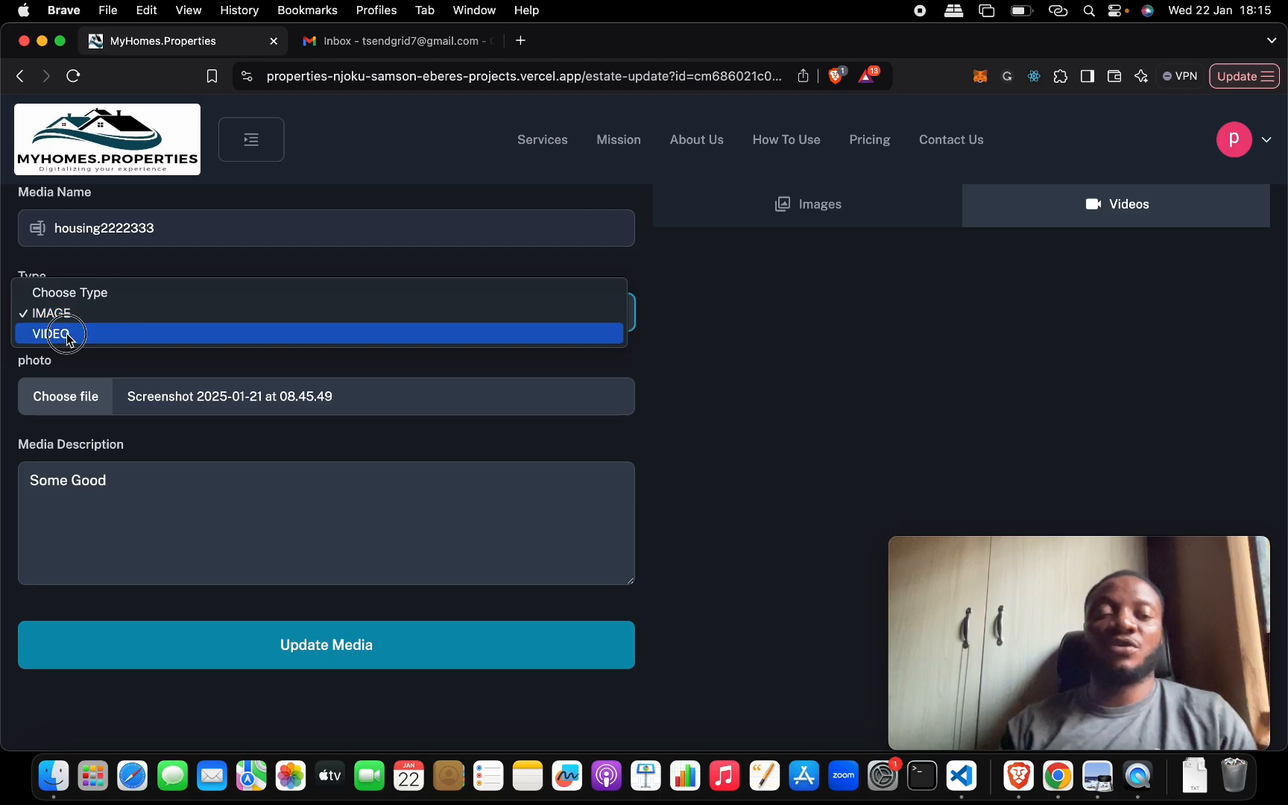
left_click(67, 335)
left_click(170, 455)
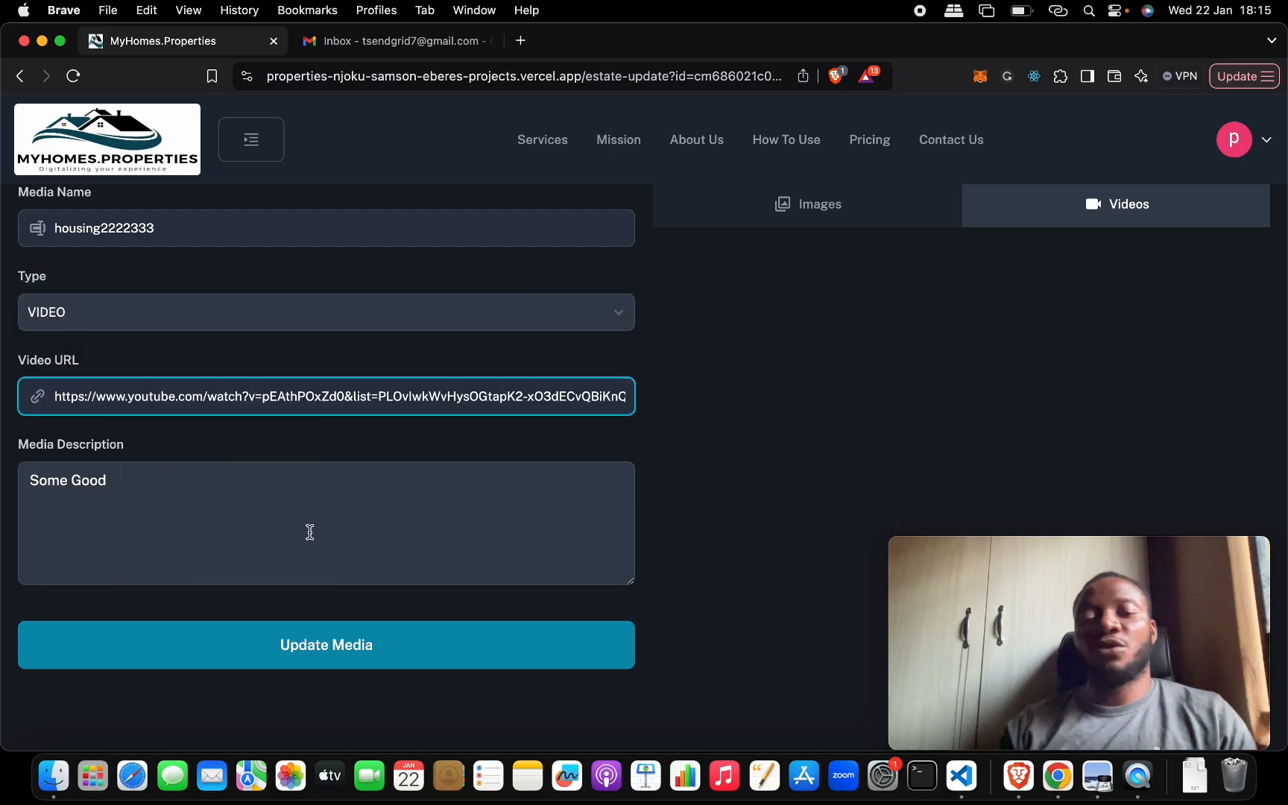
left_click(313, 653)
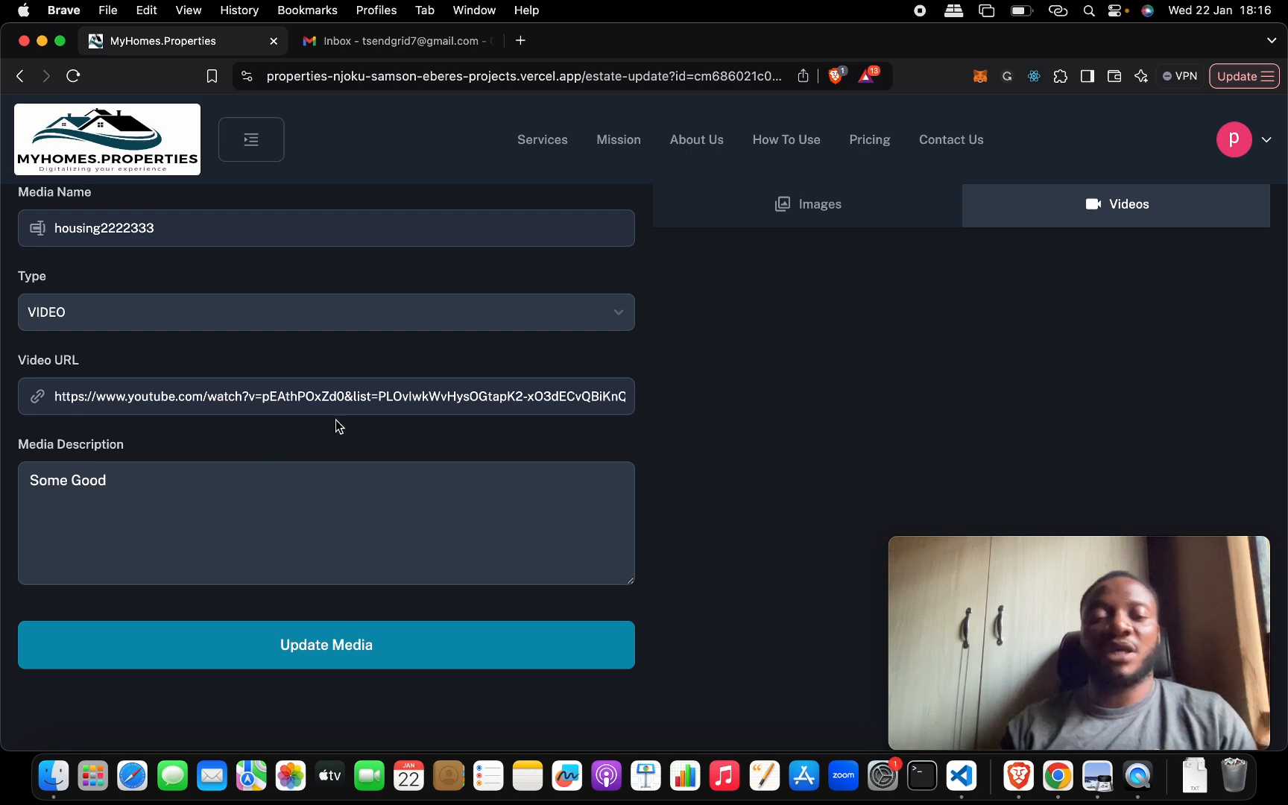
left_click(338, 397)
key("super+a")
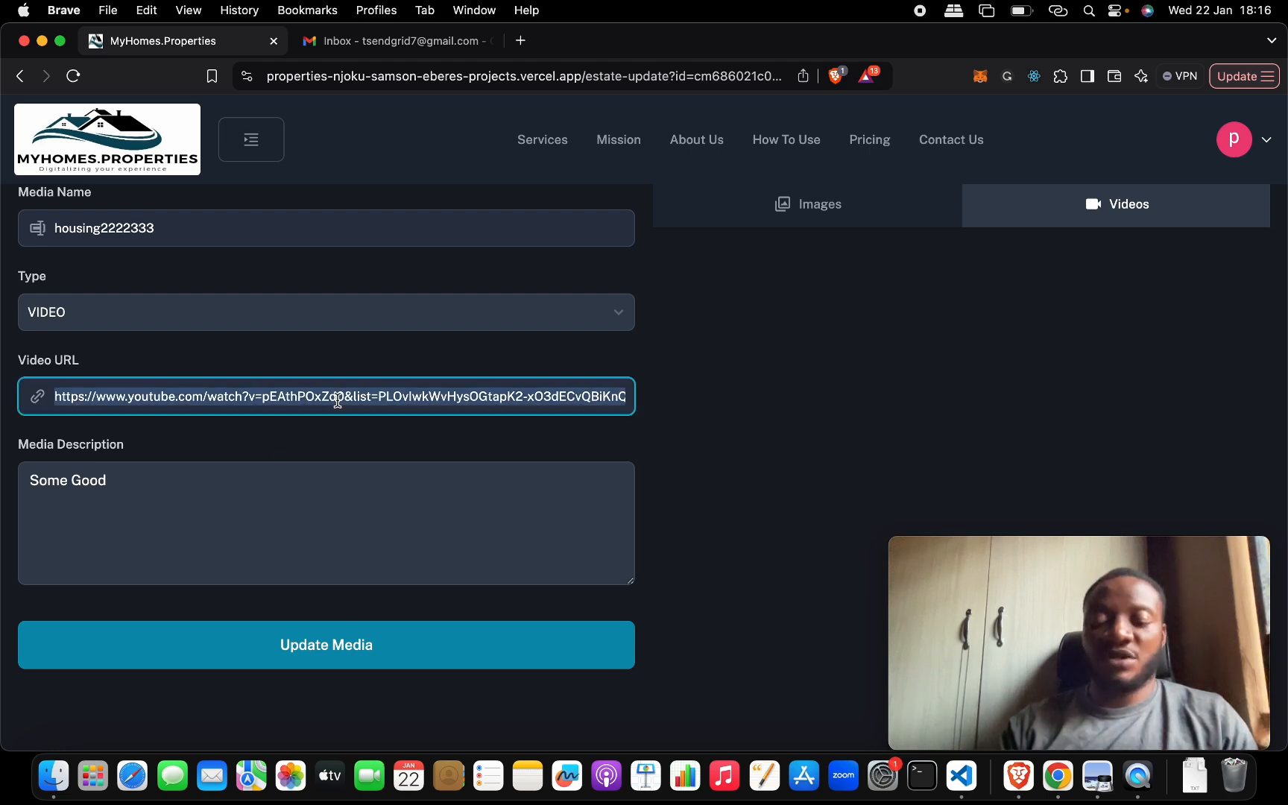
type("w")
key("BackSpace")
type("h")
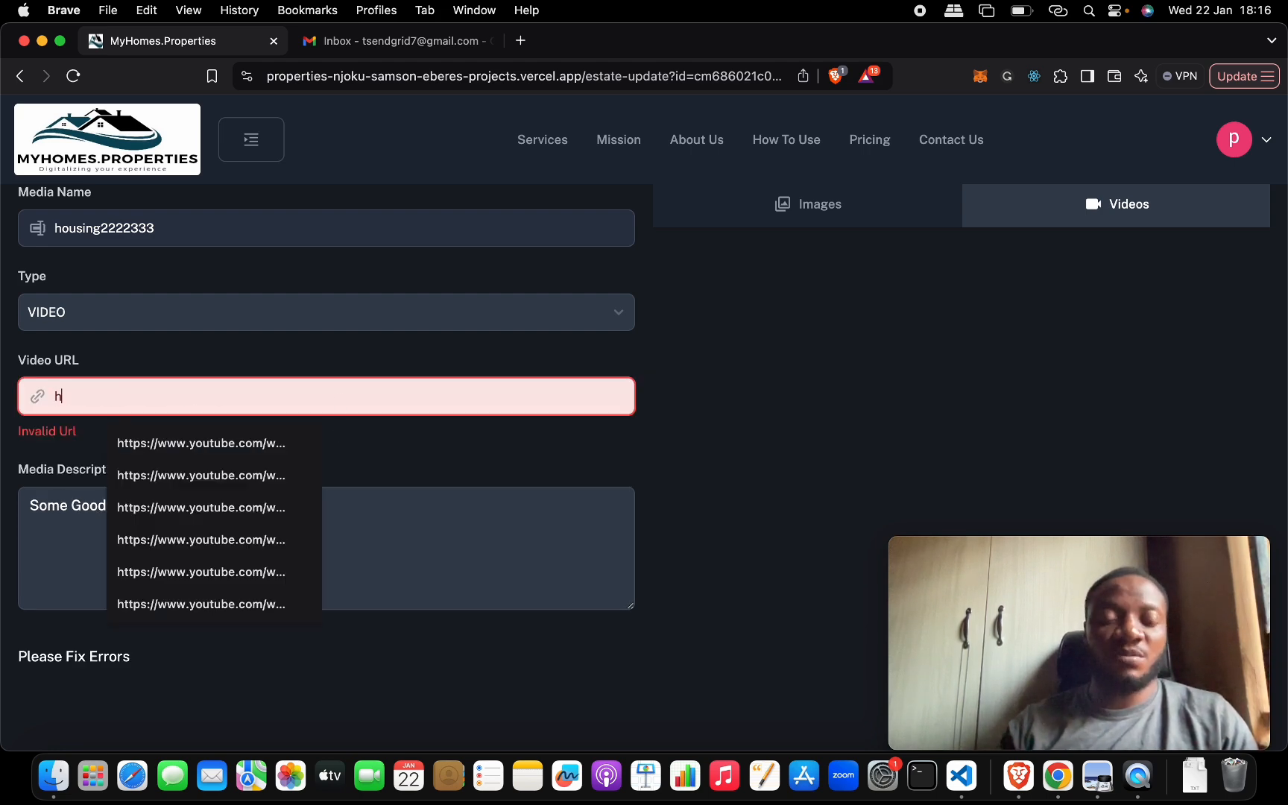
left_click(253, 538)
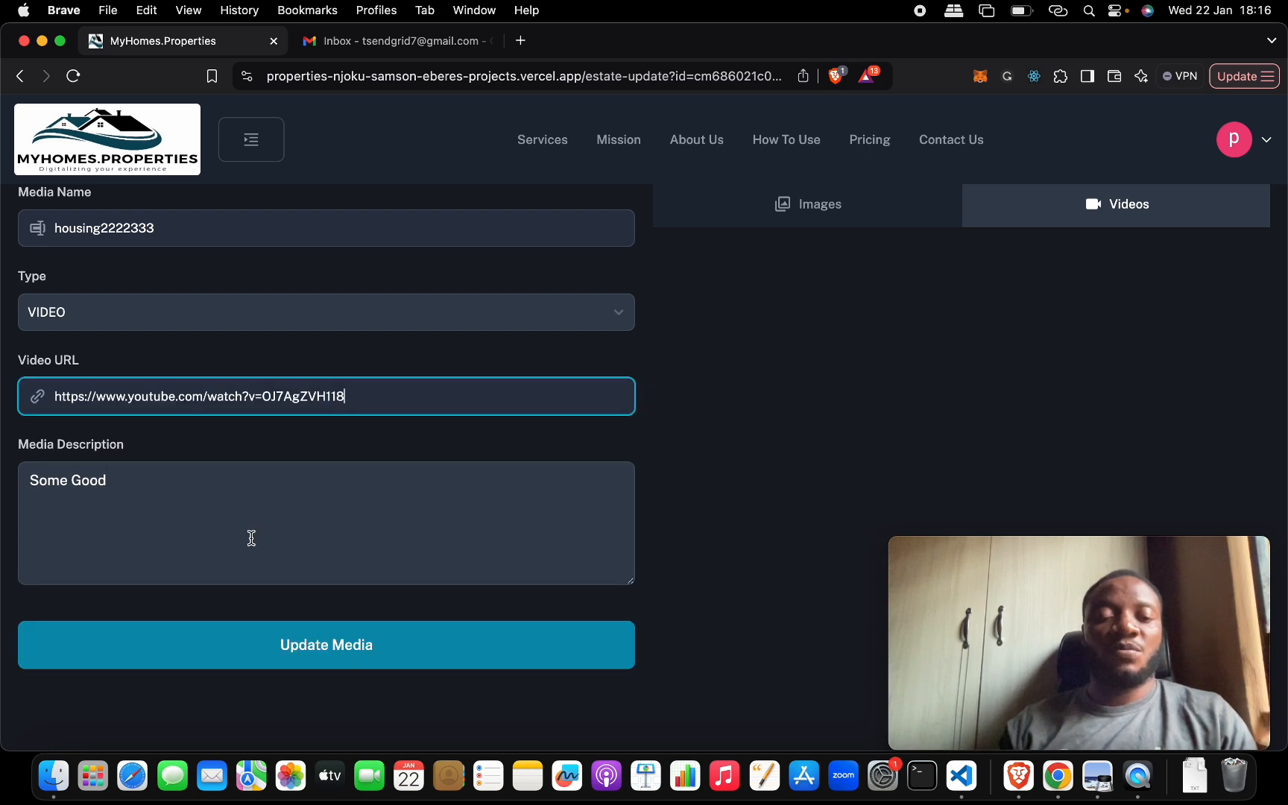
left_click(285, 645)
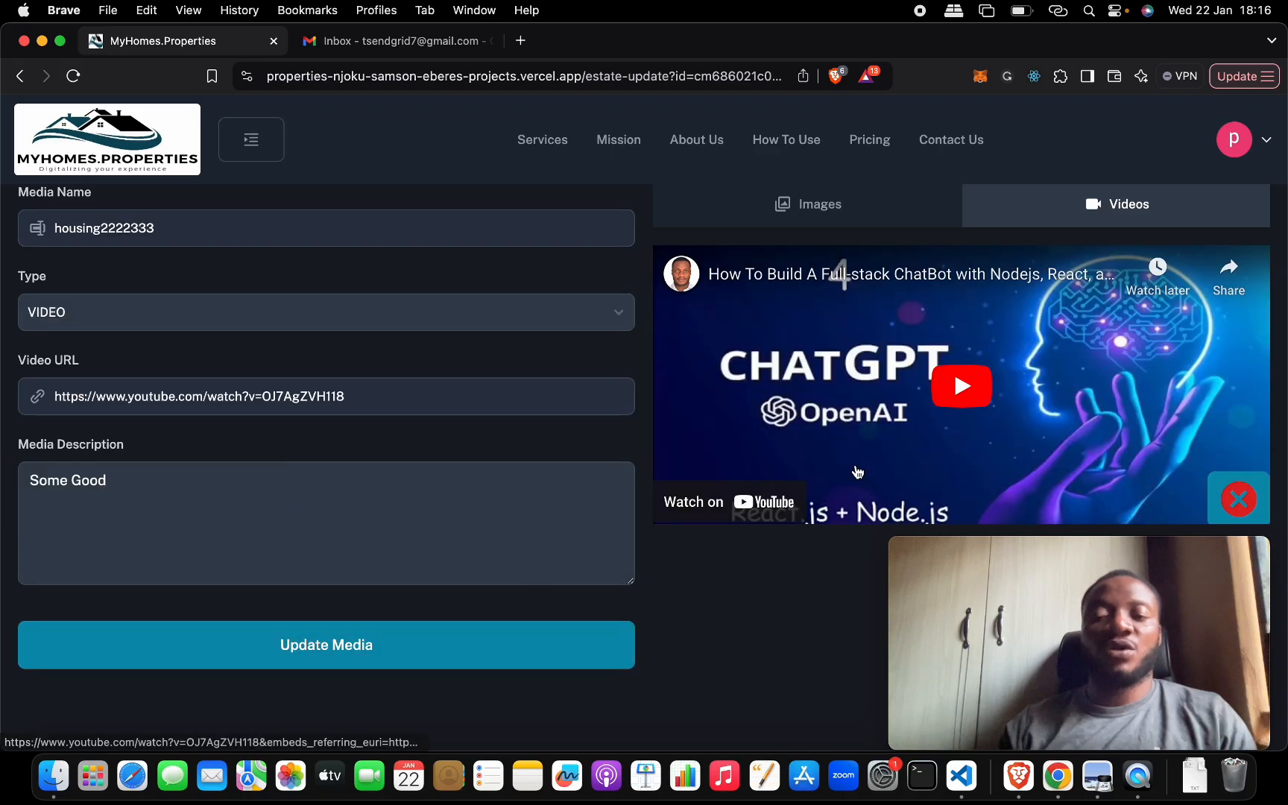
- Check the added video and save the estate's updates
scroll(1108, 395, "down", 2)
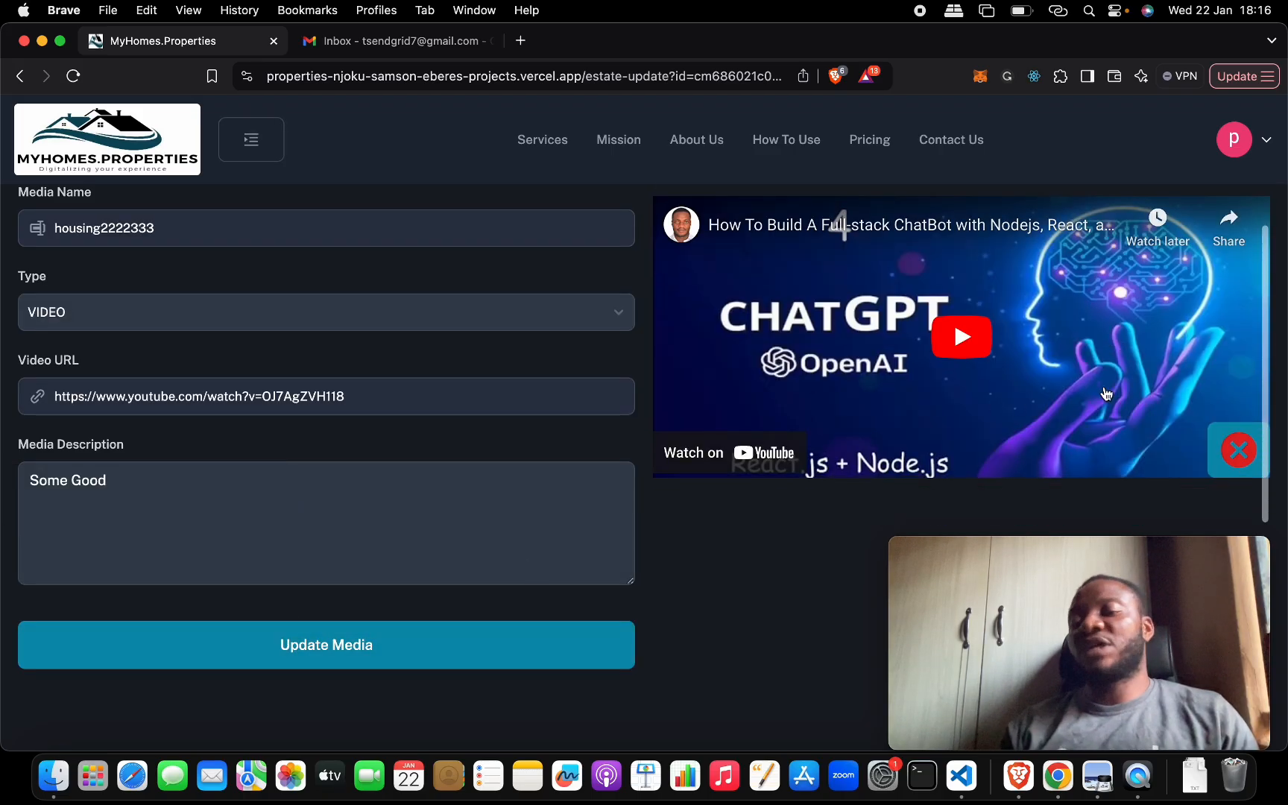
scroll(893, 451, "down", 4)
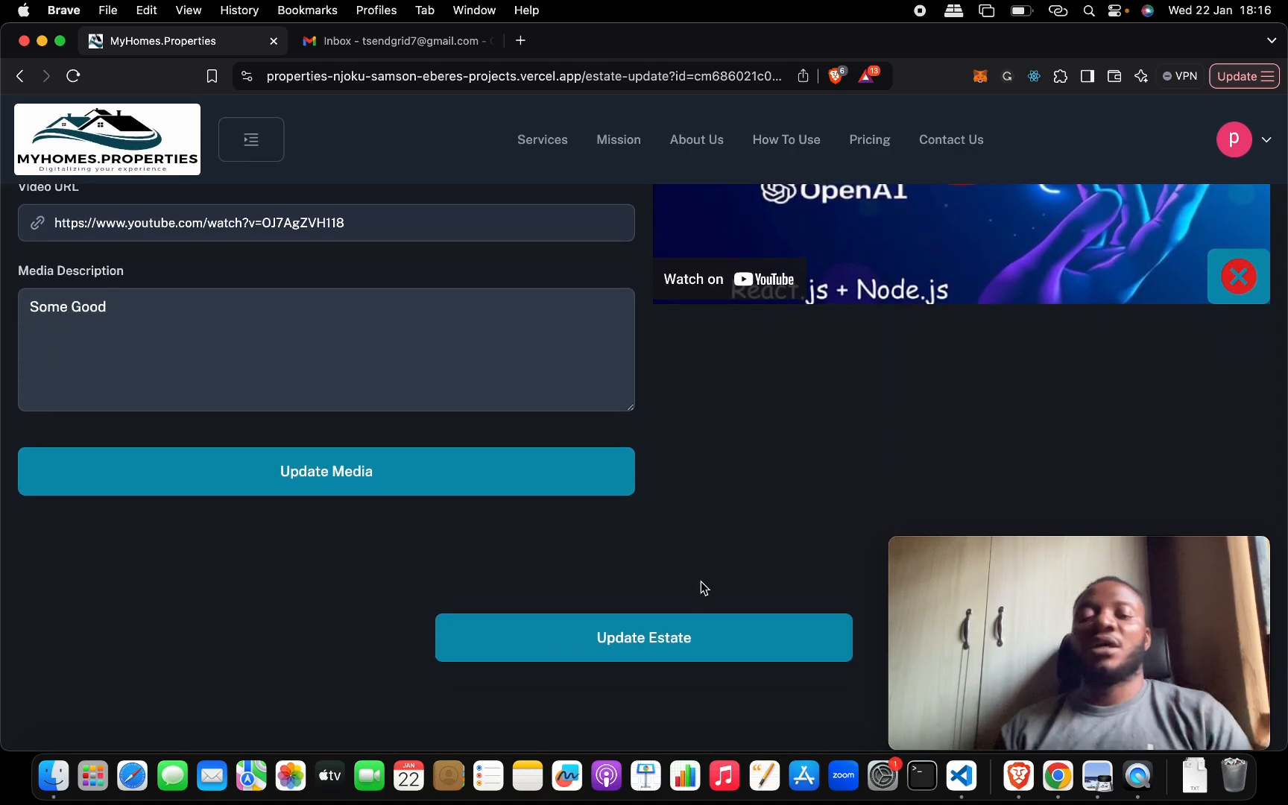
left_click(687, 639)
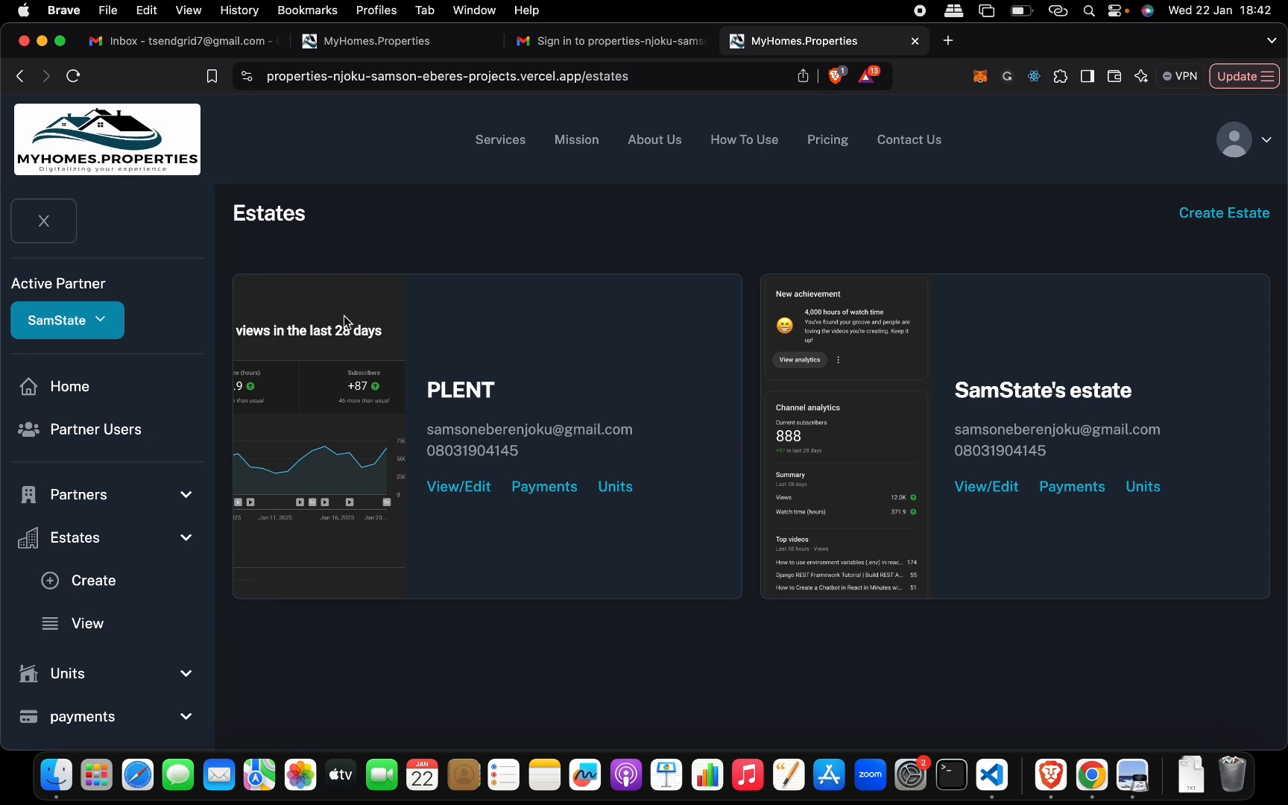
- Open the PLENT estate's units from the estates list and start creating a unit
left_click(62, 232)
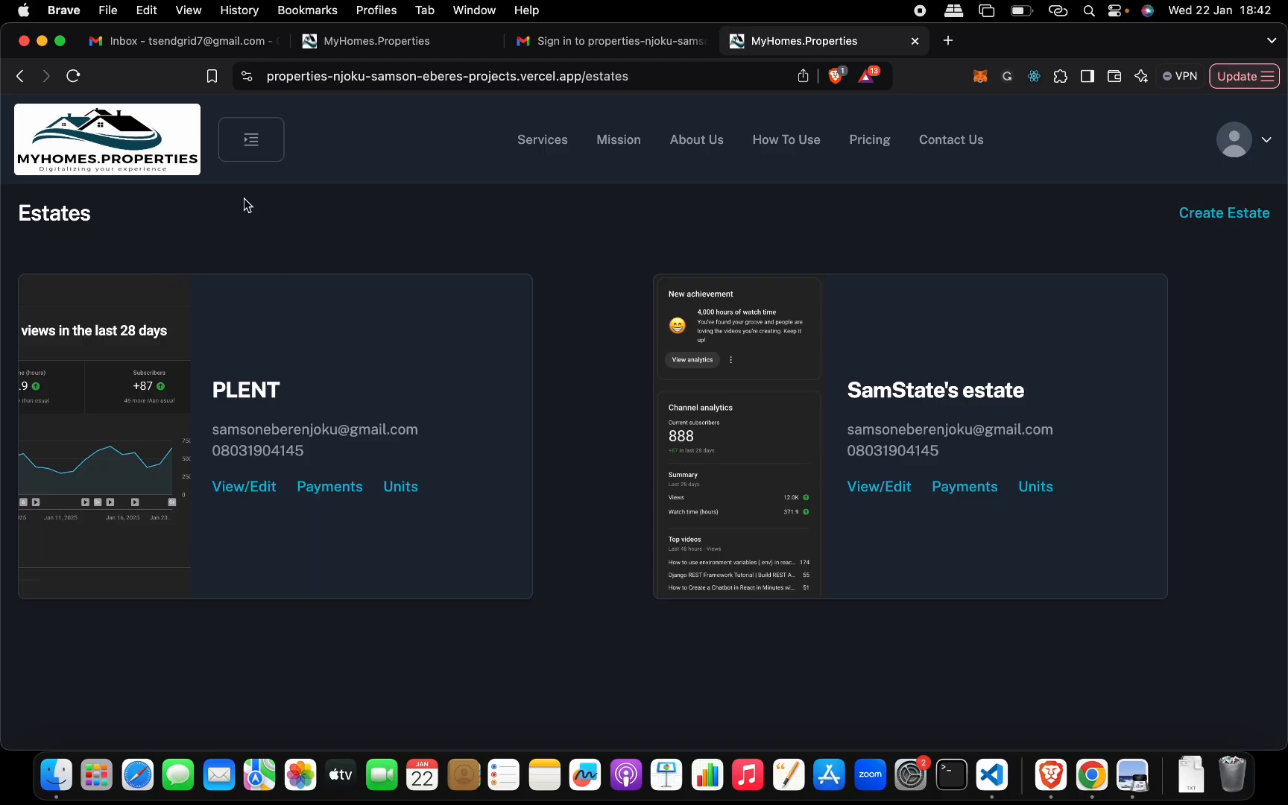
left_click(253, 141)
left_click(67, 217)
left_click(400, 488)
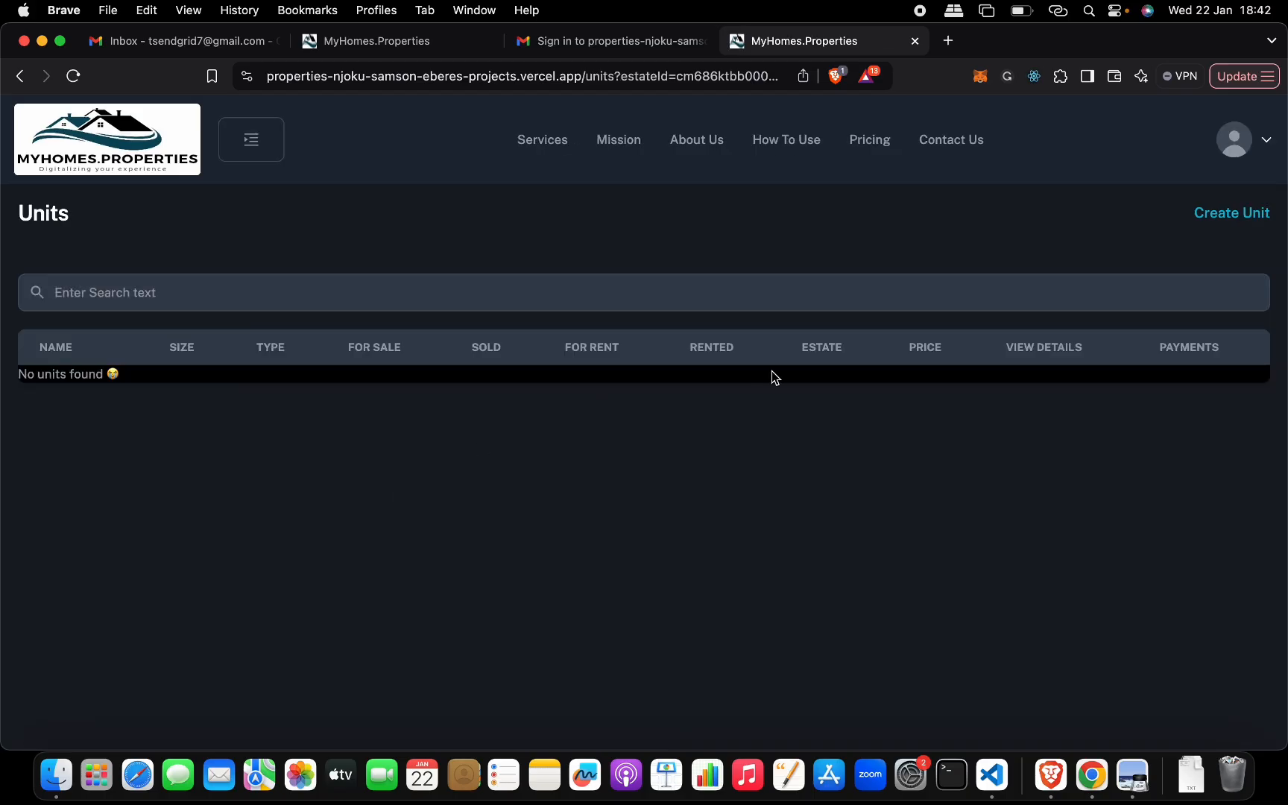
left_click(1258, 216)
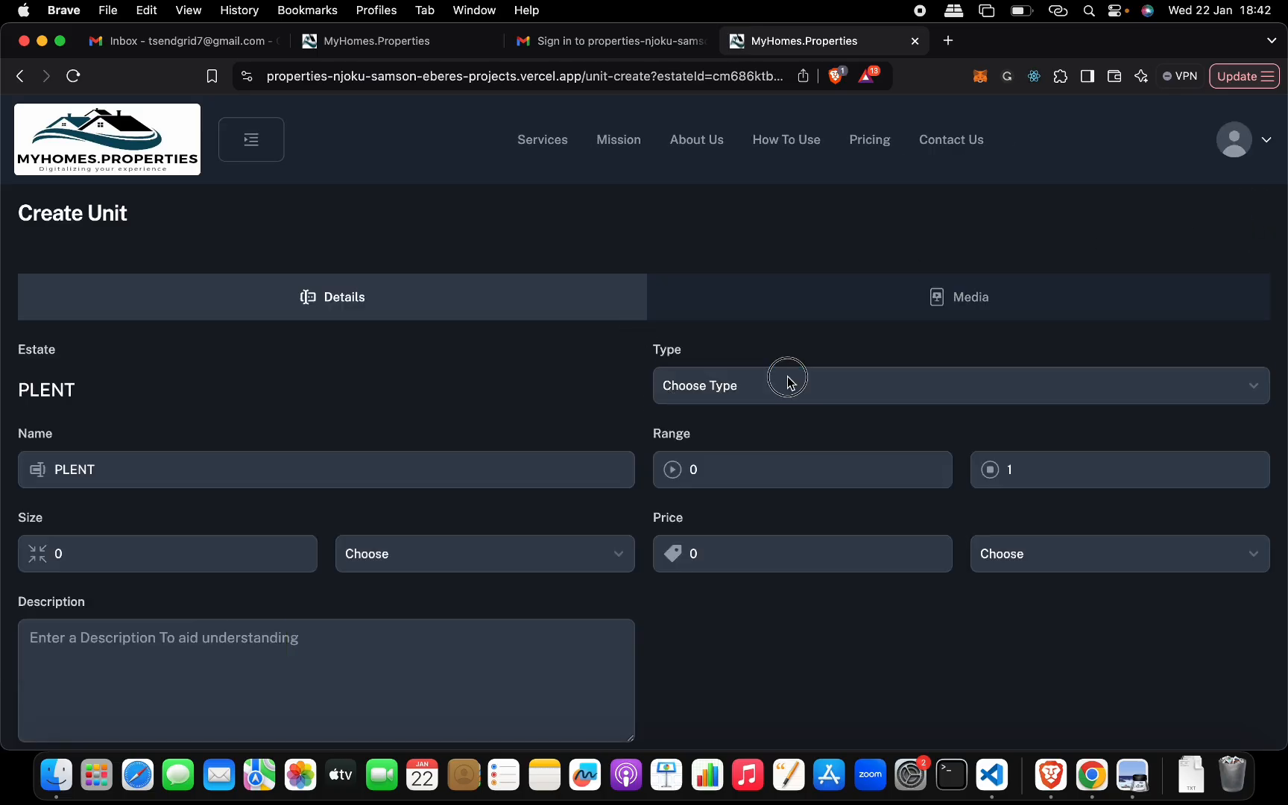
- Check the available unit types and name the new unit PLENT-TERRACE
left_click(785, 380)
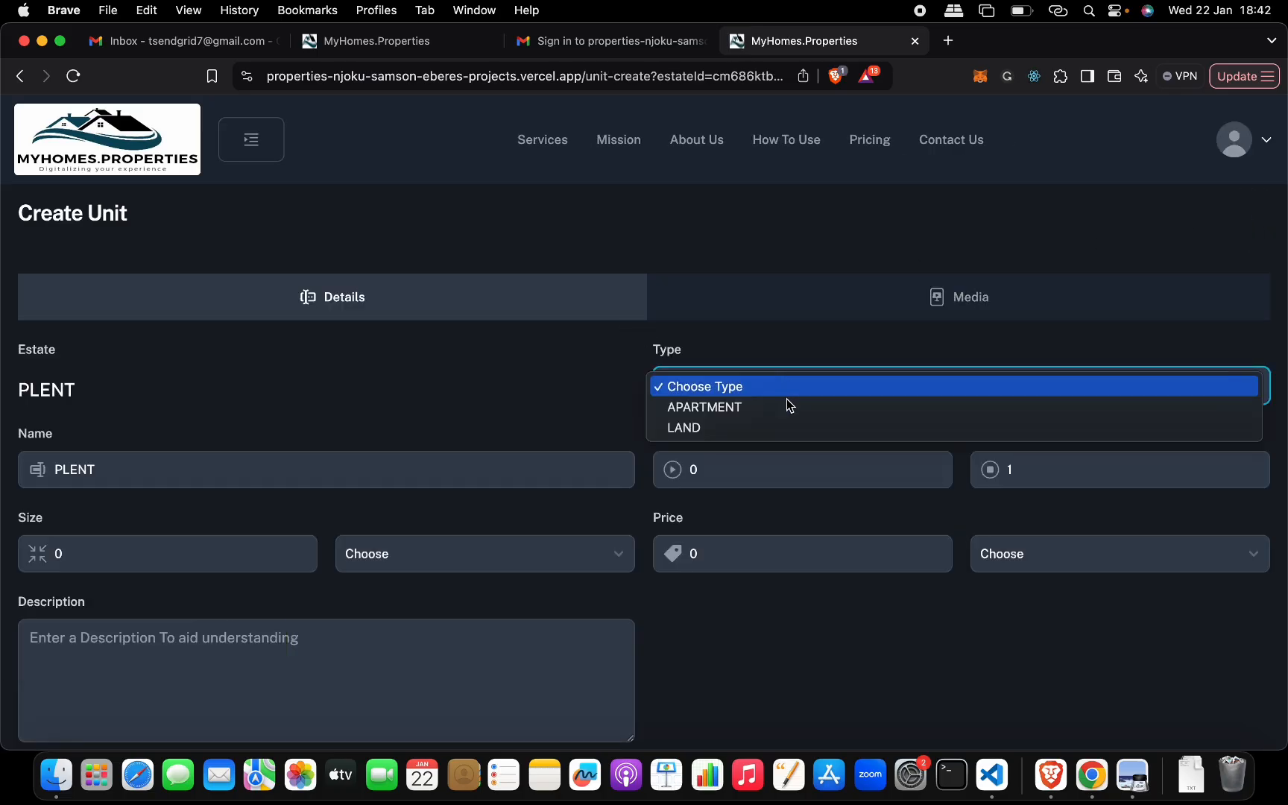
left_click(567, 379)
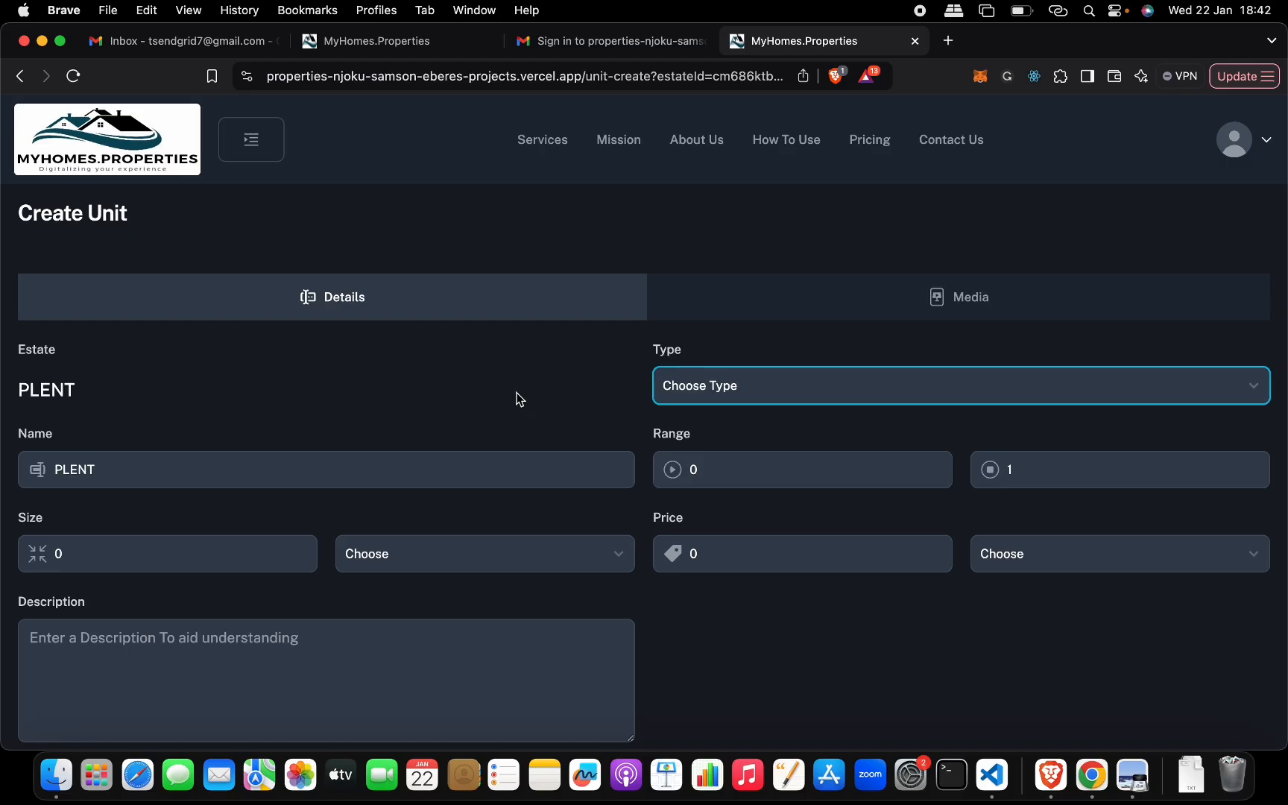
double_click(52, 390)
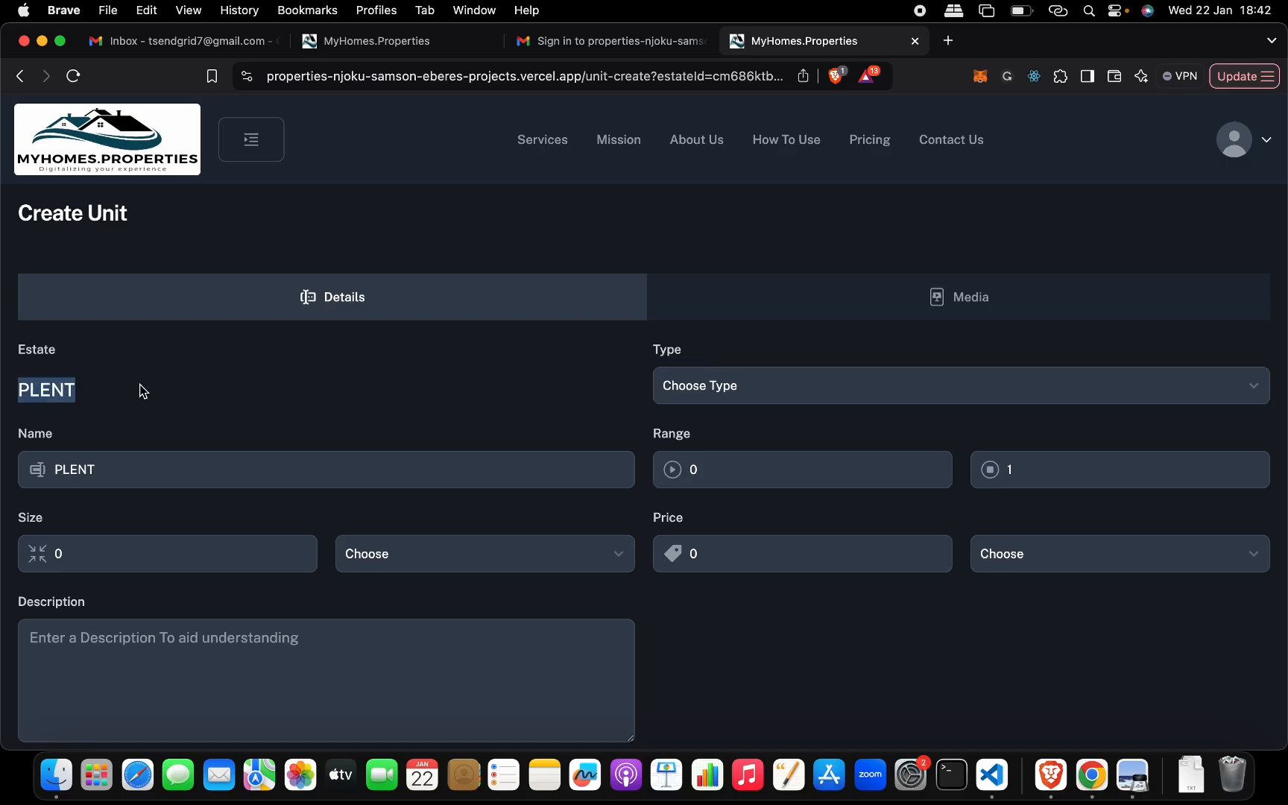
left_click(317, 474)
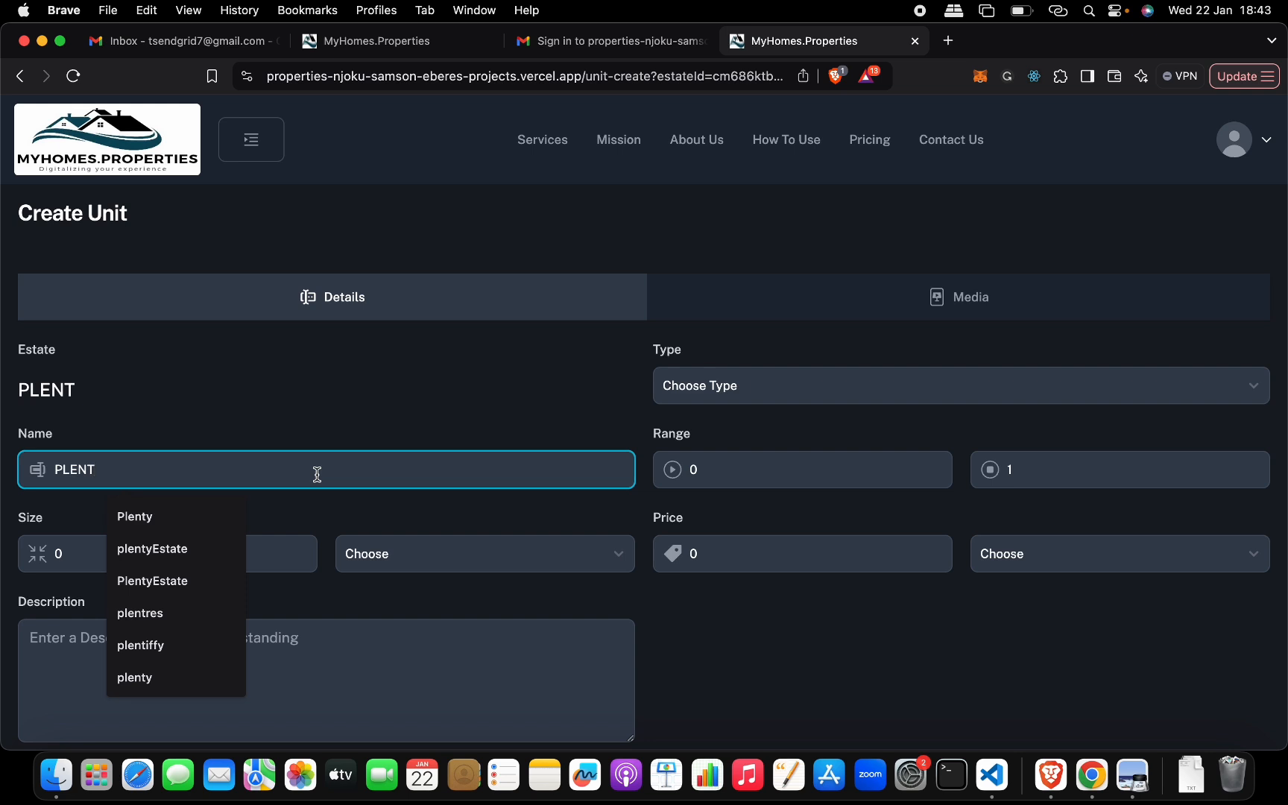
type("-T")
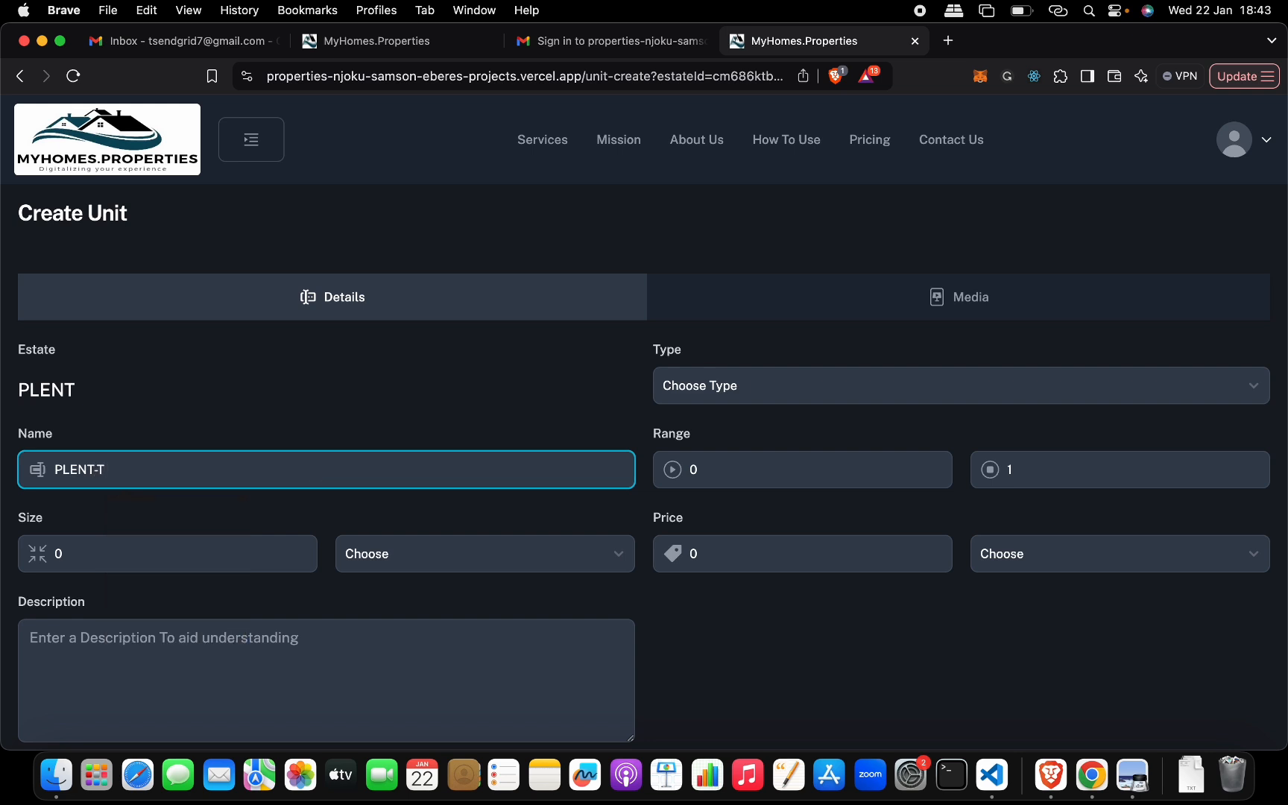
type("ERRACE")
- Set the unit's number range from 6 to 9
left_click(733, 476)
key("BackSpace")
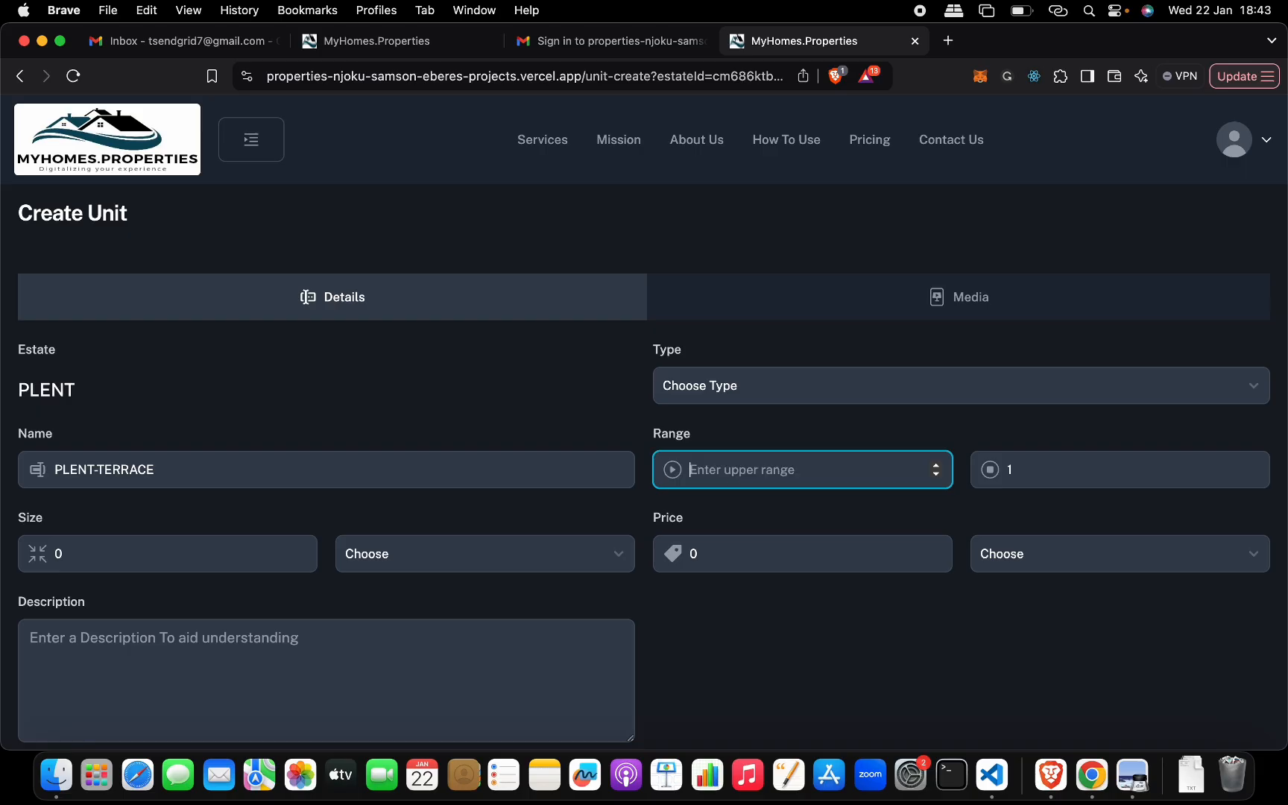
type("6")
left_click(1014, 469)
key("BackSpace")
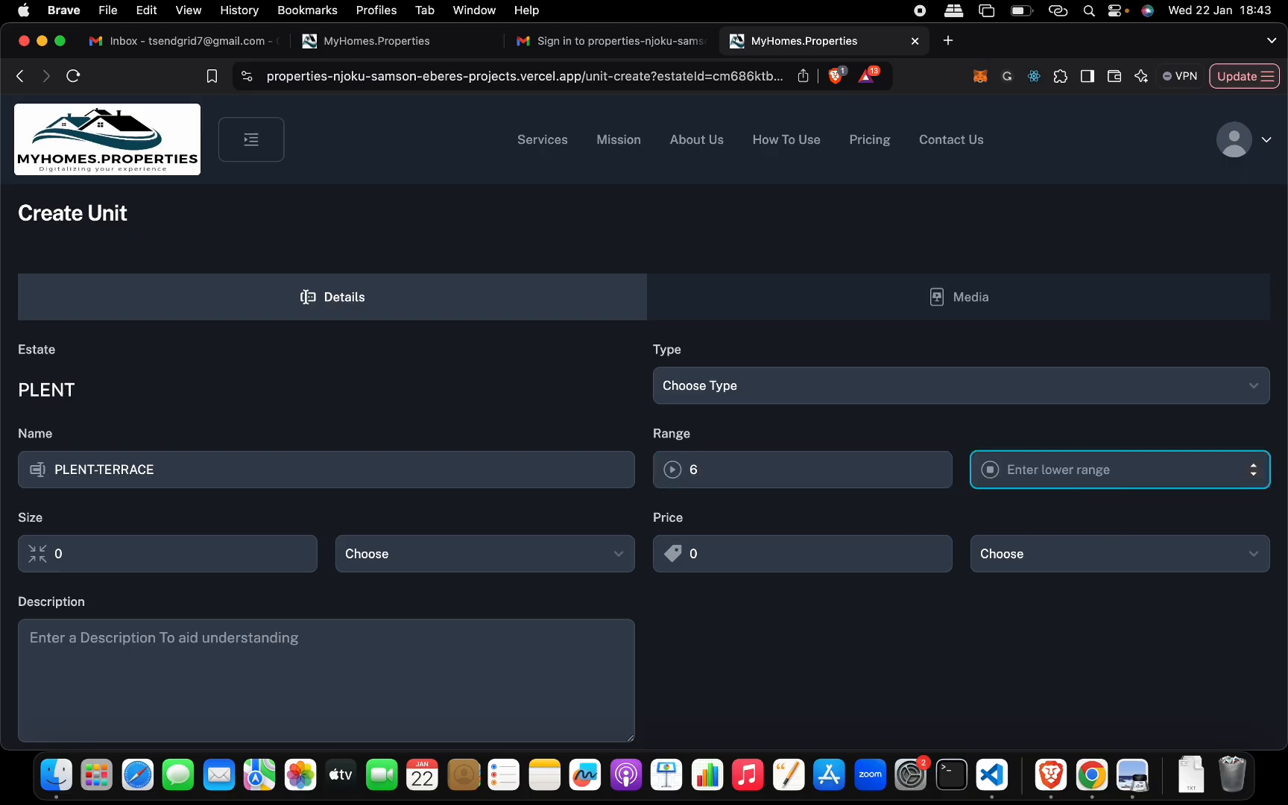
type("9")
- Set the unit's price to 4000000 Naira and its size to 500 Square Meter
left_click(717, 561)
key("BackSpace")
type("4000000")
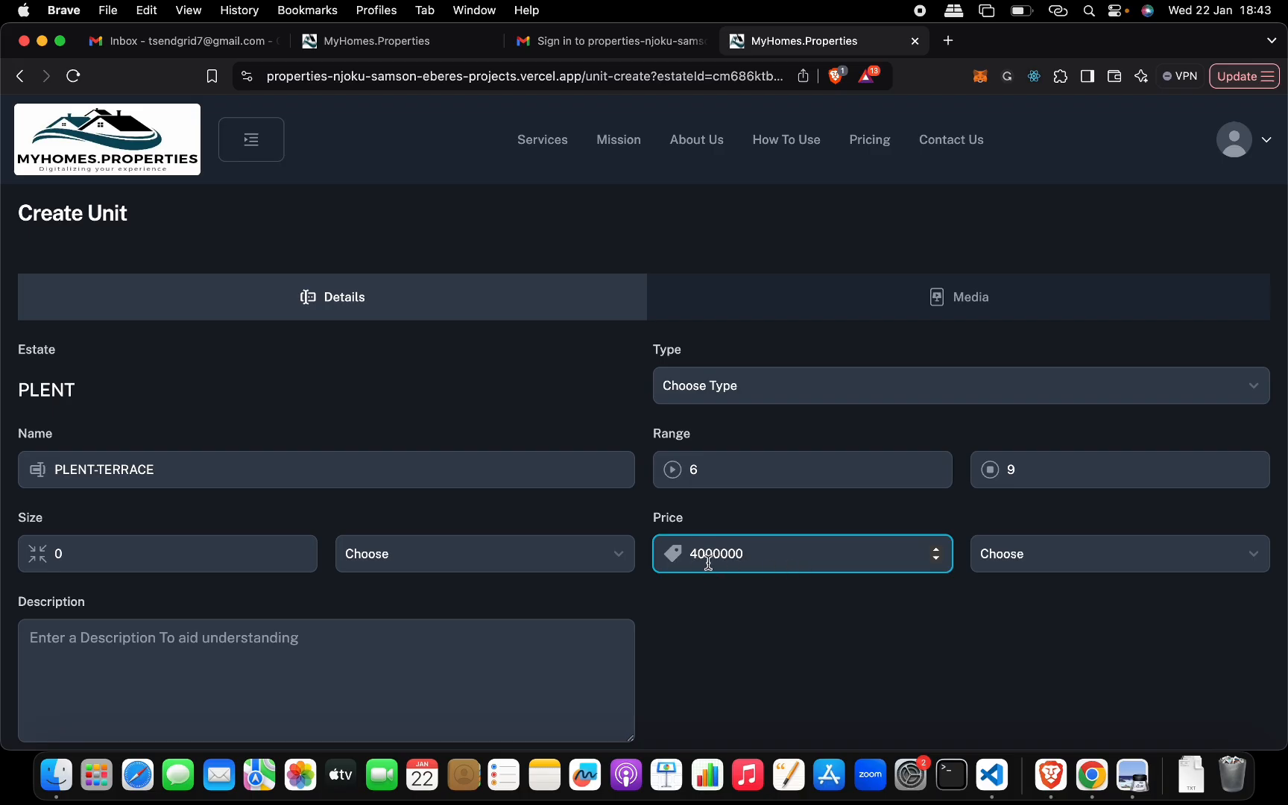
left_click(252, 564)
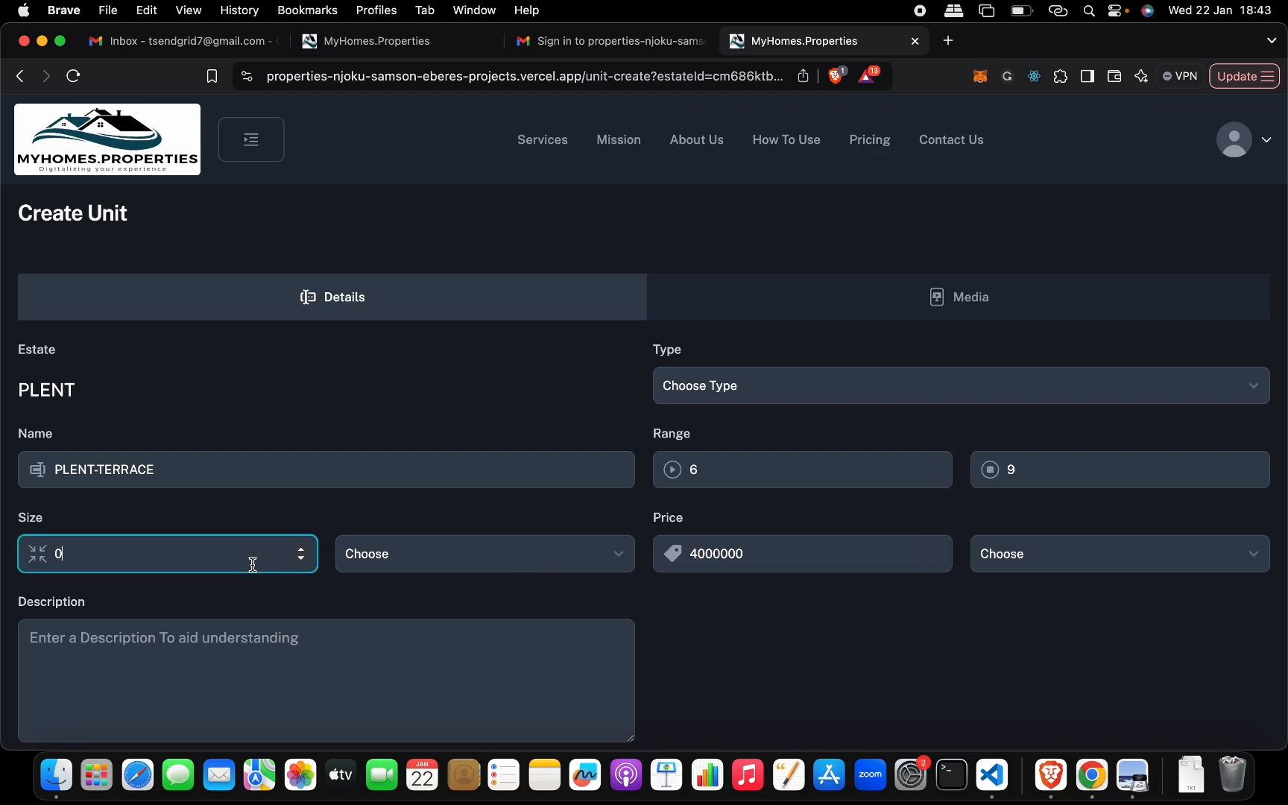
key("BackSpace")
type("500")
left_click(443, 560)
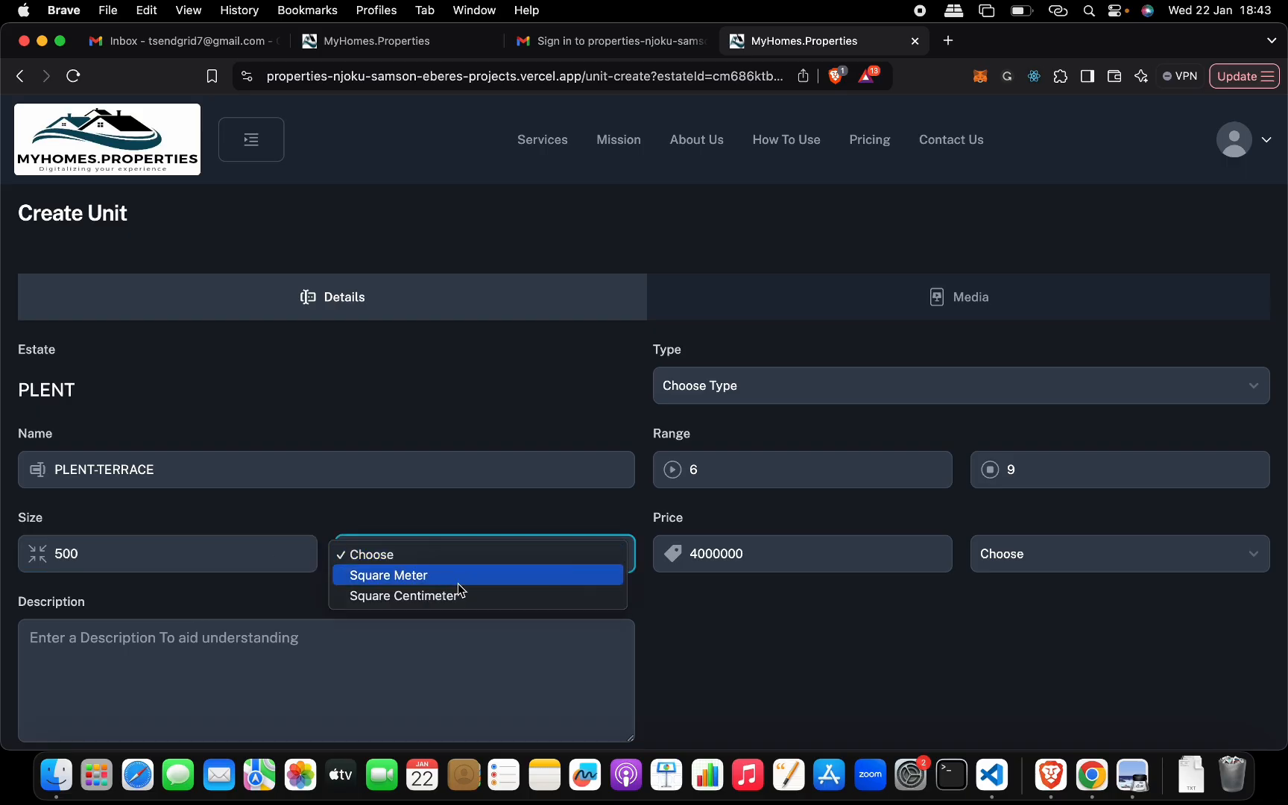
left_click(458, 582)
left_click(1062, 564)
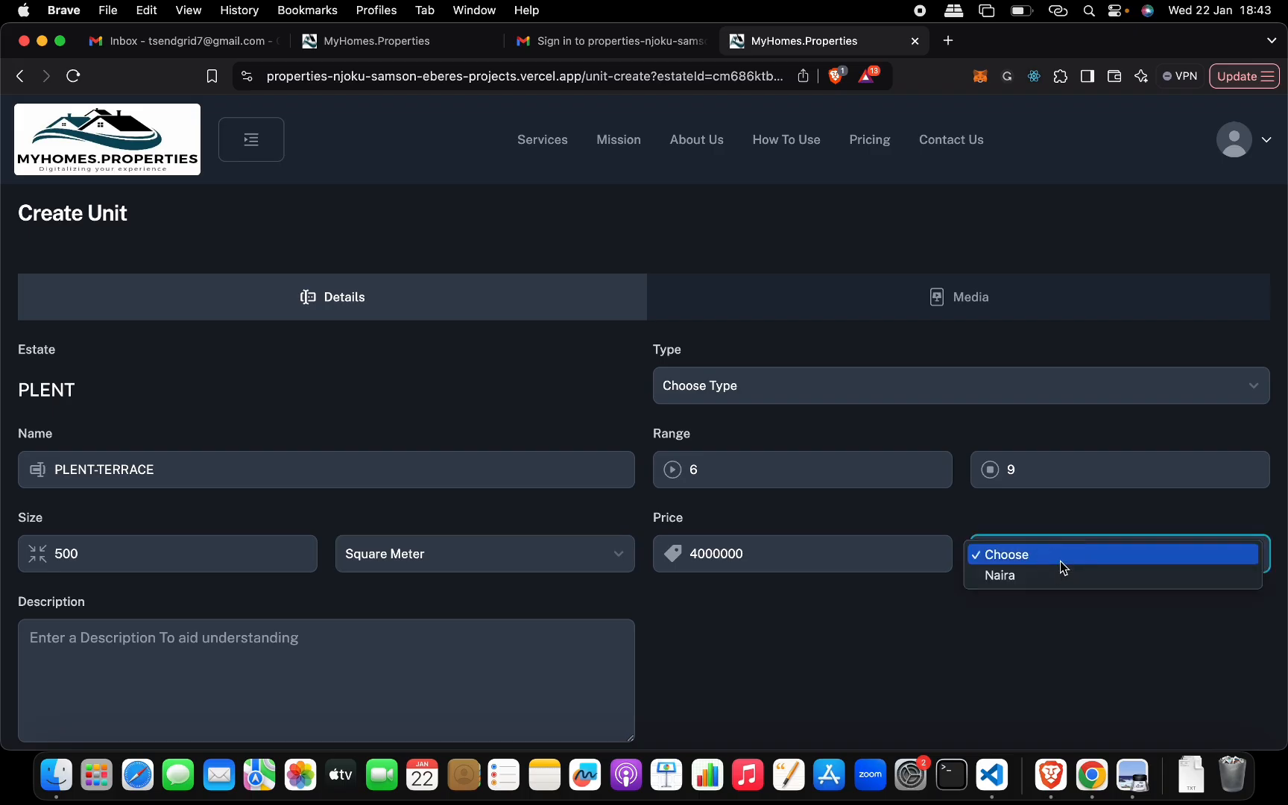
left_click(1057, 577)
- Enter Terrace as the unit's description
left_click(504, 678)
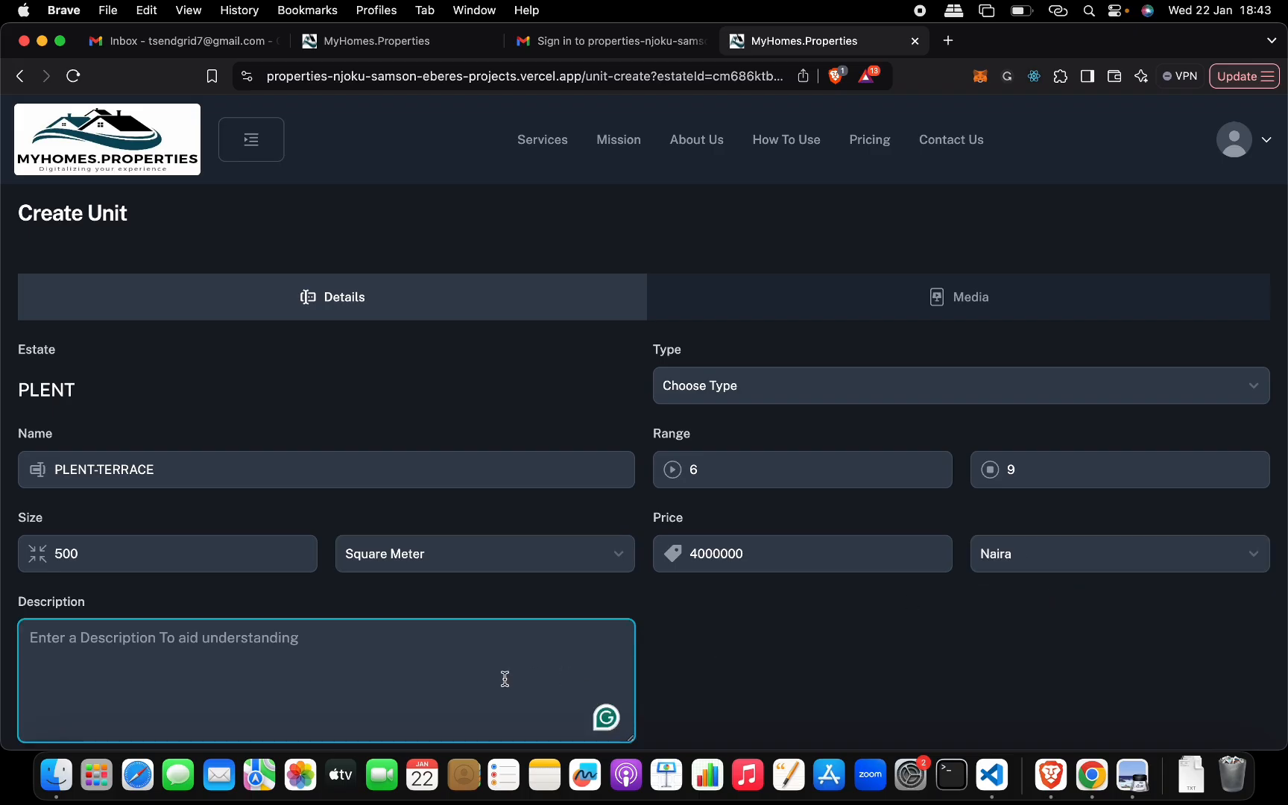
type("Terr")
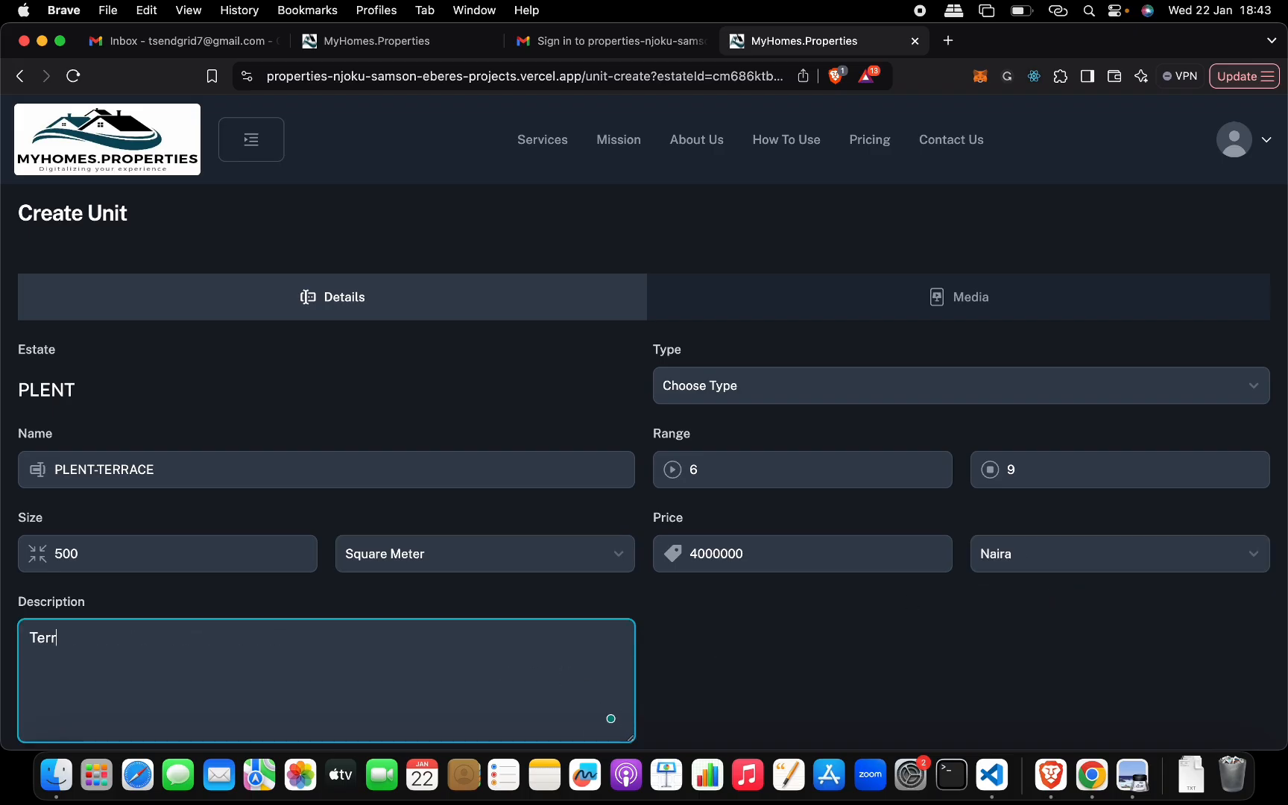
type("ace")
- Turn off renting for the unit and try to create it
scroll(810, 680, "down", 4)
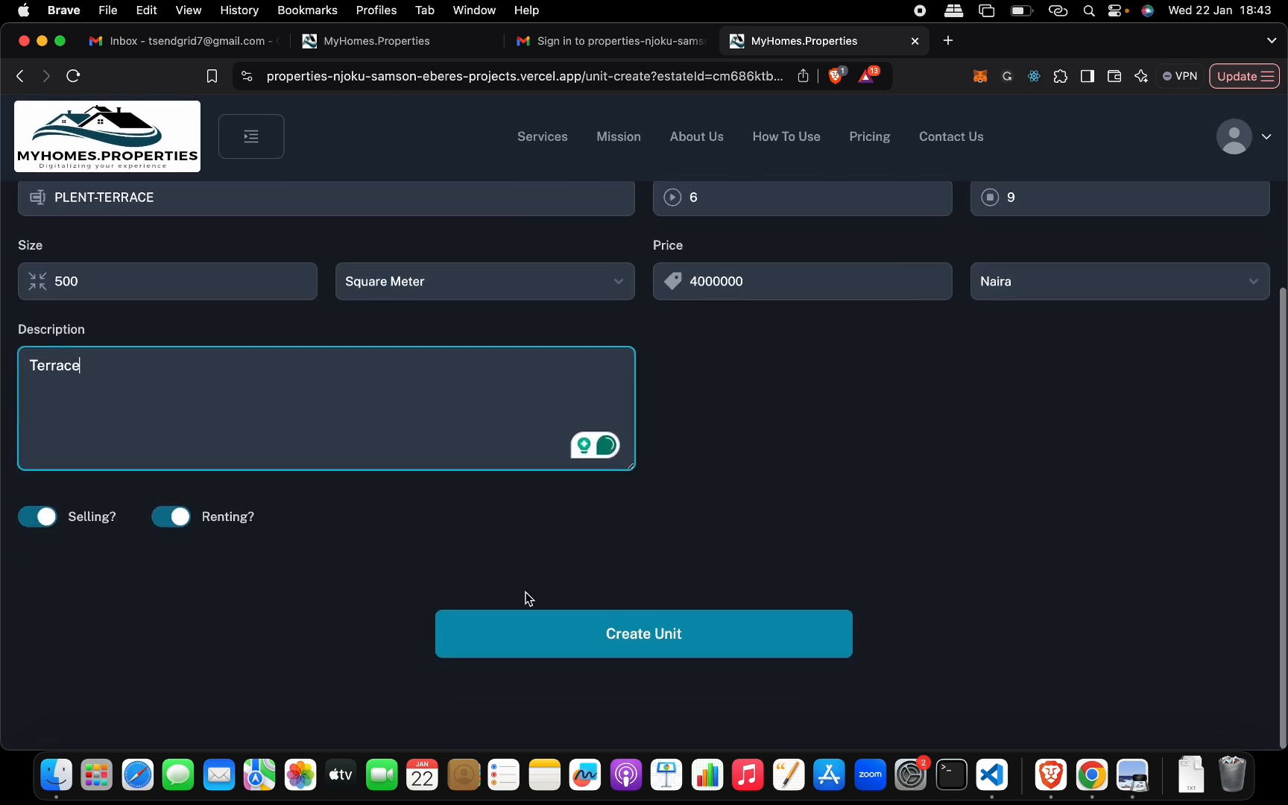
left_click(173, 525)
left_click(456, 641)
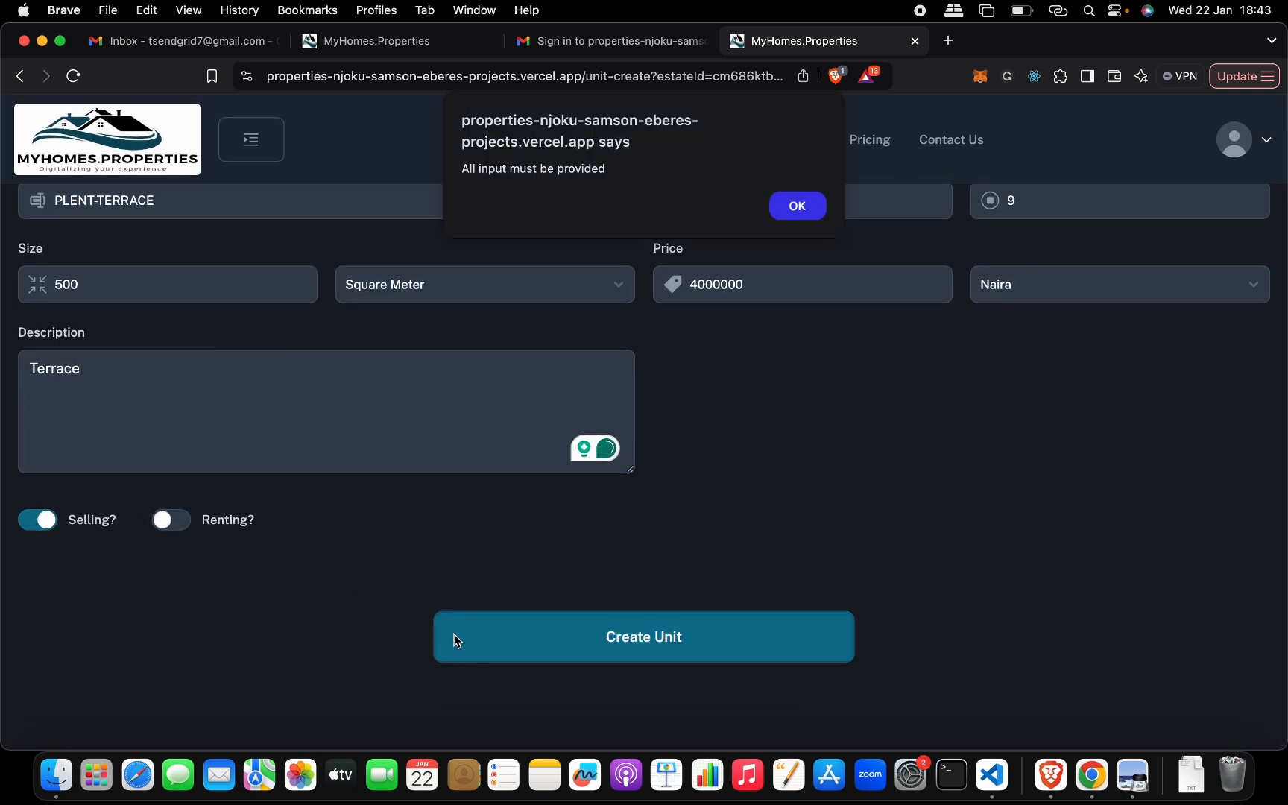
left_click(792, 212)
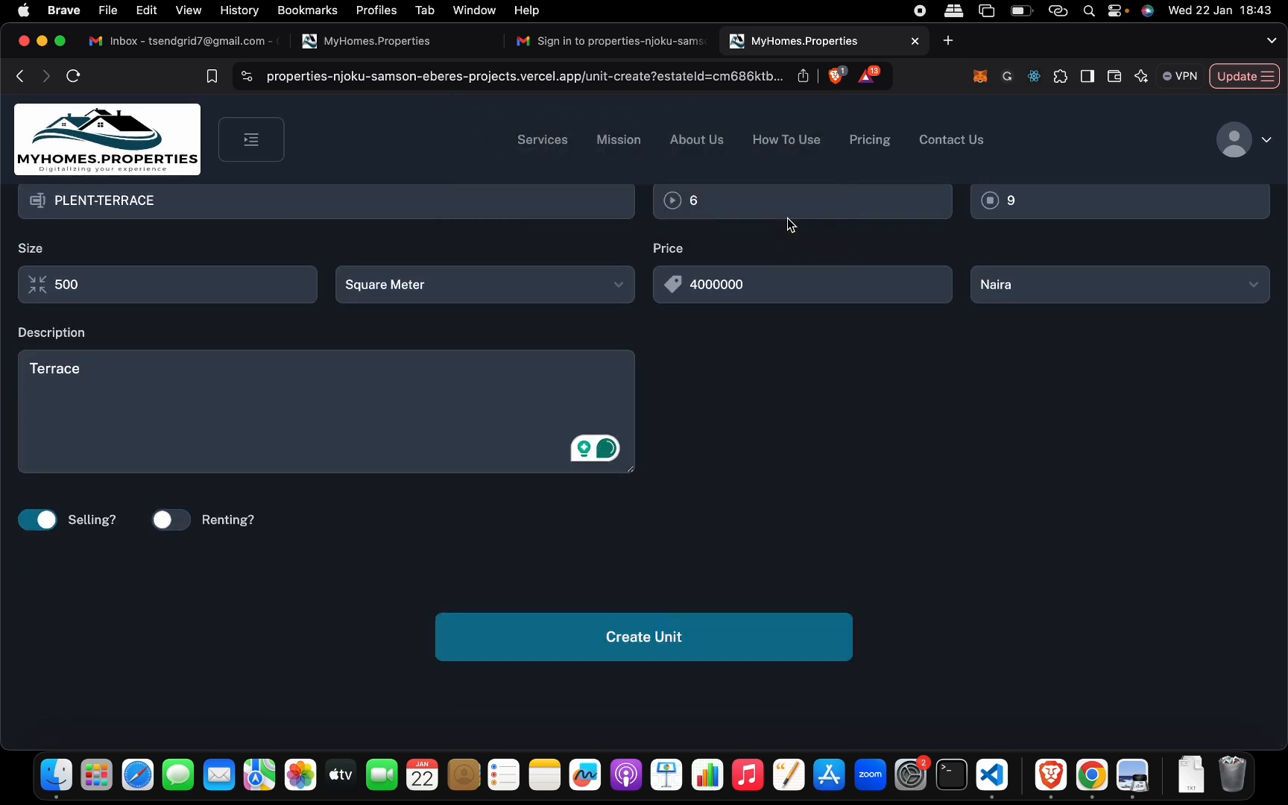
- Set the unit type to APARTMENT and create the PLENT-TERRACE units
scroll(855, 399, "up", 5)
left_click(822, 384)
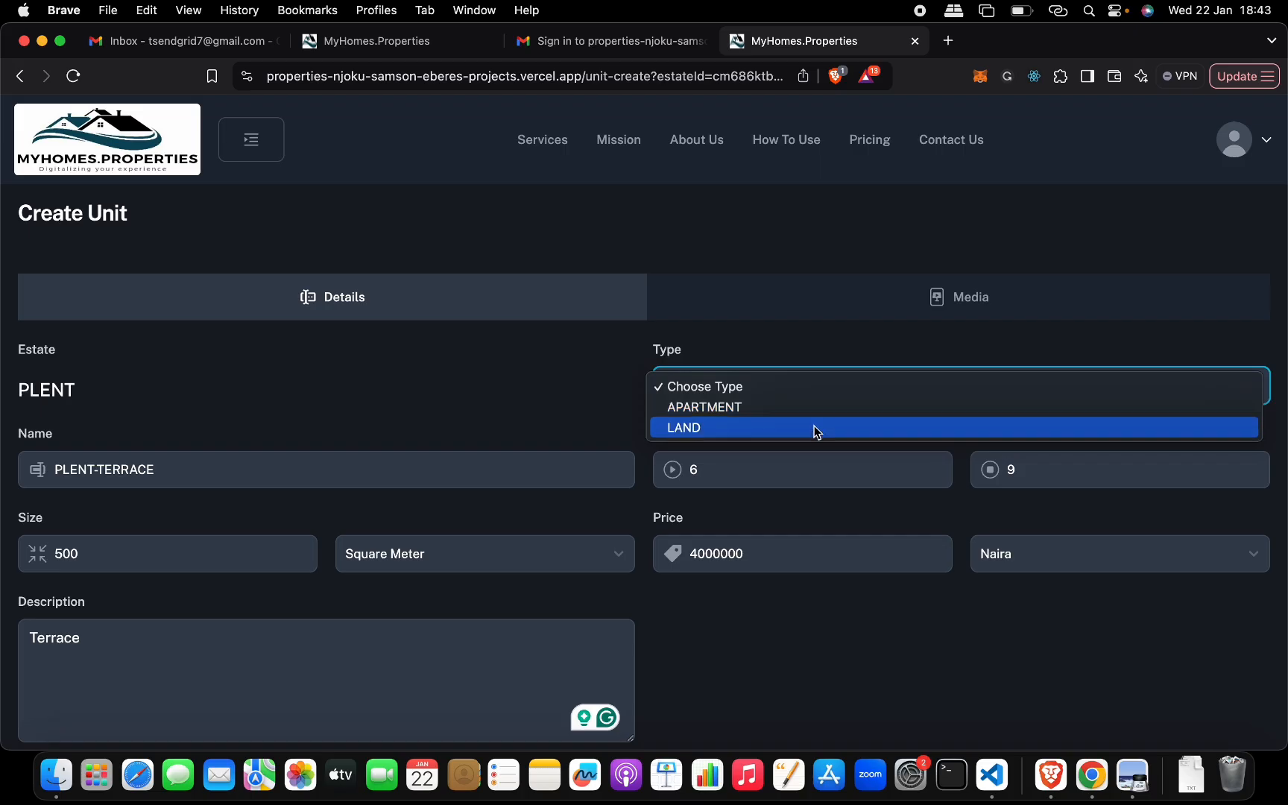
left_click(811, 409)
scroll(848, 492, "down", 5)
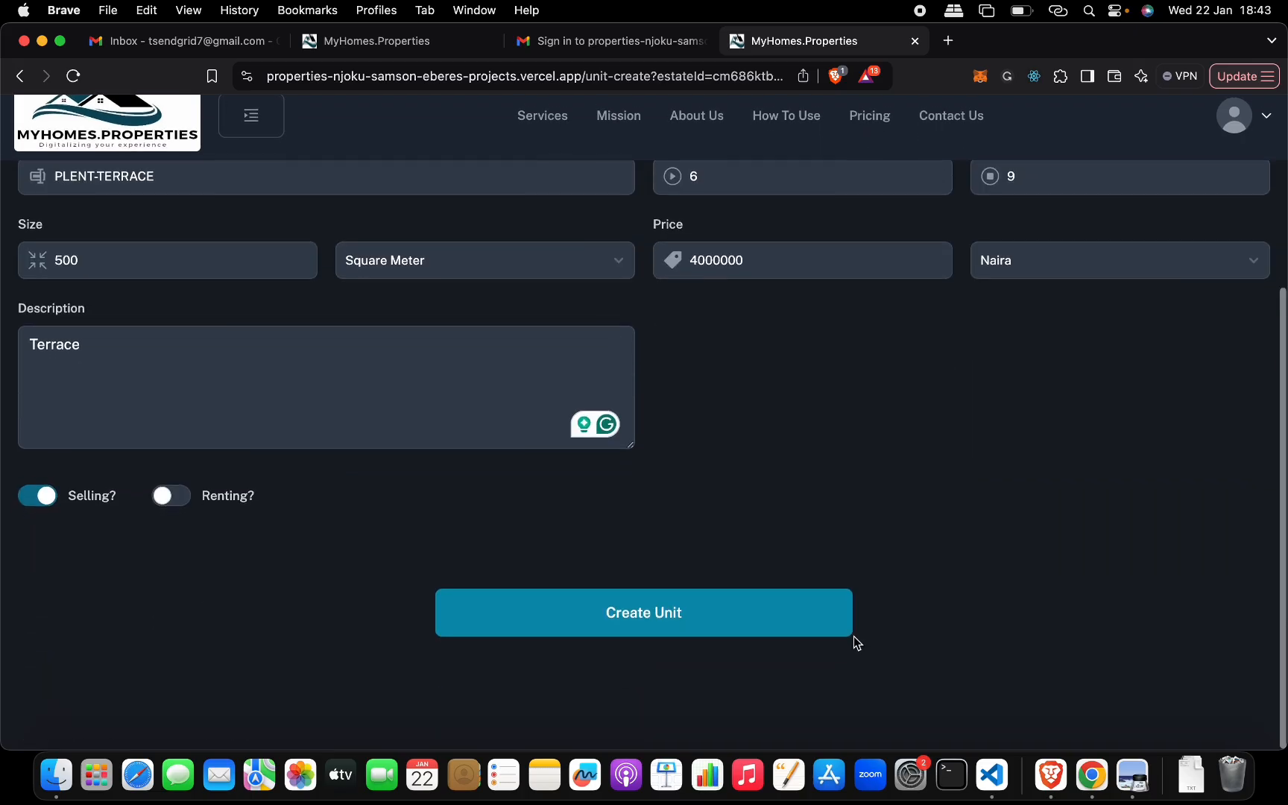
left_click(849, 634)
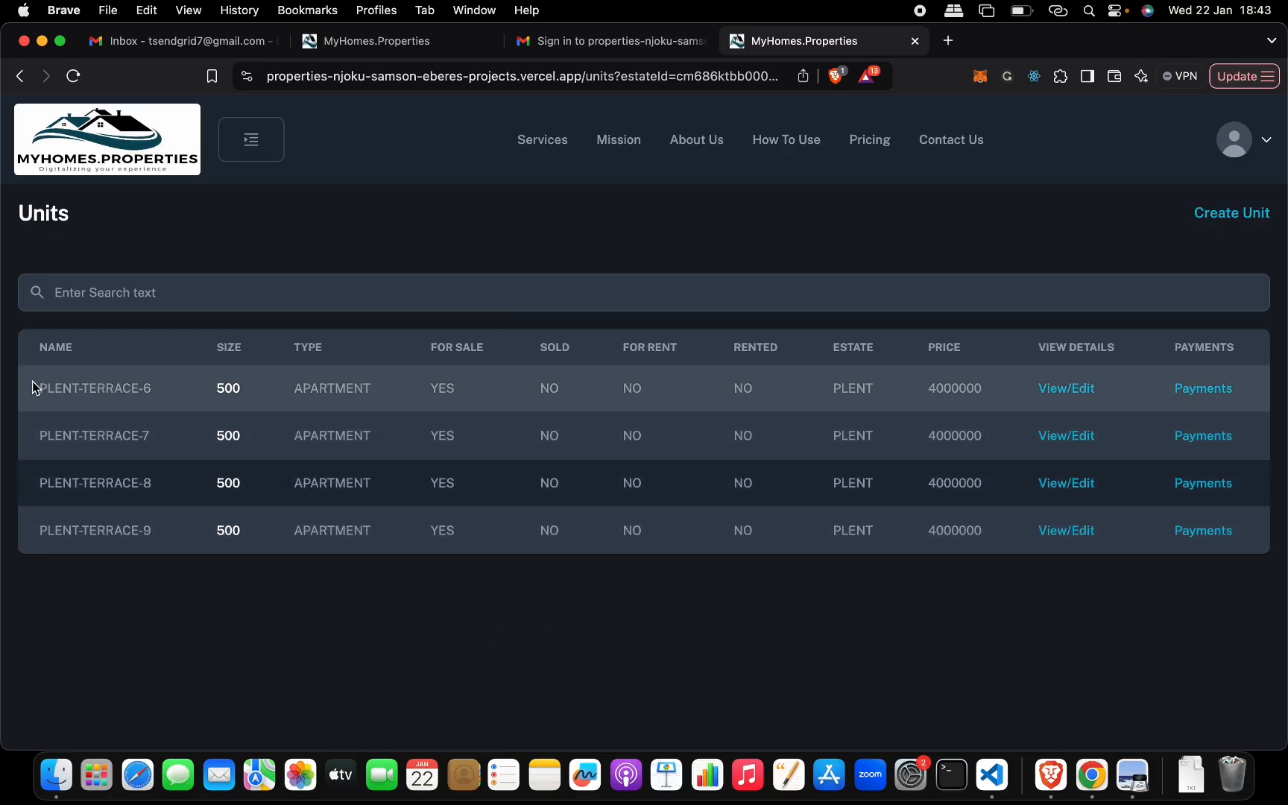
- Review the newly created units and view the details and media of PLENT-TERRACE-6
left_click_drag(30, 395, 214, 603)
left_click(213, 603)
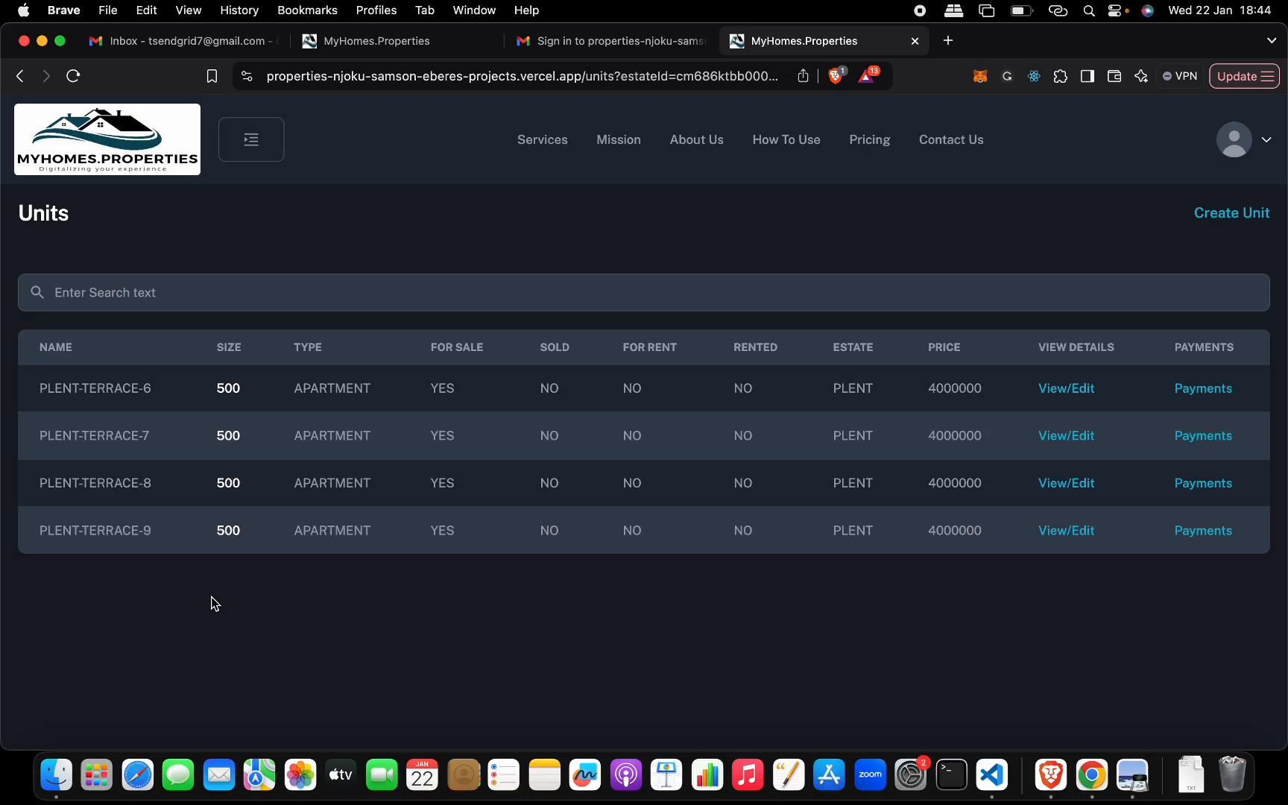
left_click(1080, 392)
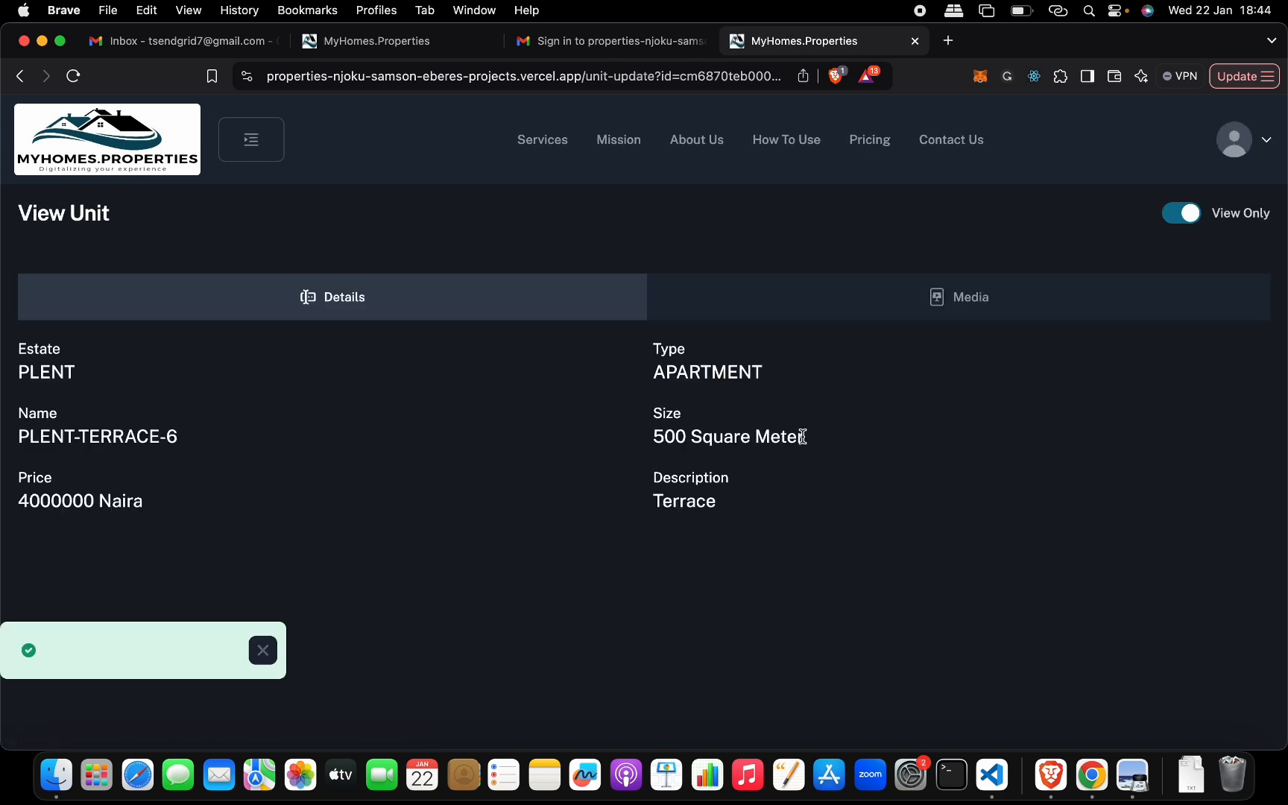
left_click(997, 308)
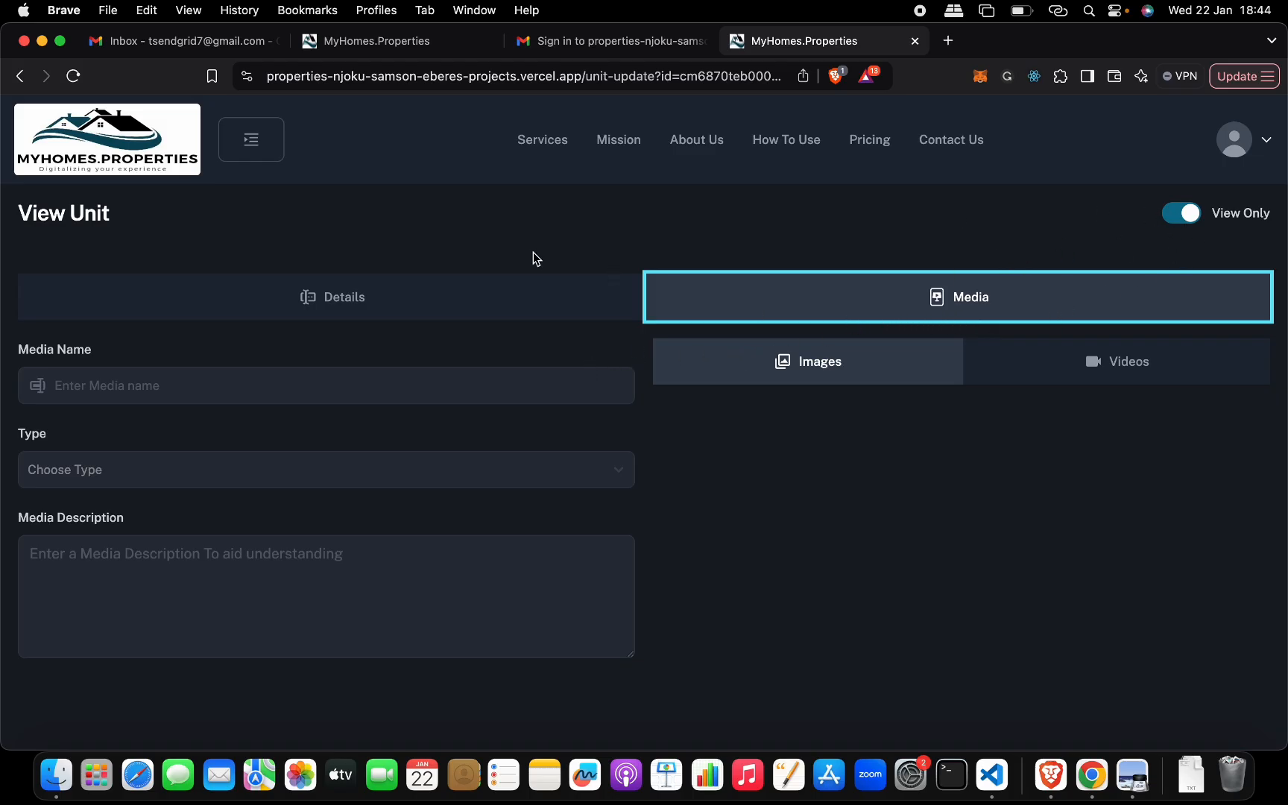
- Open the list of all the active partner's units
left_click(267, 149)
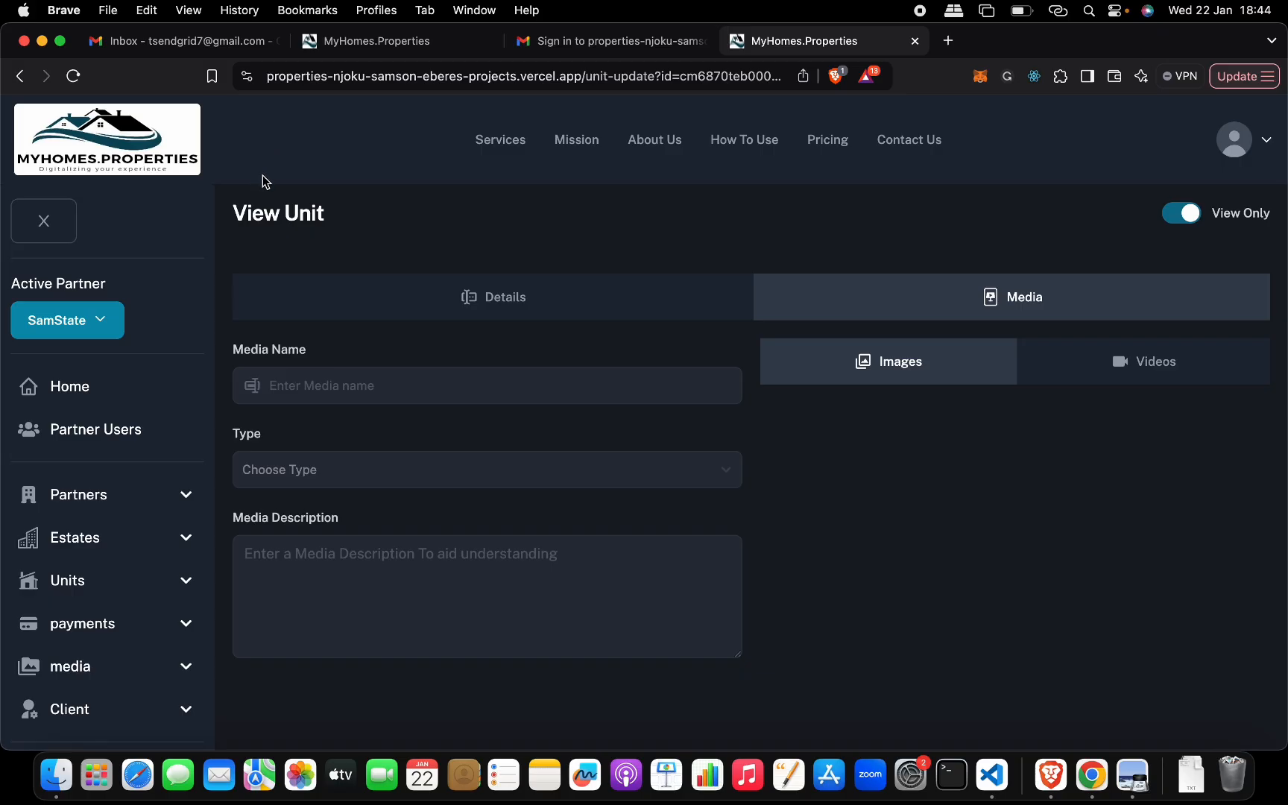
scroll(159, 358, "down", 1)
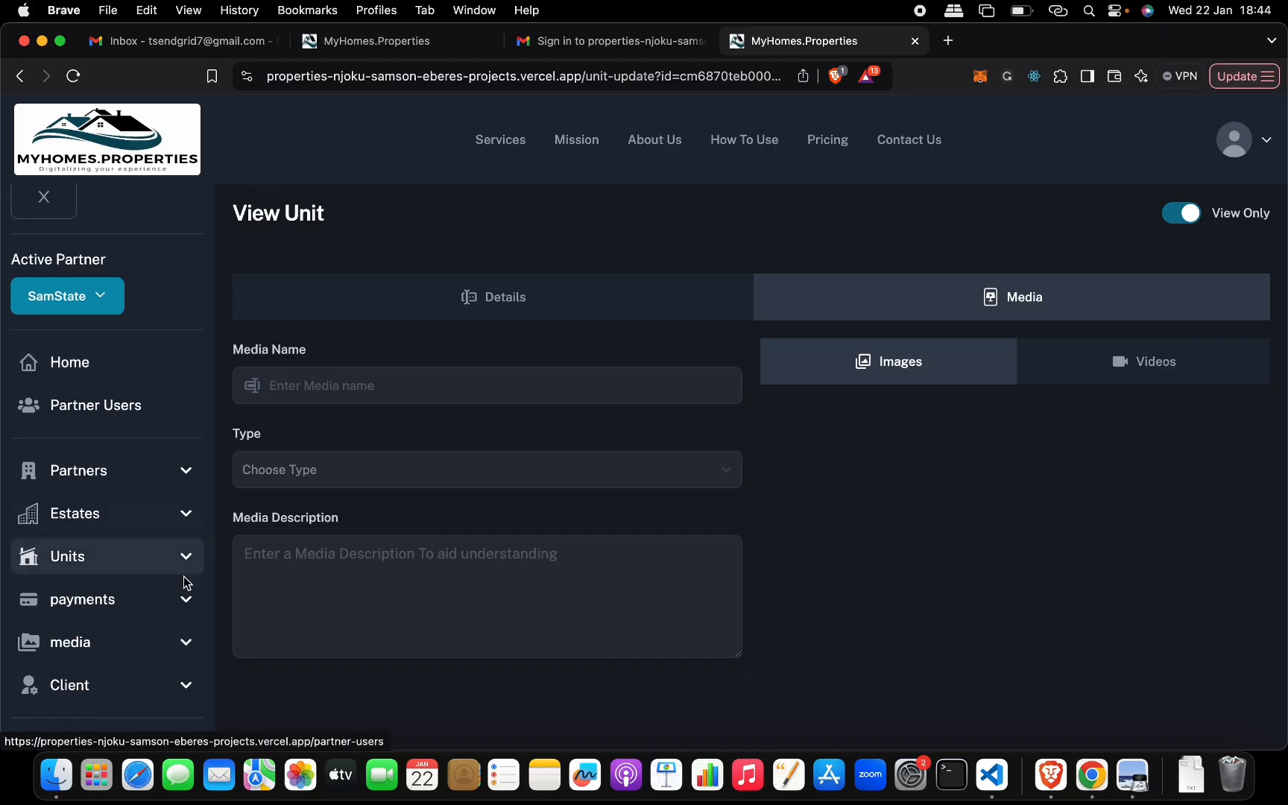
left_click(105, 561)
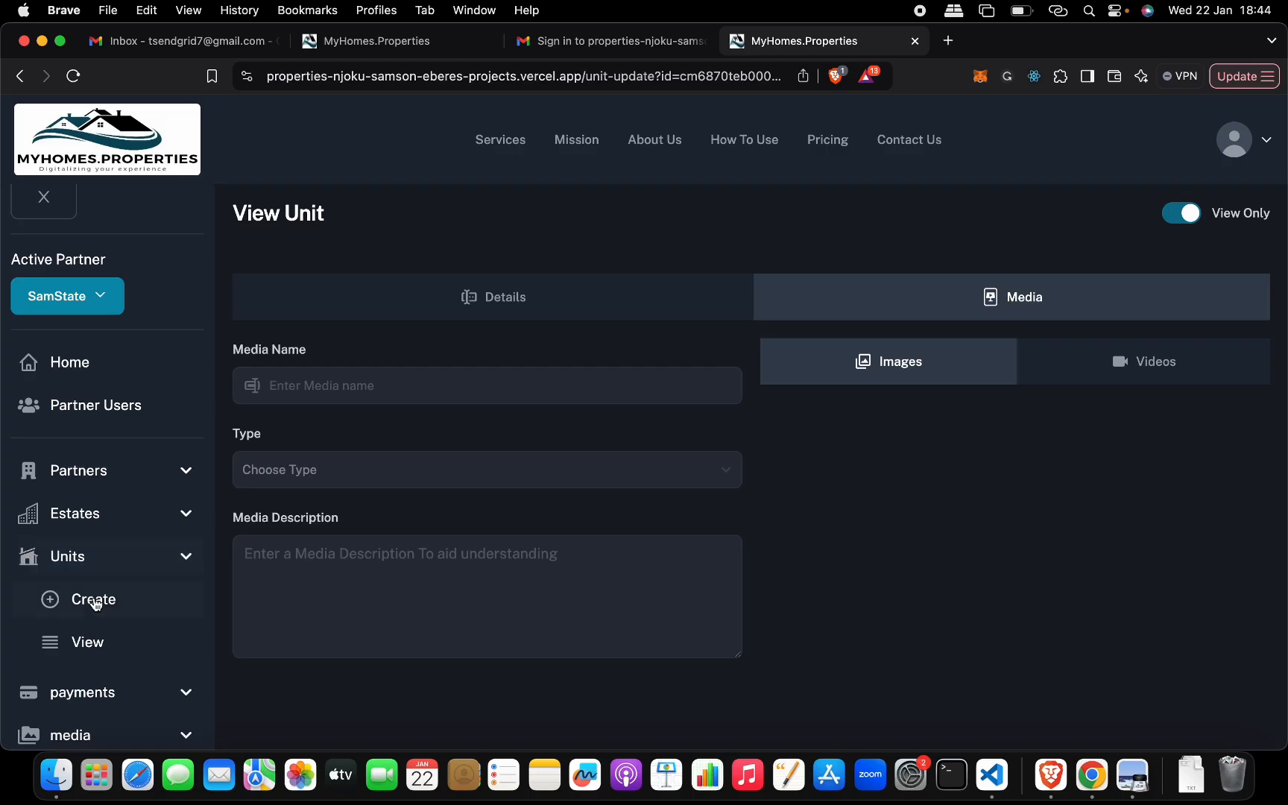
left_click(95, 647)
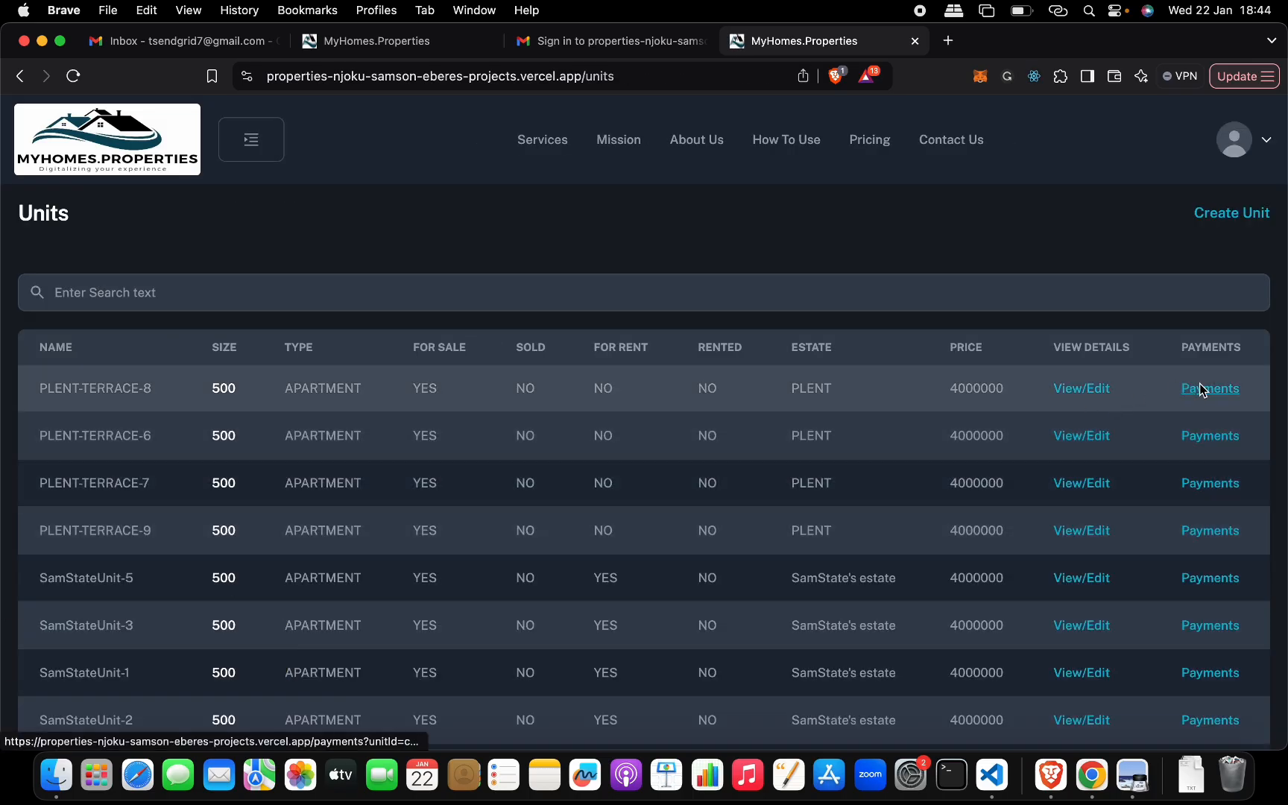
- Show the payment report for unit PLENT-TERRACE-8 and start creating a payment for that unit
left_click(1213, 389)
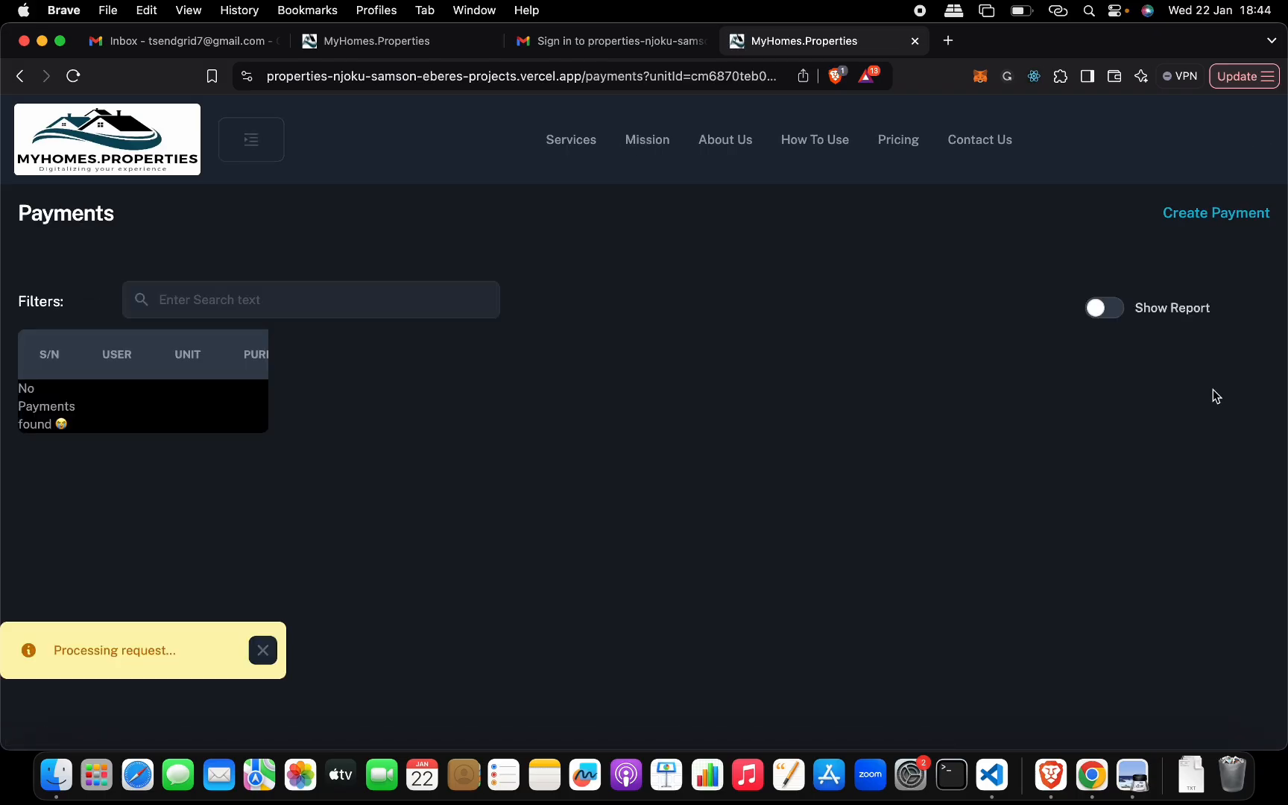
left_click(1114, 313)
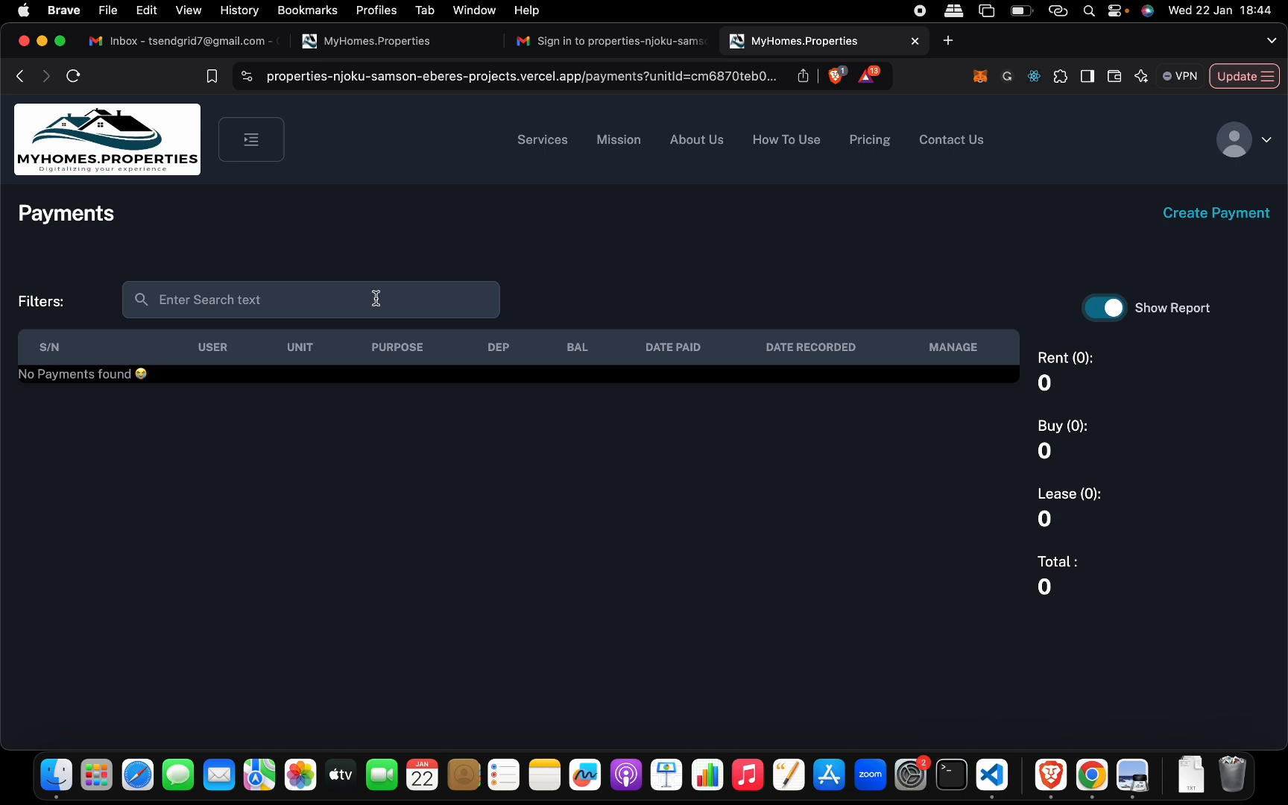
left_click(237, 145)
left_click(1230, 216)
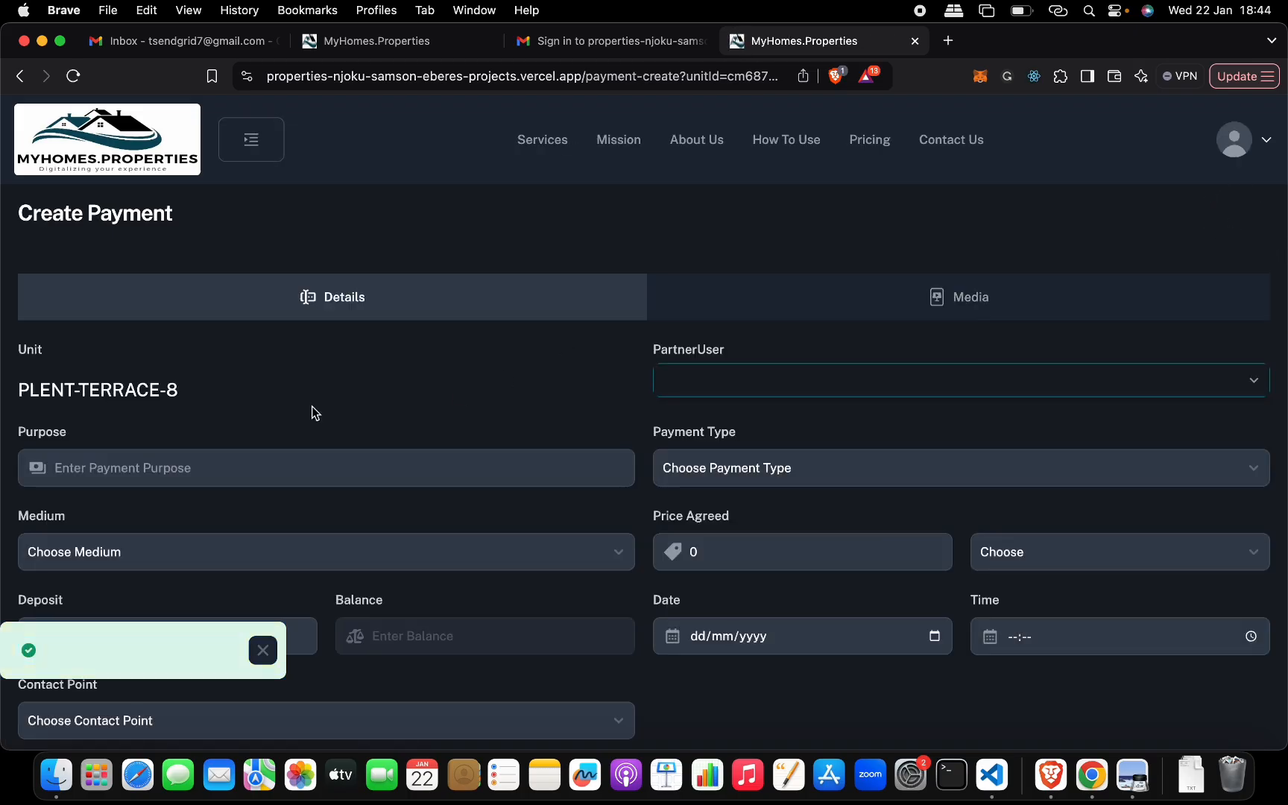
left_click_drag(180, 390, 30, 395)
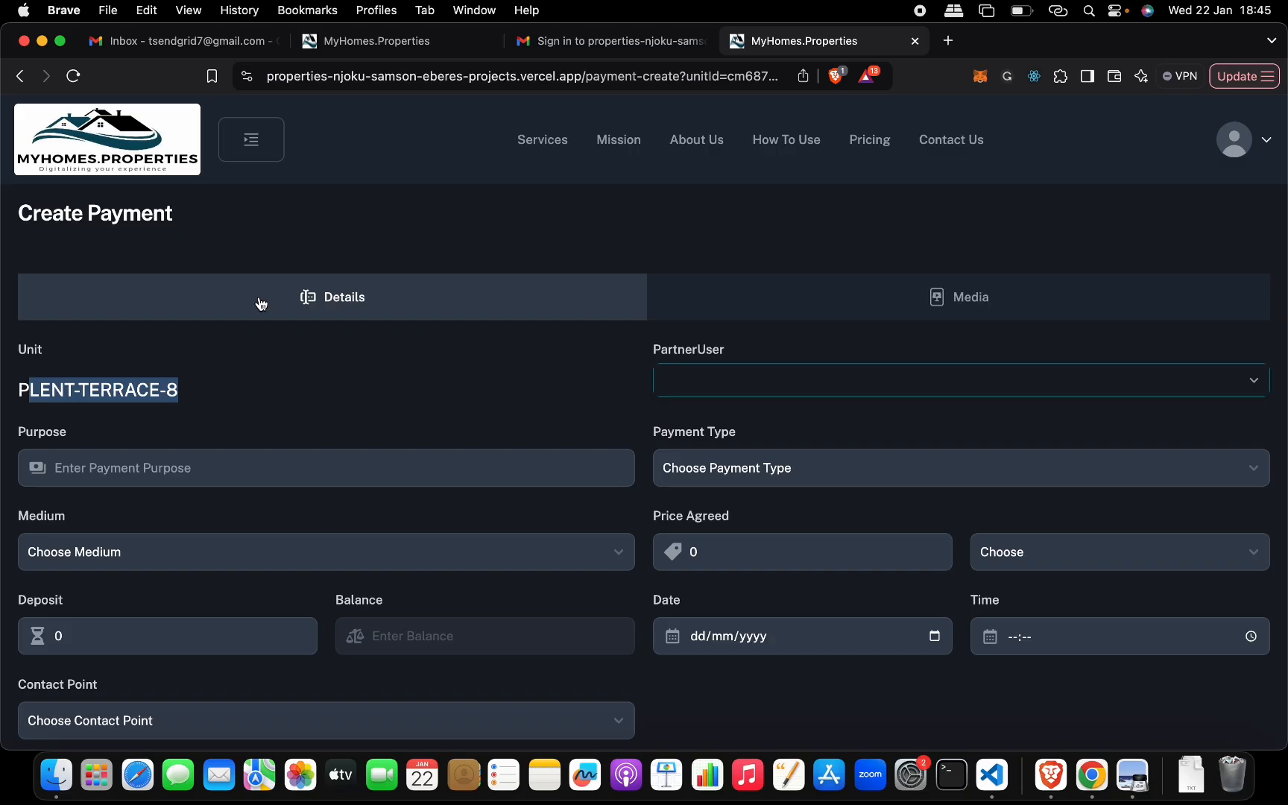
- Open a general payment form that is not tied to a preselected unit
left_click(246, 138)
left_click(123, 625)
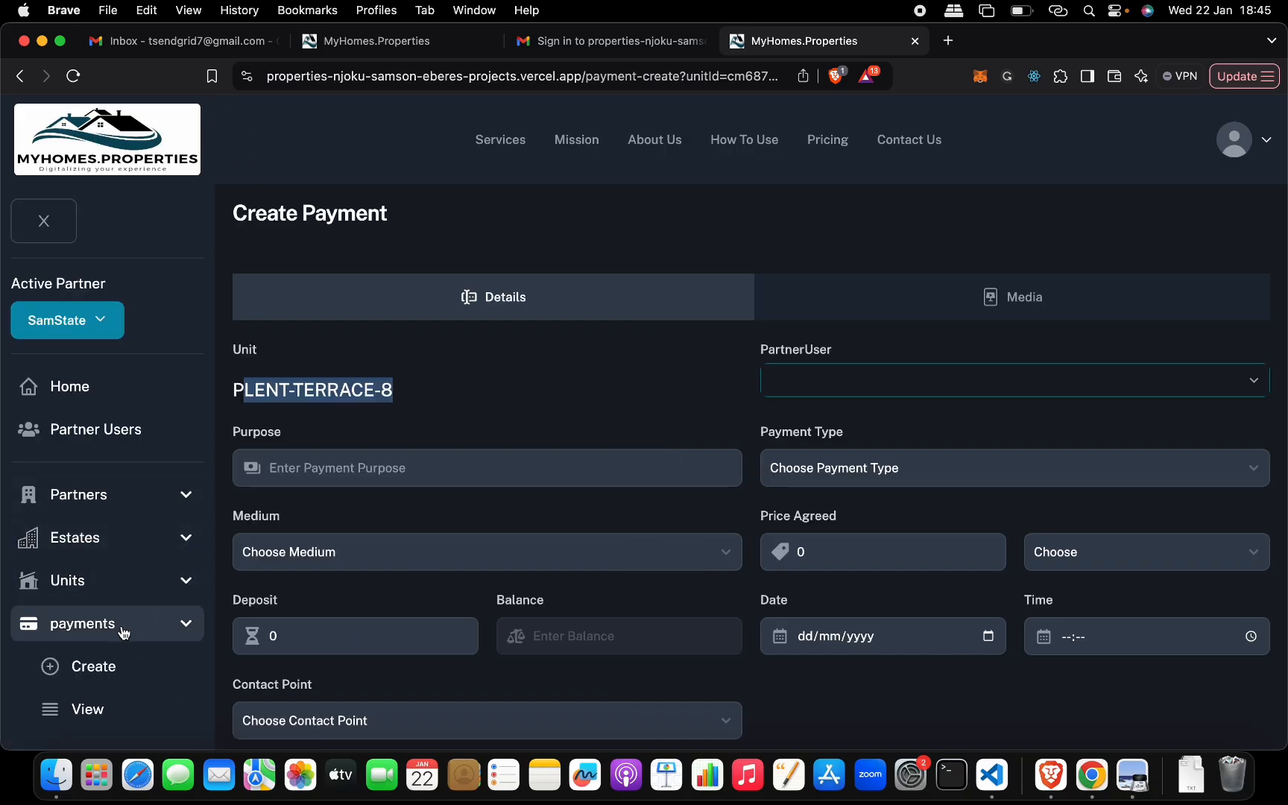
scroll(120, 611, "down", 3)
left_click(116, 563)
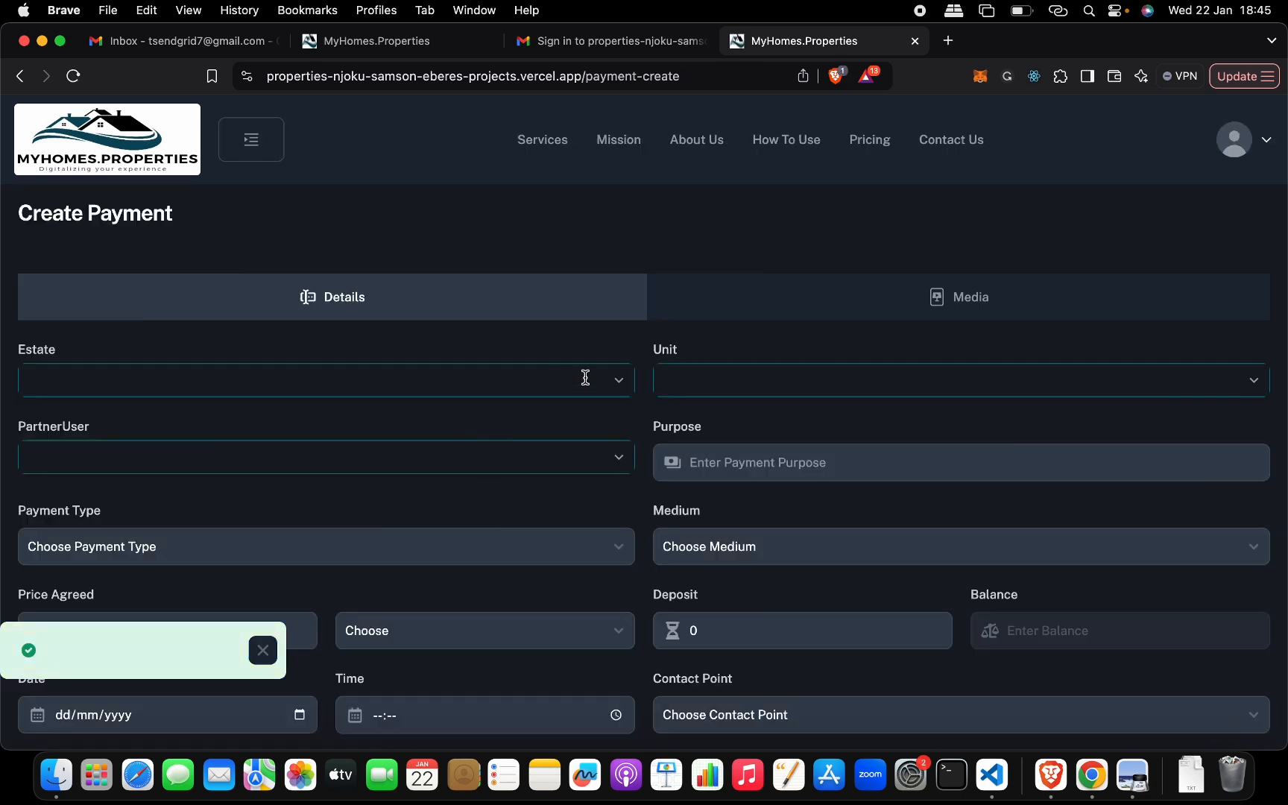
- Set the payment's estate to PLENT and its unit to PLENT-TERRACE-8
left_click(619, 384)
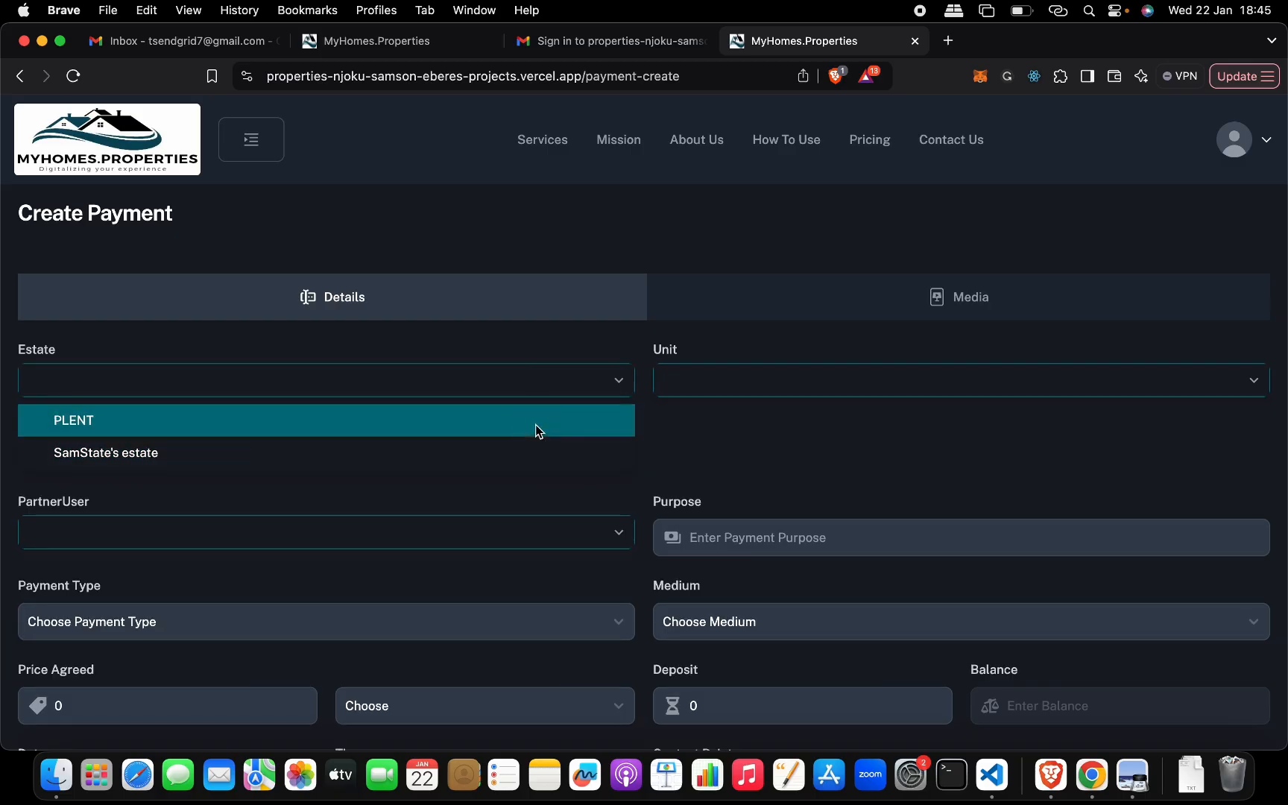
left_click(535, 422)
left_click(751, 375)
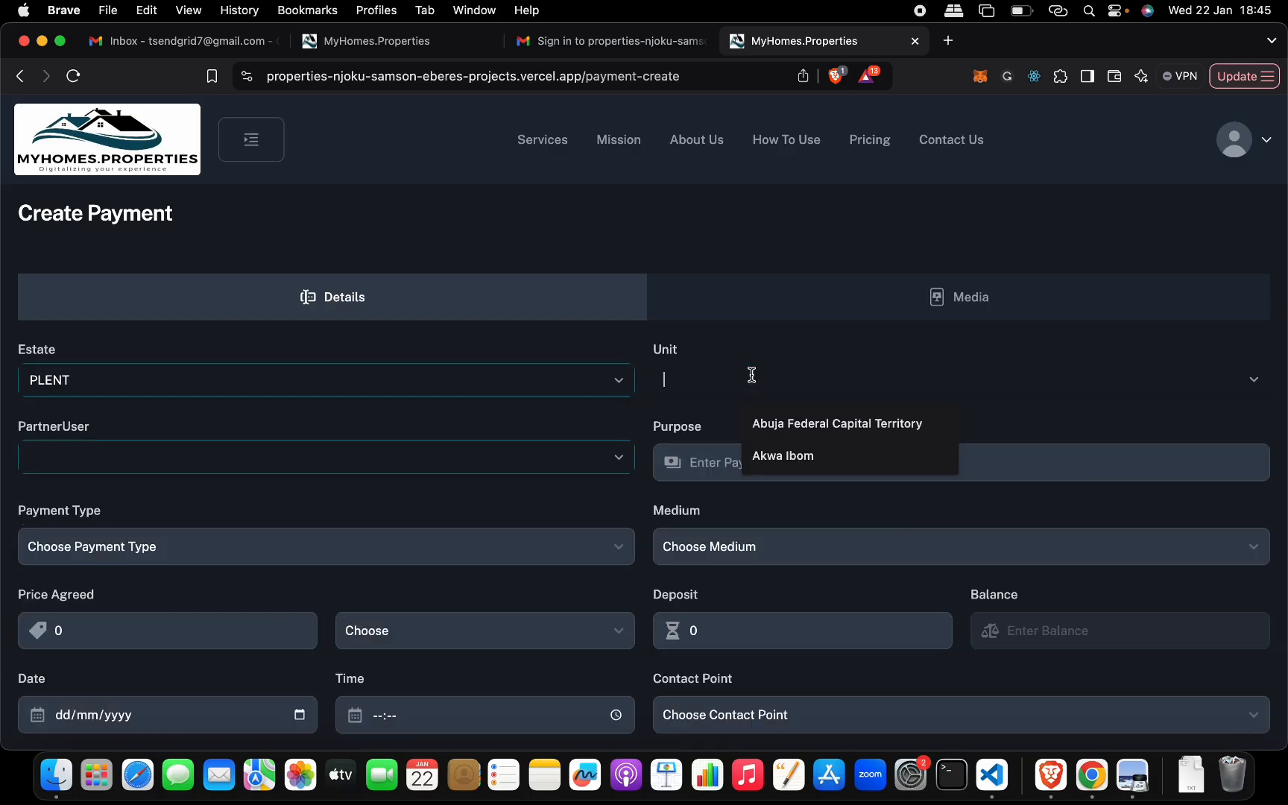
left_click(1252, 386)
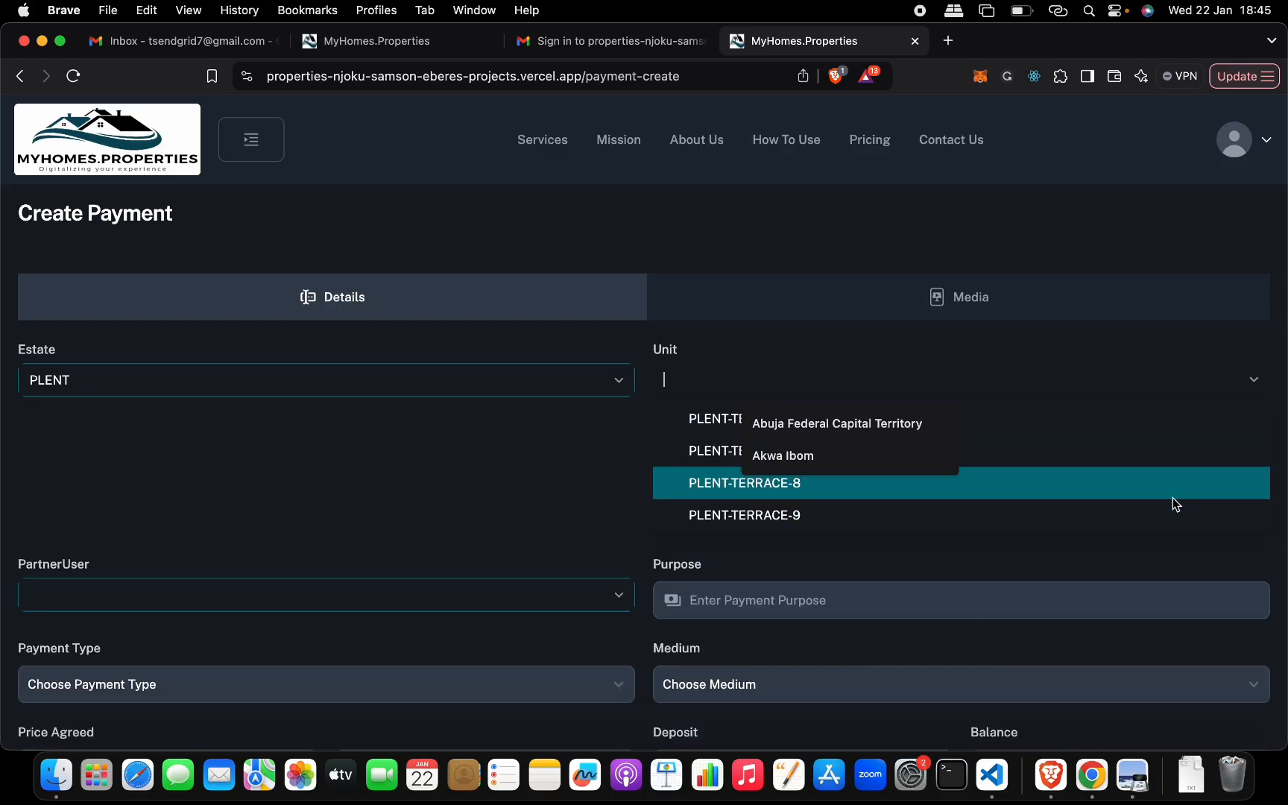
left_click(1170, 497)
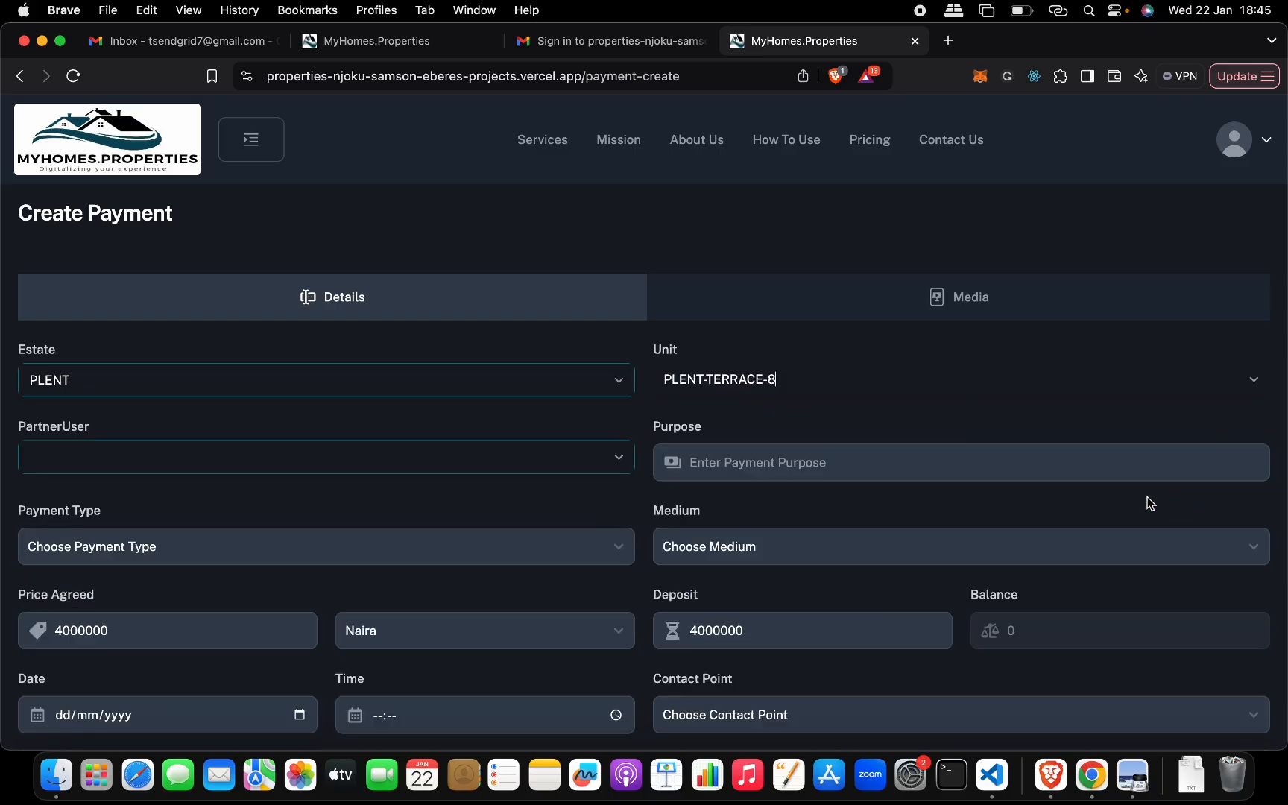
- Select the only listed partner user for the payment and set the purpose to Buy
left_click(618, 456)
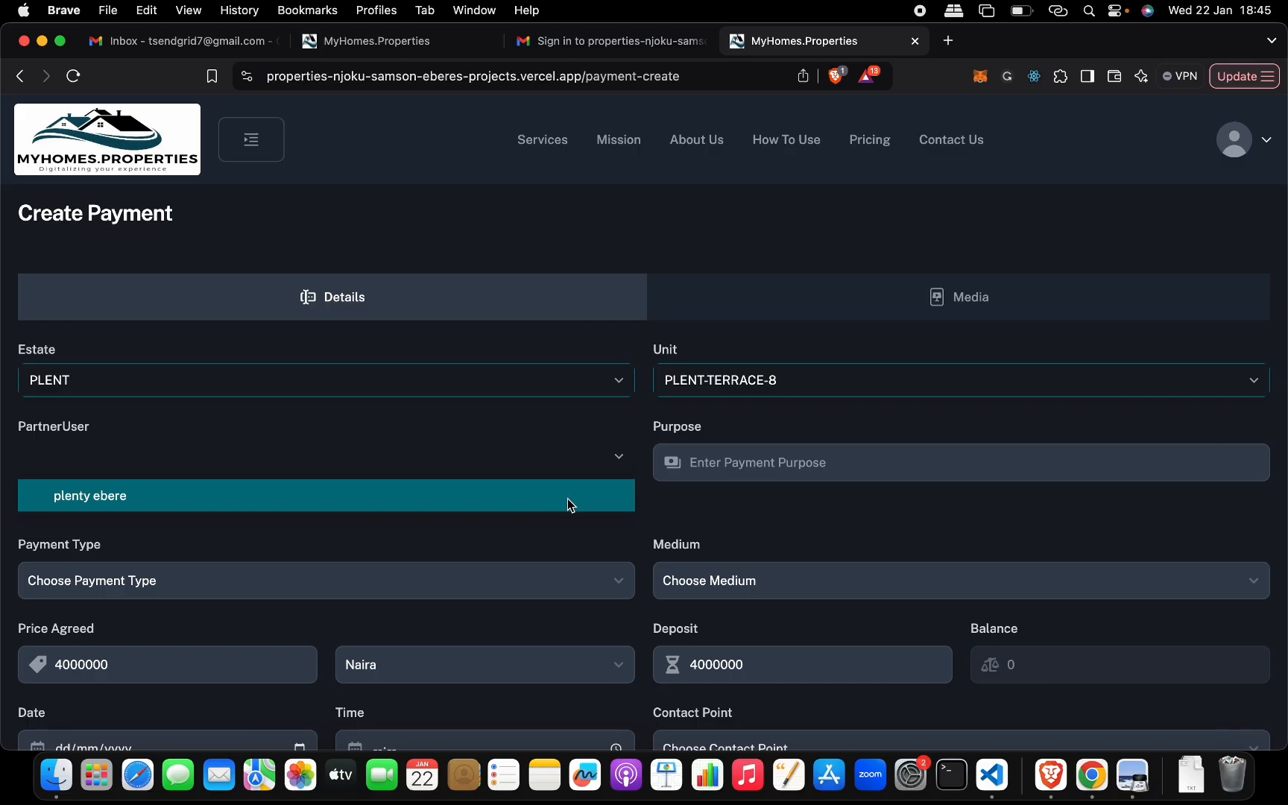
left_click(568, 501)
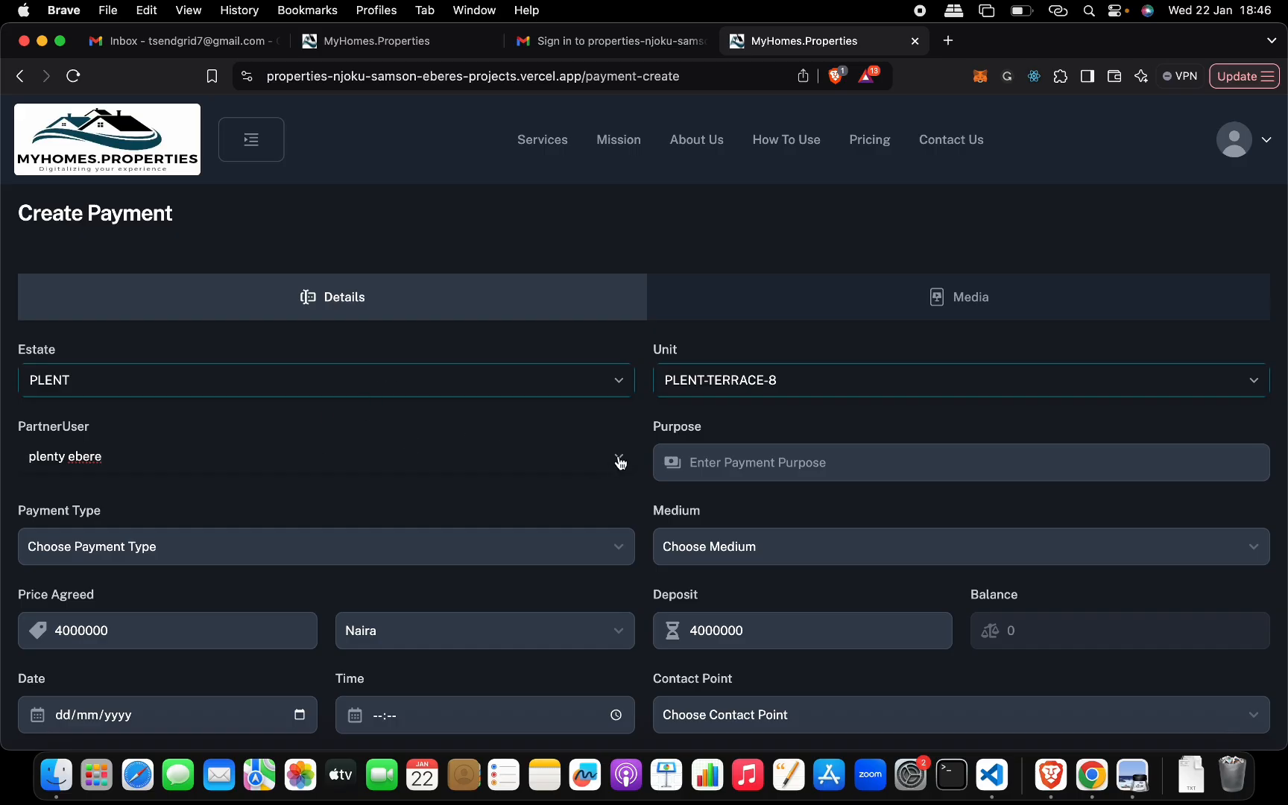
left_click(727, 460)
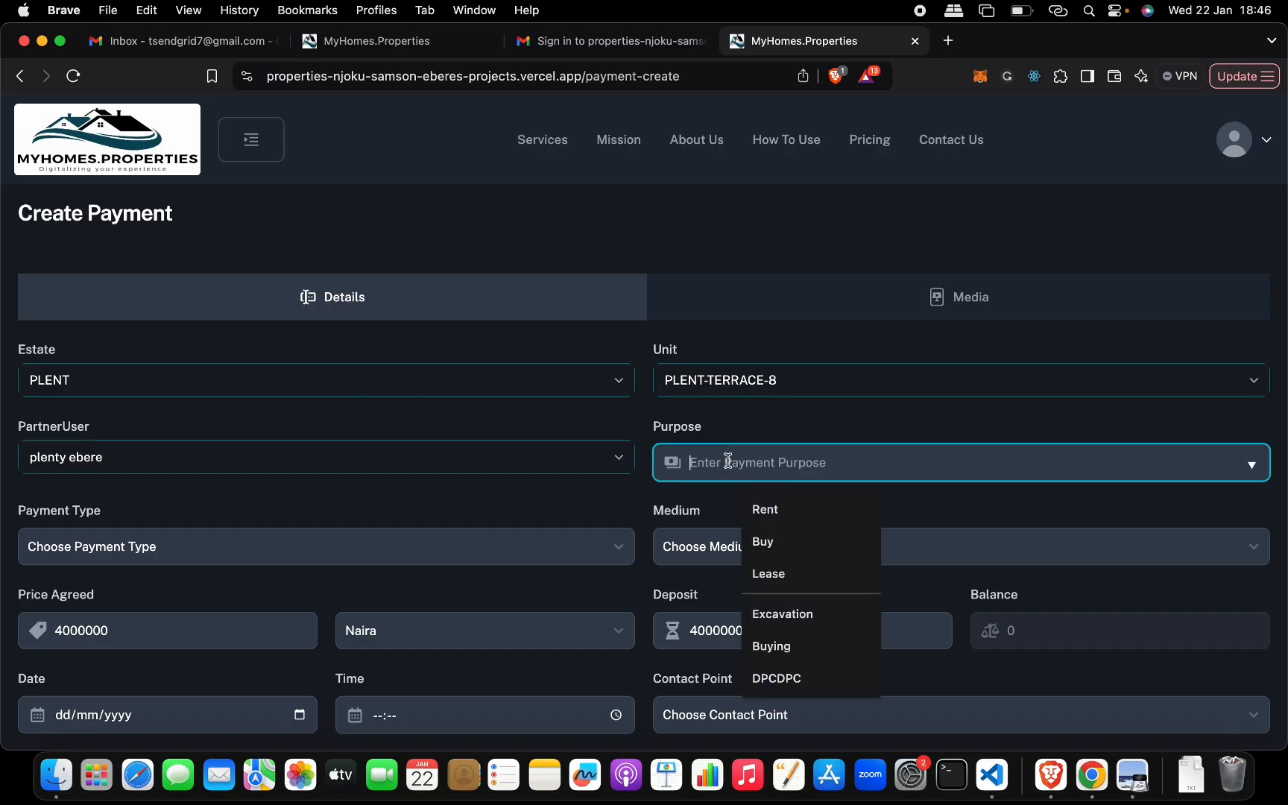
left_click(796, 543)
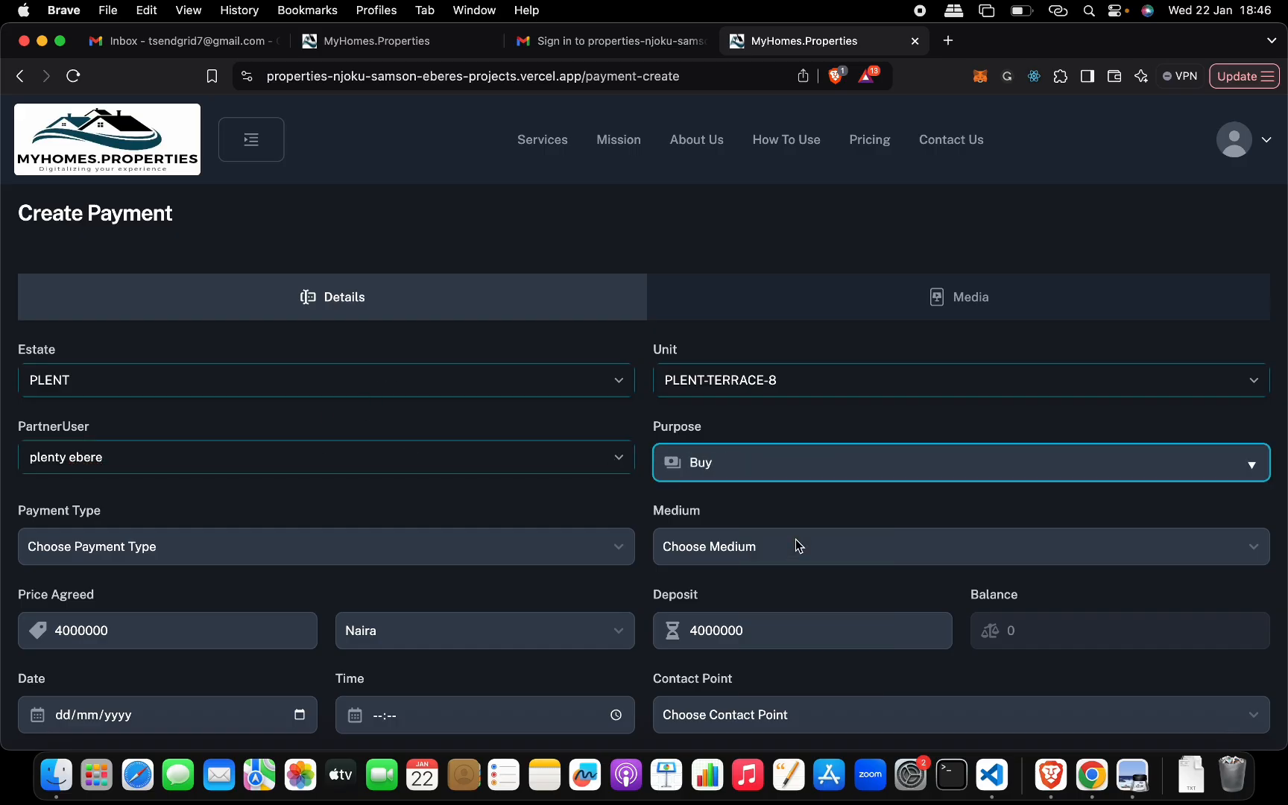
- Set the payment type to ONE_TIME and the medium to BANK_TRANSFER
scroll(610, 556, "down", 2)
scroll(608, 552, "down", 1)
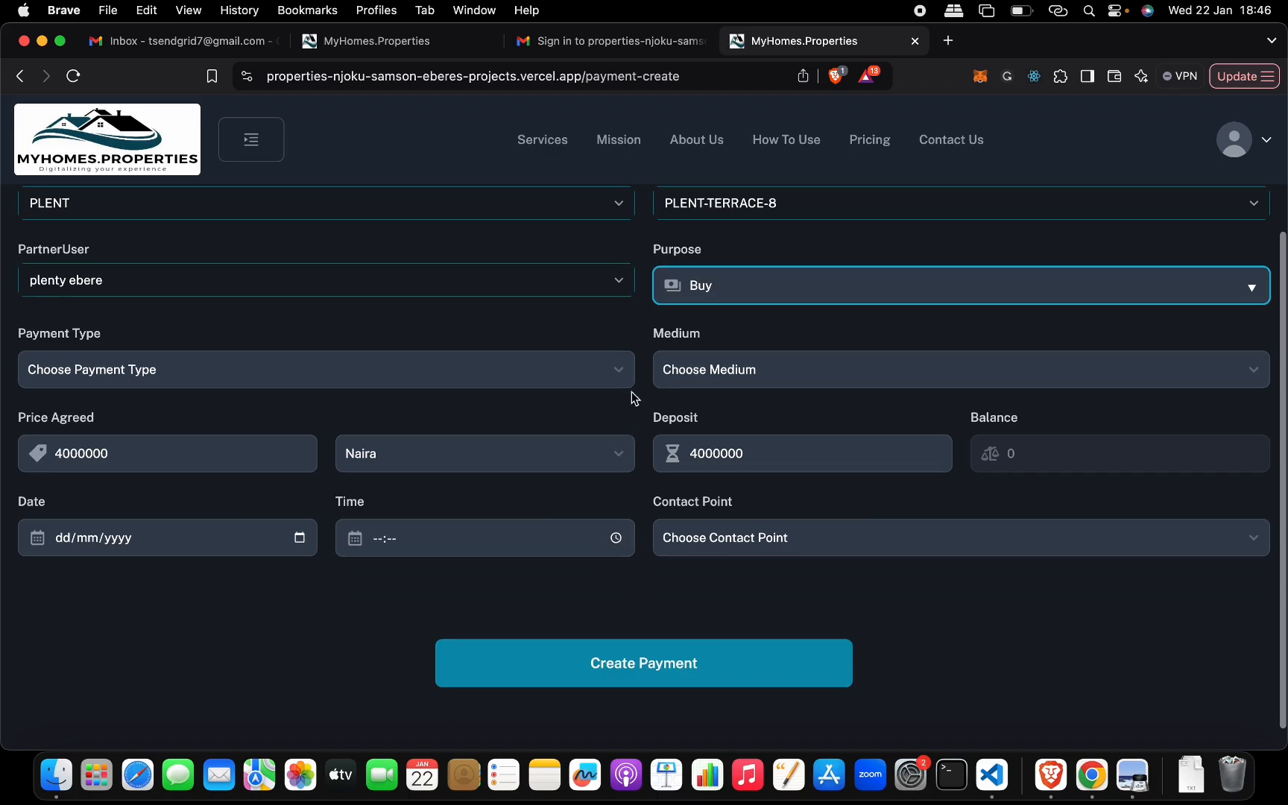
left_click(620, 370)
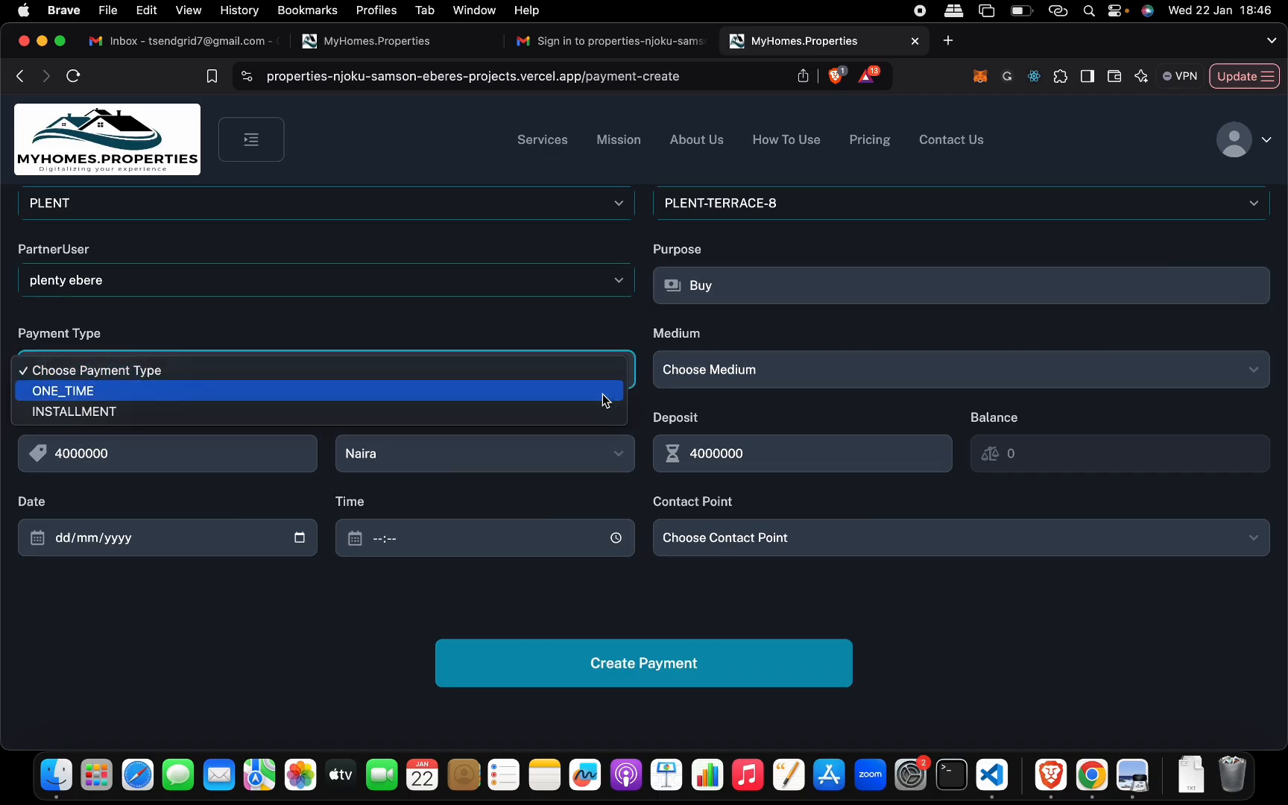
left_click(603, 393)
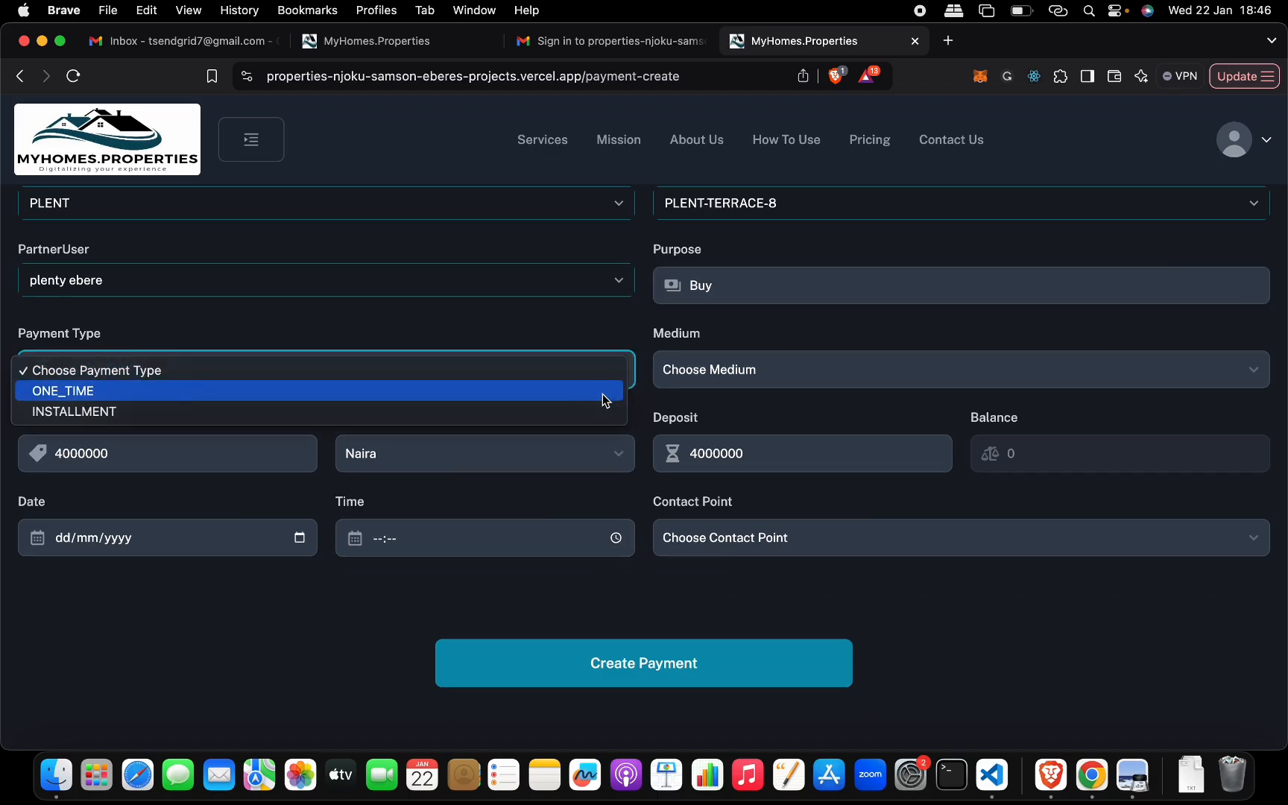
left_click(733, 370)
left_click(749, 412)
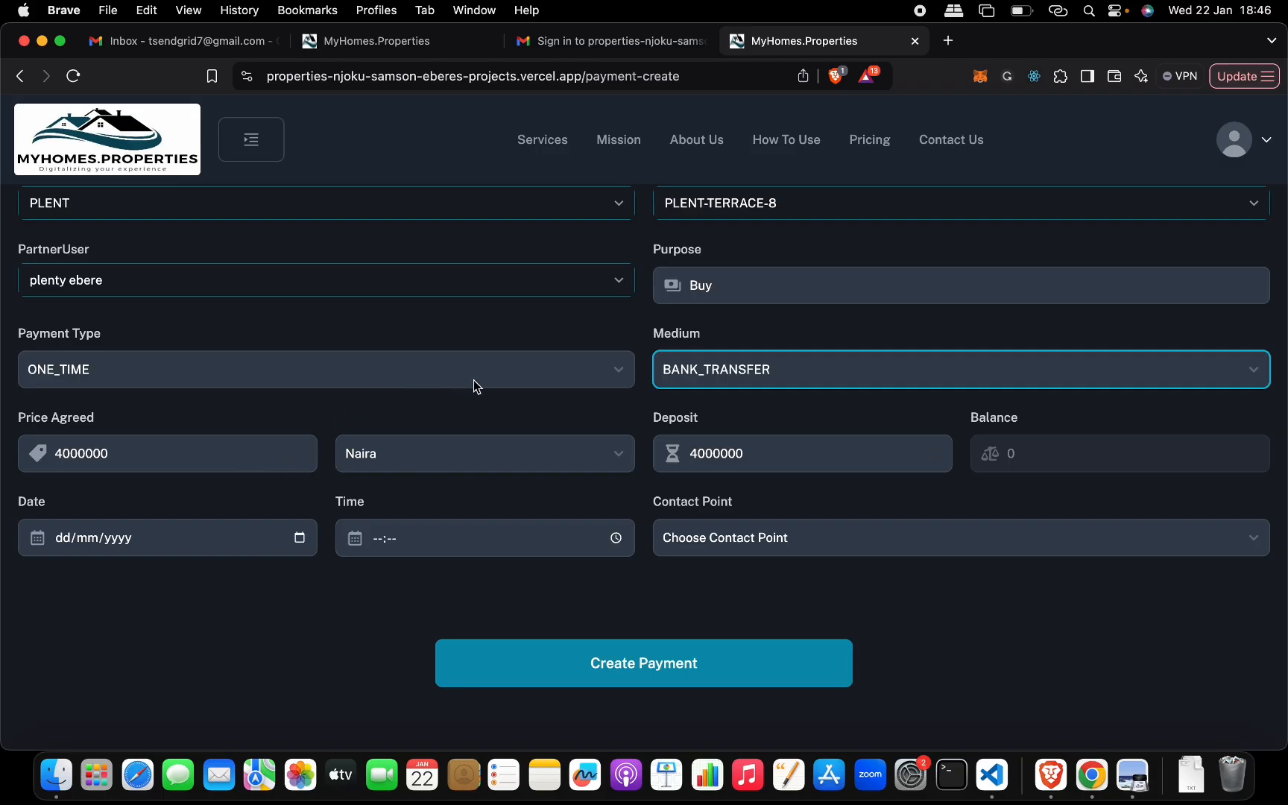
- Try an INSTALLMENT payment with a deposit of 2000000
left_click(526, 373)
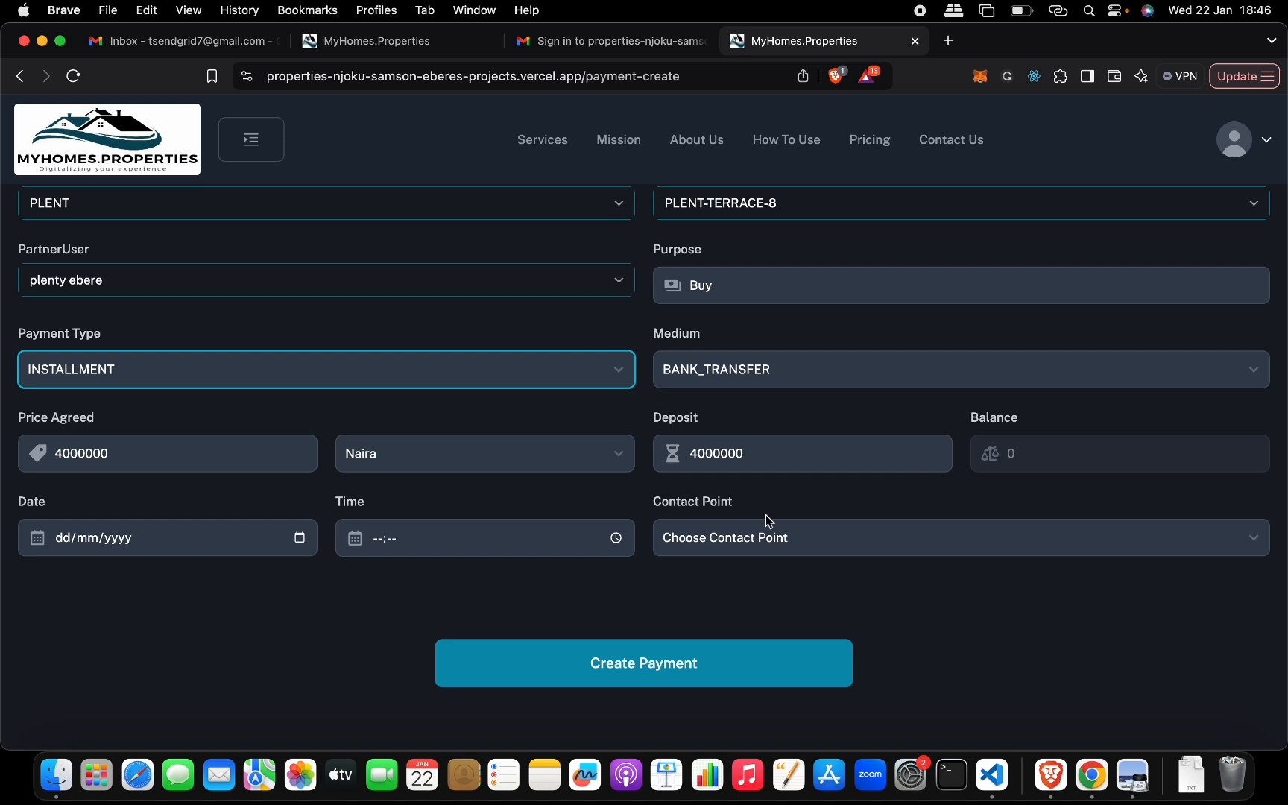
left_click(769, 455)
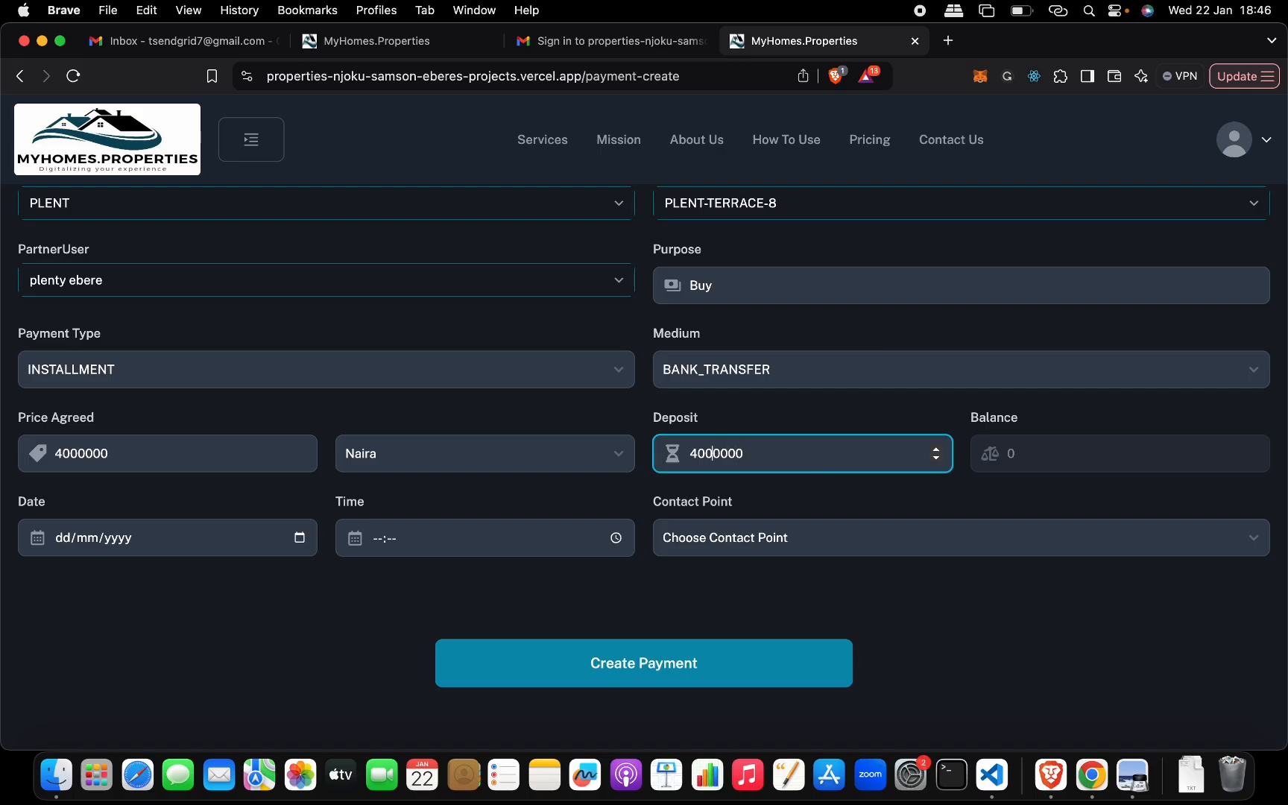
key("BackSpace")
type("2")
left_click(1033, 454)
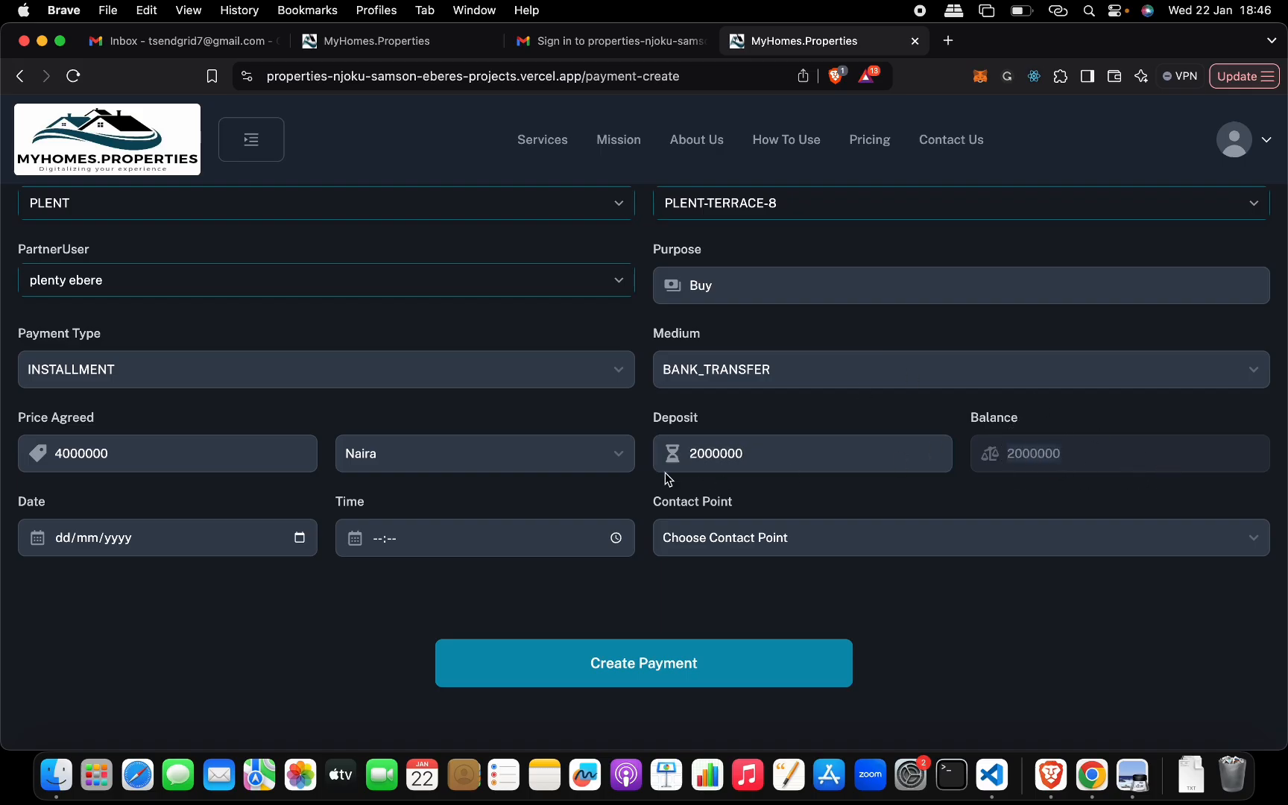
- Switch the payment type back to ONE_TIME and set the deposit to 4000000
left_click(575, 371)
left_click(553, 348)
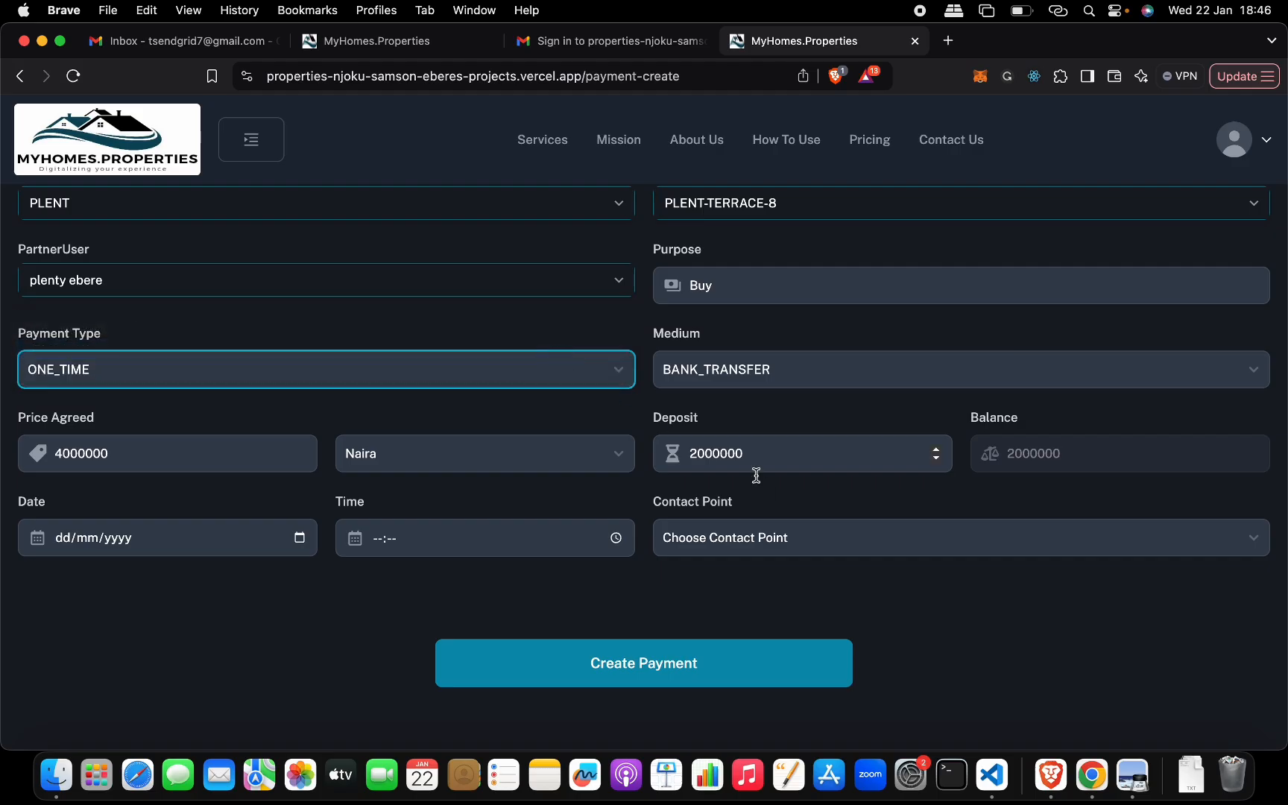
left_click(698, 463)
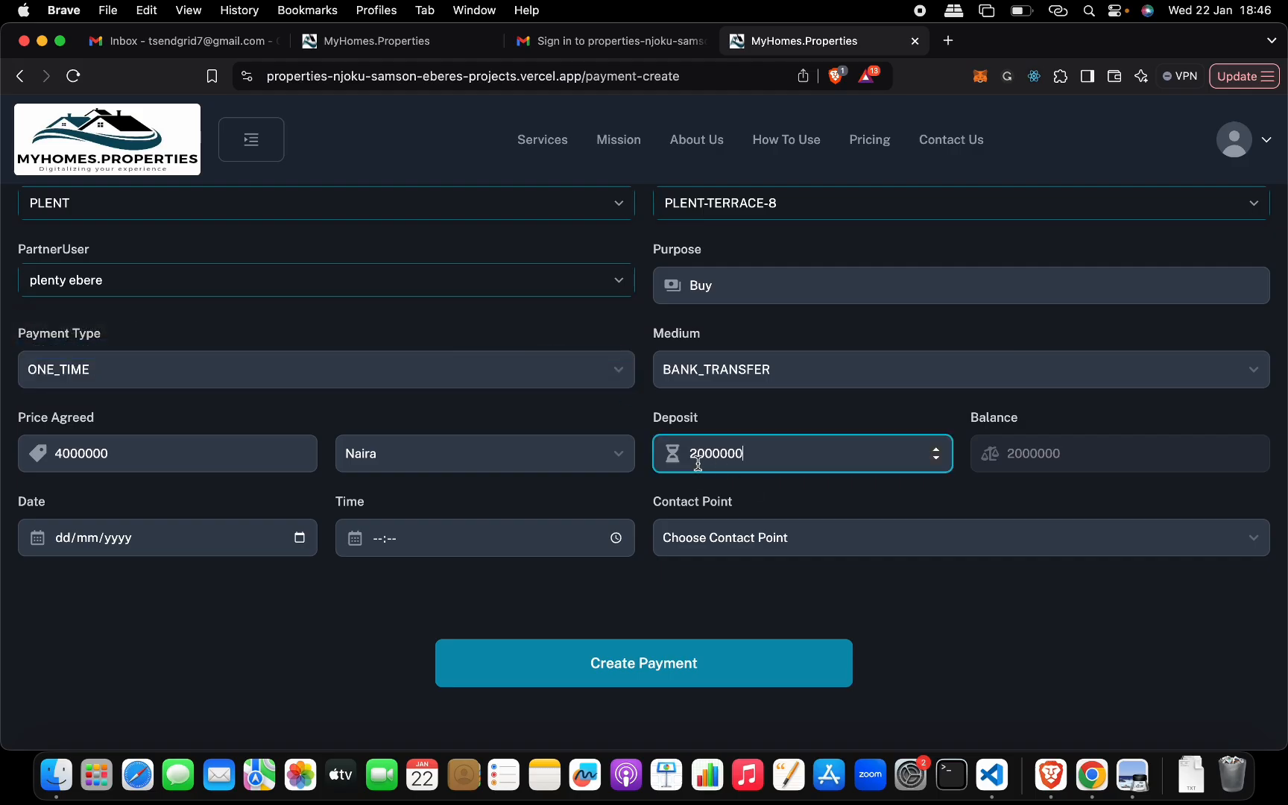
key("BackSpace")
type("4")
left_click(939, 494)
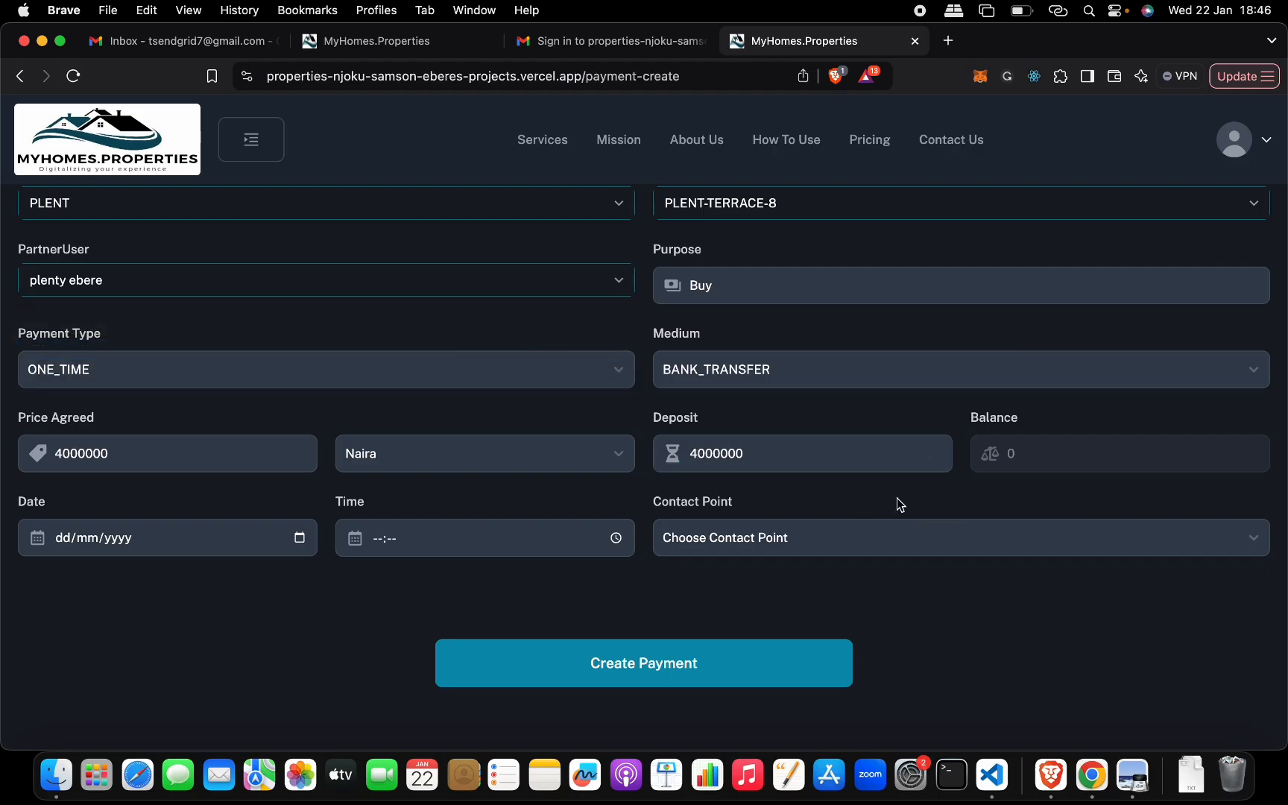
- Create the payment with Facebook as contact point, dated 22/01/2025 at 18:47
left_click(736, 540)
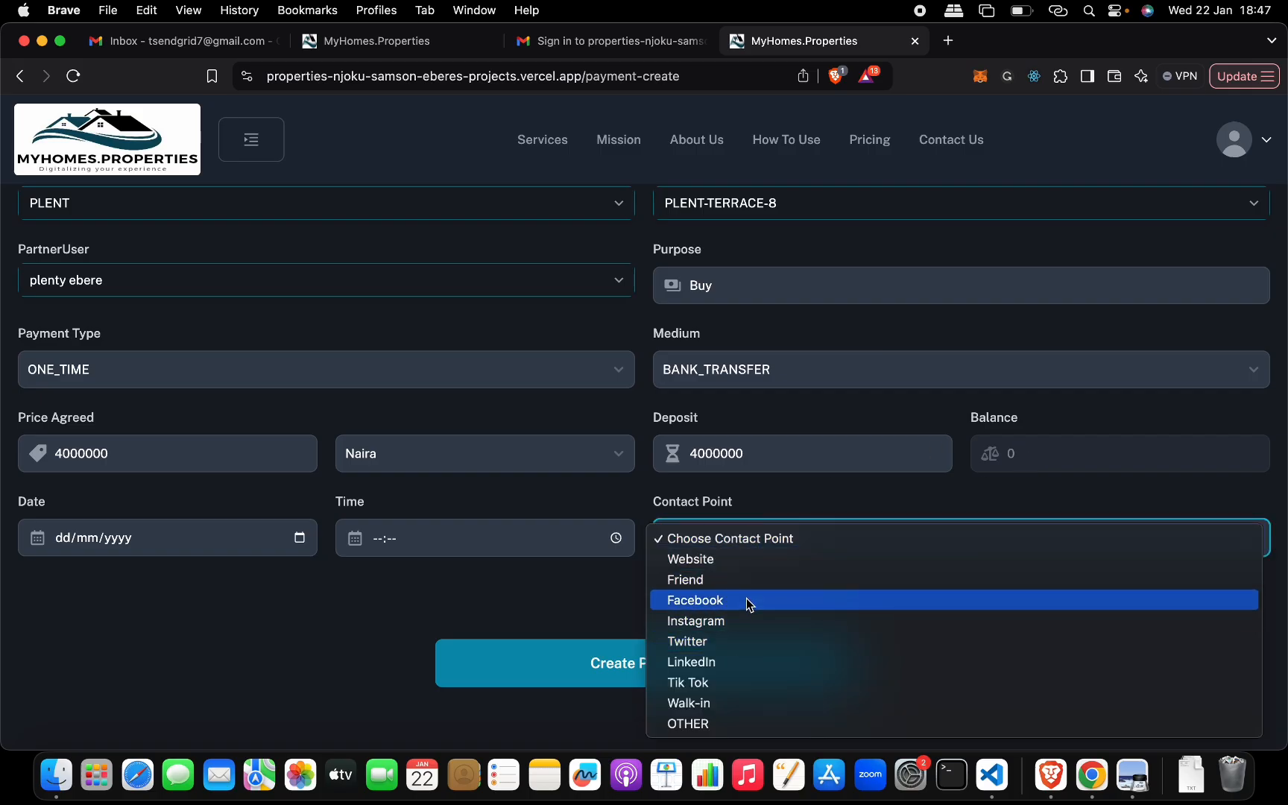
left_click(745, 600)
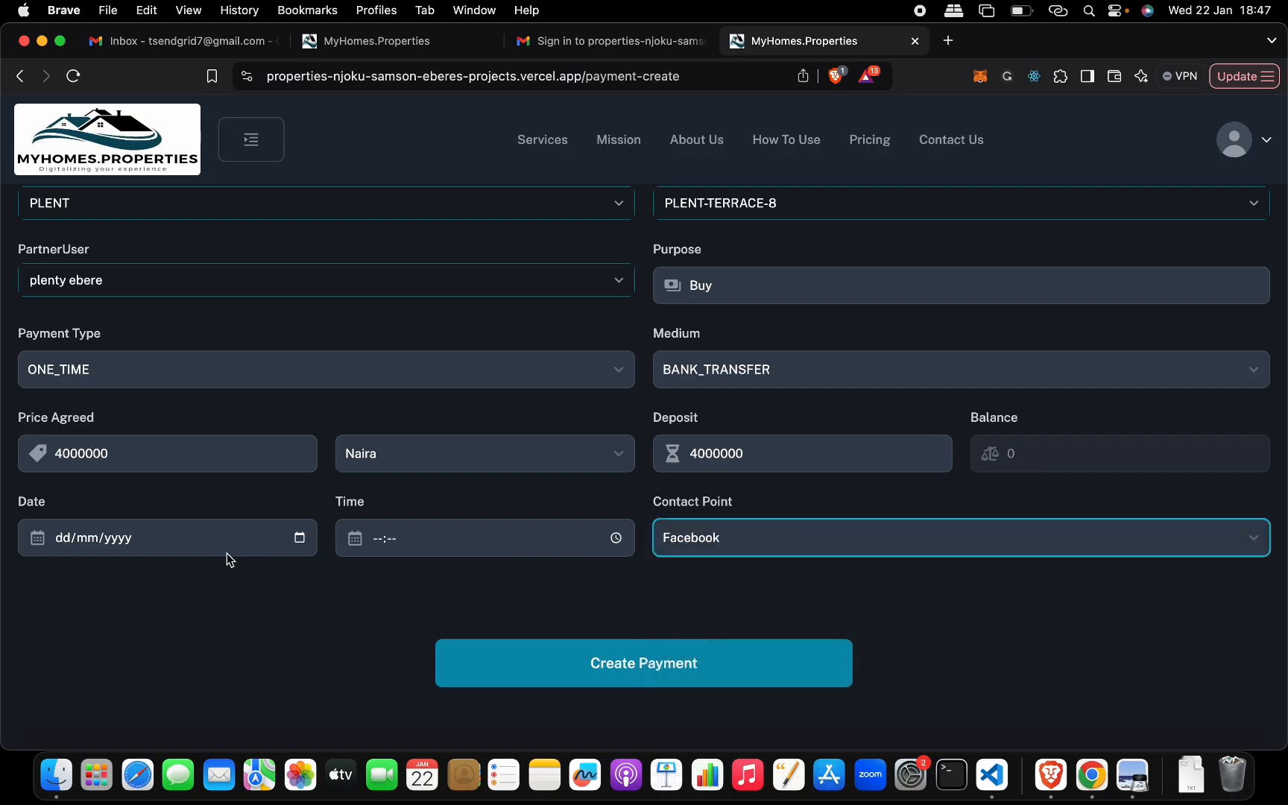
left_click(299, 538)
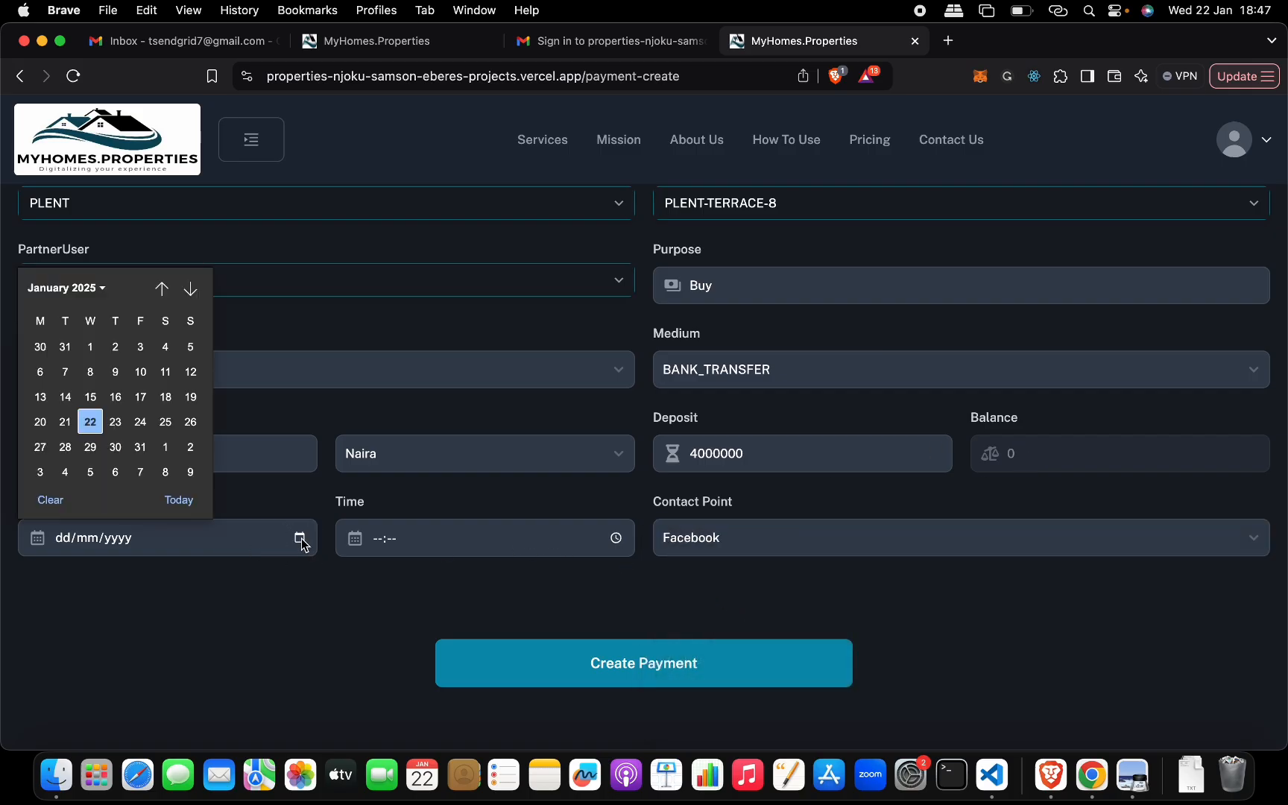
left_click(91, 422)
left_click(618, 538)
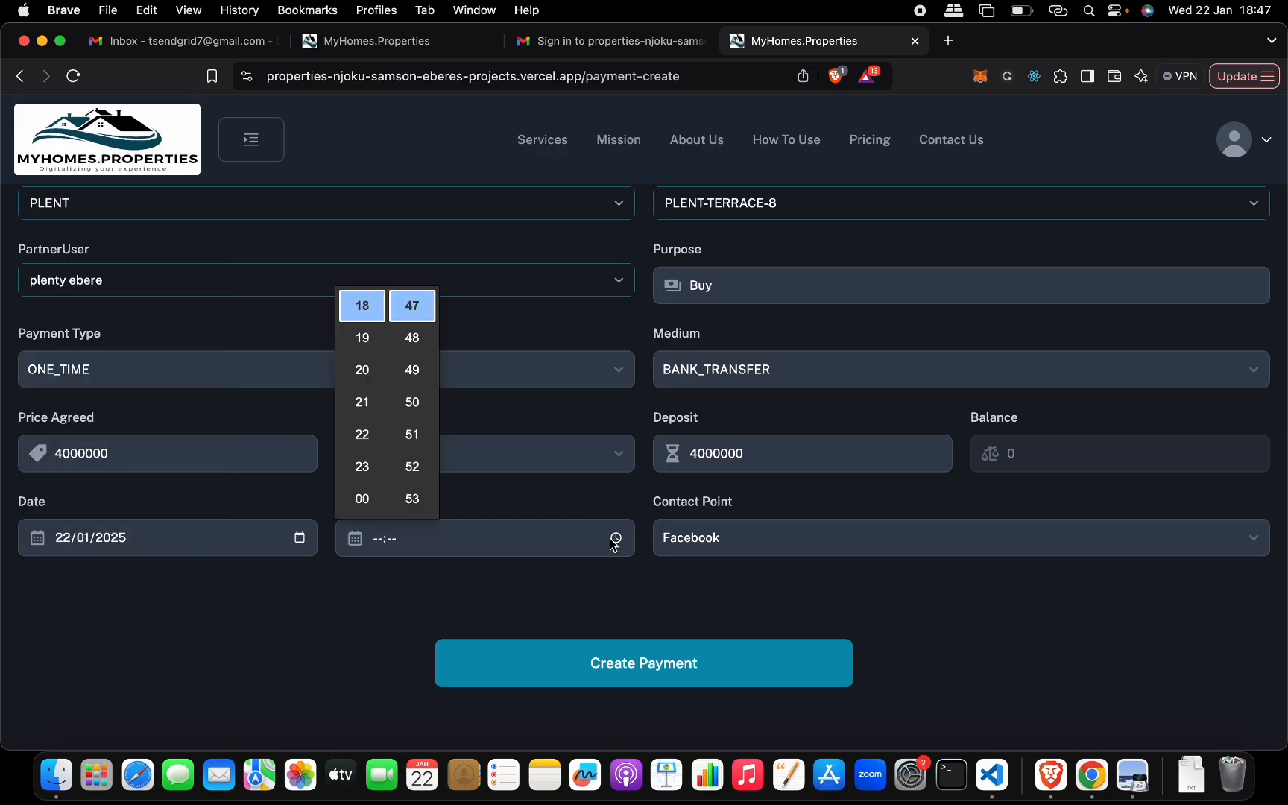
left_click(416, 319)
left_click(392, 577)
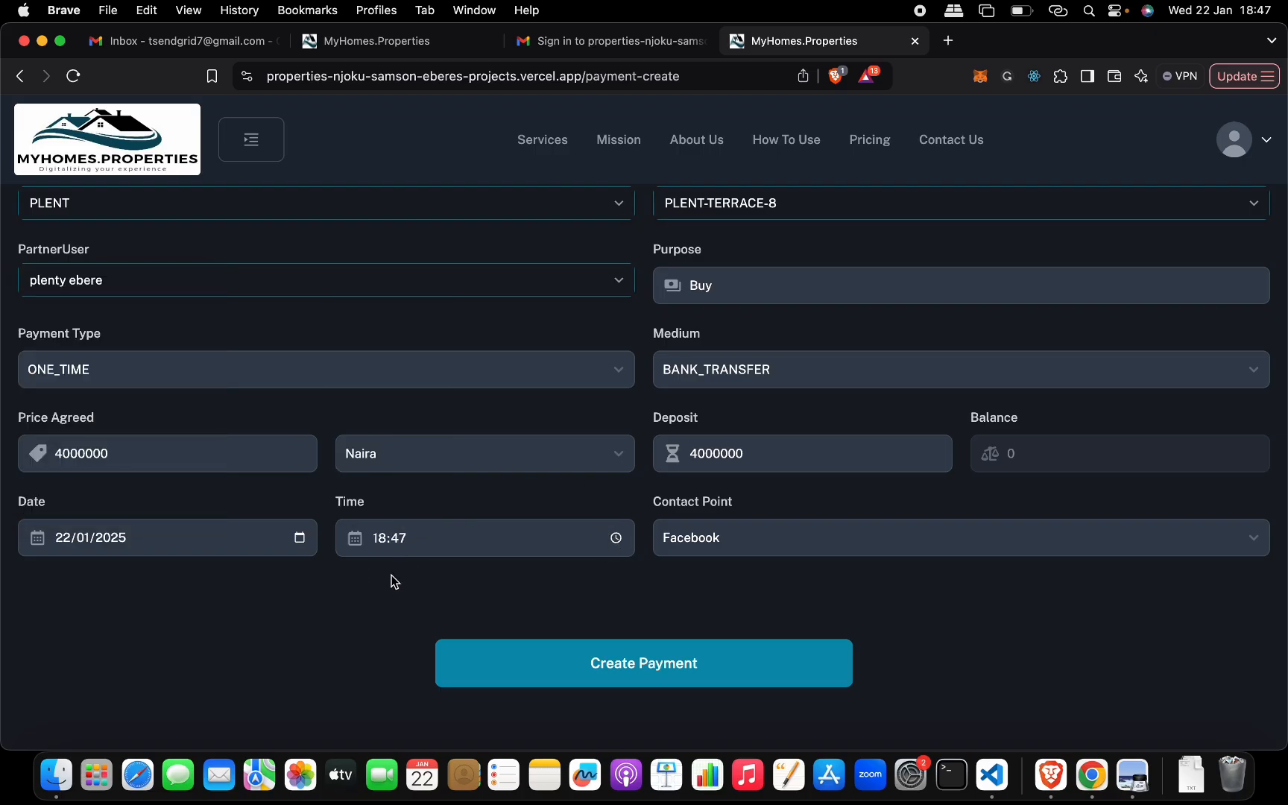
left_click(571, 662)
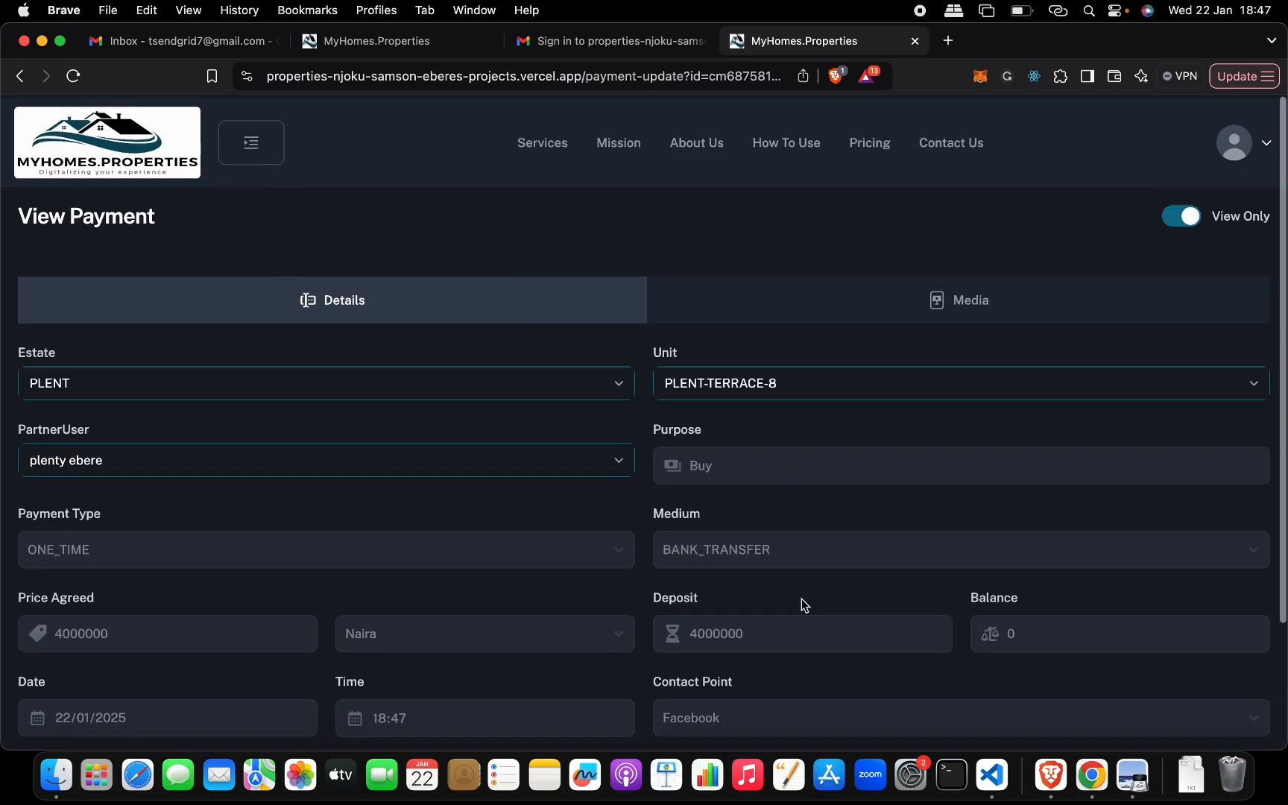
- Enable editing in the new payment's media section and define a media item named receipt of type IMAGE
left_click(789, 296)
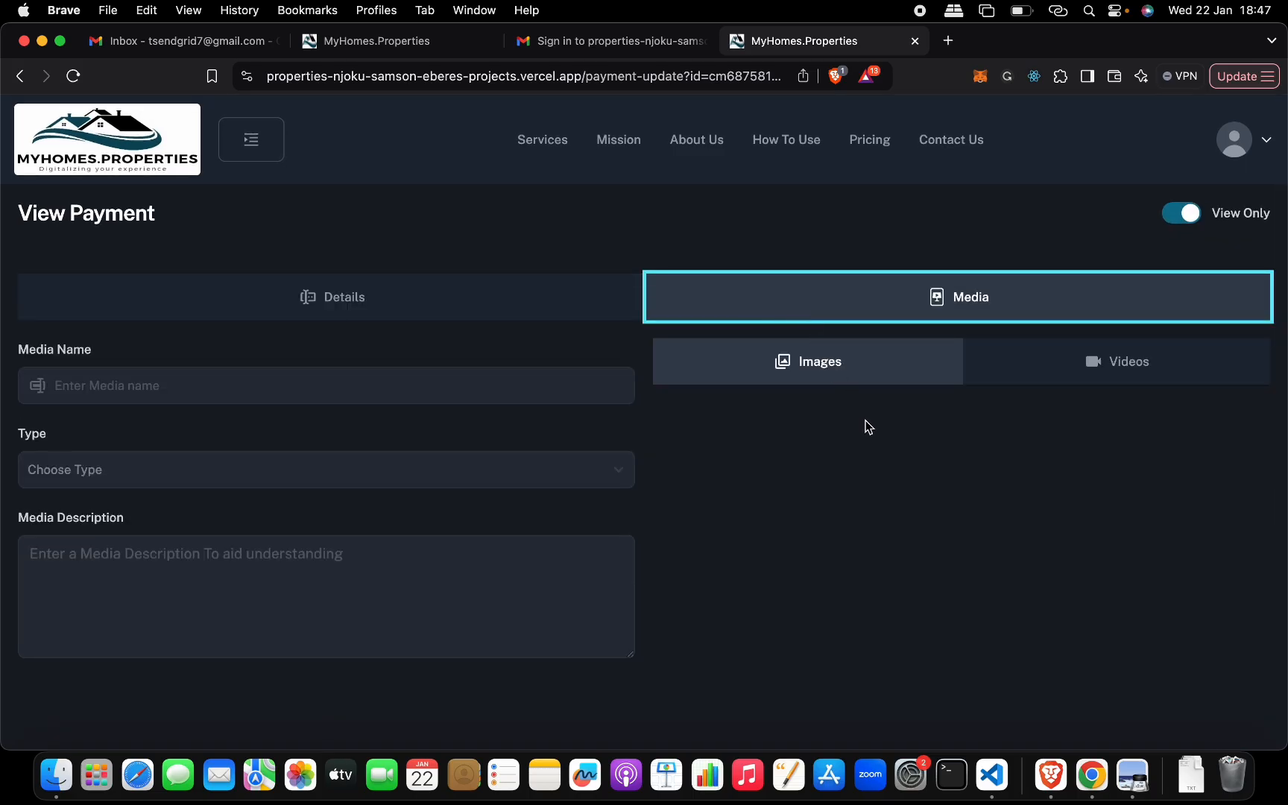
left_click(1181, 221)
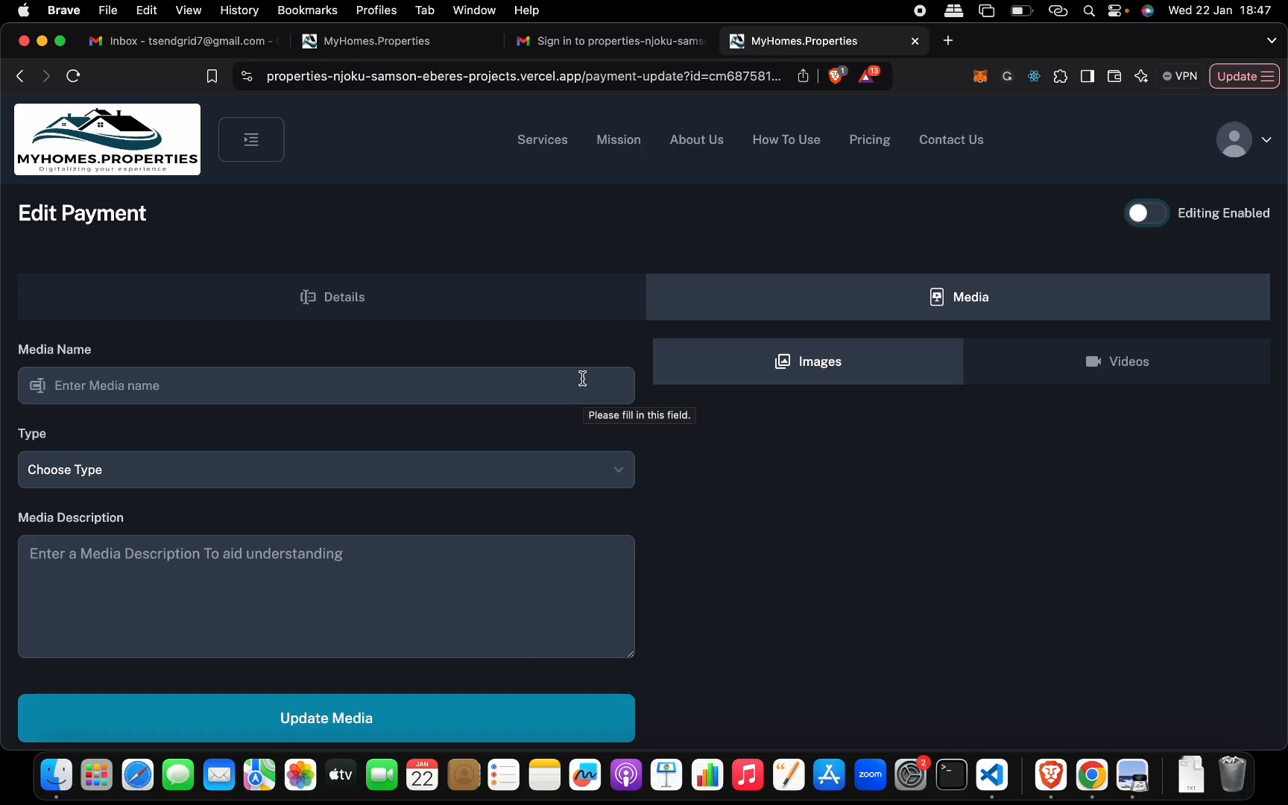
left_click(499, 389)
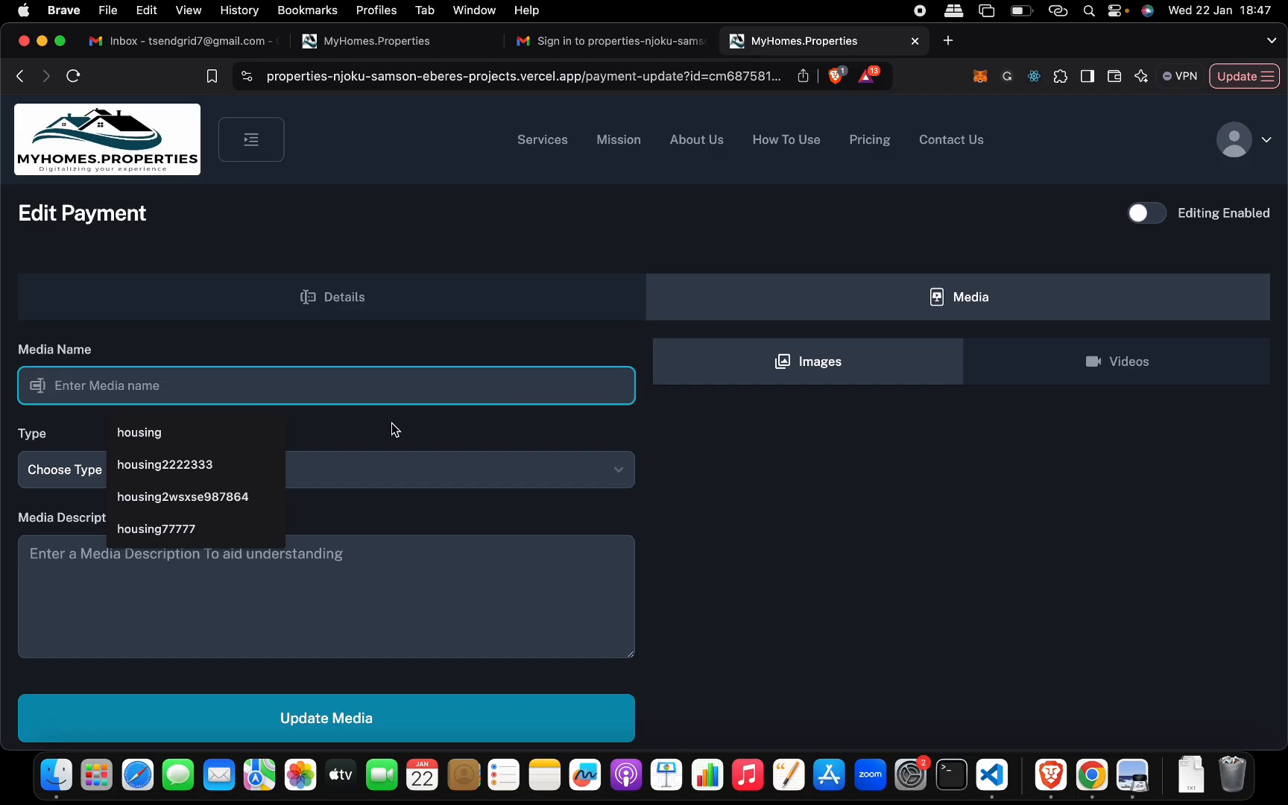
type("receipt")
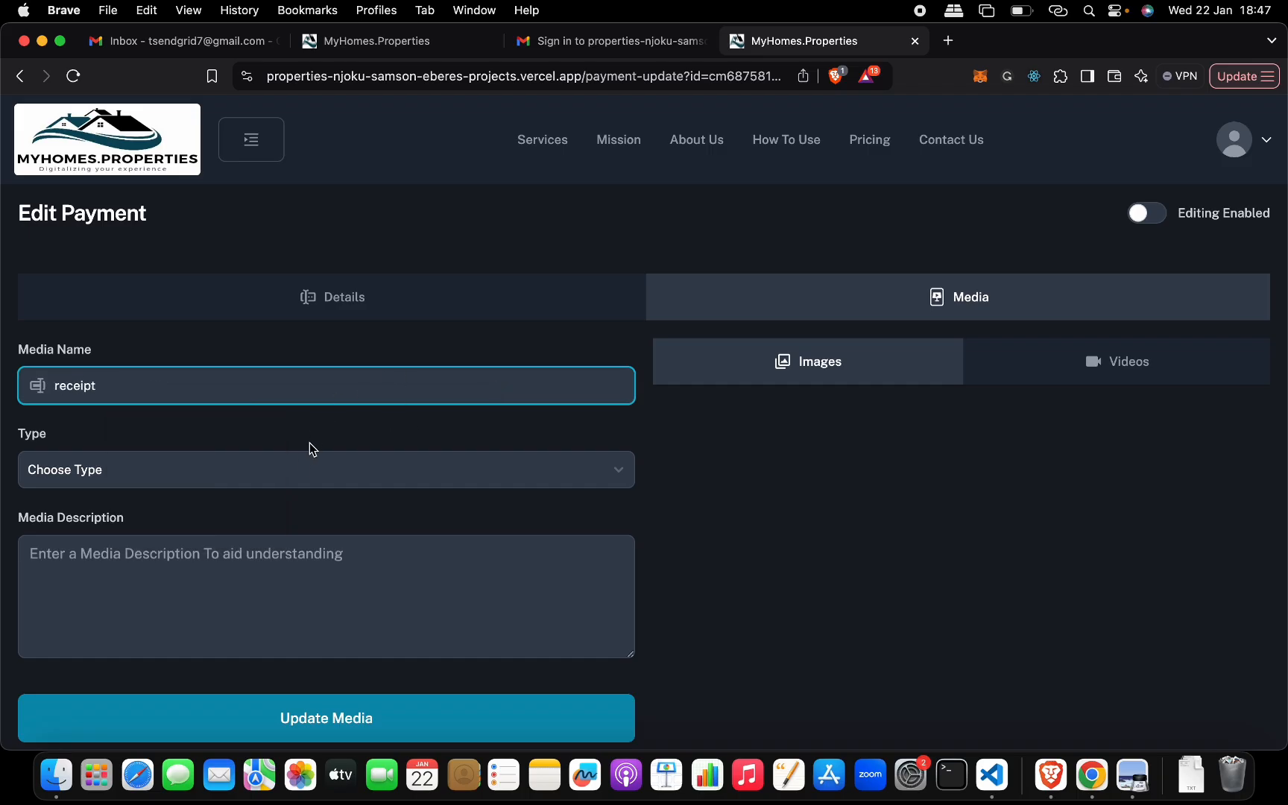
left_click(298, 468)
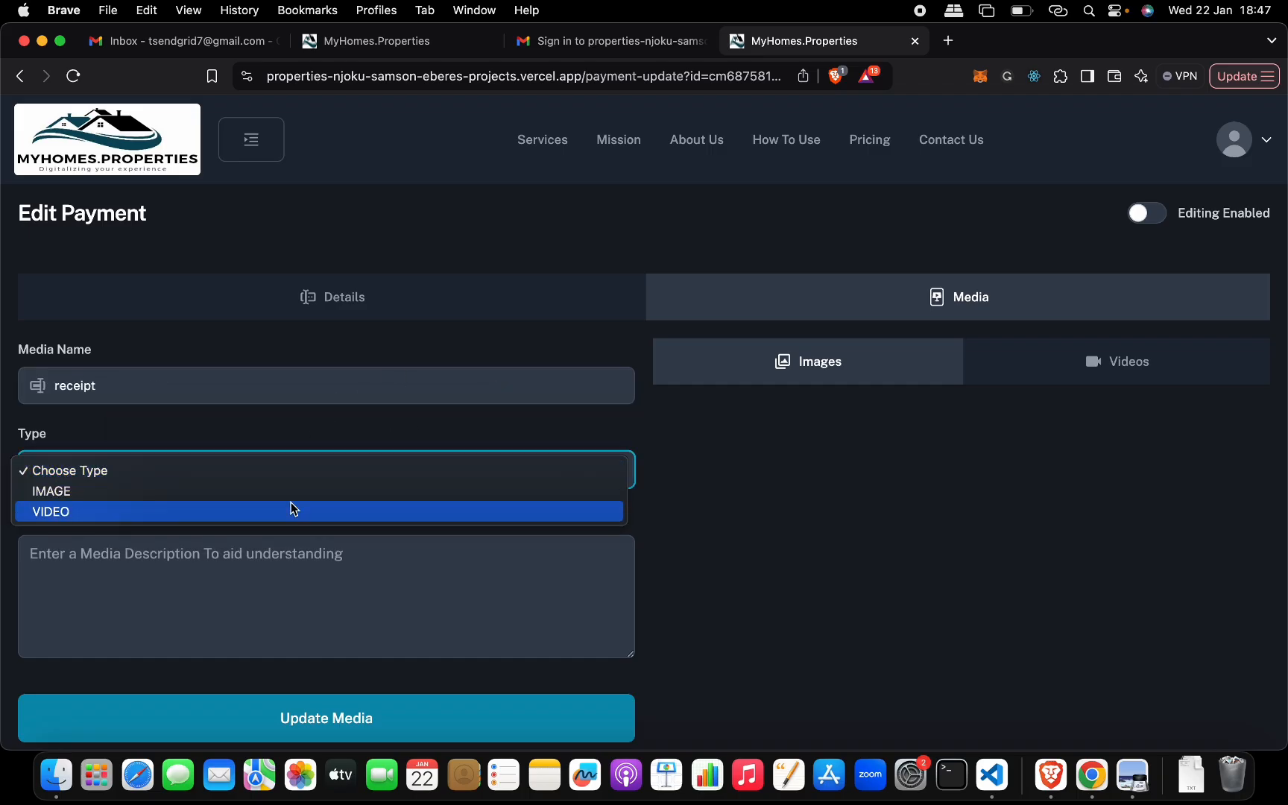
left_click(296, 492)
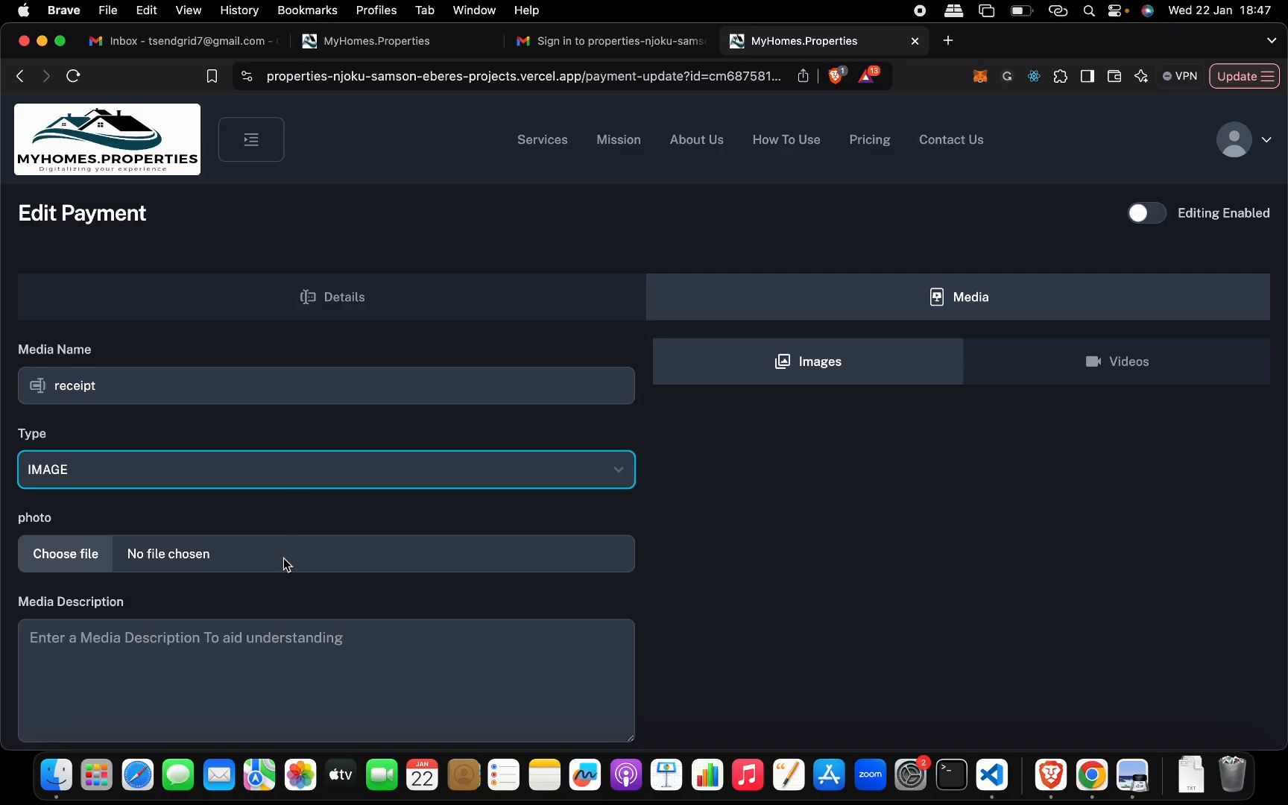
- Choose the file Screenshot 2025-01-20 at 16.21.15 as the receipt photo and add it to the payment's media without a description
scroll(283, 557, "down", 3)
left_click(66, 421)
left_click(603, 432)
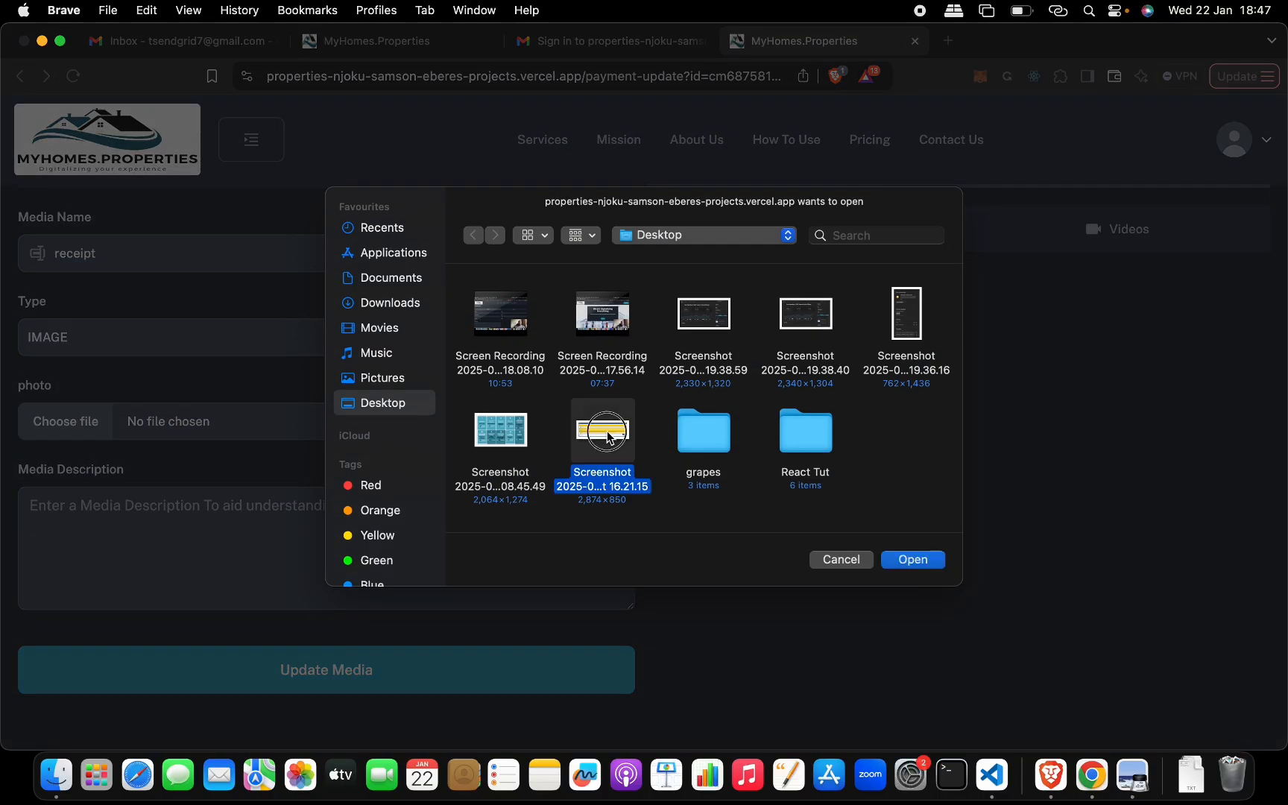
double_click(607, 438)
left_click(211, 558)
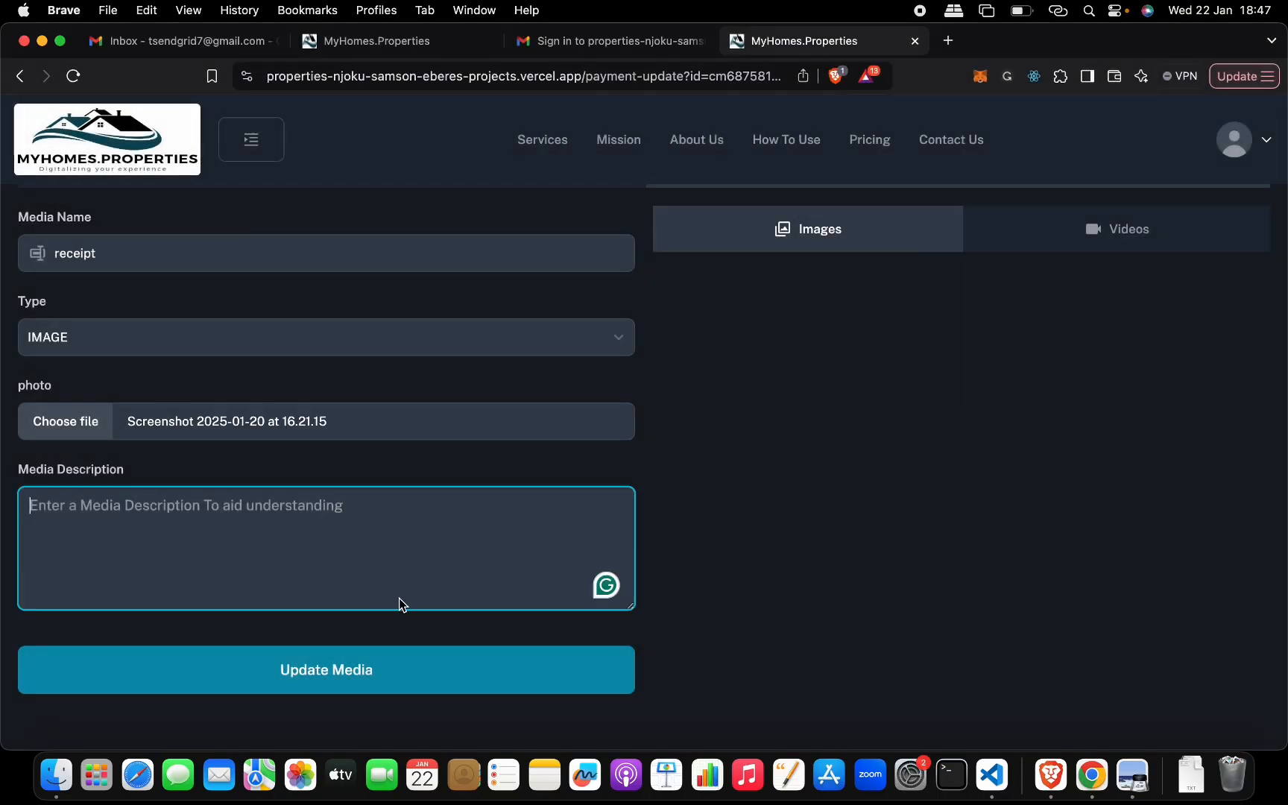
scroll(721, 501, "up", 1)
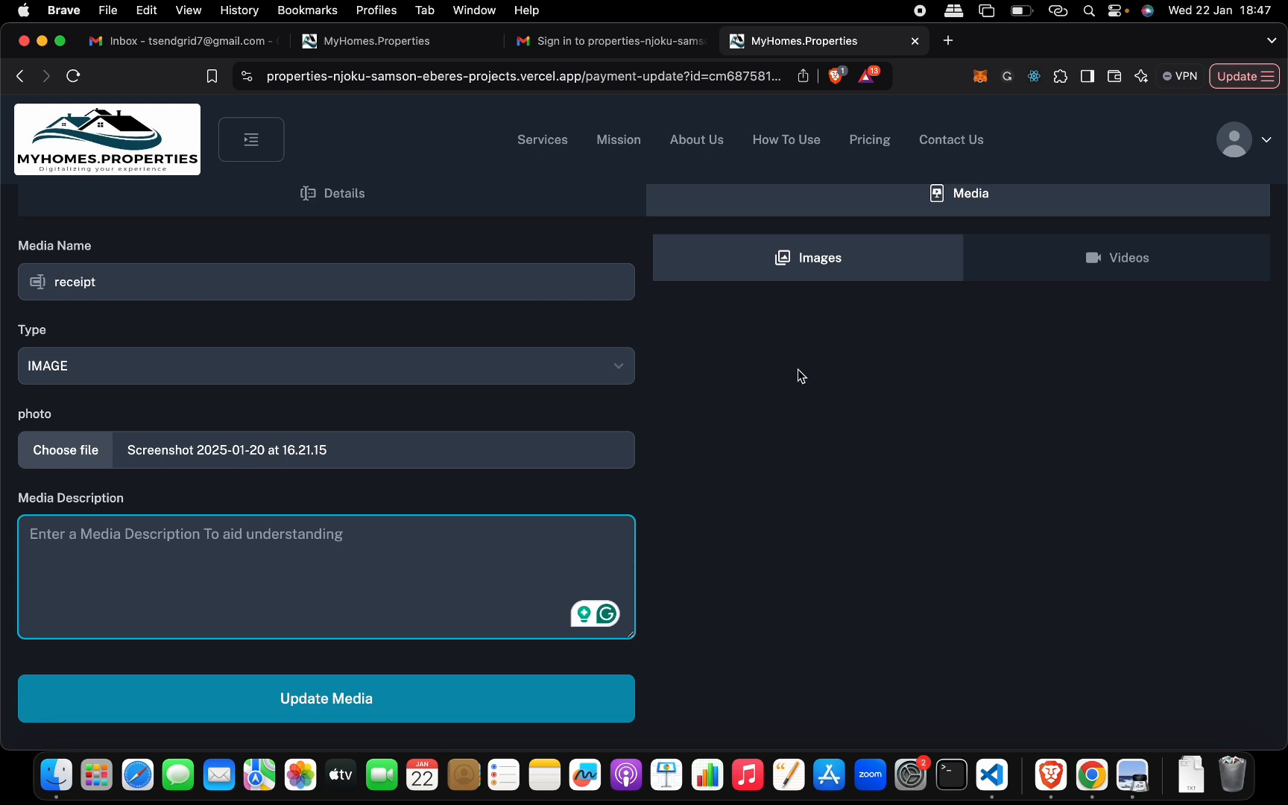
left_click(520, 705)
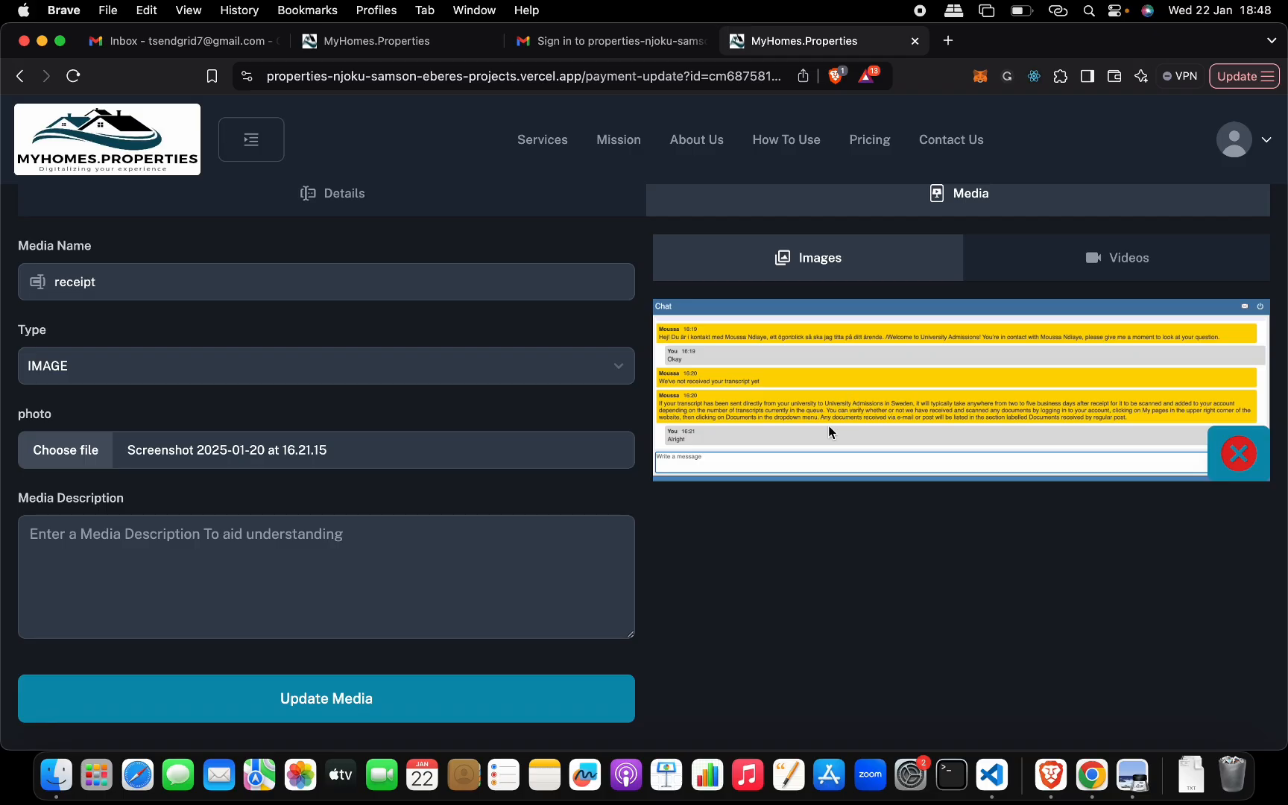
scroll(828, 424, "up", 3)
scroll(938, 403, "down", 5)
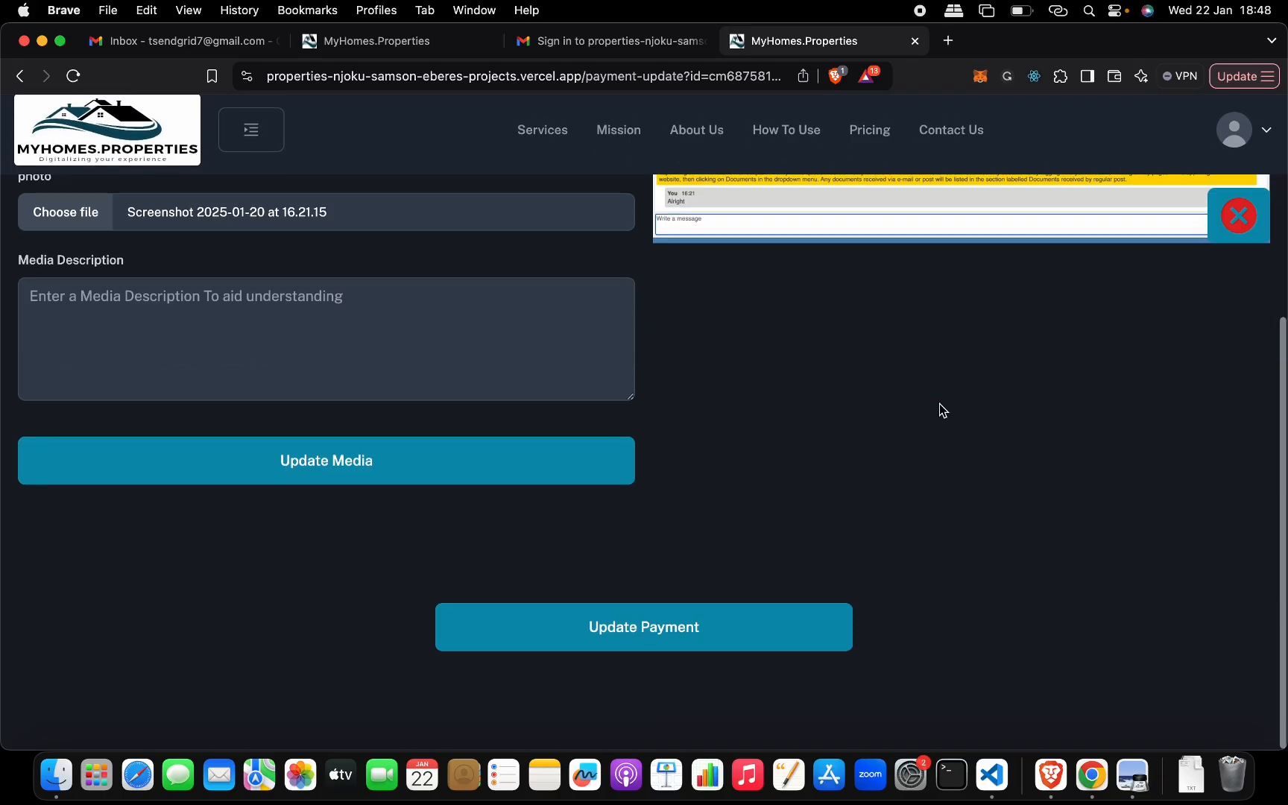
- Save the payment update, then show the payments report and highlight its Buy and Total amounts
left_click(727, 631)
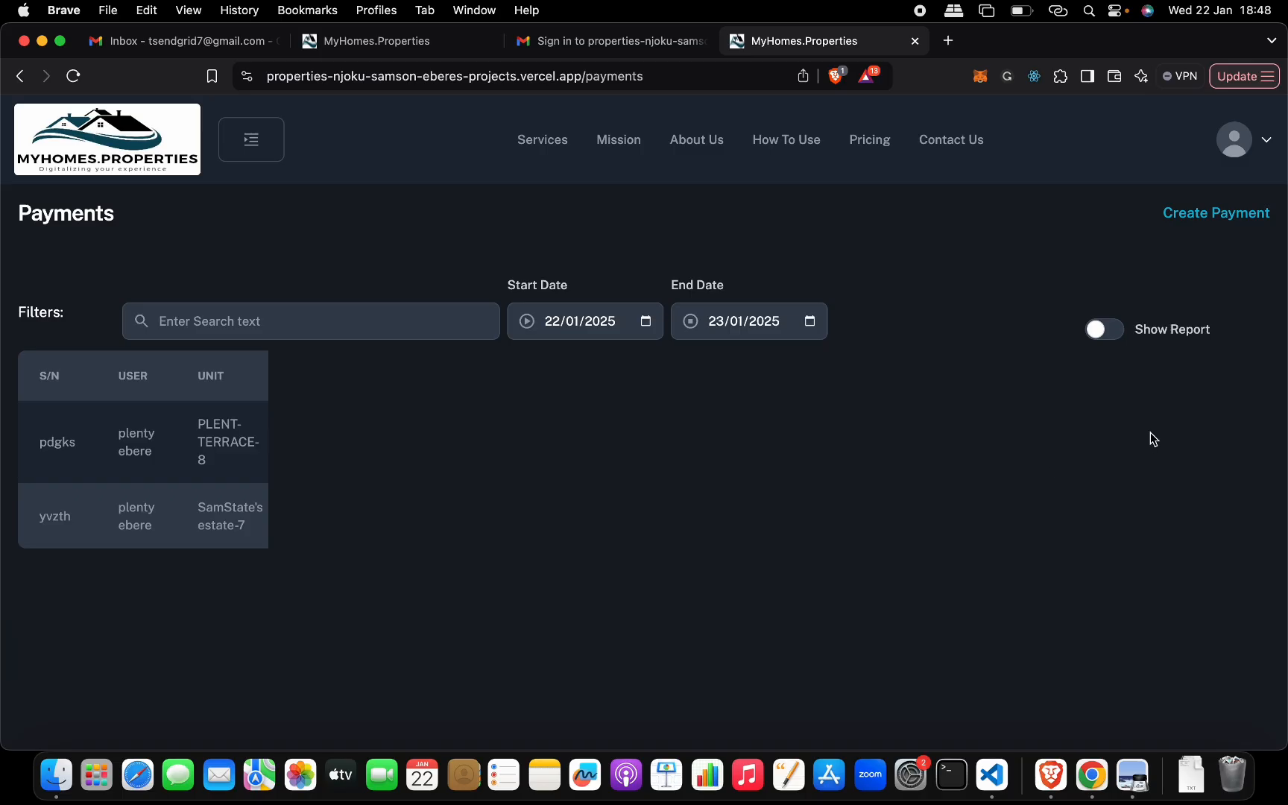
left_click(1110, 332)
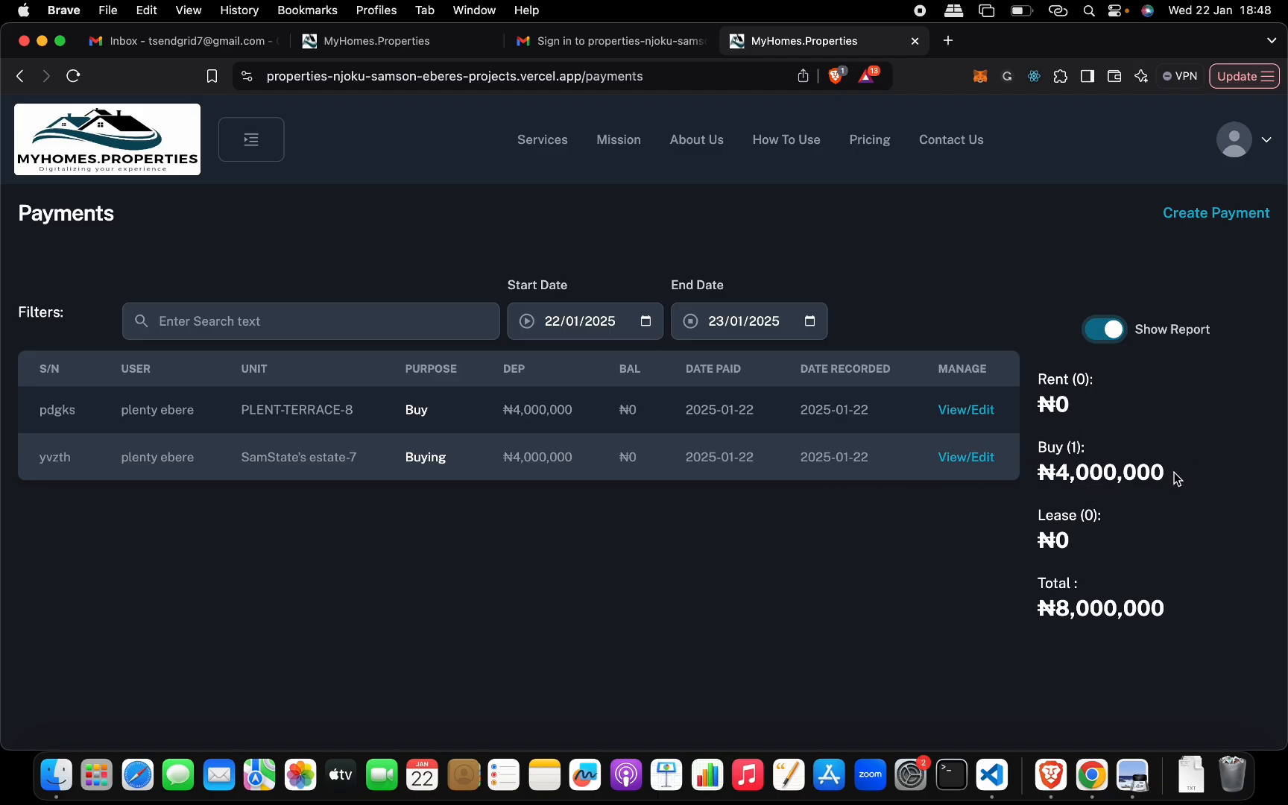
mouse_move(1176, 475)
left_mouse_down()
mouse_move(1031, 478)
mouse_move(1185, 469)
left_mouse_up()
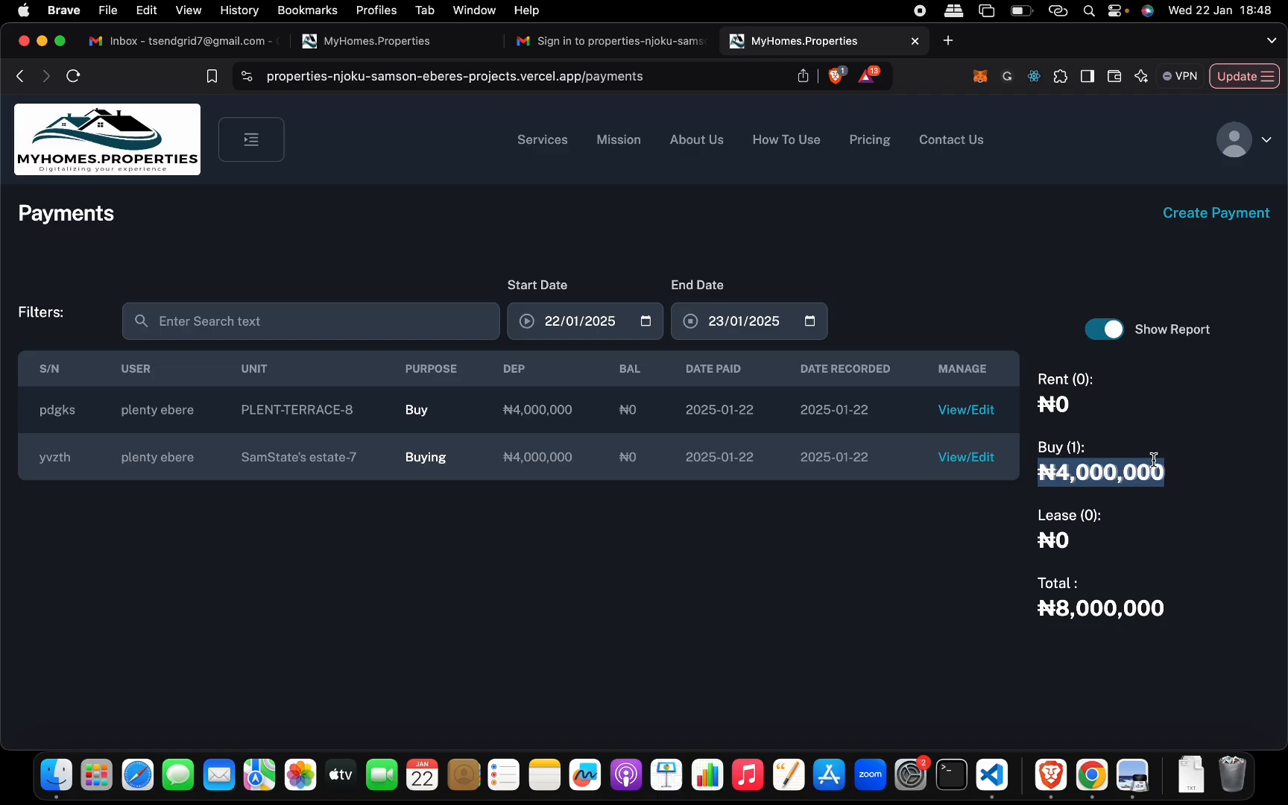
left_click(1189, 477)
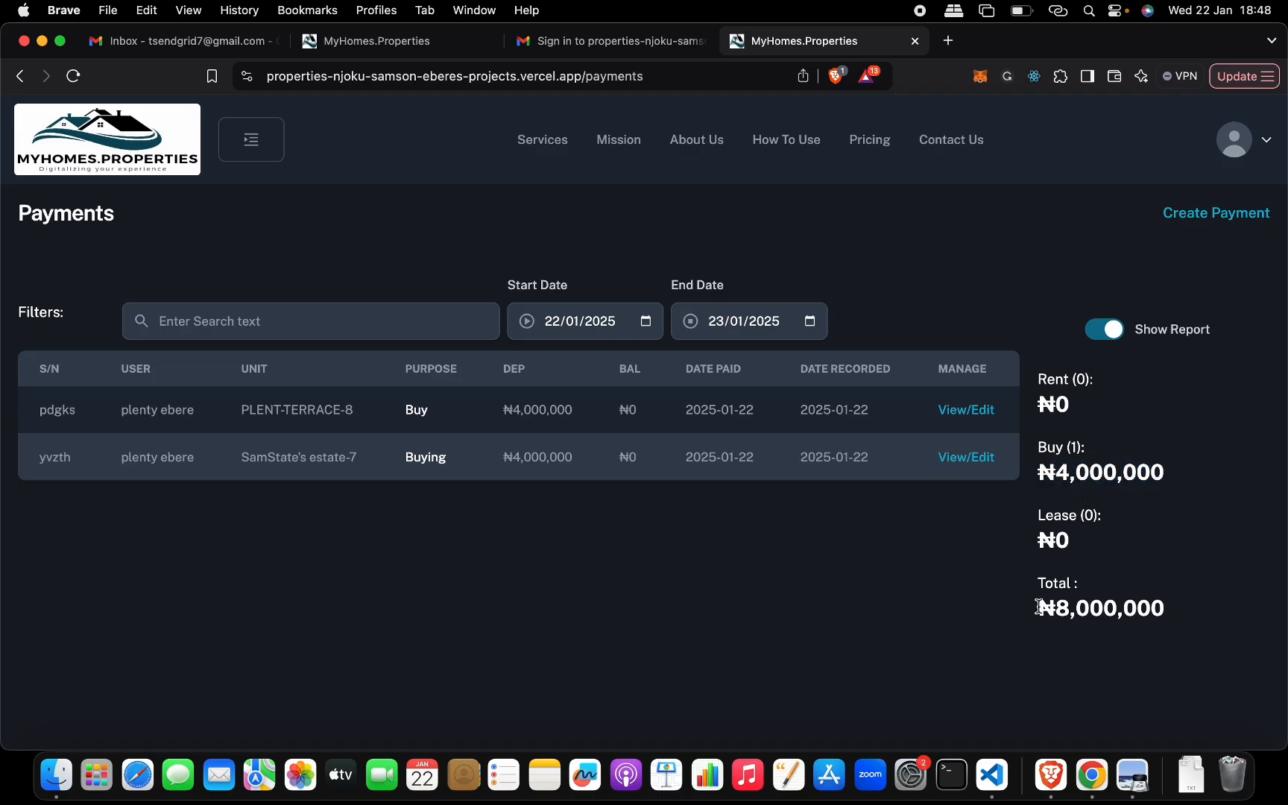
left_click_drag(1040, 625, 1159, 609)
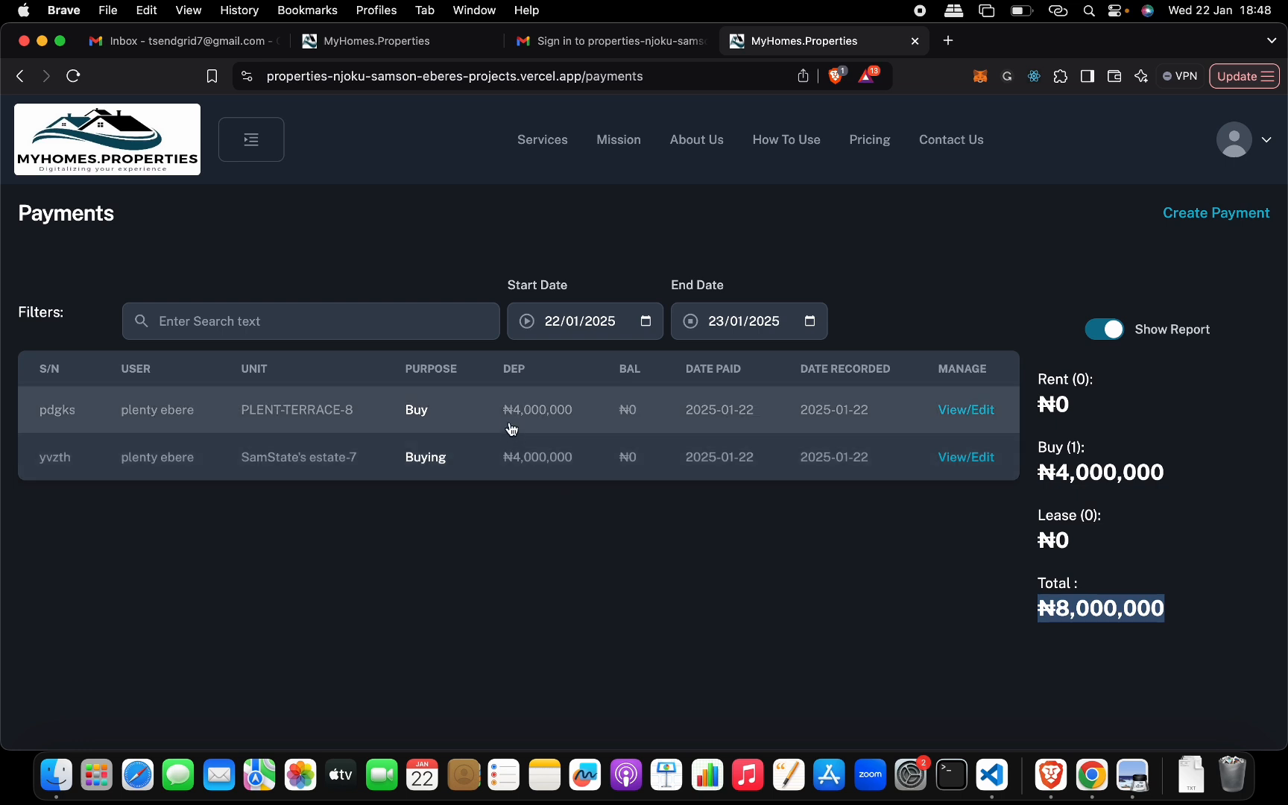
- Open the Transfer Unit section of the app's settings
left_click(251, 140)
scroll(124, 534, "down", 1)
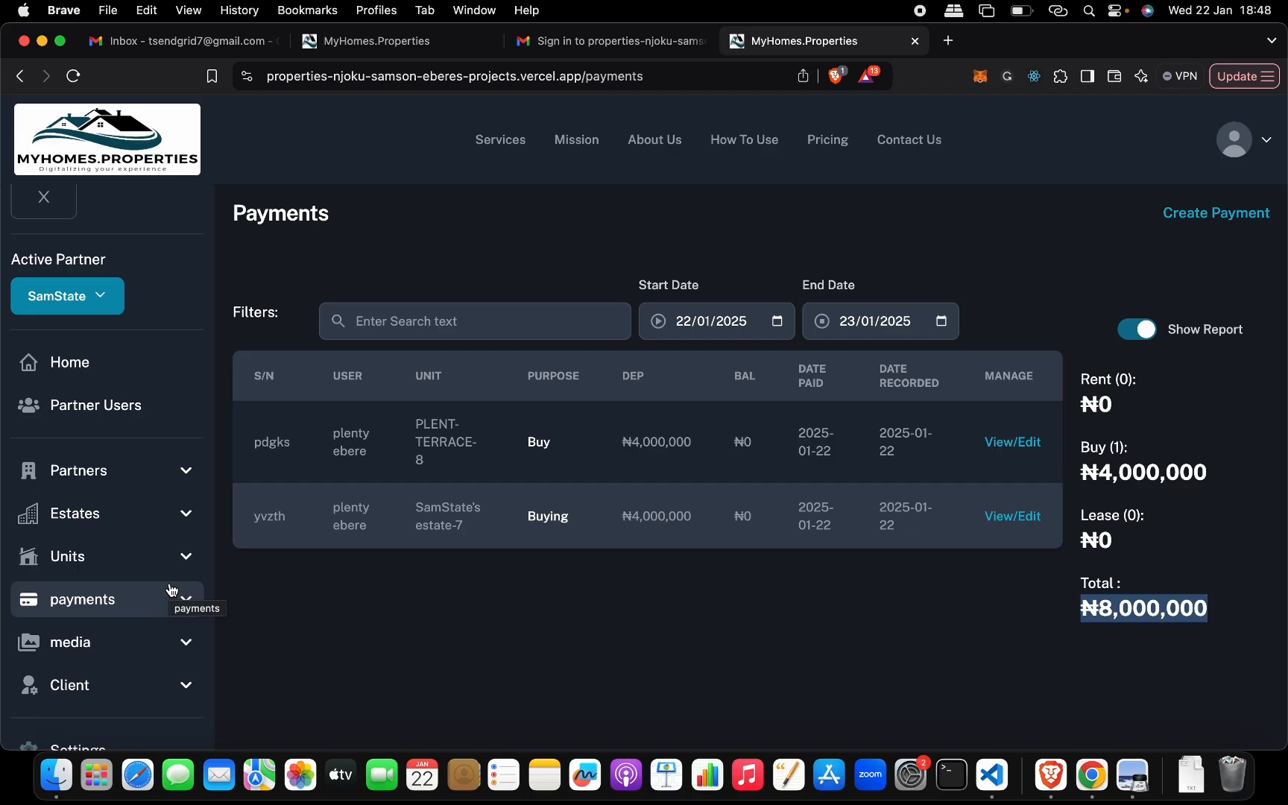
scroll(144, 494, "down", 3)
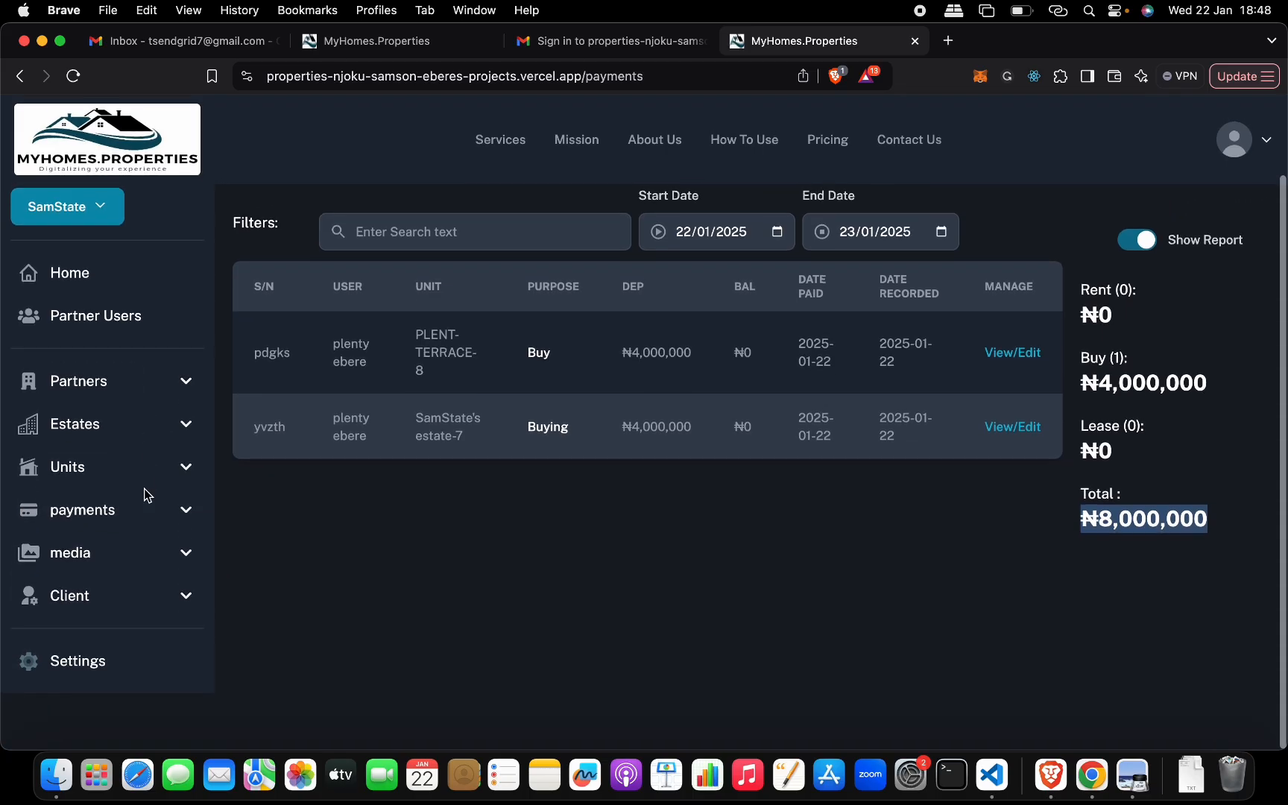
left_click(132, 676)
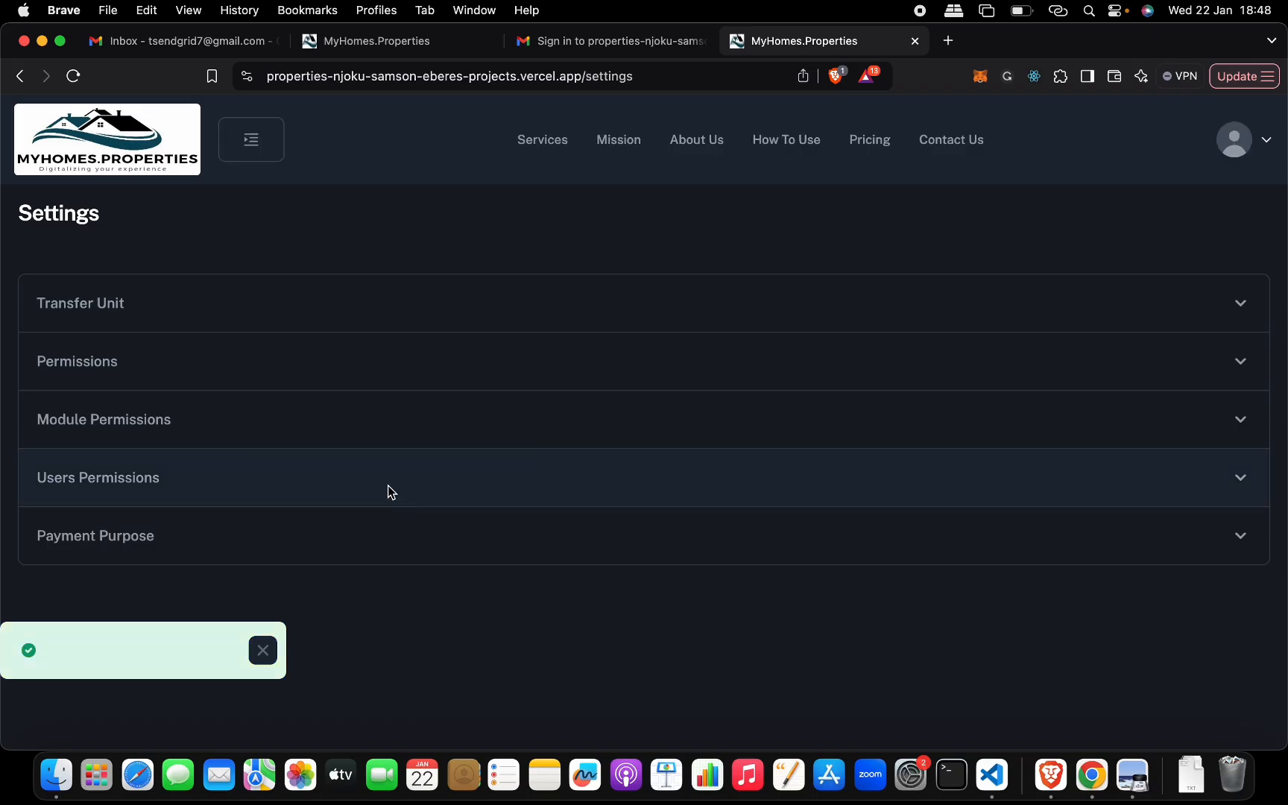
left_click(439, 308)
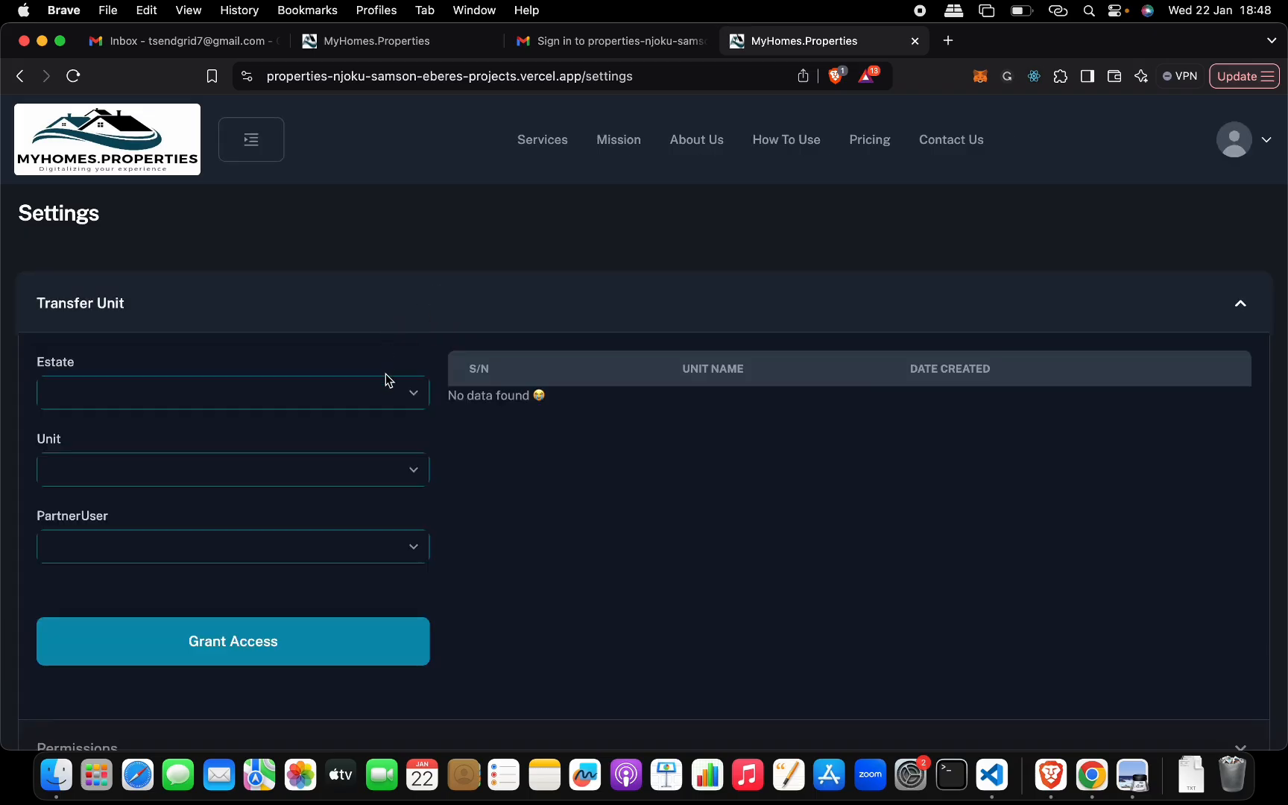
- Grant the partner user access to unit PLENT-TERRACE-8 in the PLENT estate
left_click(415, 395)
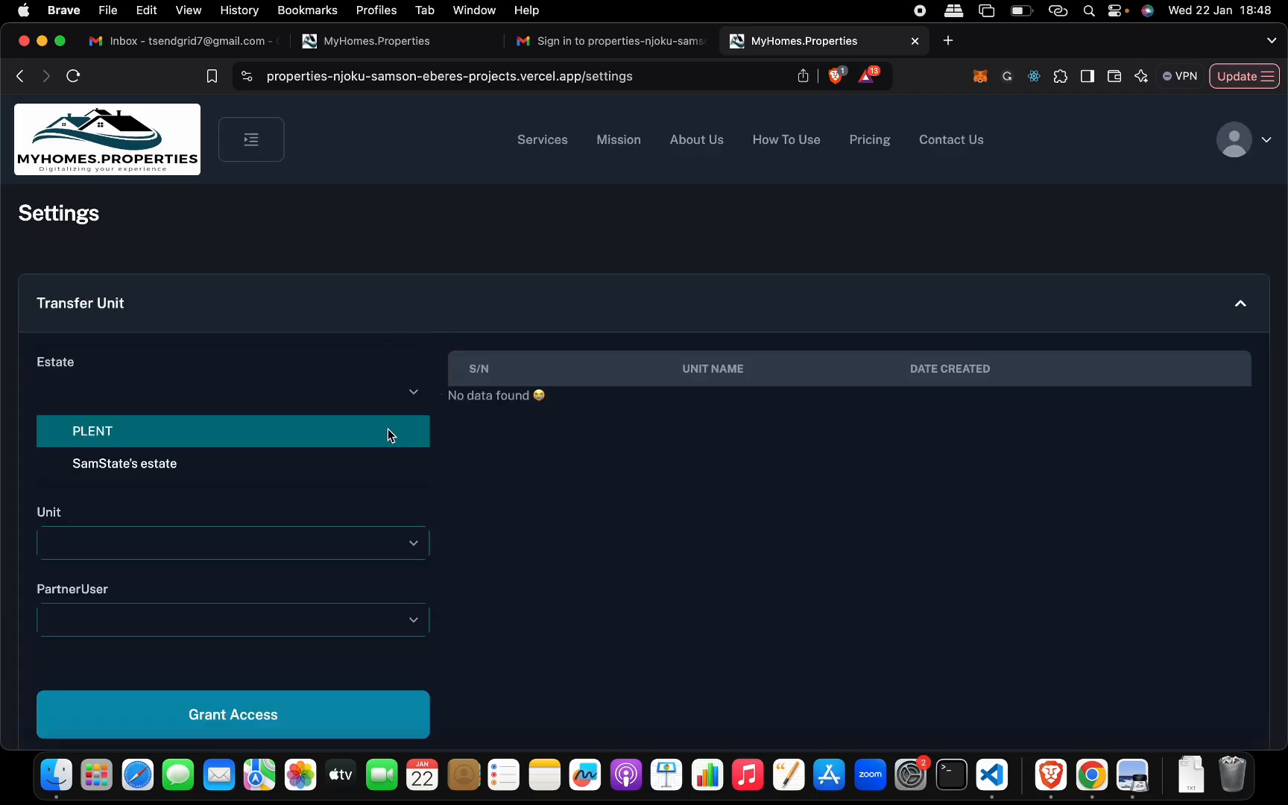
left_click(385, 432)
left_click(411, 477)
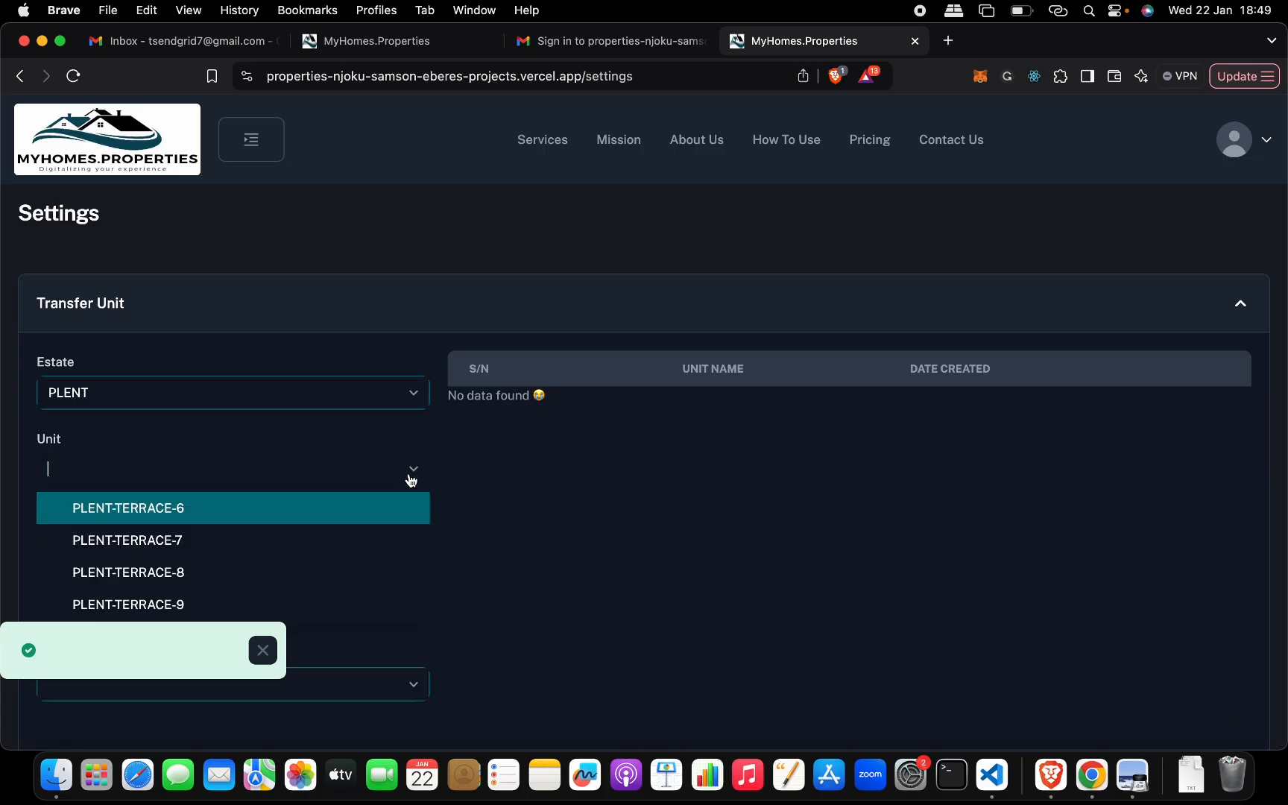
scroll(410, 478, "down", 1)
left_click(358, 557)
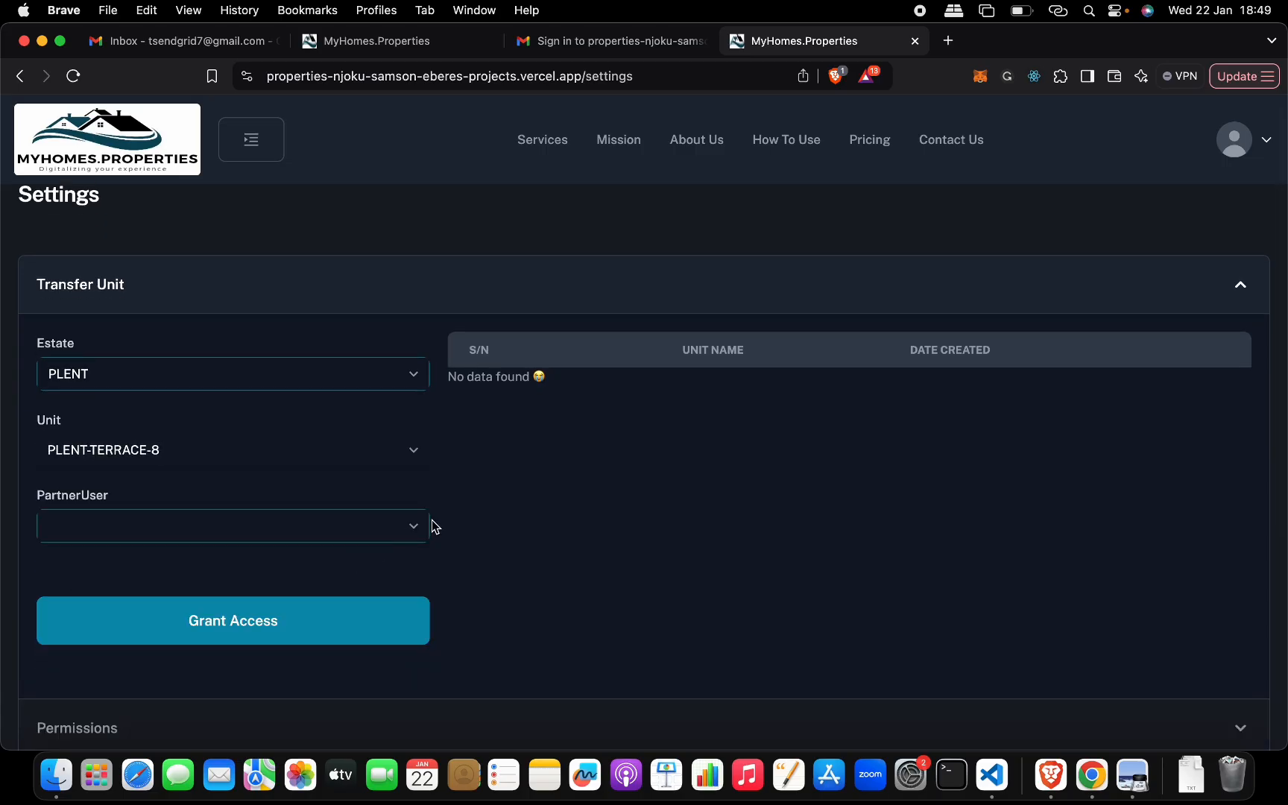
left_click(421, 530)
left_click(392, 567)
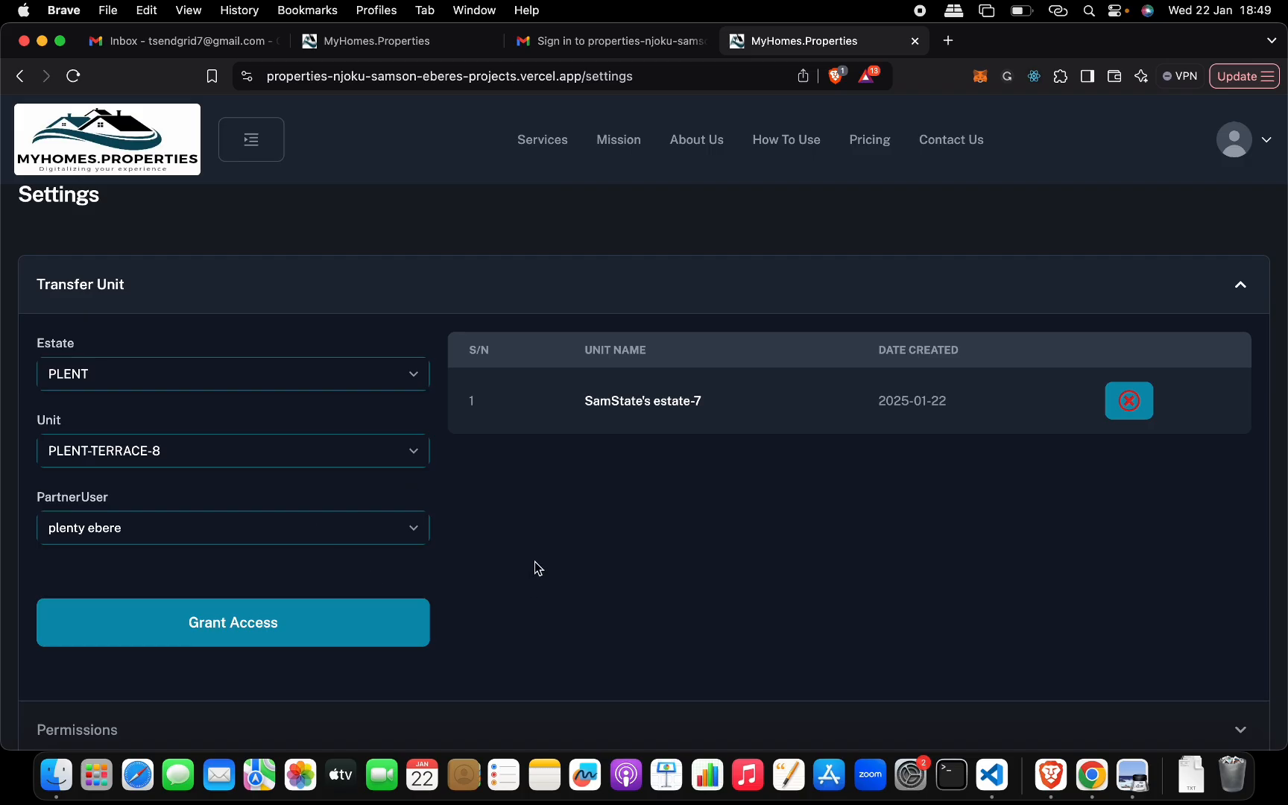
left_click(366, 619)
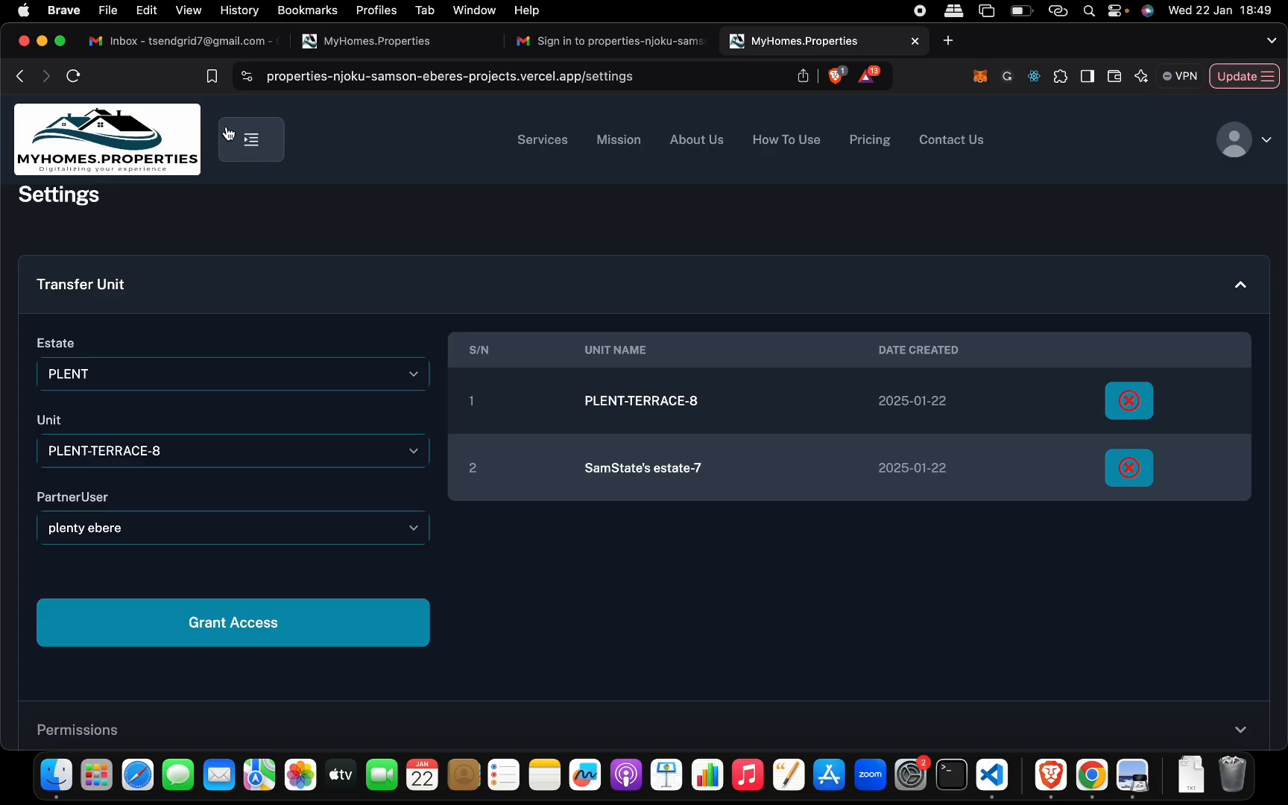
left_click(250, 145)
scroll(153, 375, "down", 1)
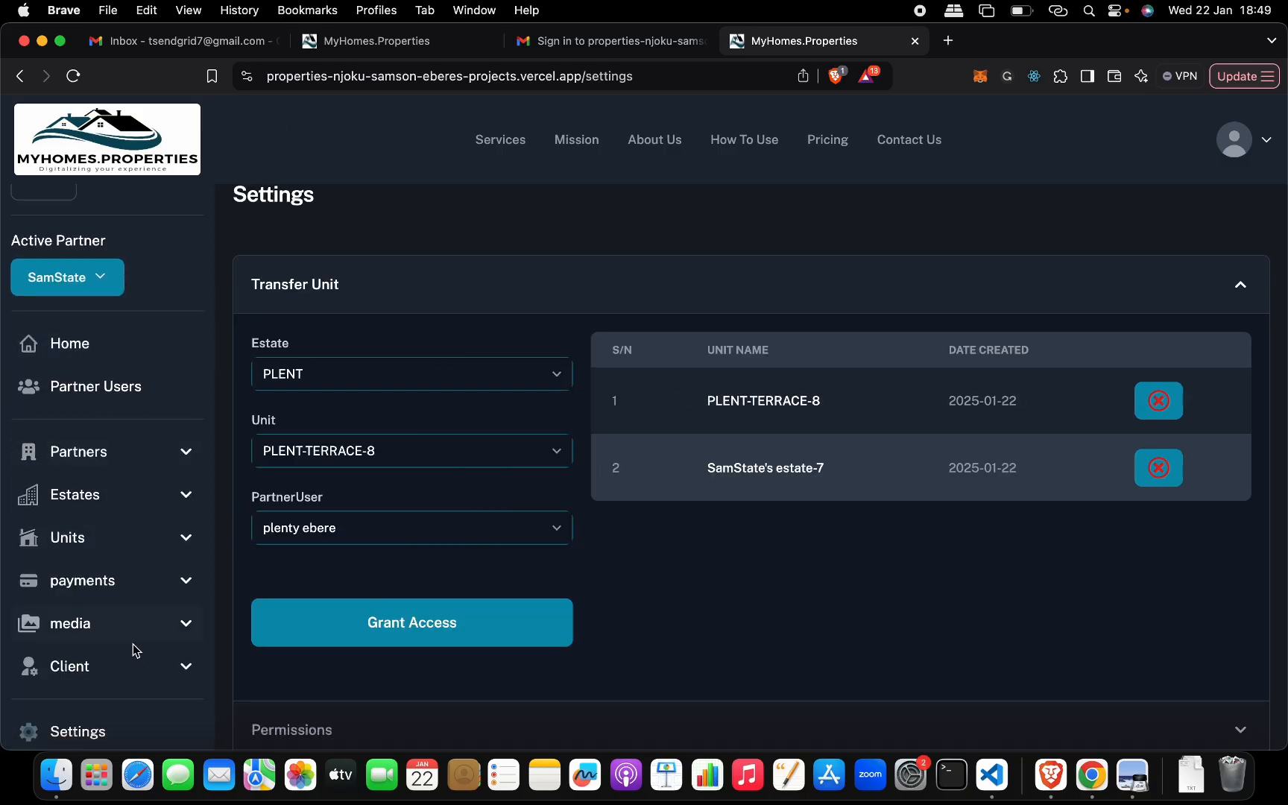
left_click(93, 503)
left_click(115, 548)
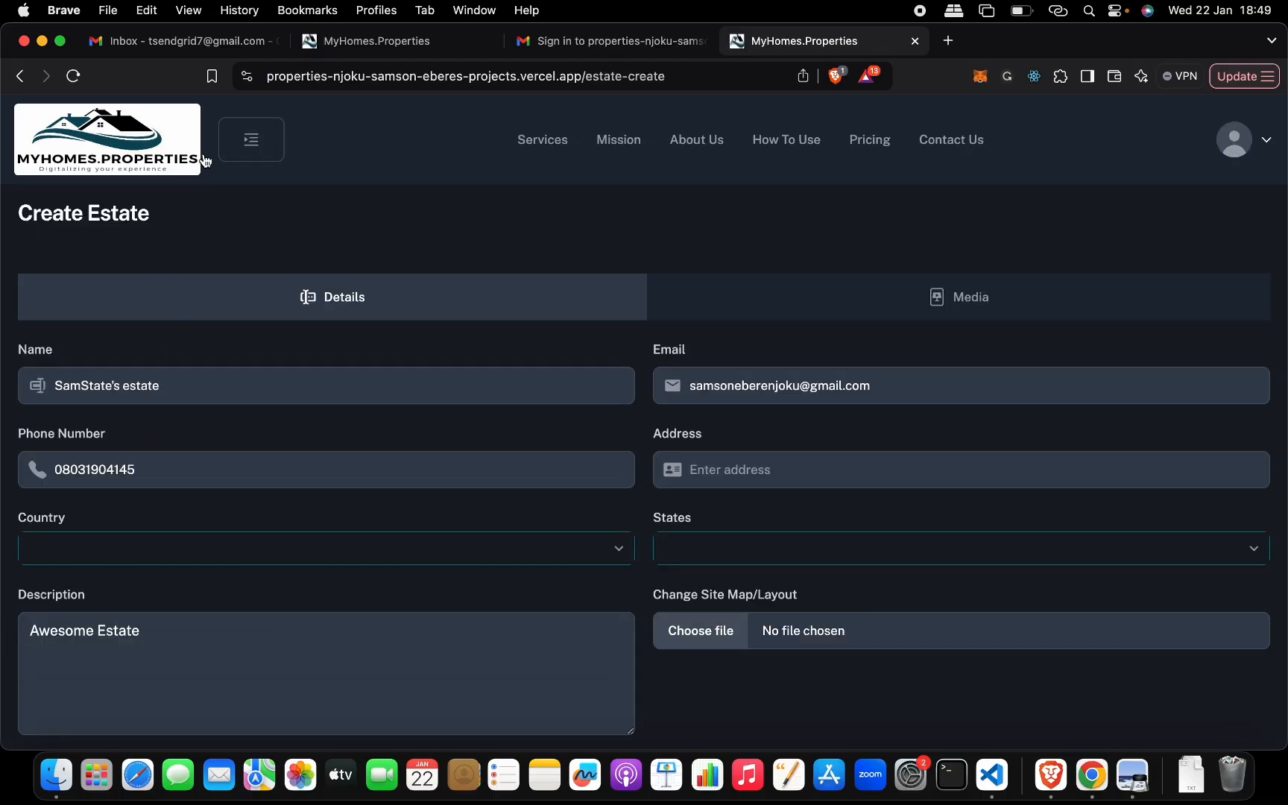
- Open the estates list and display the units of the PLENT estate
left_click(241, 157)
scroll(93, 574, "down", 1)
left_click(108, 515)
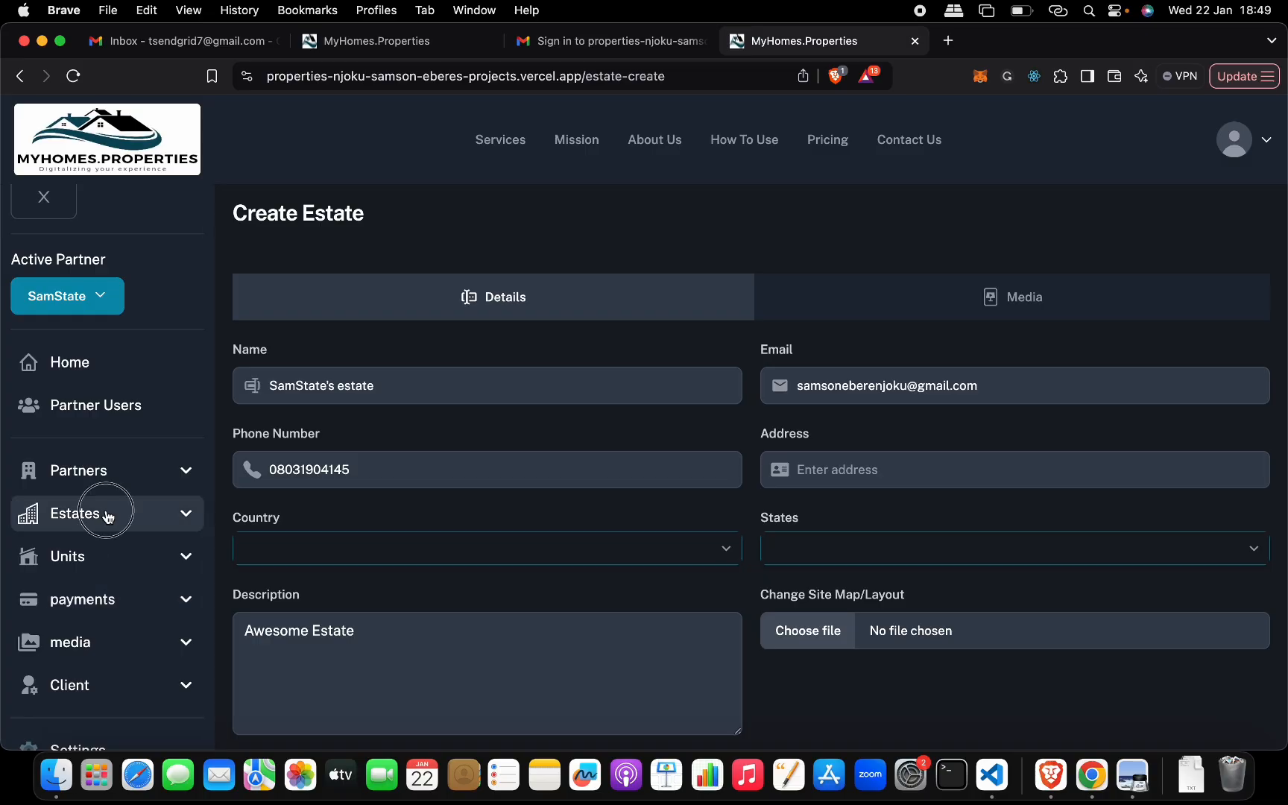
left_click(95, 600)
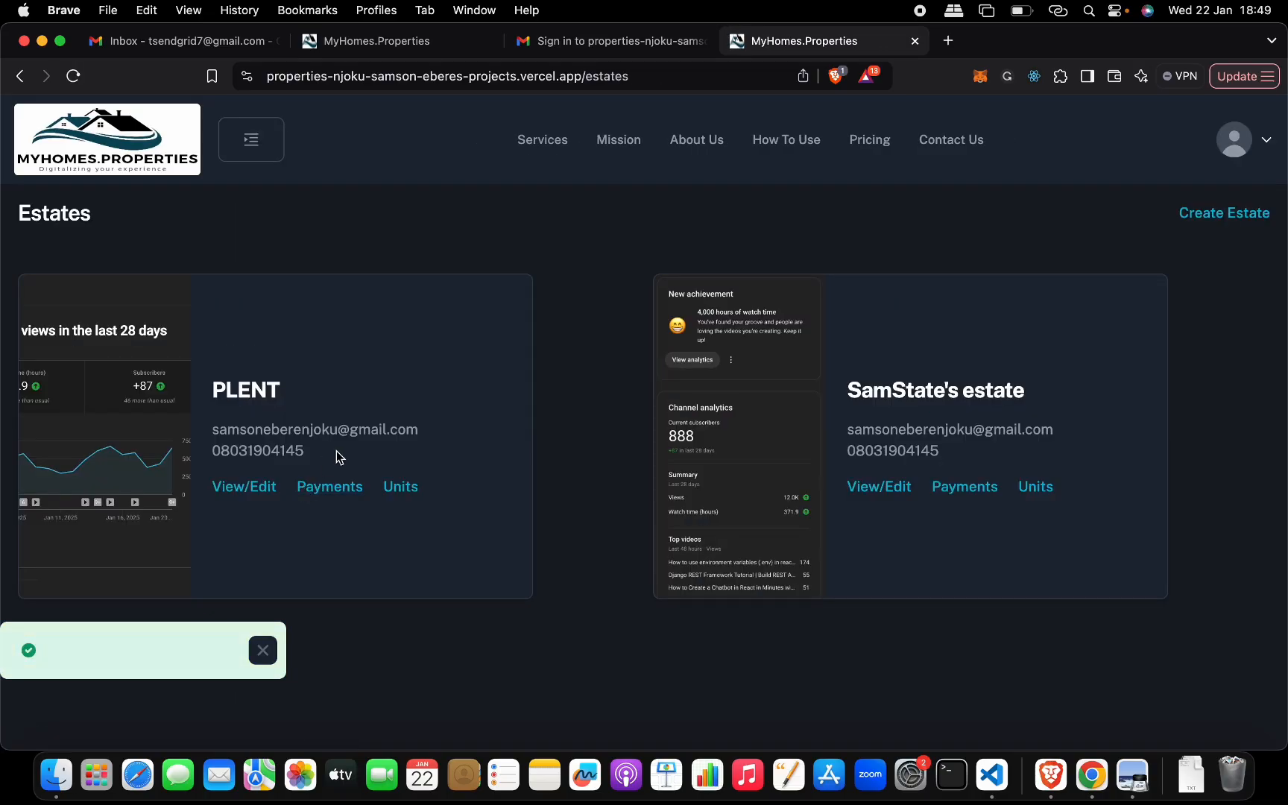
left_click(392, 488)
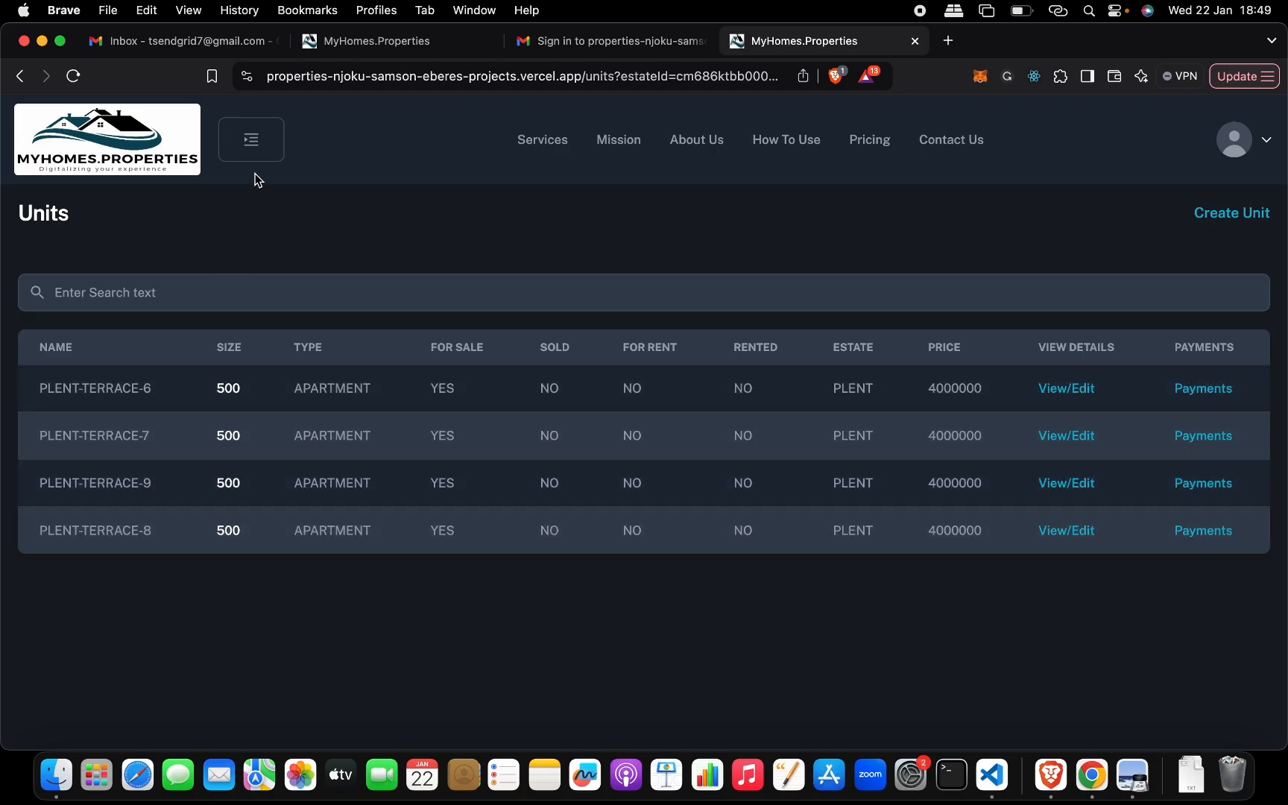
- Open the client's own units list and review the PLENT-TERRACE units in it
left_click(252, 142)
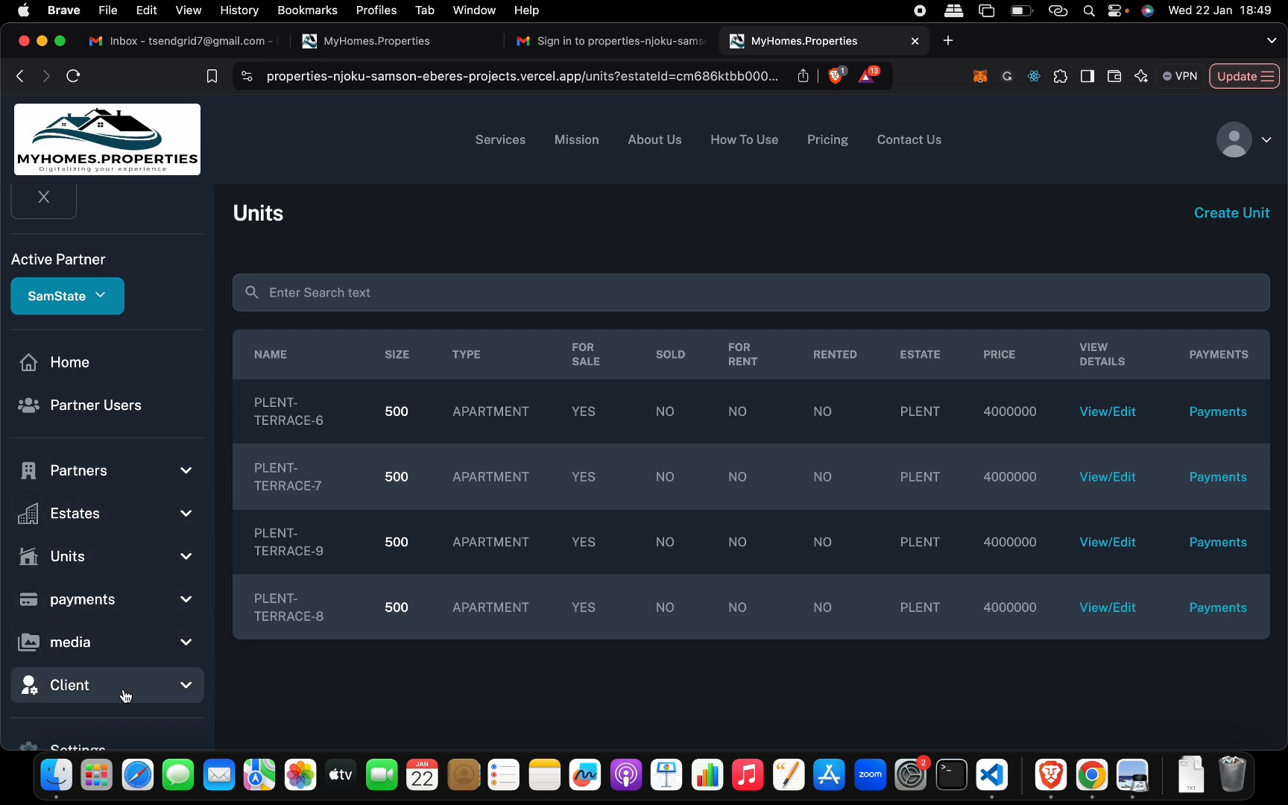
left_click(188, 689)
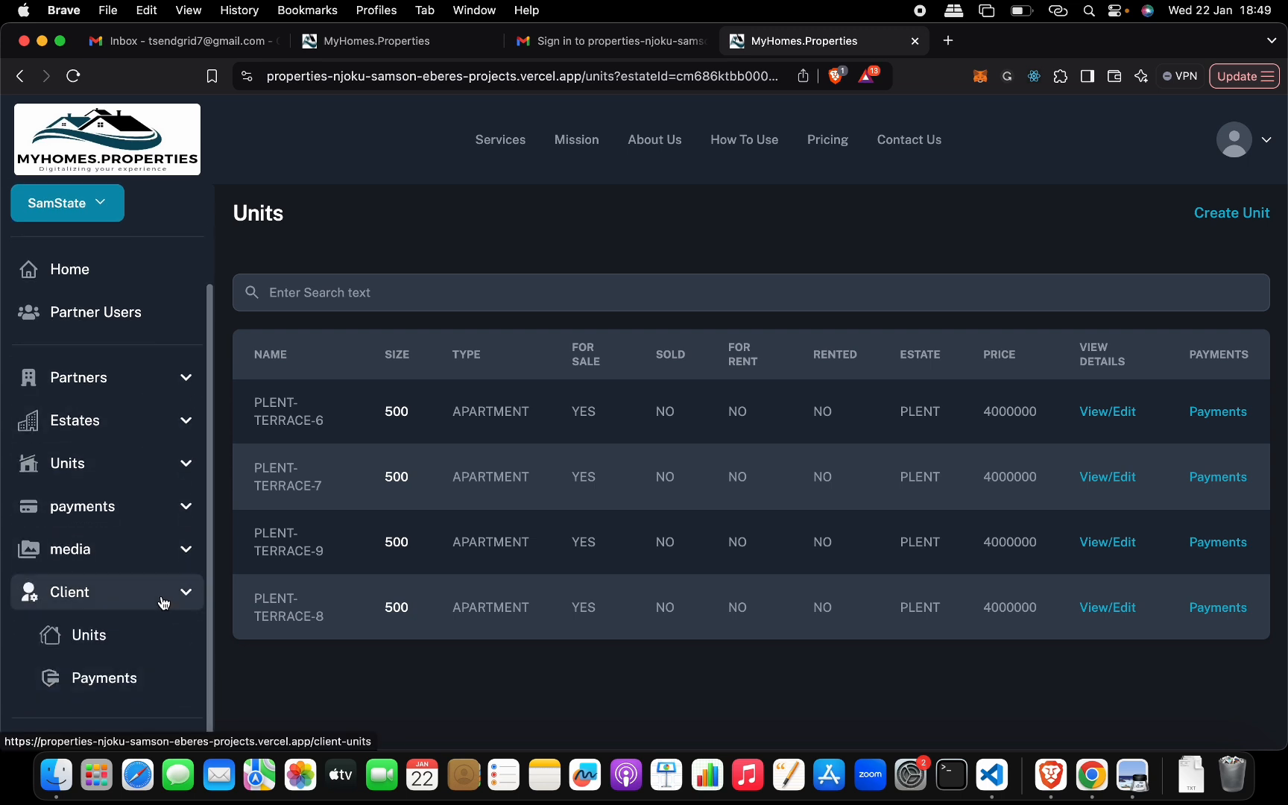
left_click(131, 647)
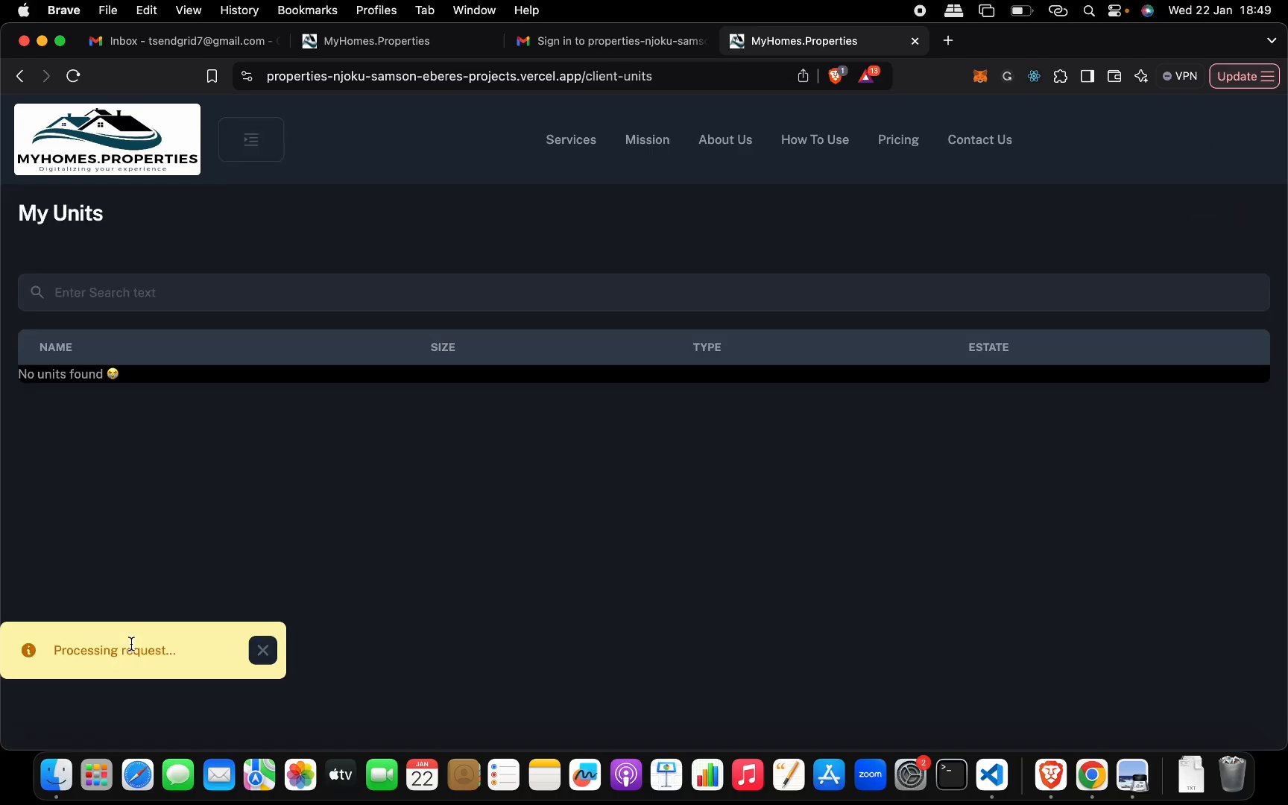
scroll(389, 492, "down", 3)
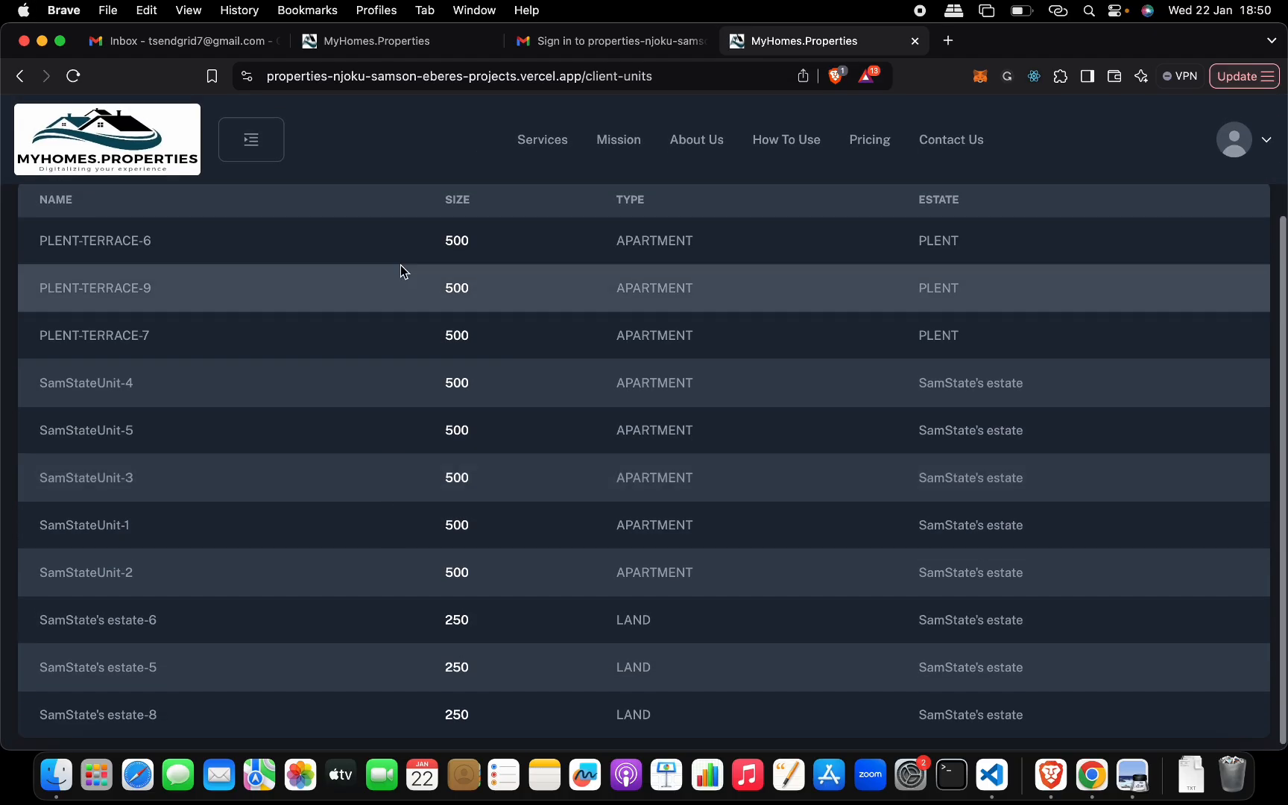
left_click_drag(150, 335, 36, 240)
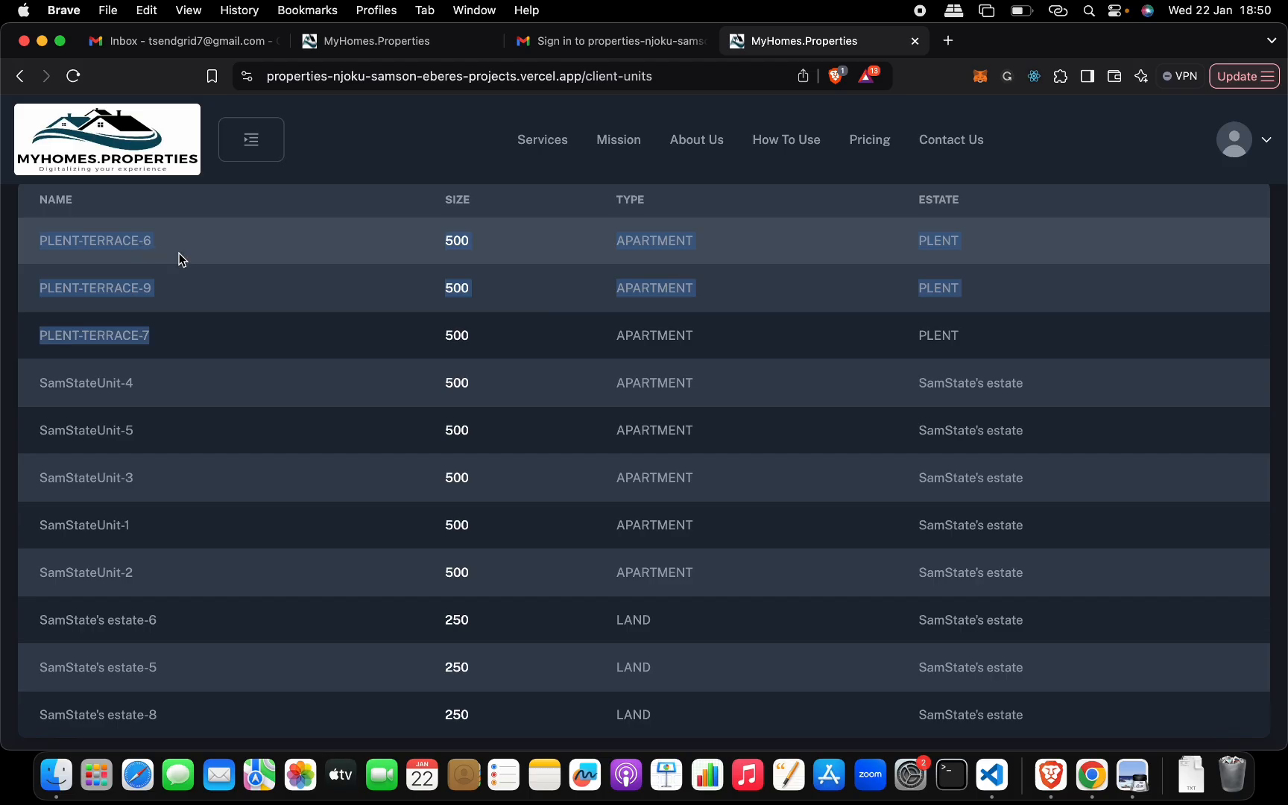
left_click(170, 295)
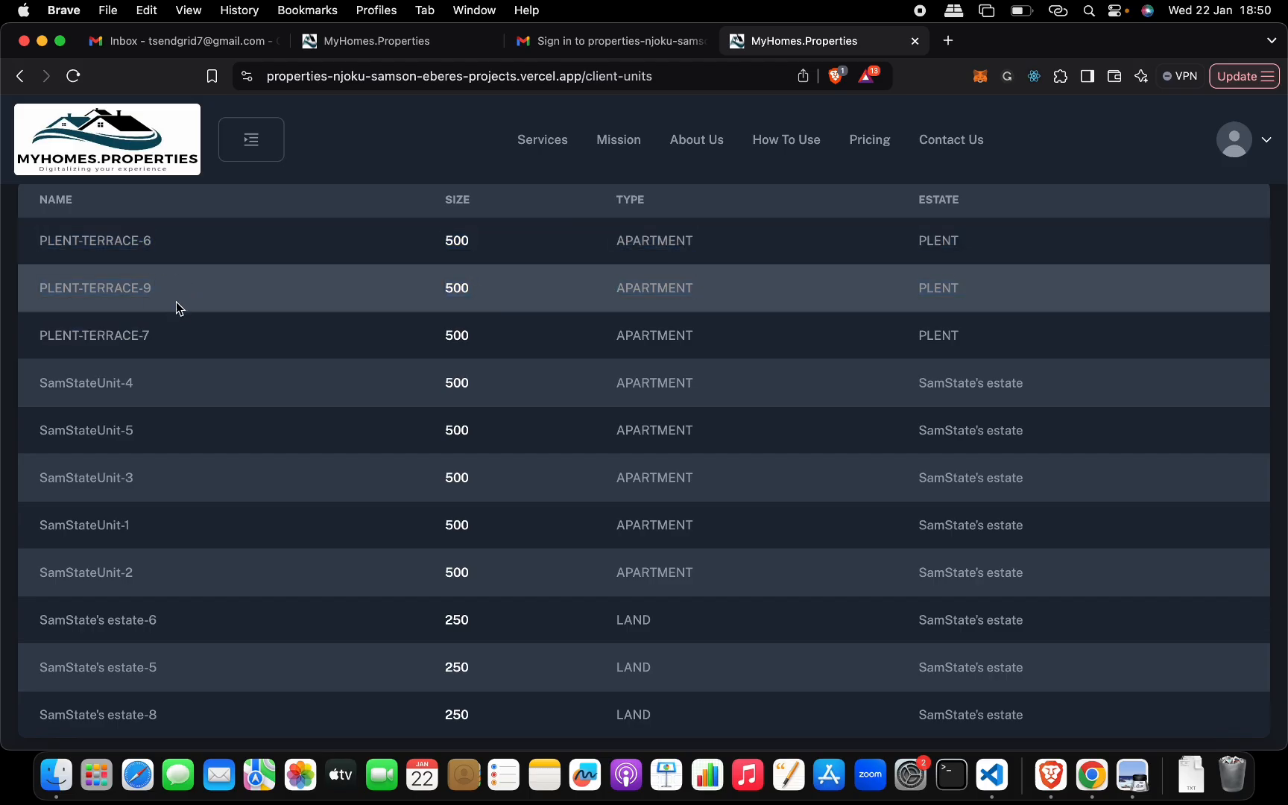
scroll(179, 302, "up", 2)
scroll(181, 306, "up", 1)
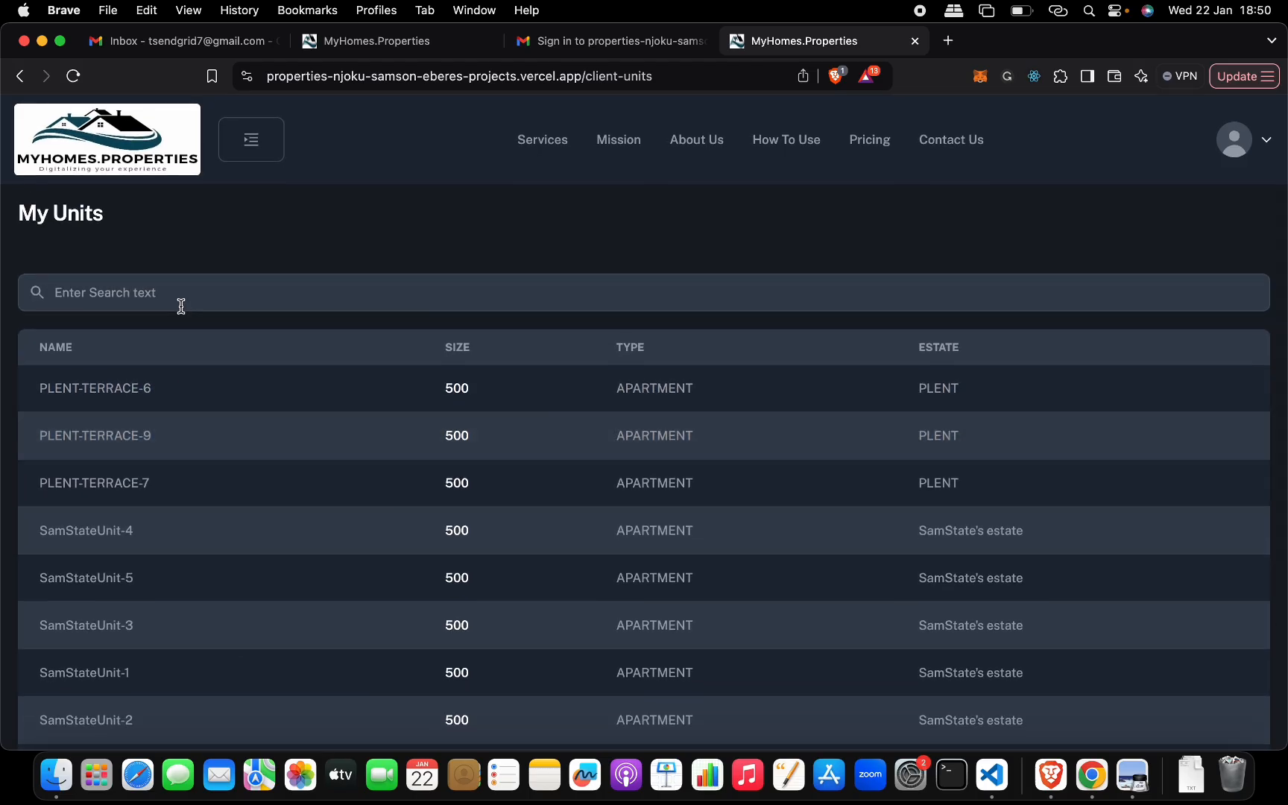
- Open the list of existing media and look over its images
left_click(251, 139)
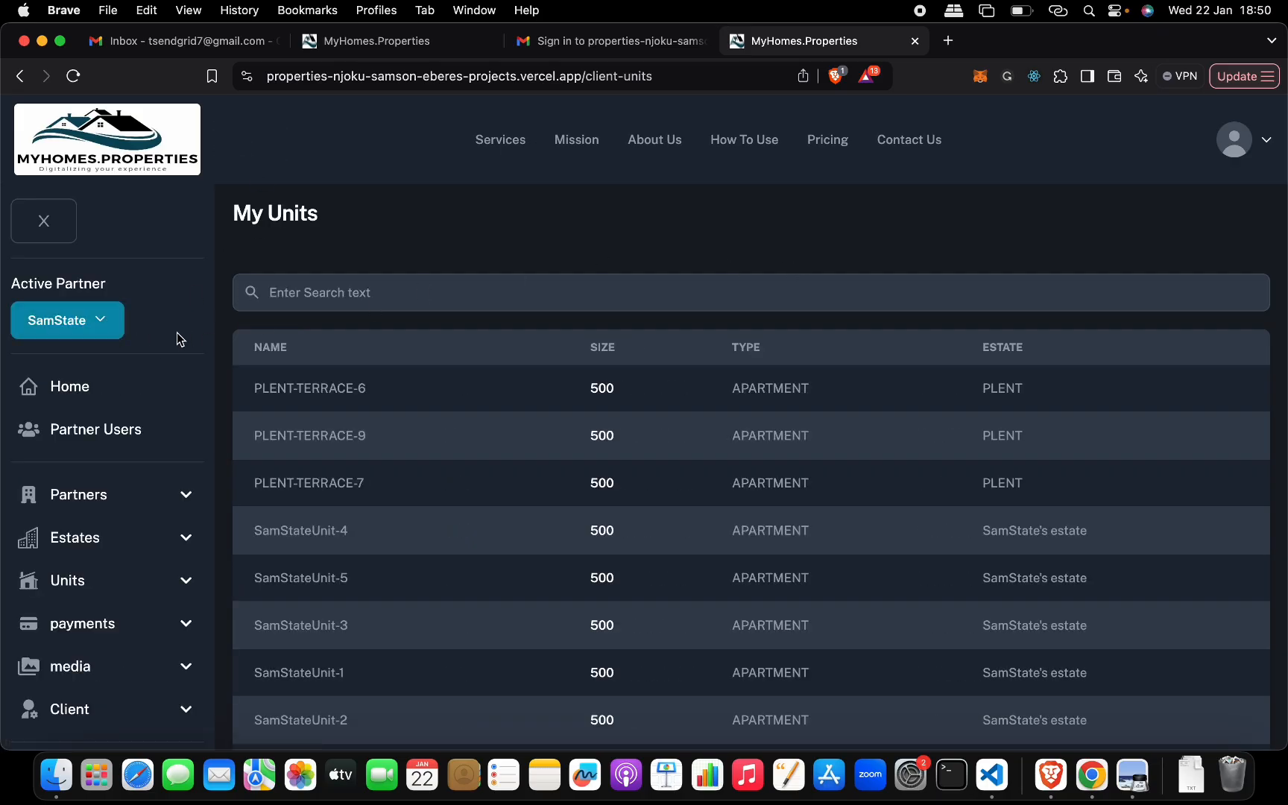
scroll(138, 320, "down", 1)
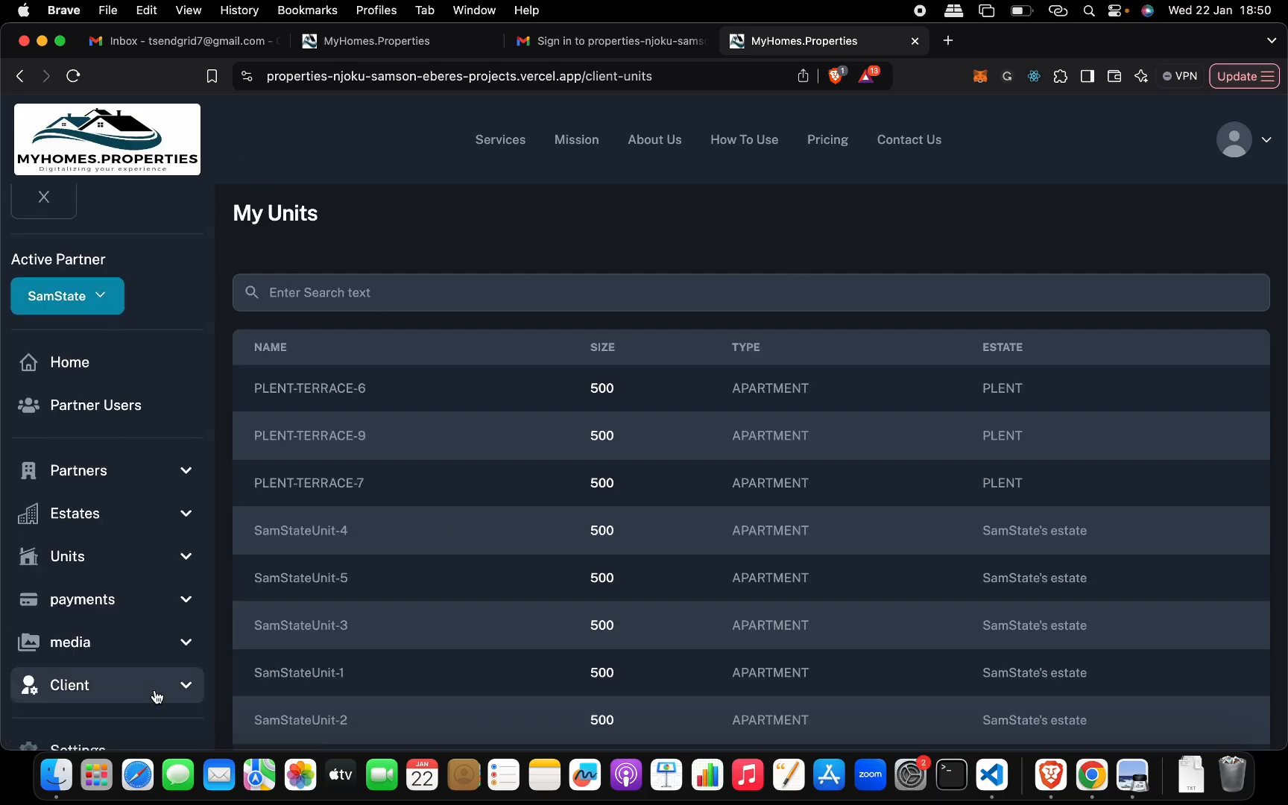
left_click(178, 689)
scroll(179, 690, "down", 3)
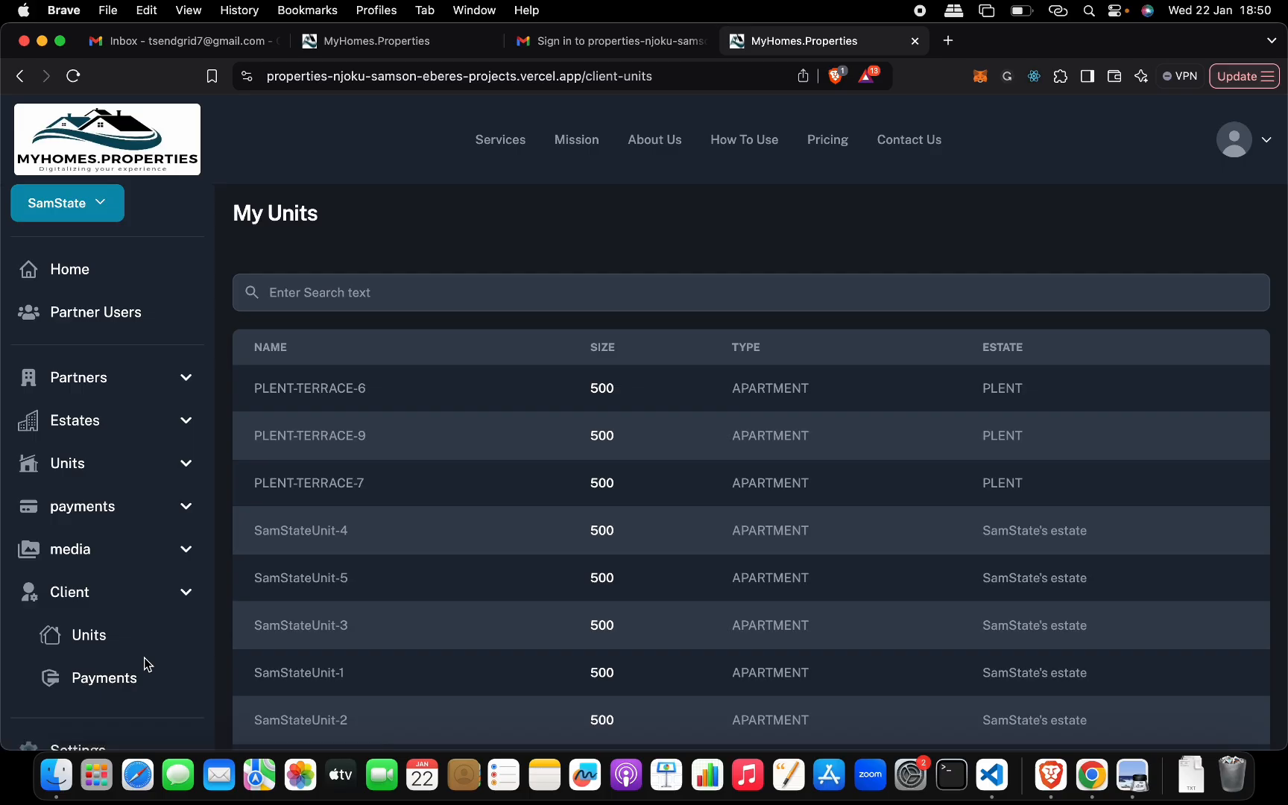
left_click(155, 564)
scroll(160, 511, "down", 3)
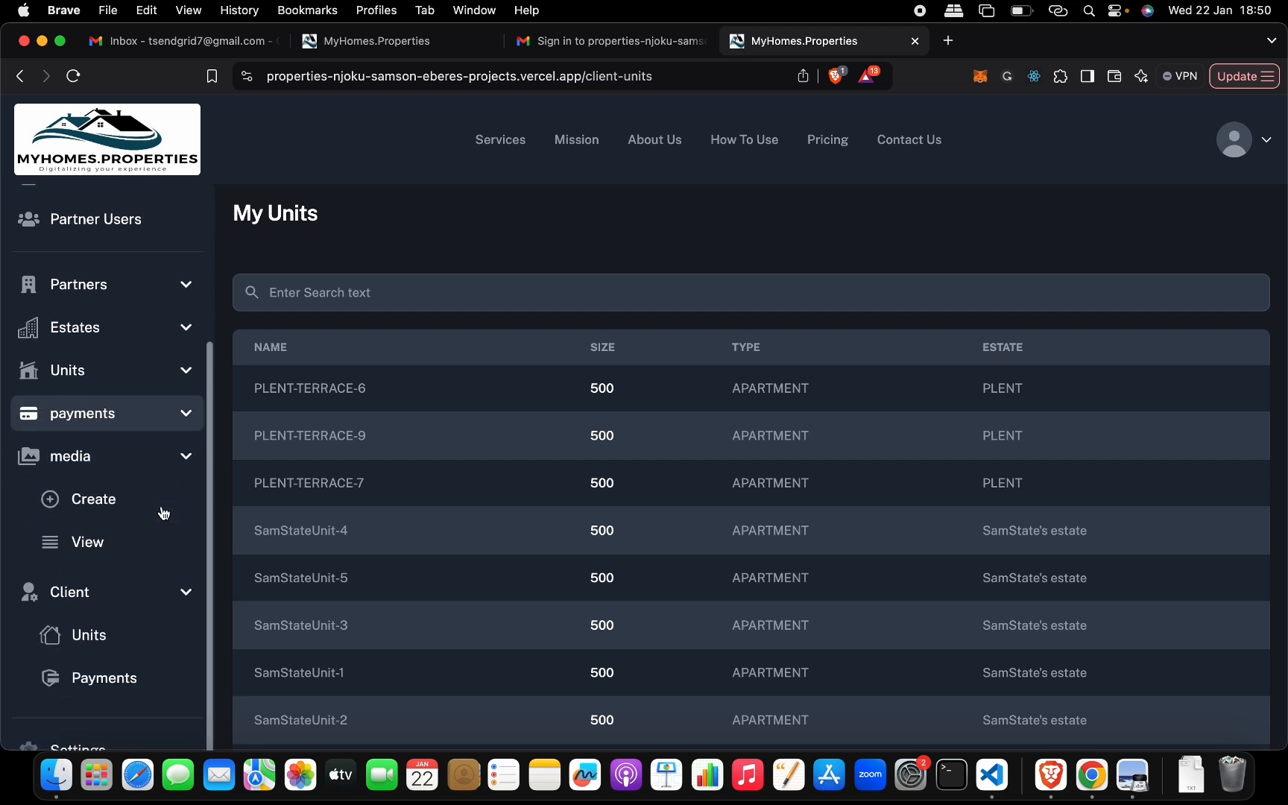
left_click(135, 540)
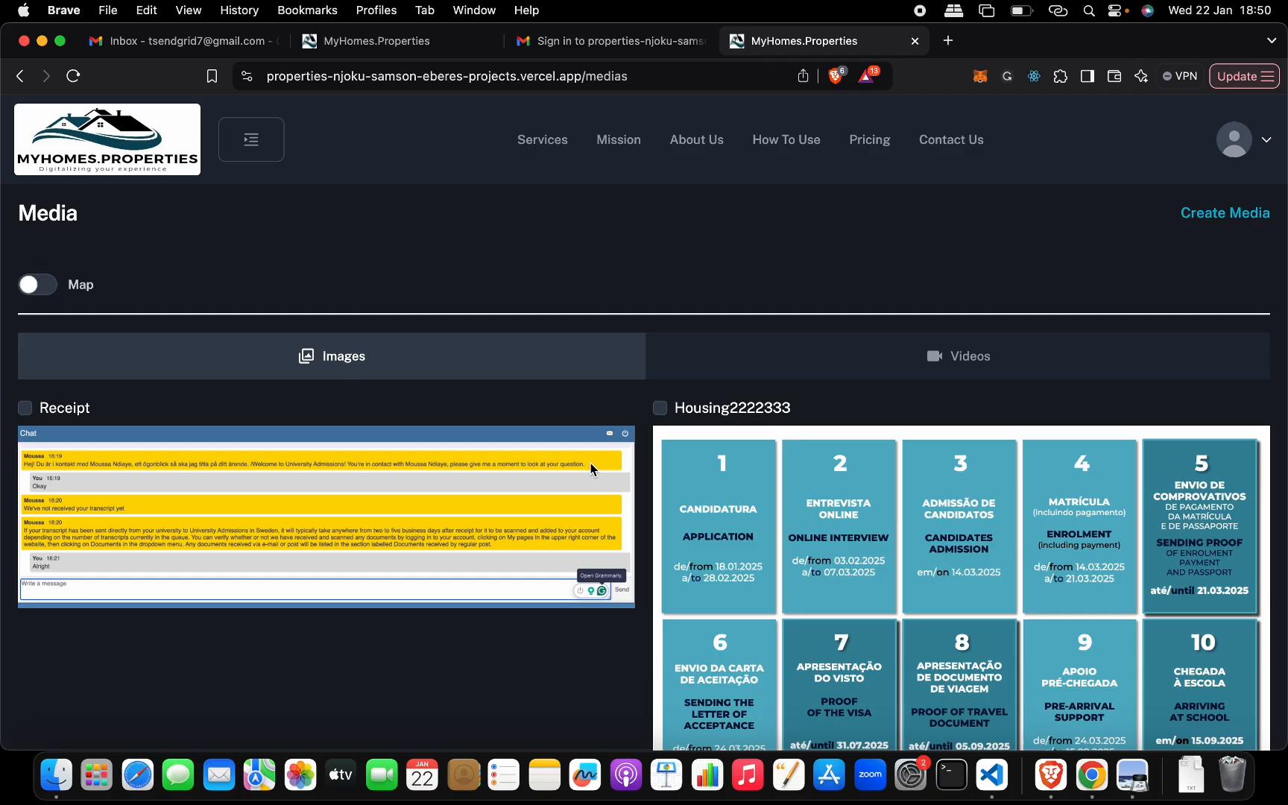
scroll(669, 392, "down", 5)
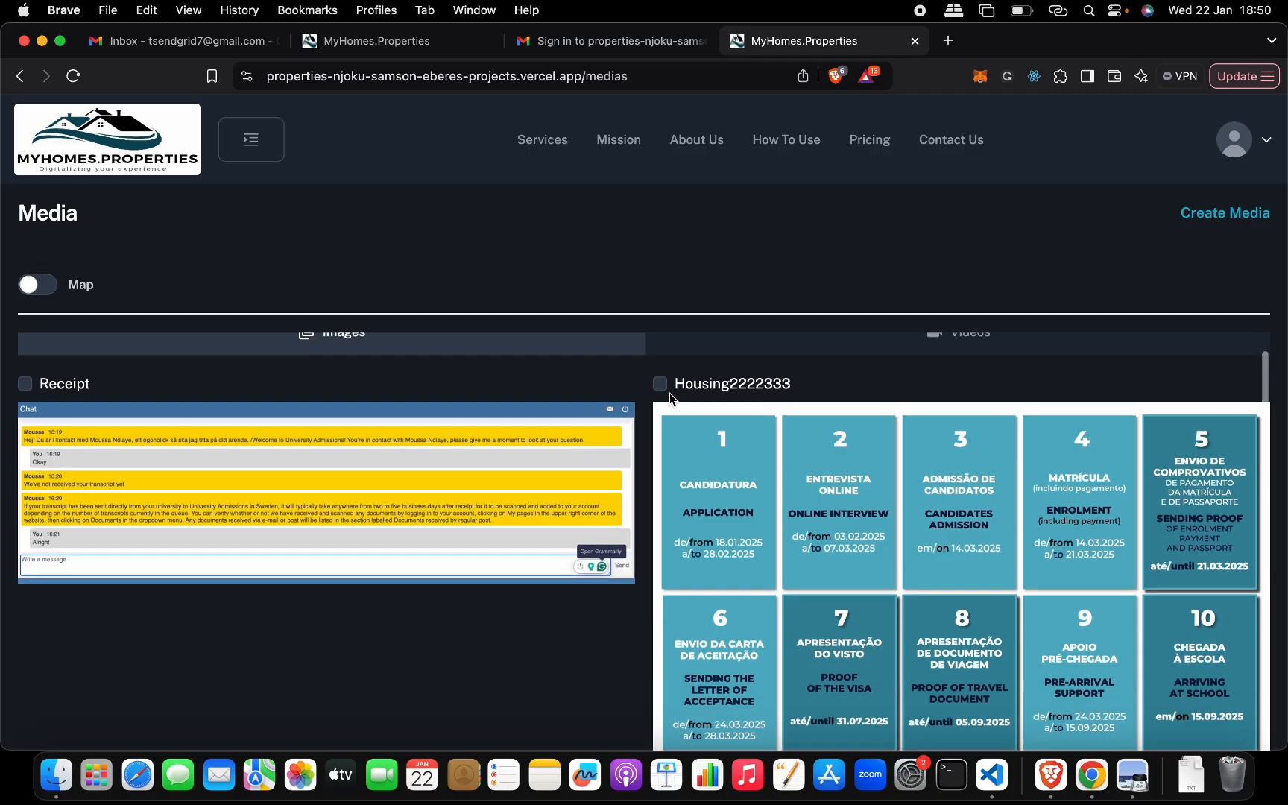
scroll(670, 392, "up", 5)
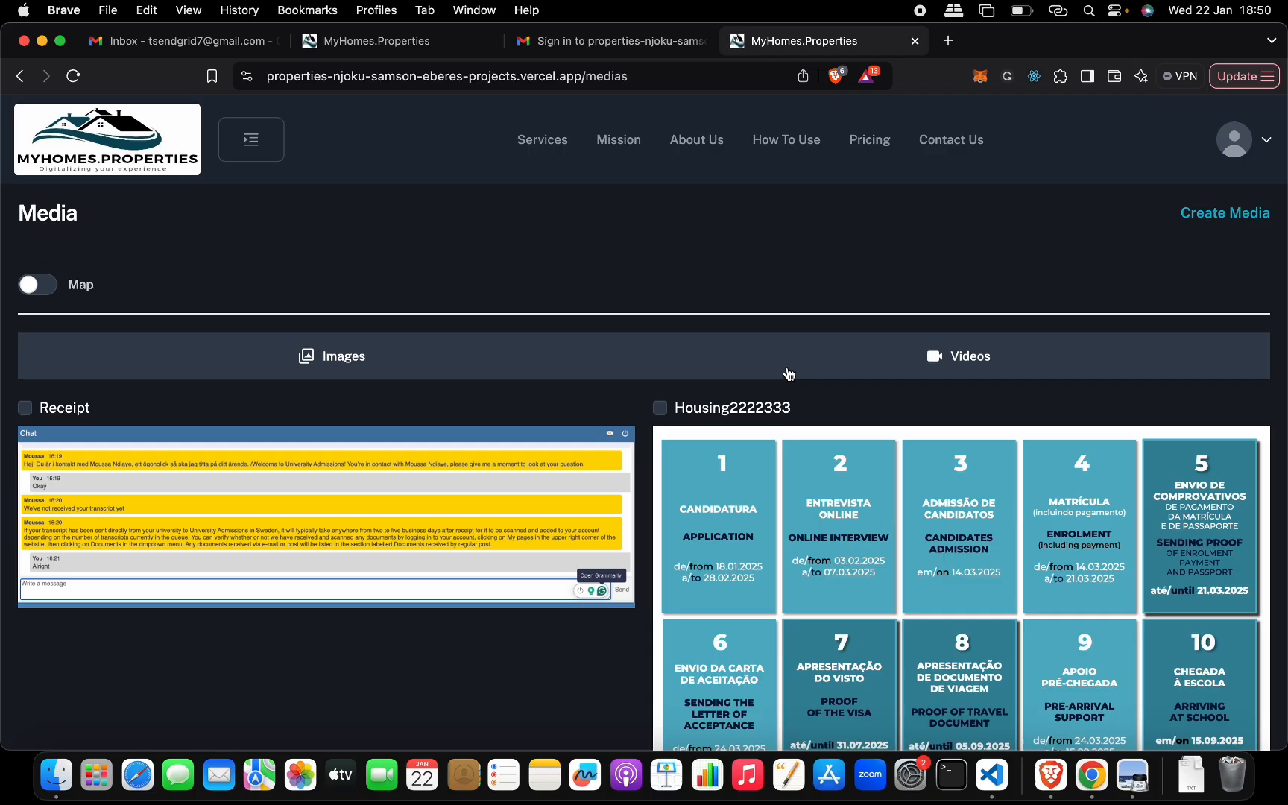
- Turn on media mapping with type ESTATE and select the Receipt and Housing2222333 images
left_click(37, 284)
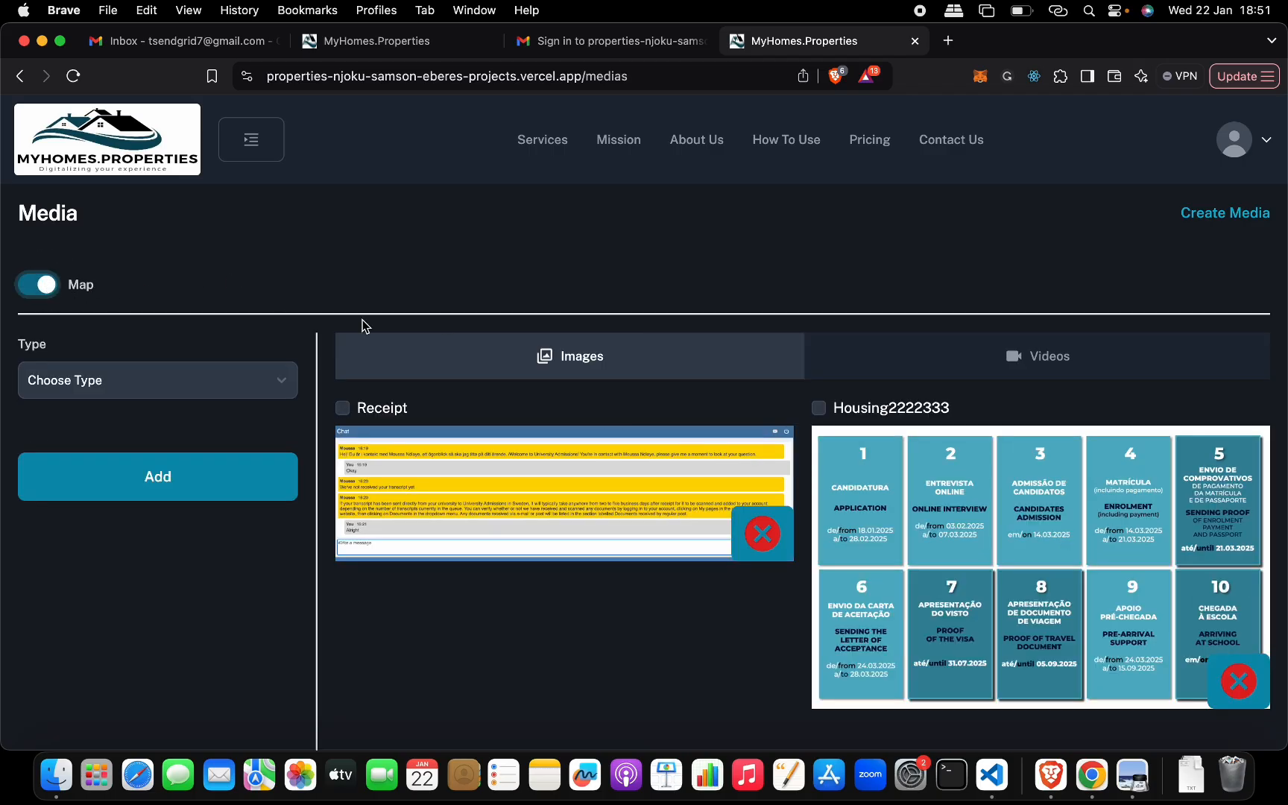
scroll(363, 324, "down", 3)
scroll(363, 325, "up", 3)
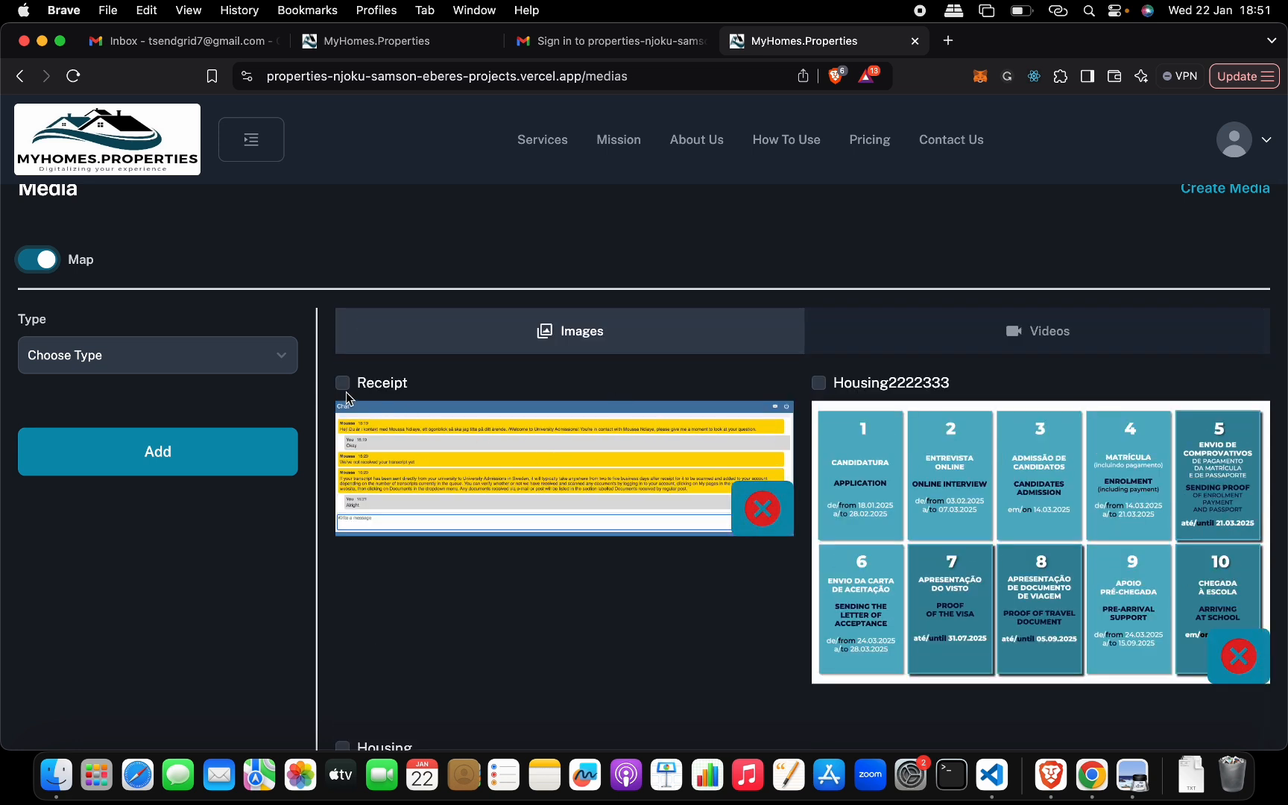
left_click(281, 365)
left_click(278, 378)
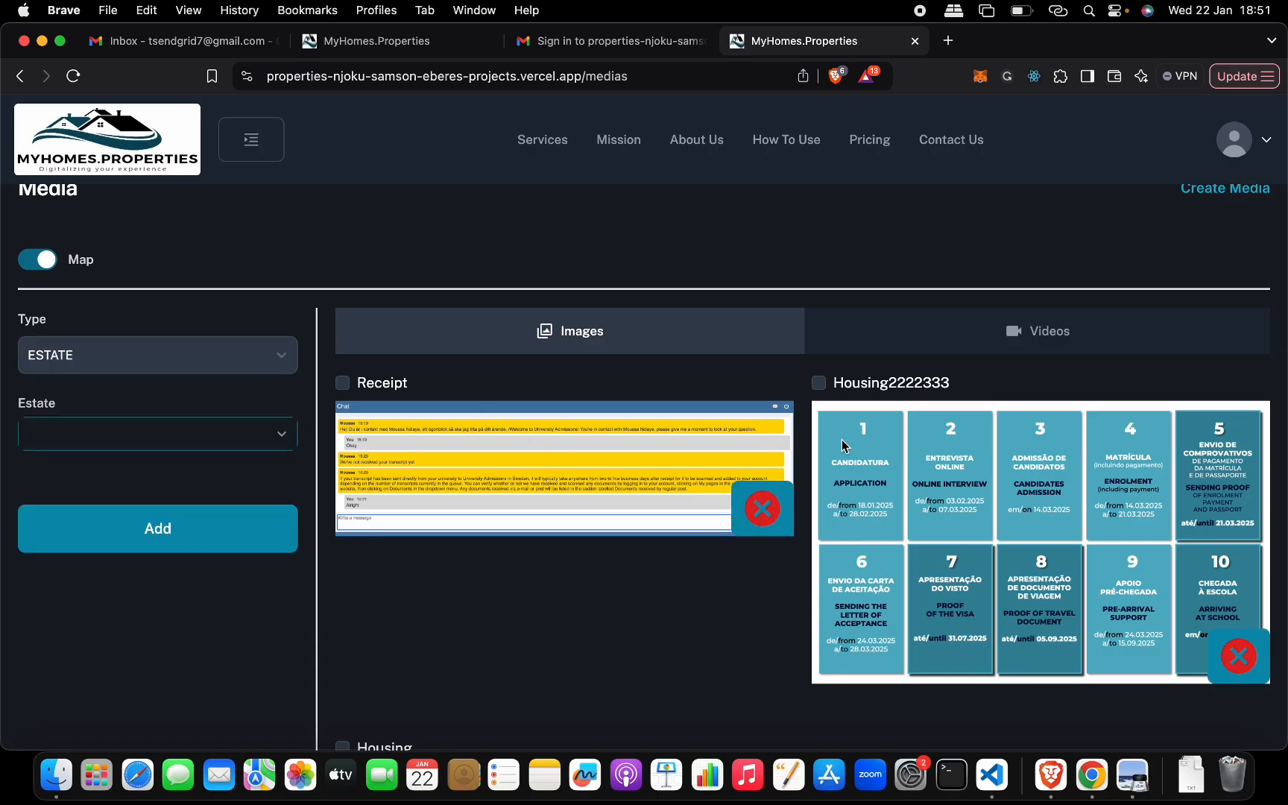
left_click(818, 382)
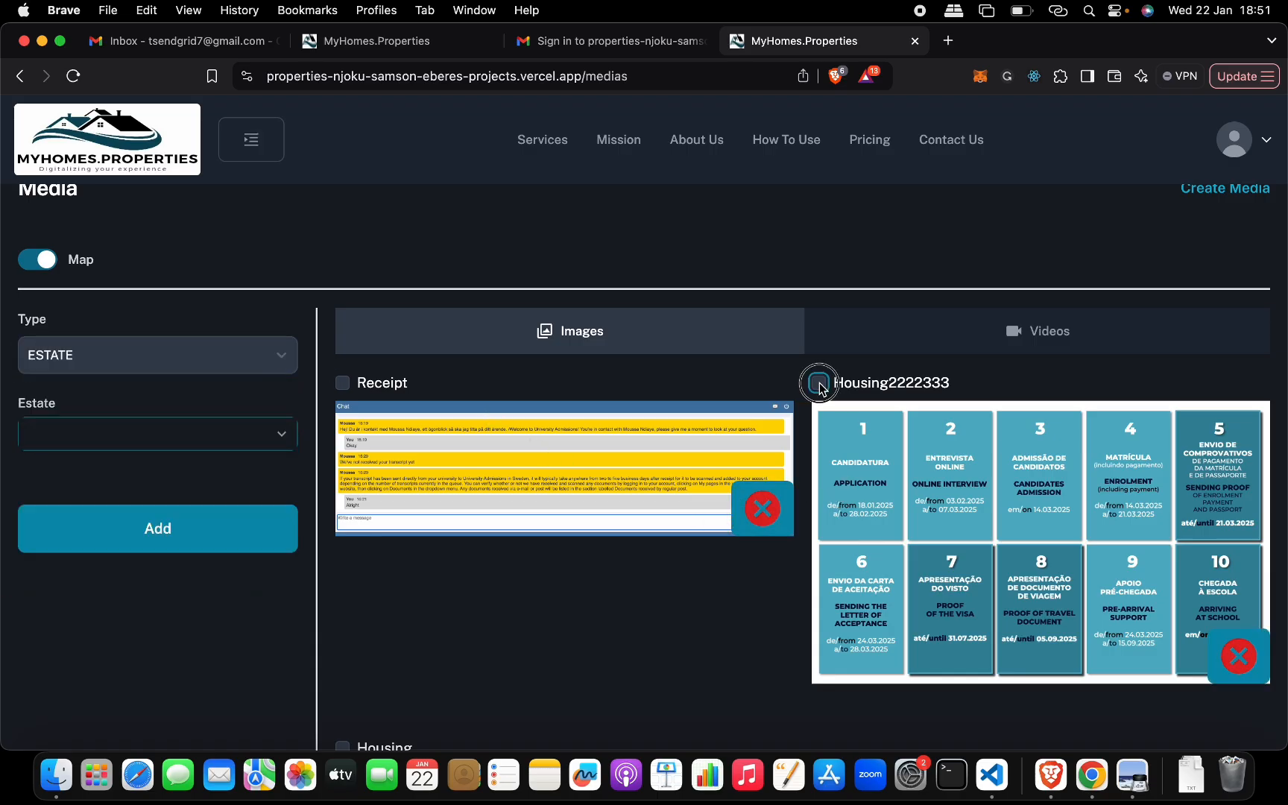
left_click(343, 383)
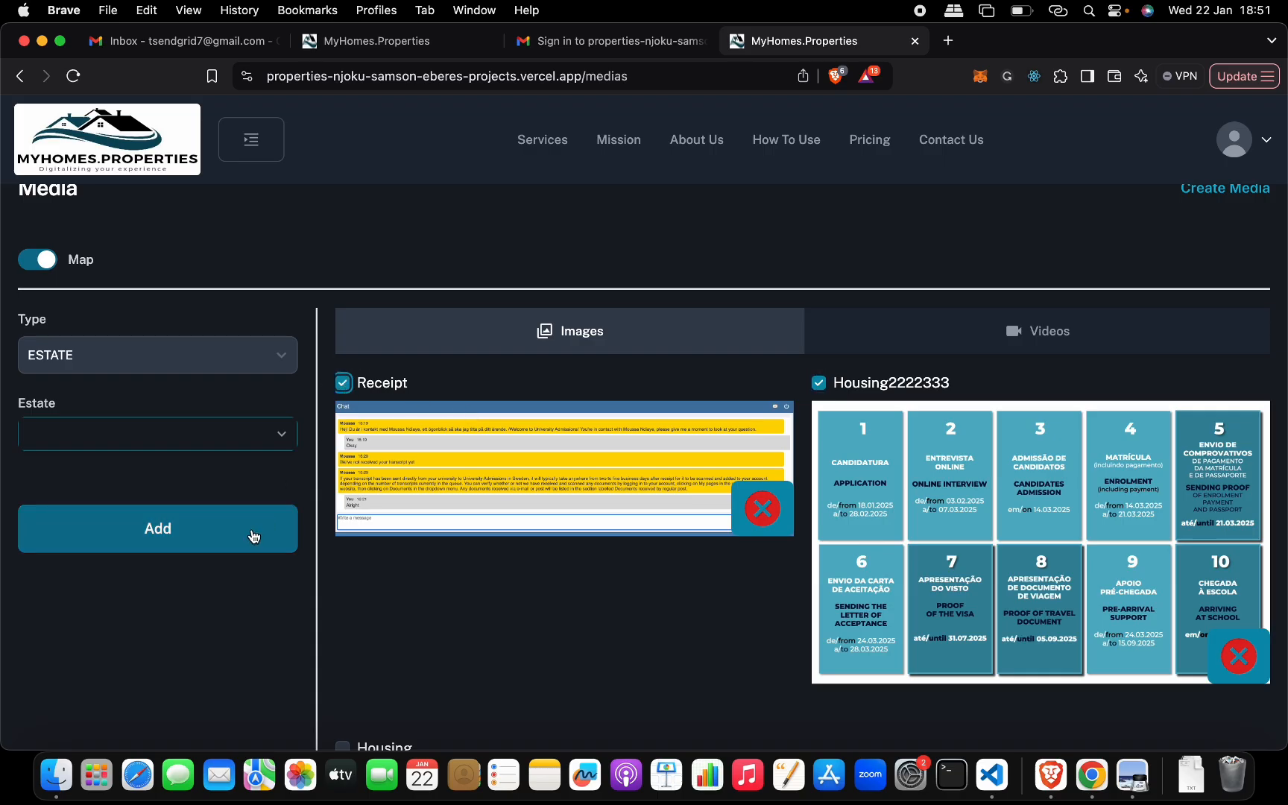
left_click(273, 436)
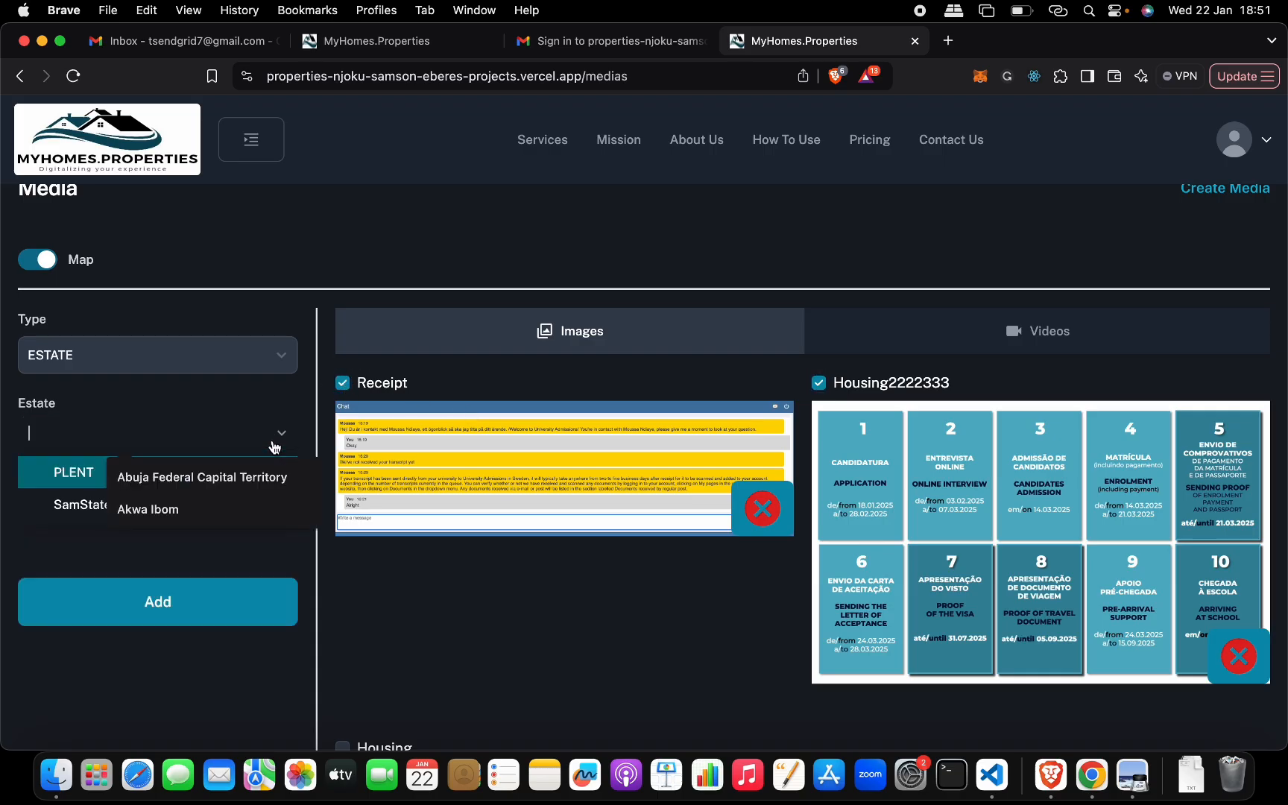
left_click(283, 357)
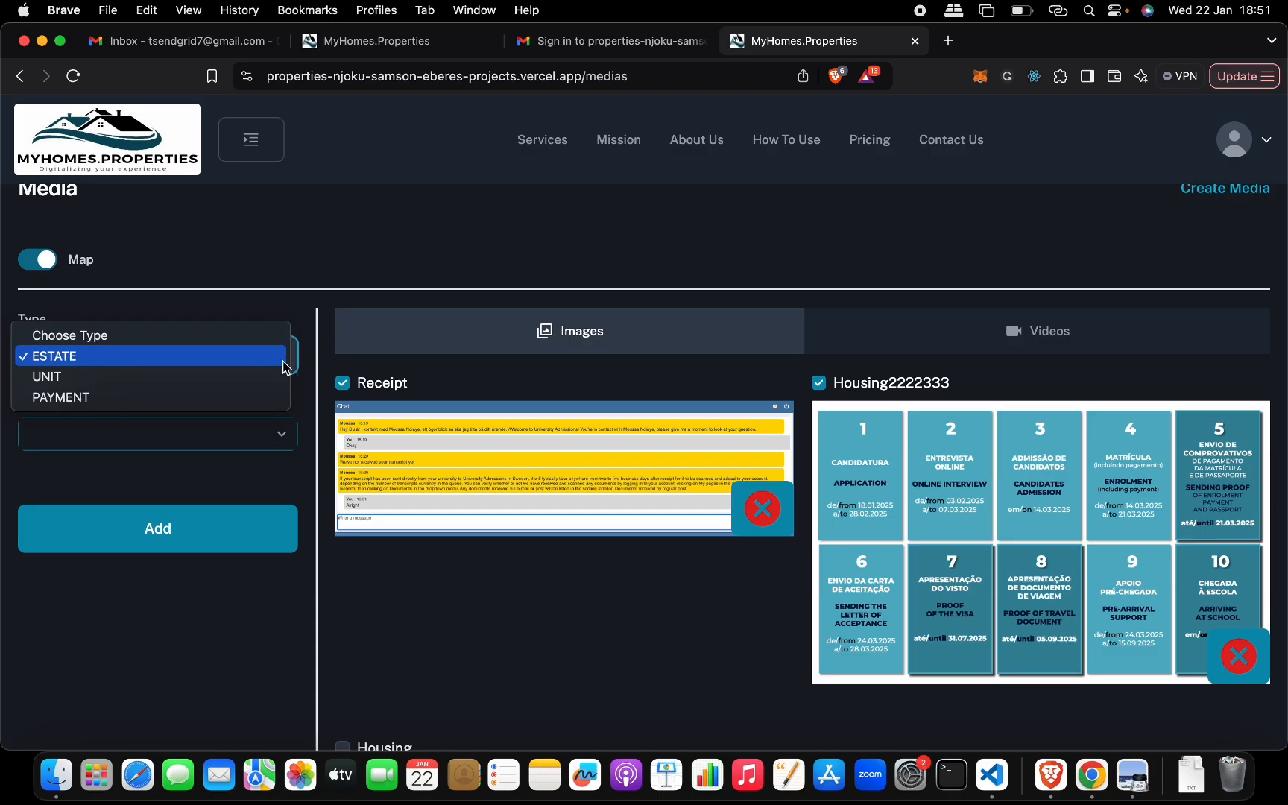
left_click(261, 376)
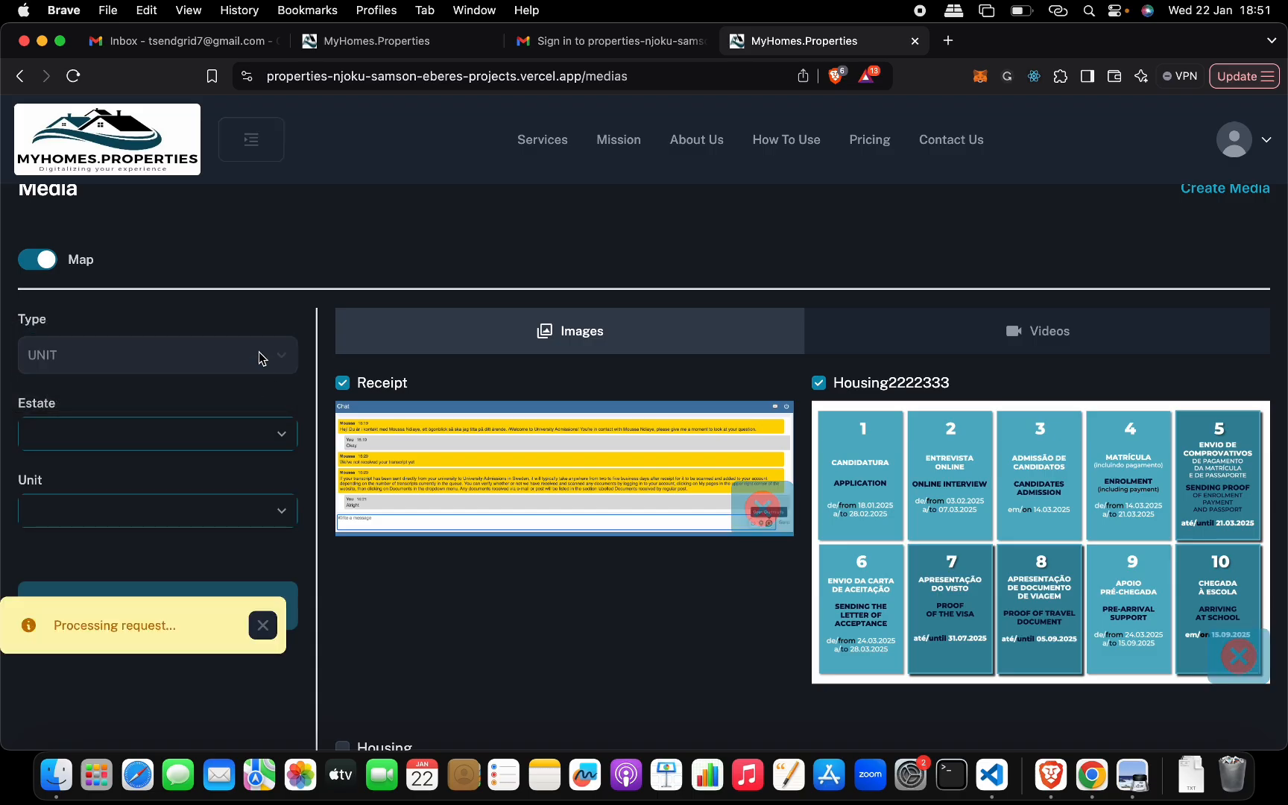
left_click(261, 358)
left_click(255, 337)
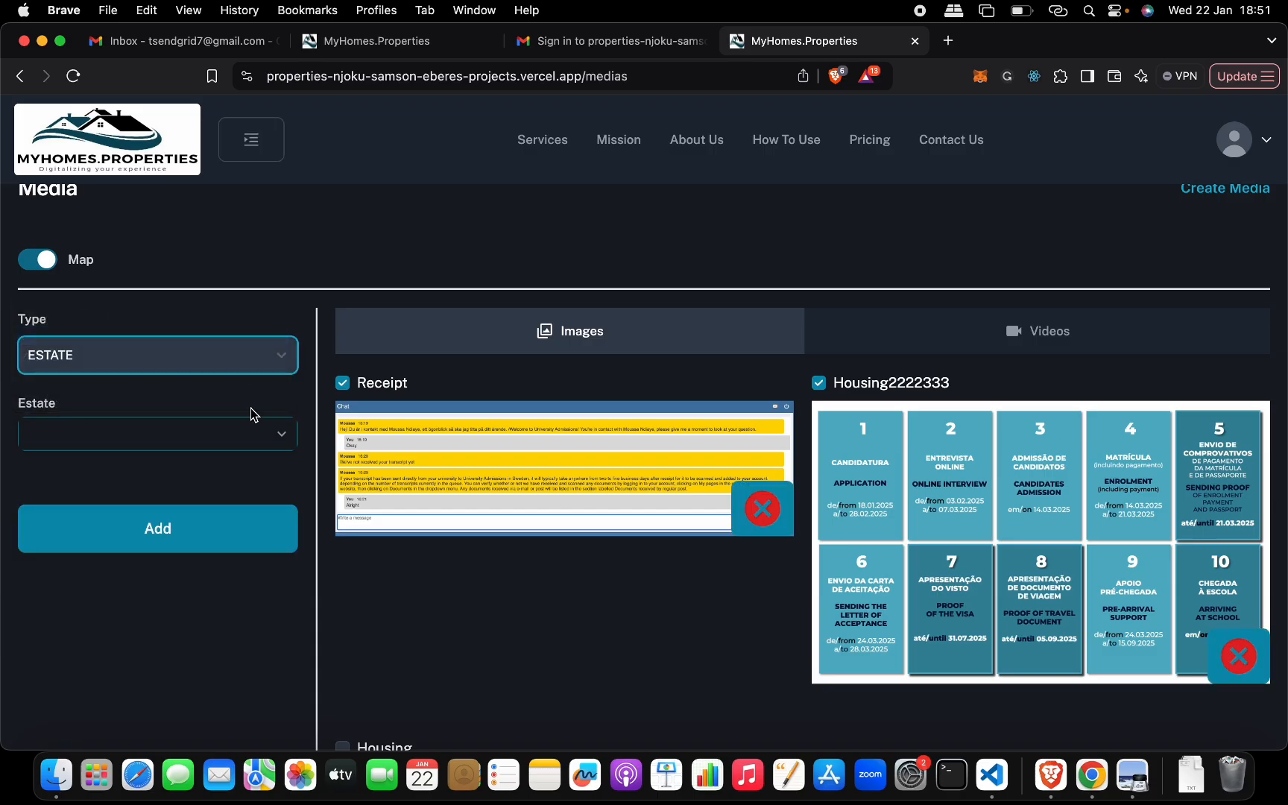
- Choose the PLENT estate and add the image mapping to it
left_click(224, 437)
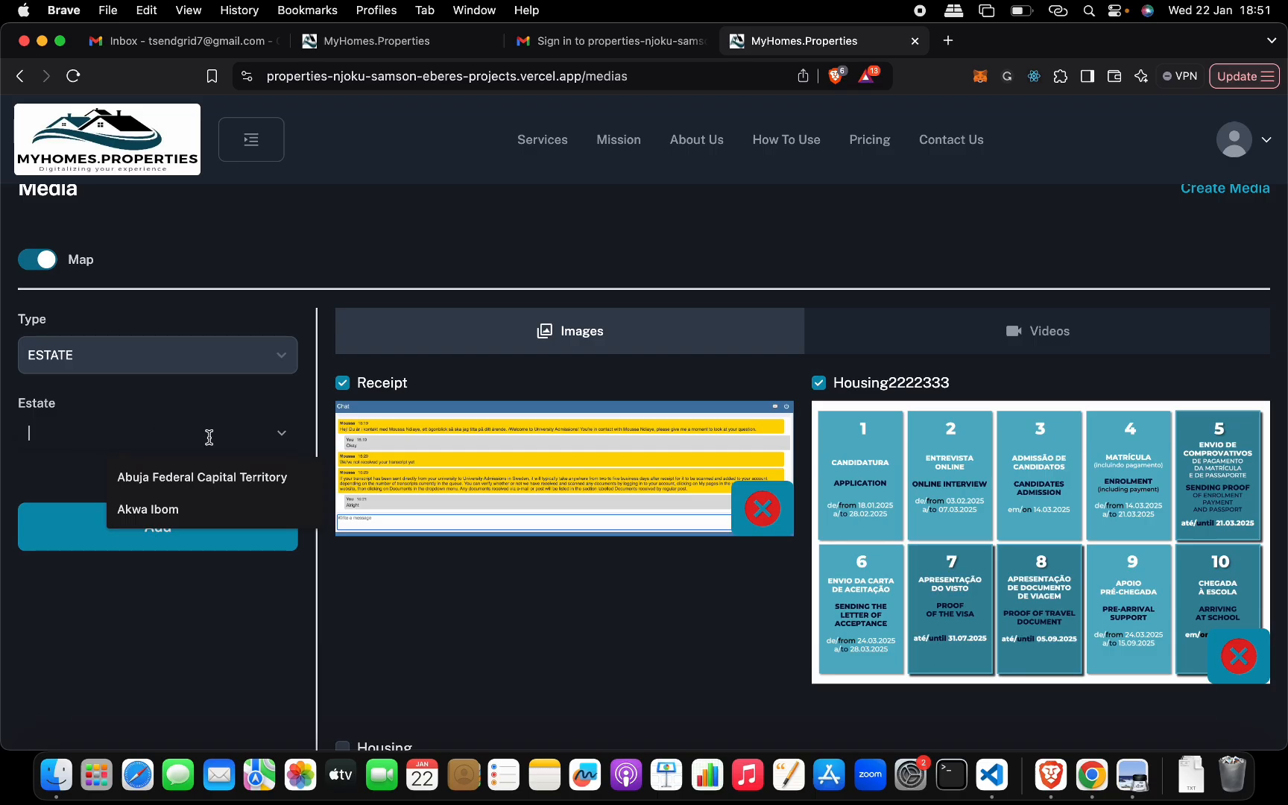
left_click(282, 436)
left_click(77, 474)
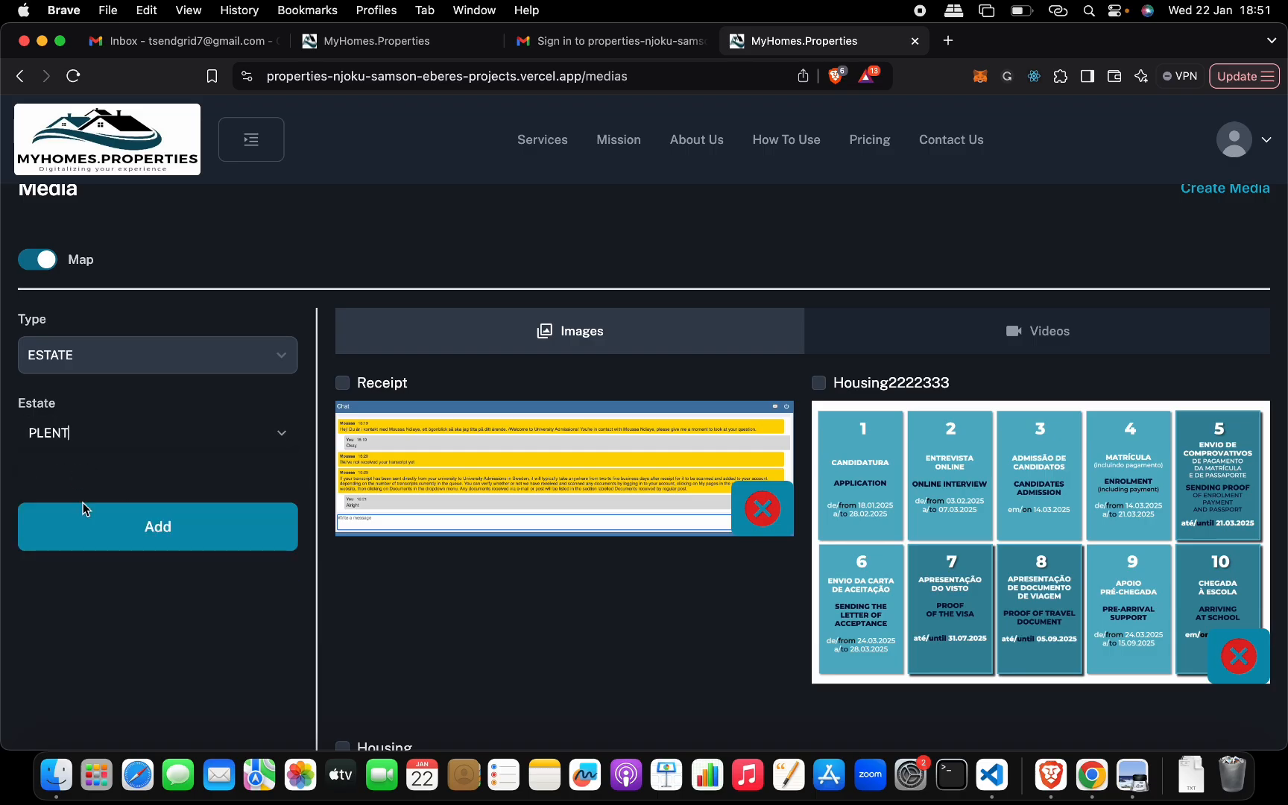
left_click(123, 531)
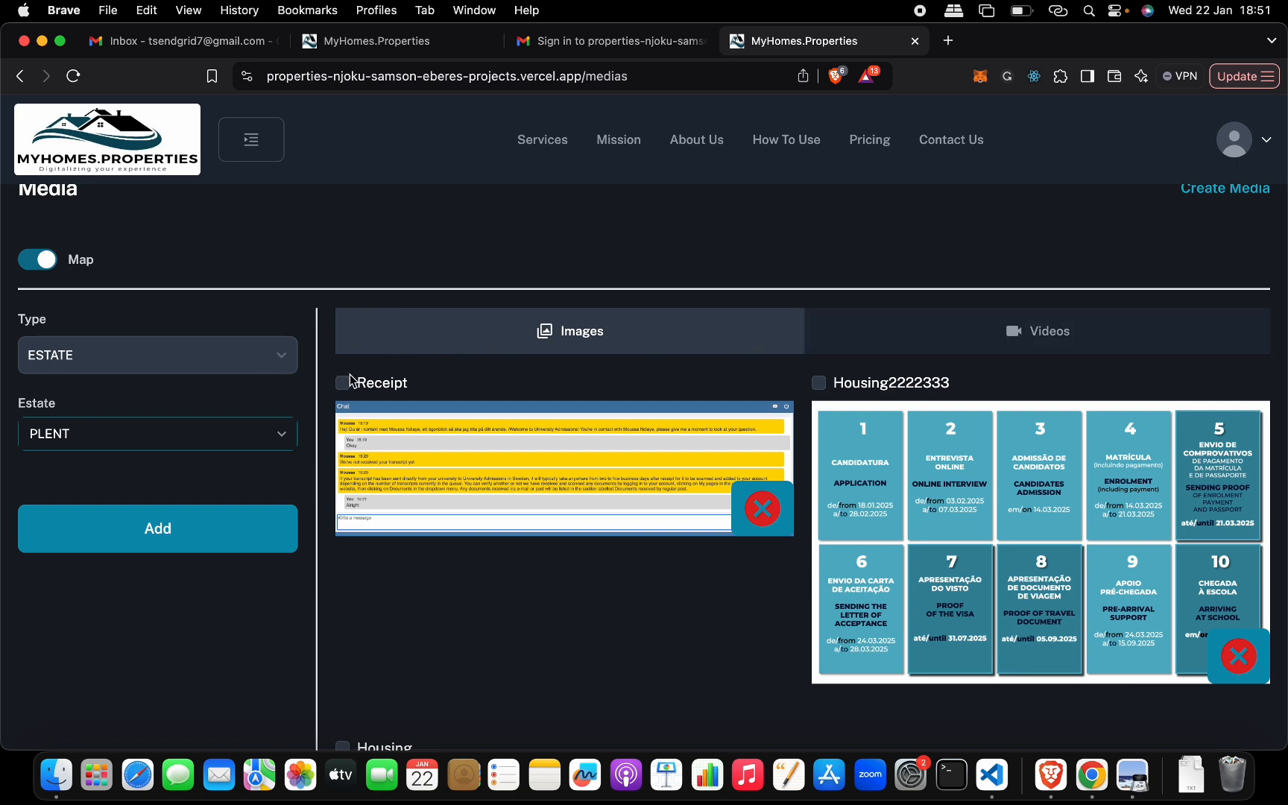
- Look over the media images with mapping turned off and turn mapping back on
left_click(22, 266)
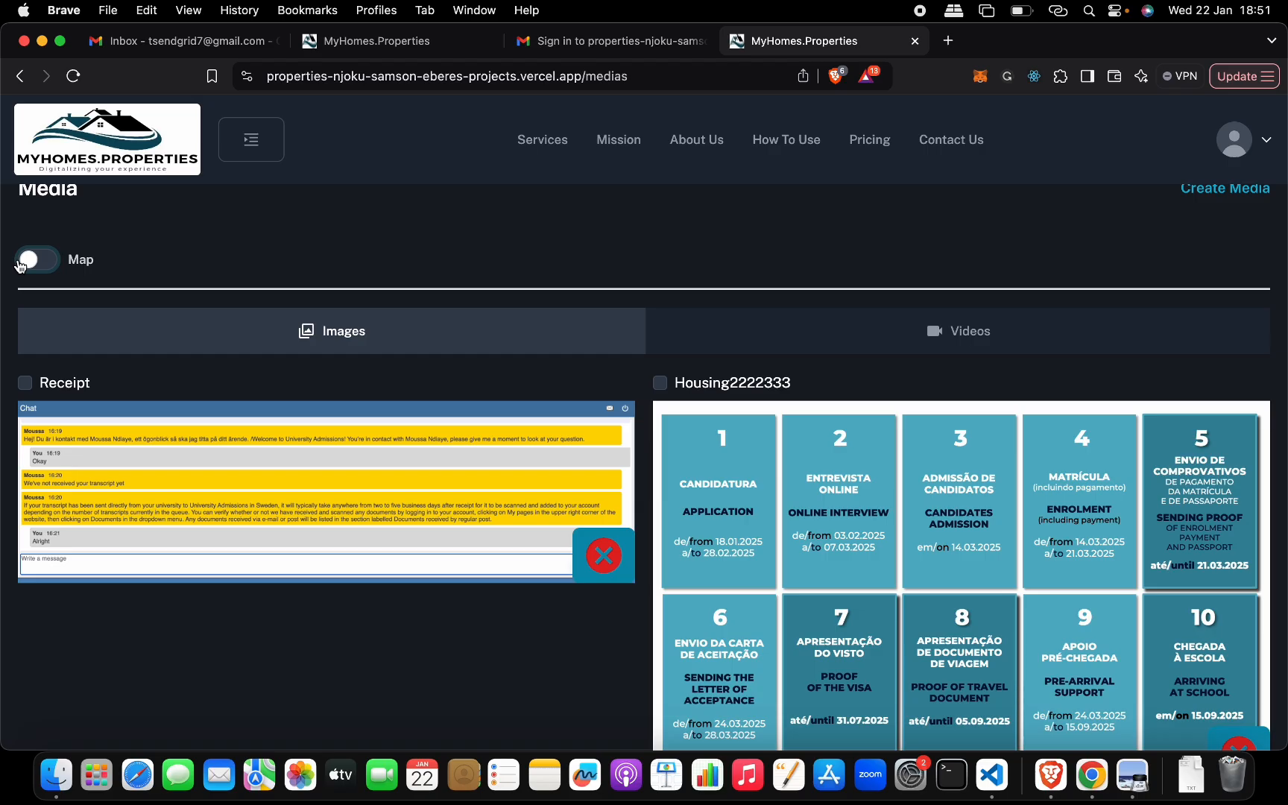
scroll(395, 496, "down", 3)
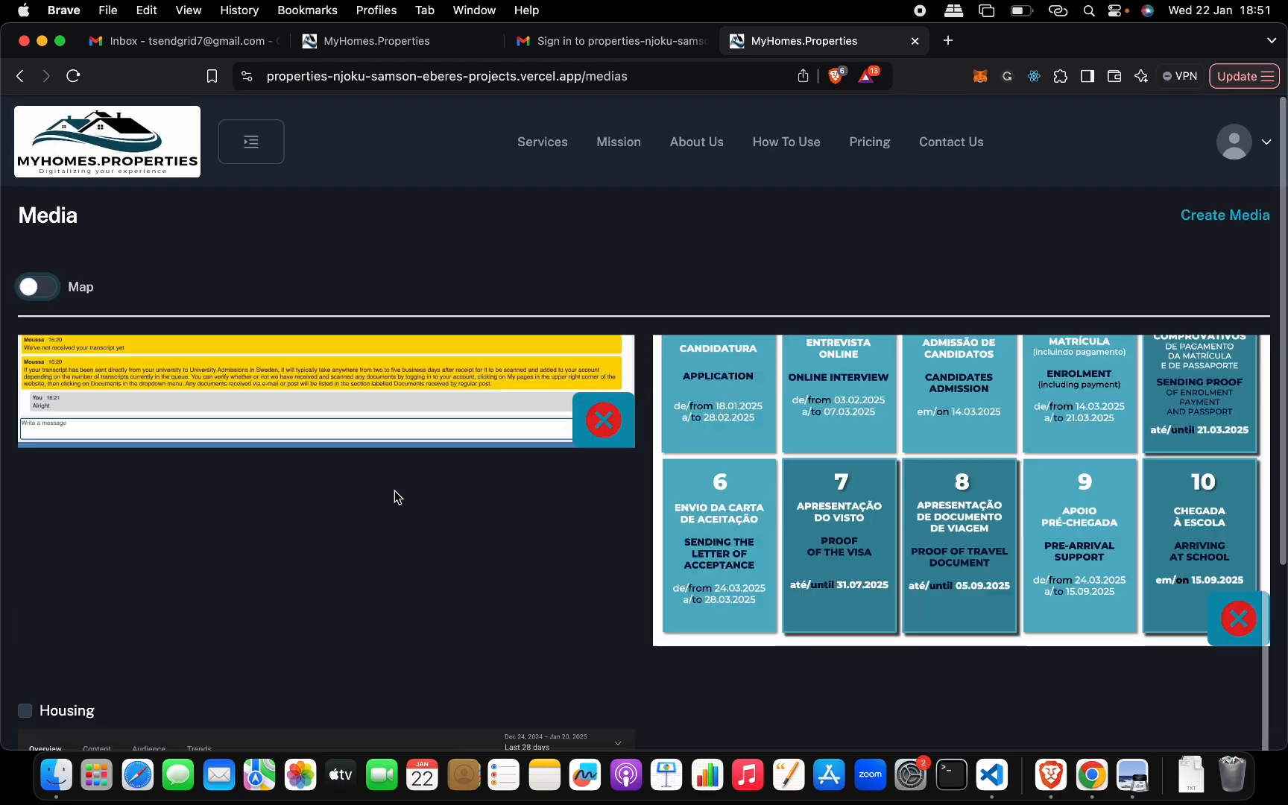
scroll(394, 496, "up", 3)
left_click(701, 354)
left_click(509, 359)
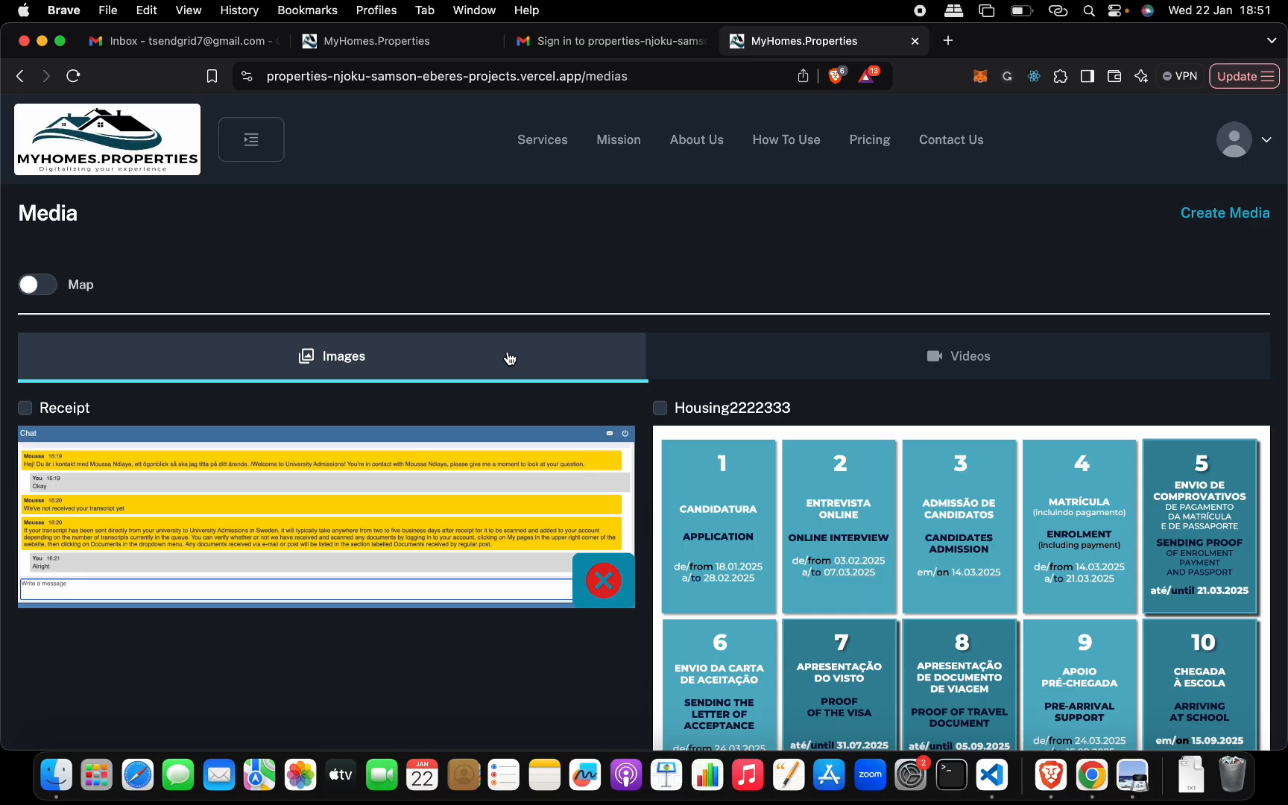
left_click(73, 282)
- Open the settings page and look through the Transfer Unit, Permissions and Module Permissions sections
left_click(251, 152)
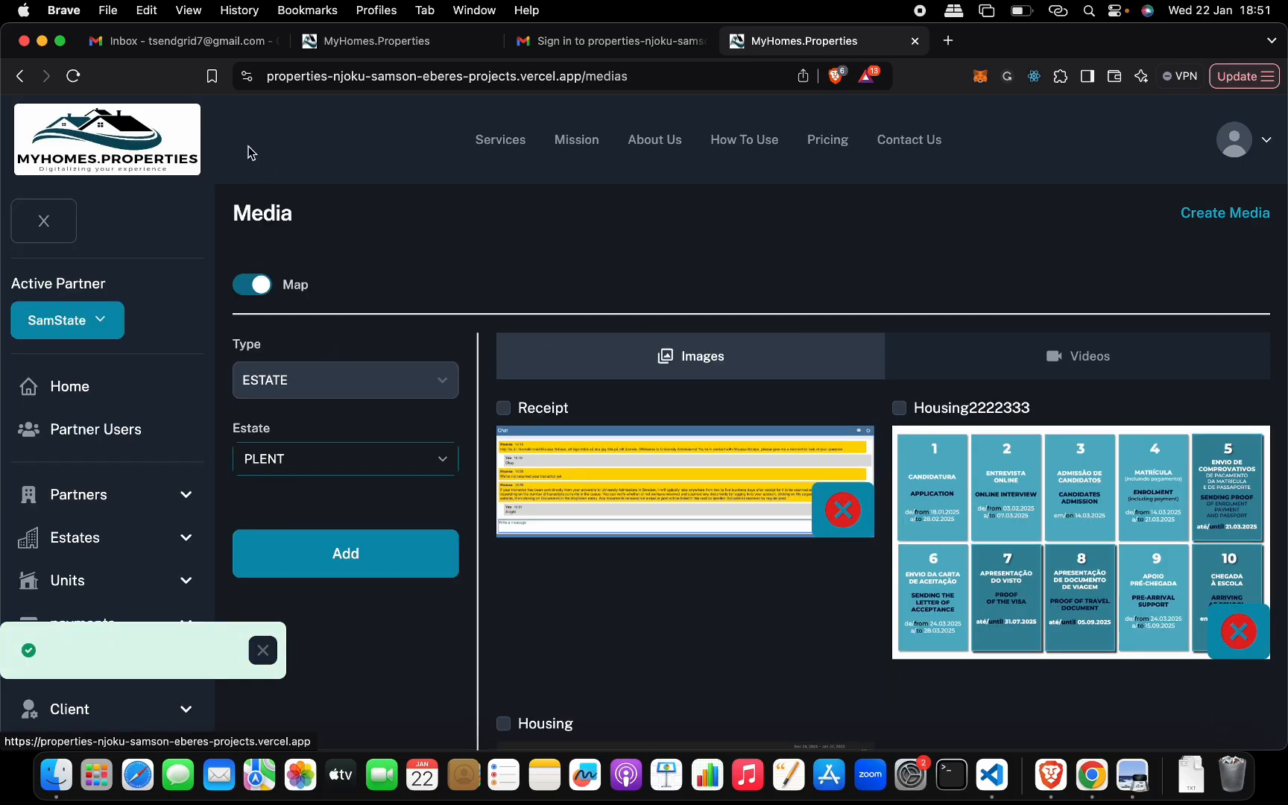
scroll(144, 398, "down", 5)
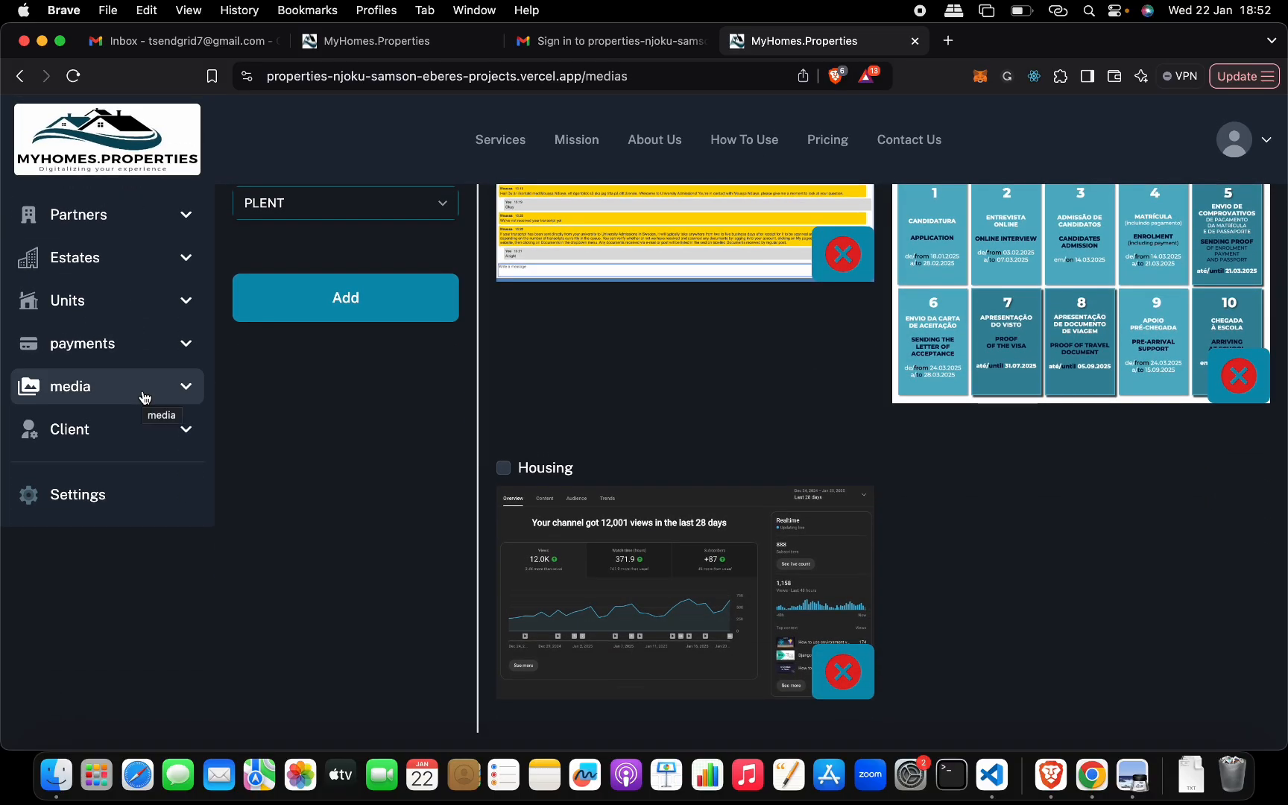
left_click(135, 492)
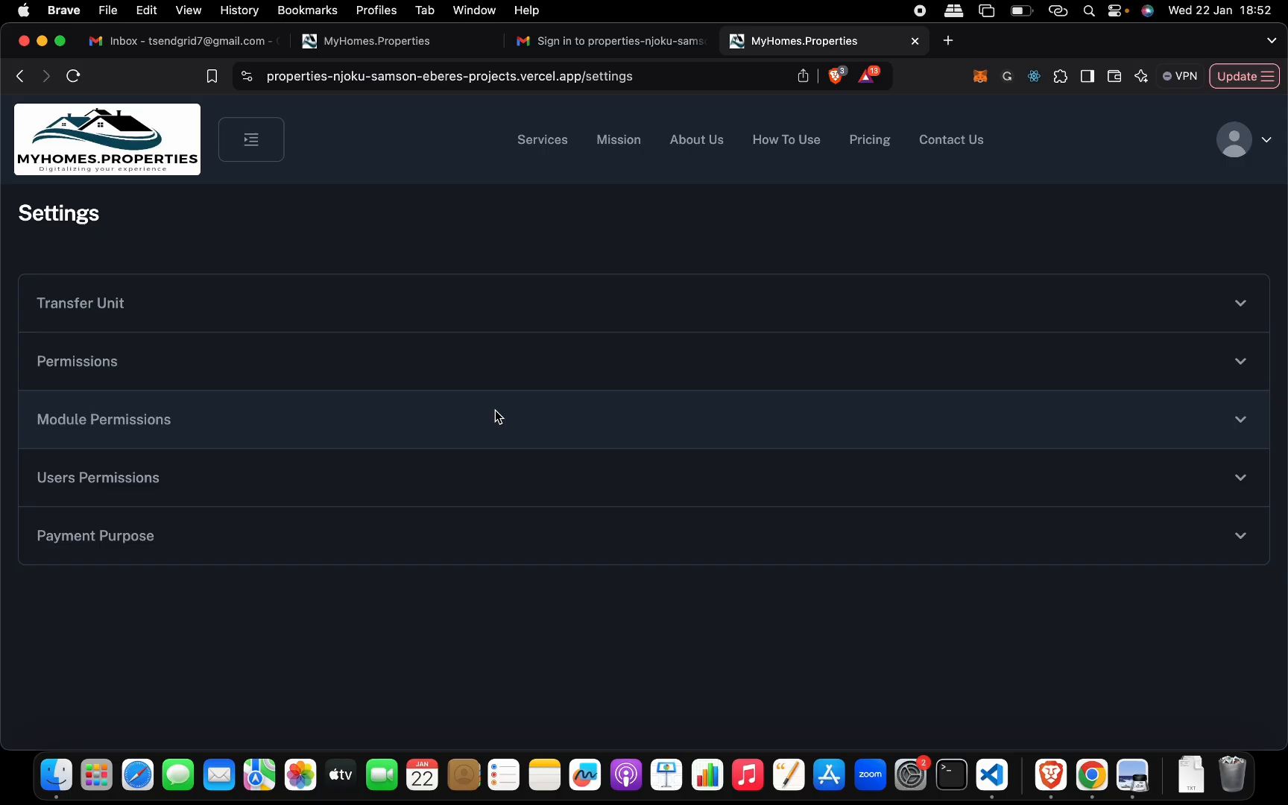
left_click(540, 310)
left_click(540, 310)
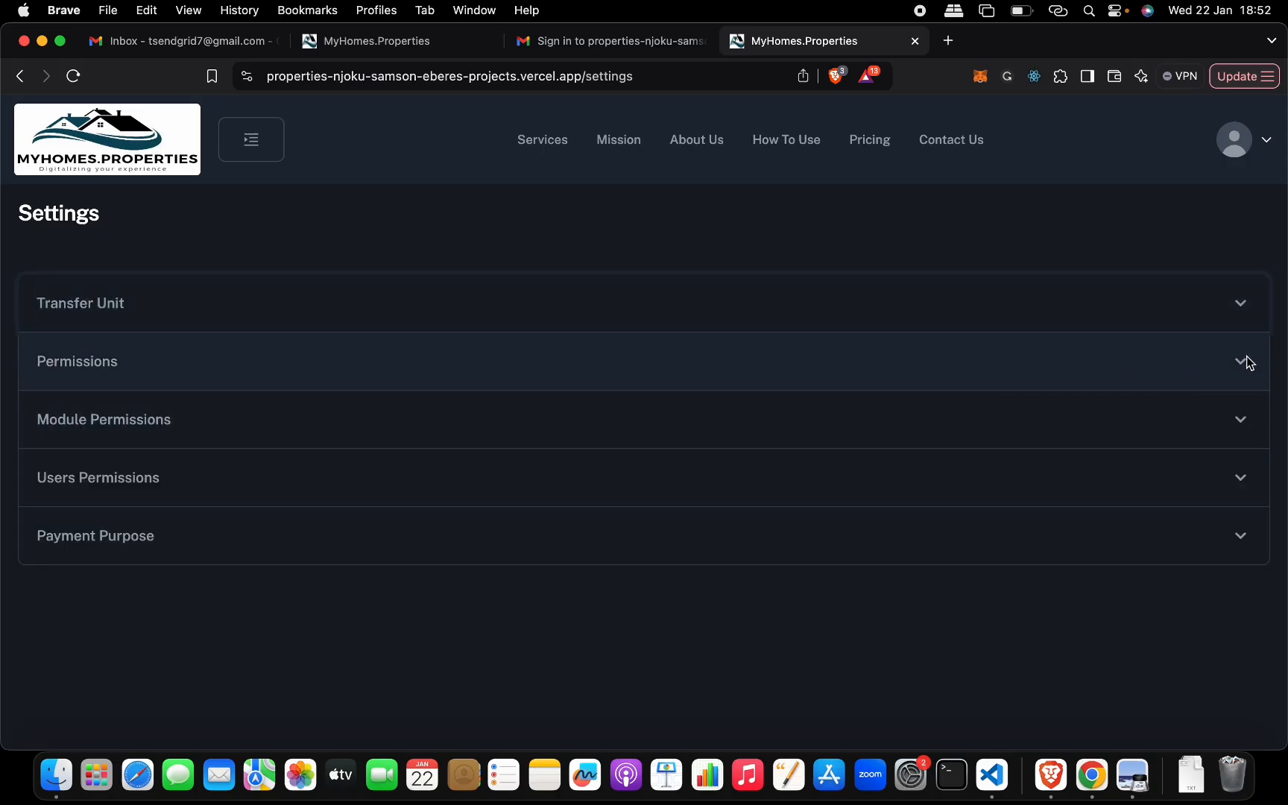
left_click(1243, 363)
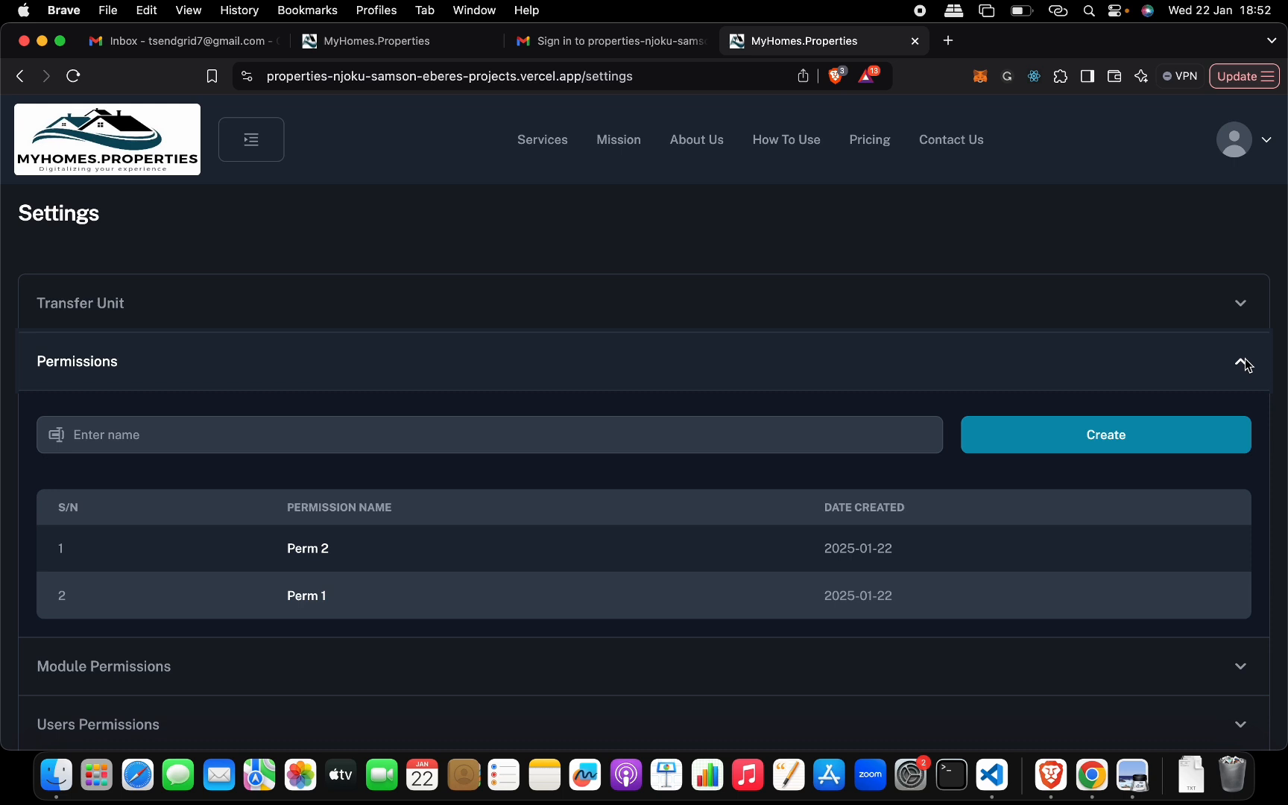
left_click(1243, 363)
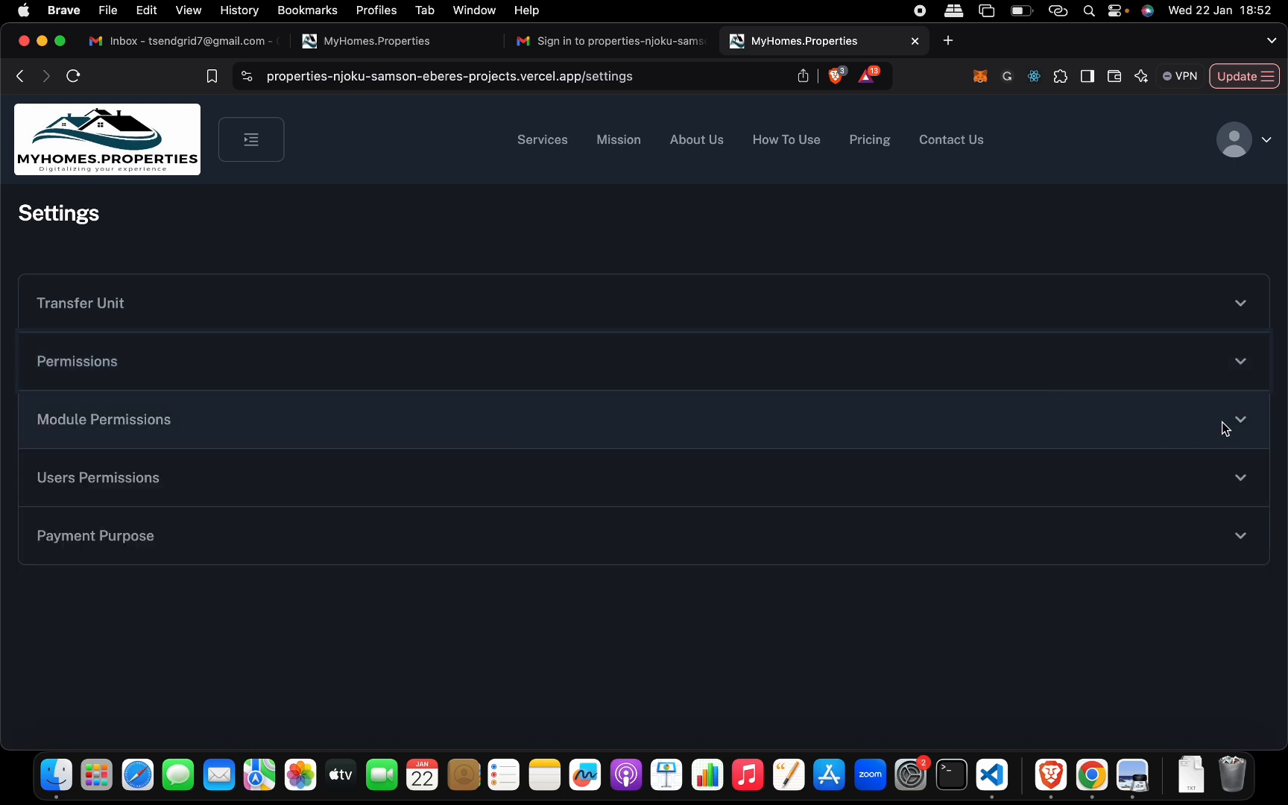
left_click(1242, 420)
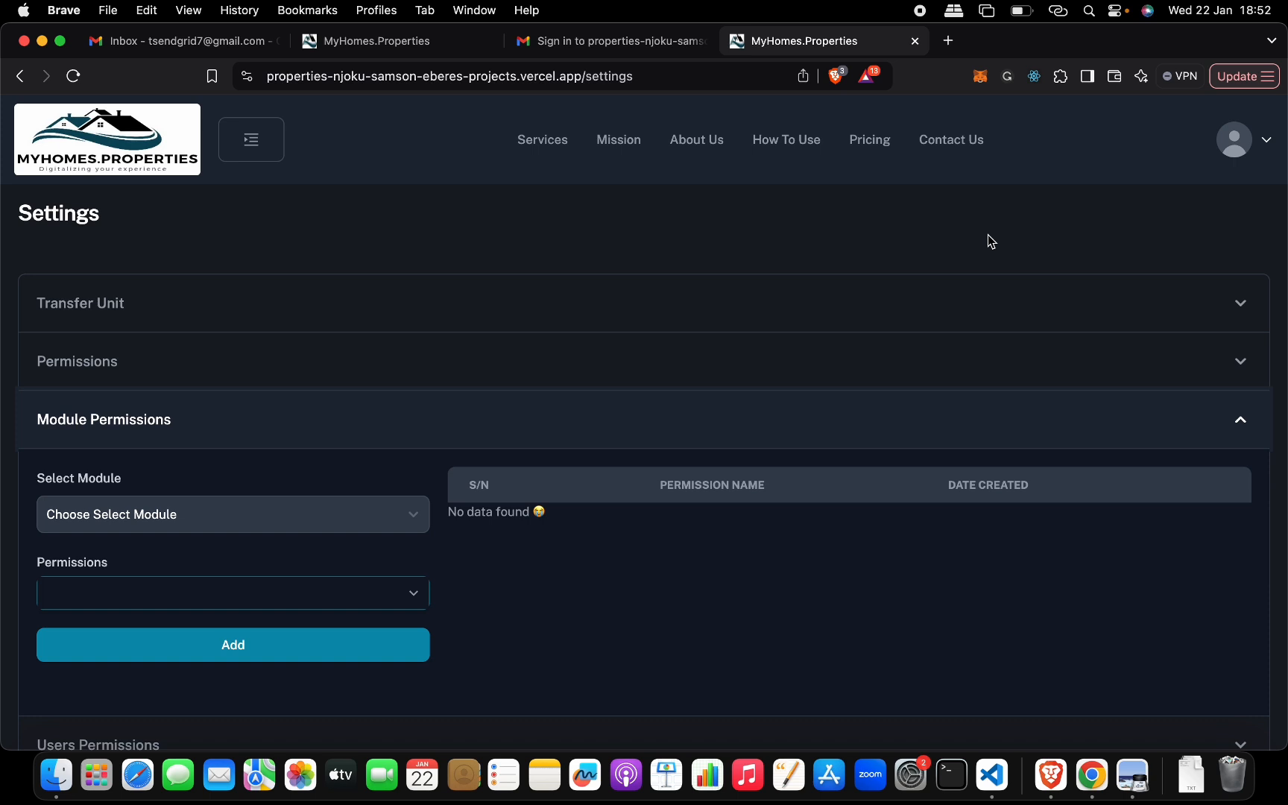
- Look through the Users Permissions and Payment Purpose sections of the settings page
left_click(1241, 421)
left_click(661, 481)
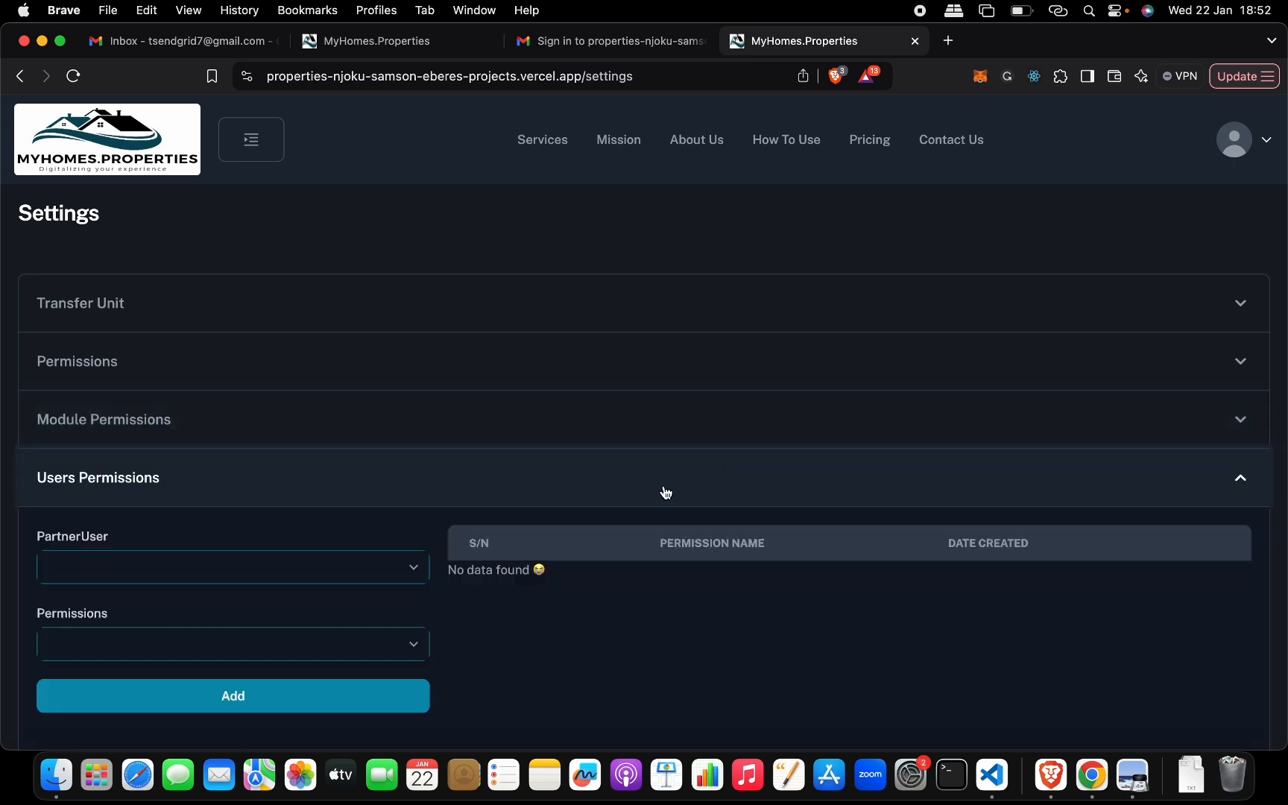
left_click(659, 488)
left_click(645, 438)
left_click(644, 438)
left_click(569, 543)
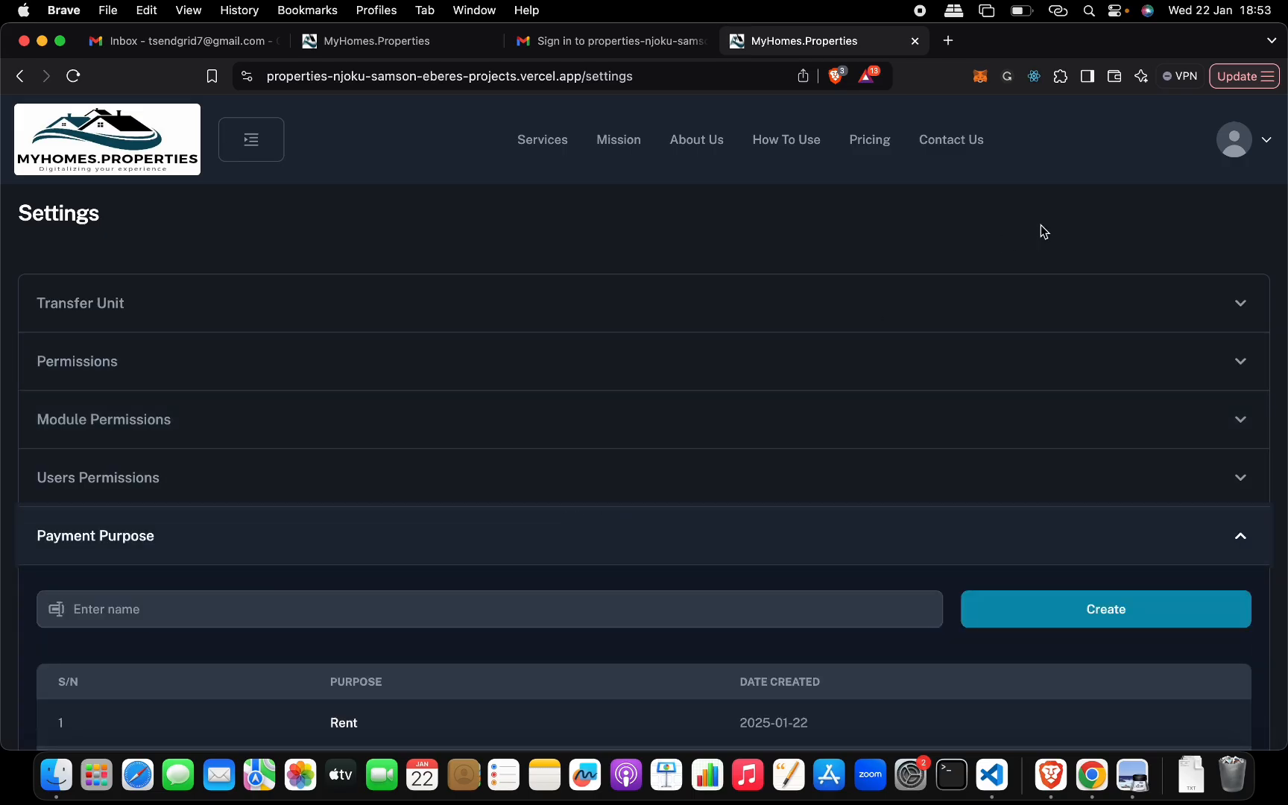
- Sign out of the current account
left_click(1231, 149)
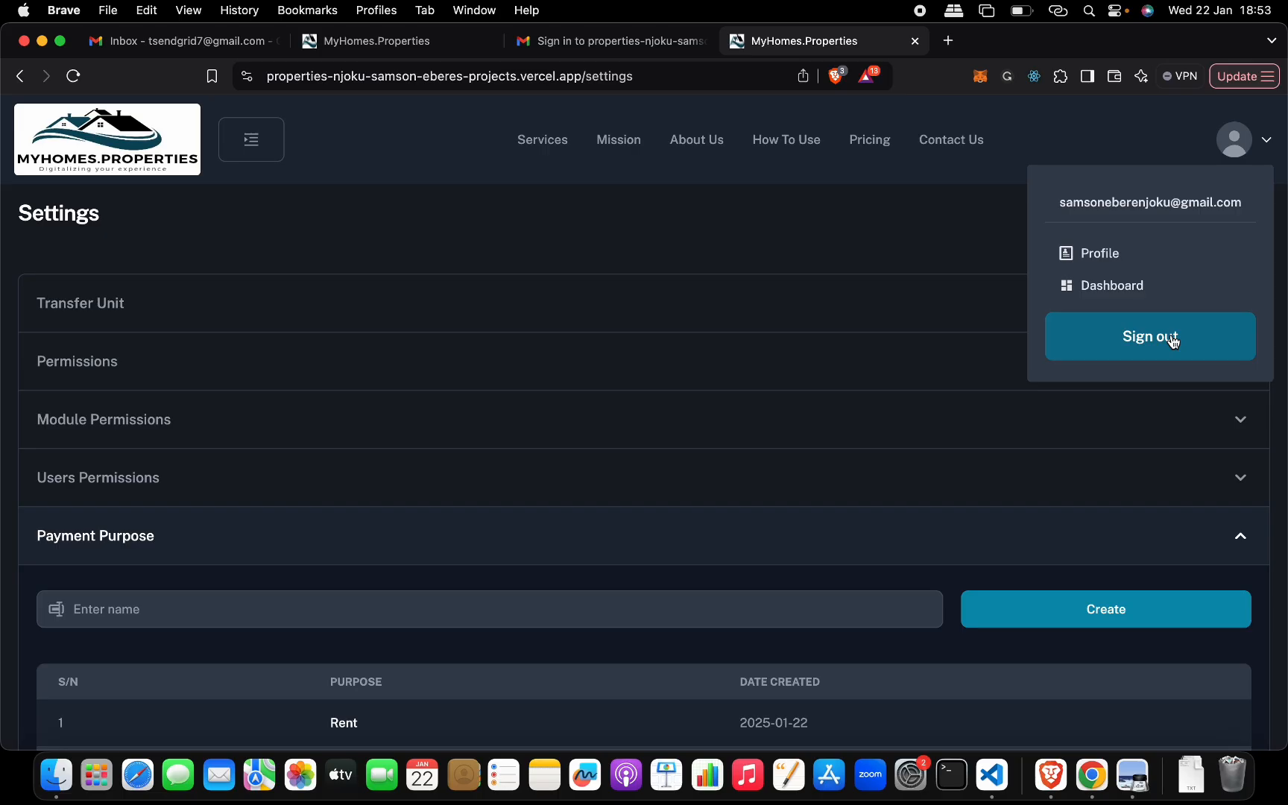
left_click(246, 142)
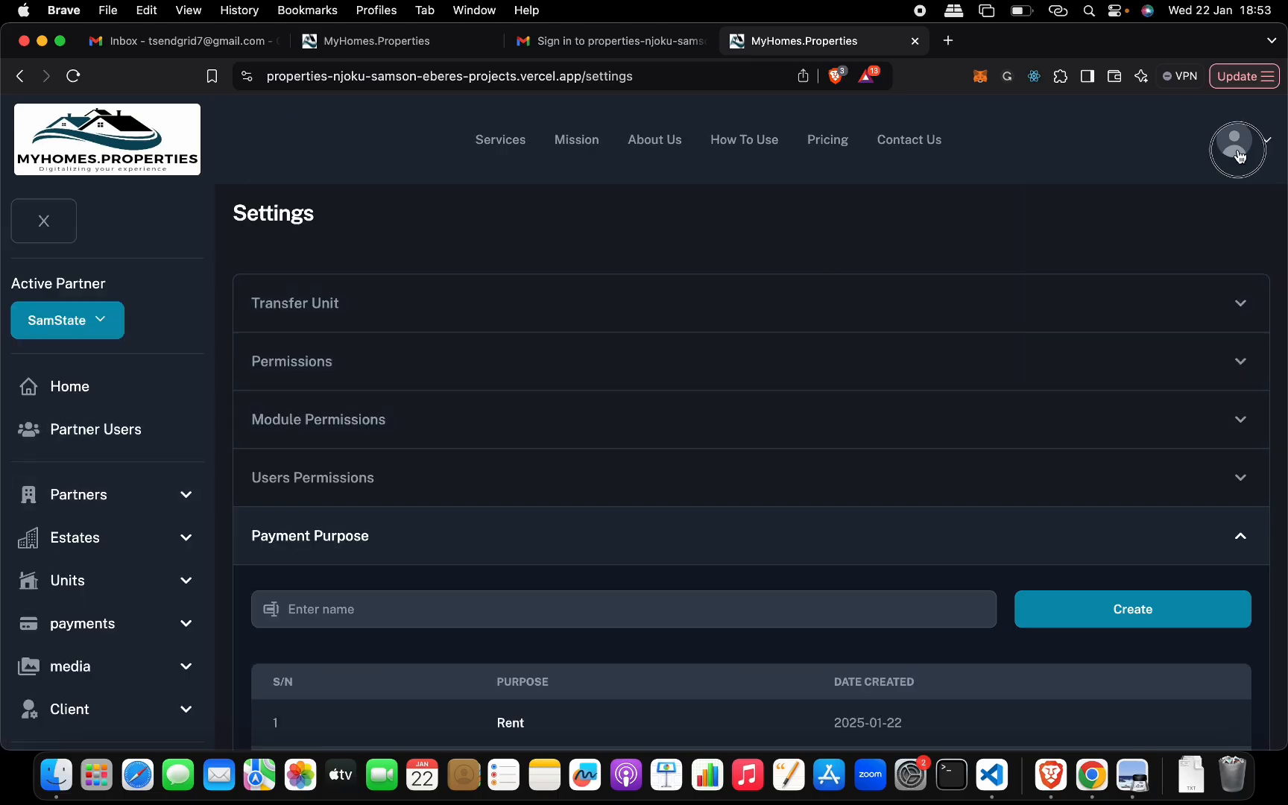
left_click(1235, 153)
left_click(1156, 332)
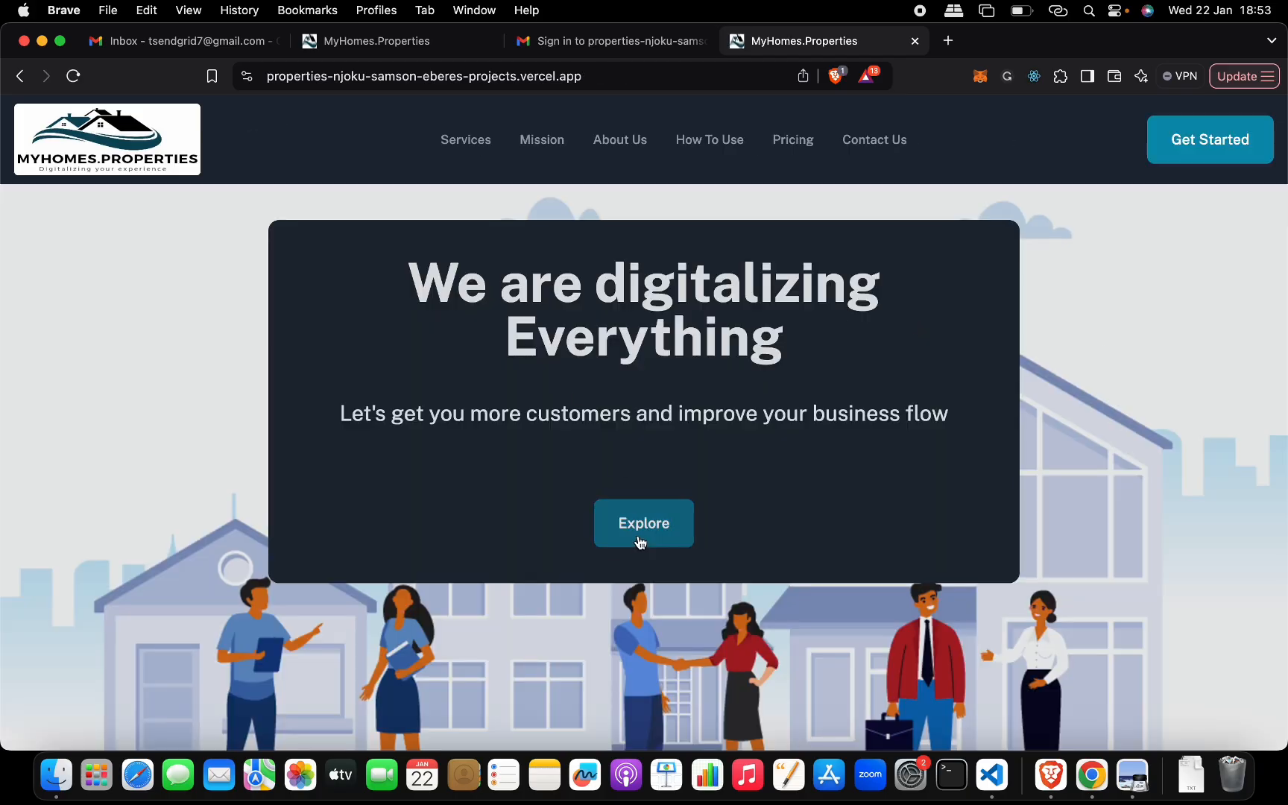
- Go to the sign-in page from the home page and sign in through Google with the client's account
left_click(639, 538)
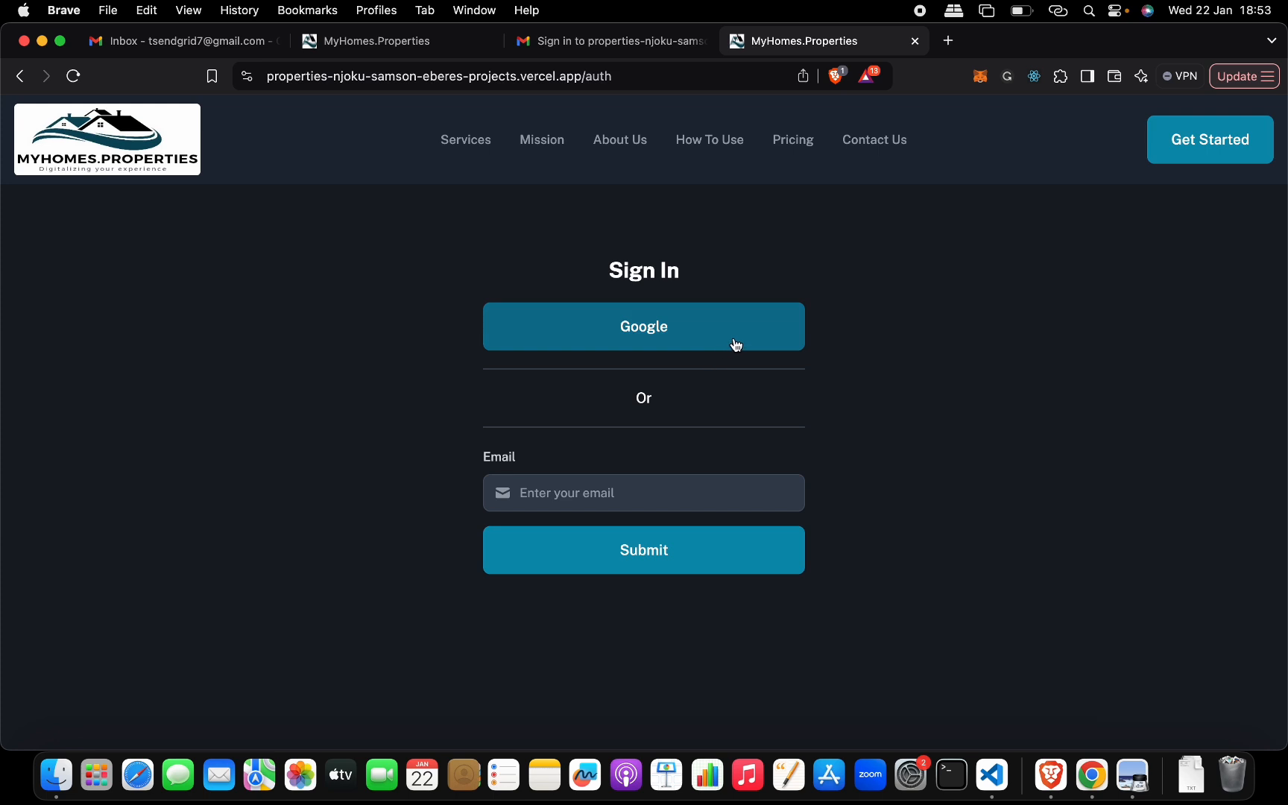
left_click(731, 340)
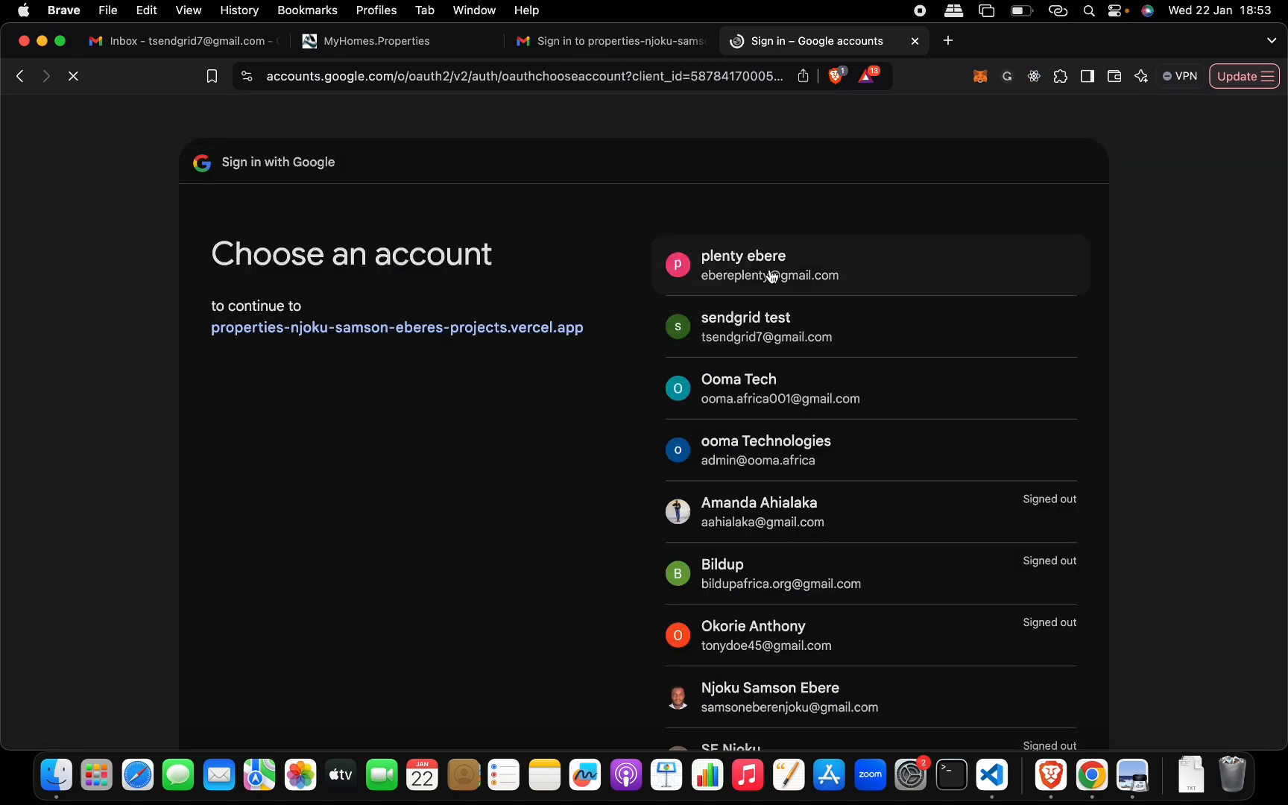
left_click(772, 272)
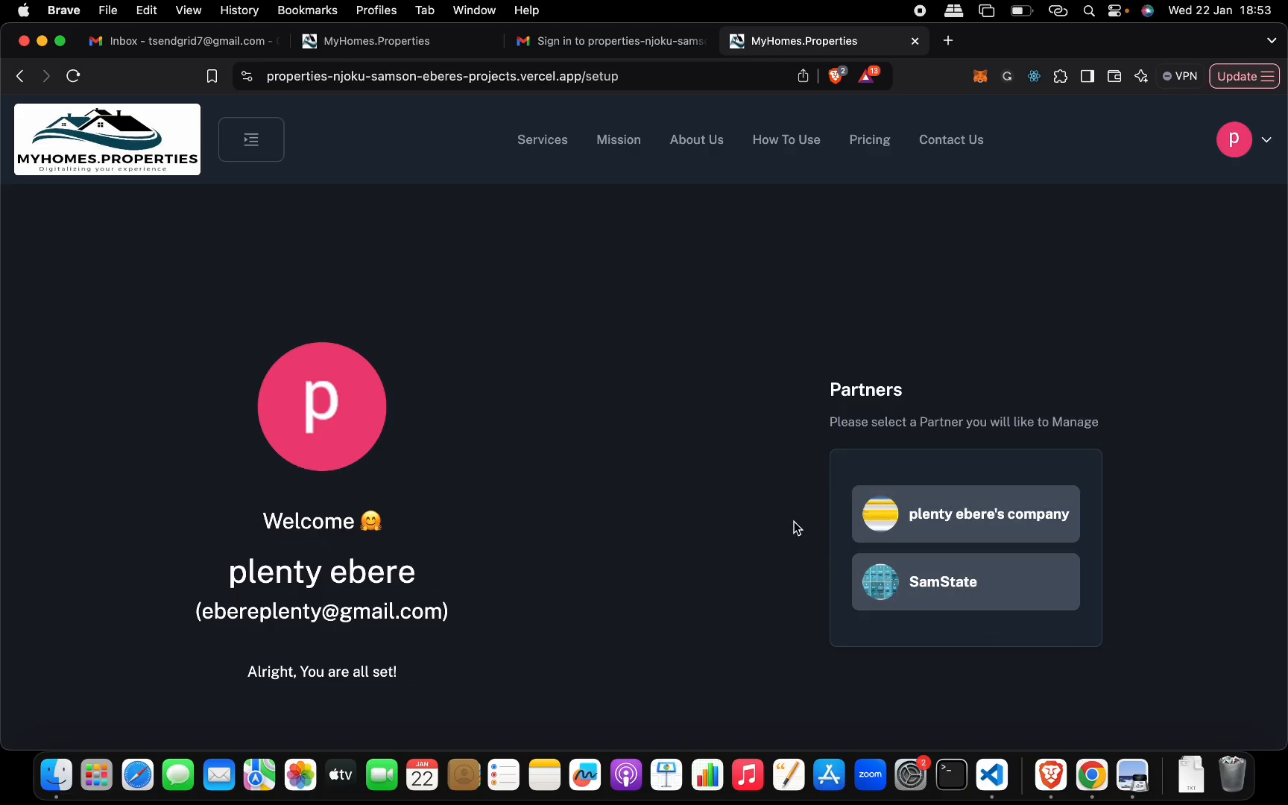
- Select SamState as the partner to manage, go to the dashboard and check which active partners are available
left_click(968, 589)
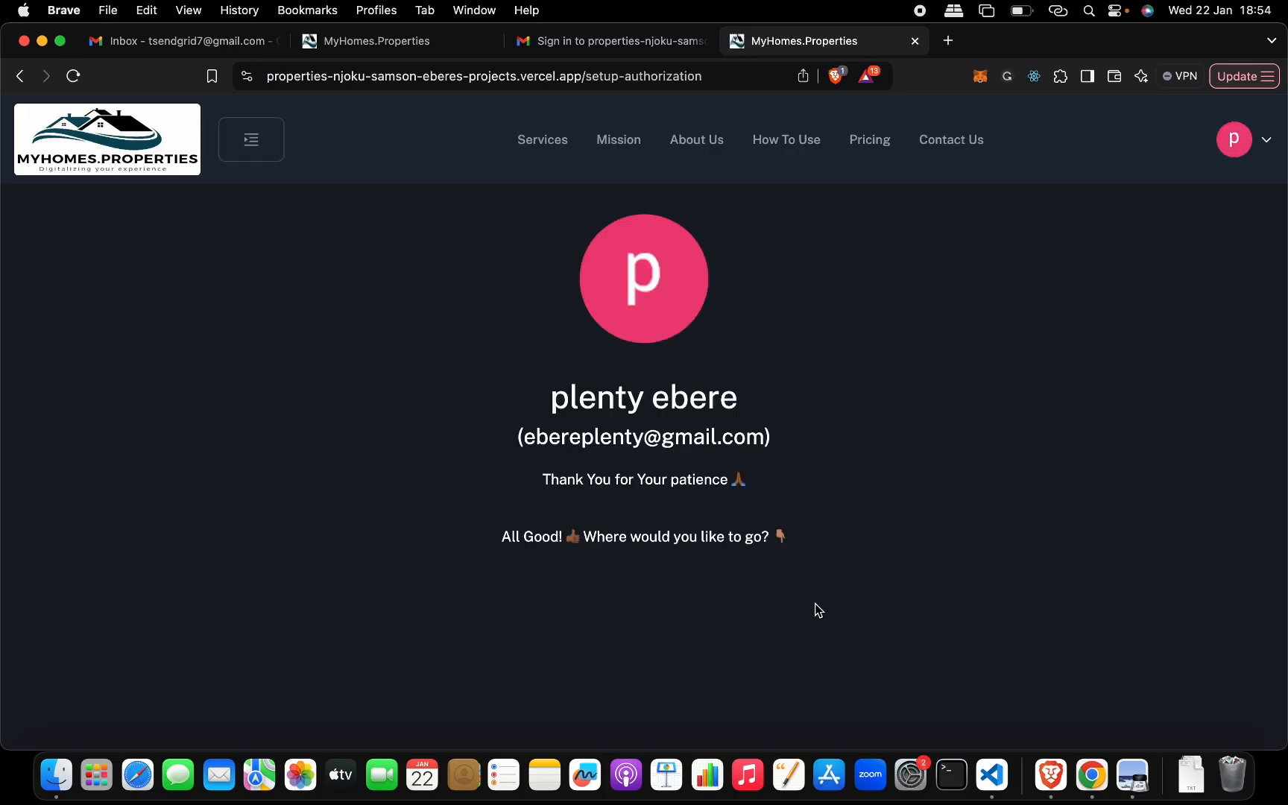
left_click(762, 633)
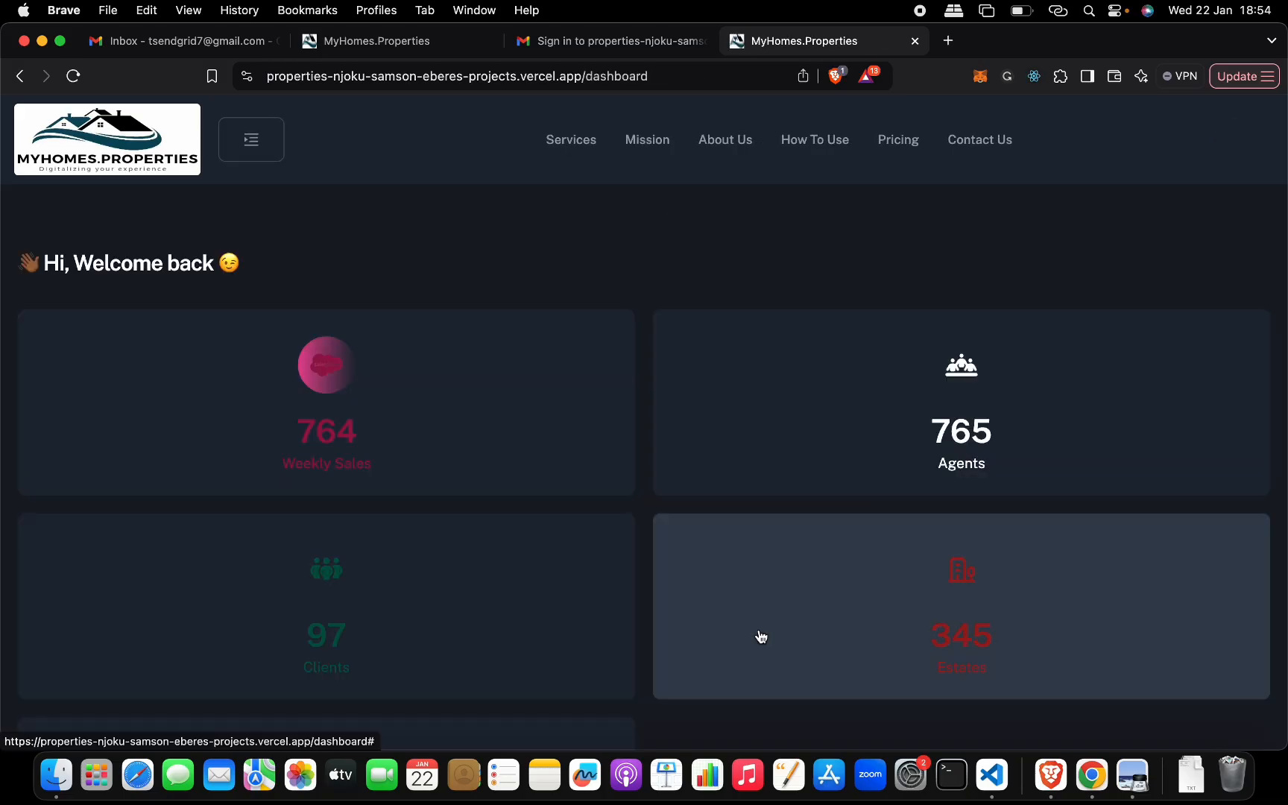
left_click(252, 143)
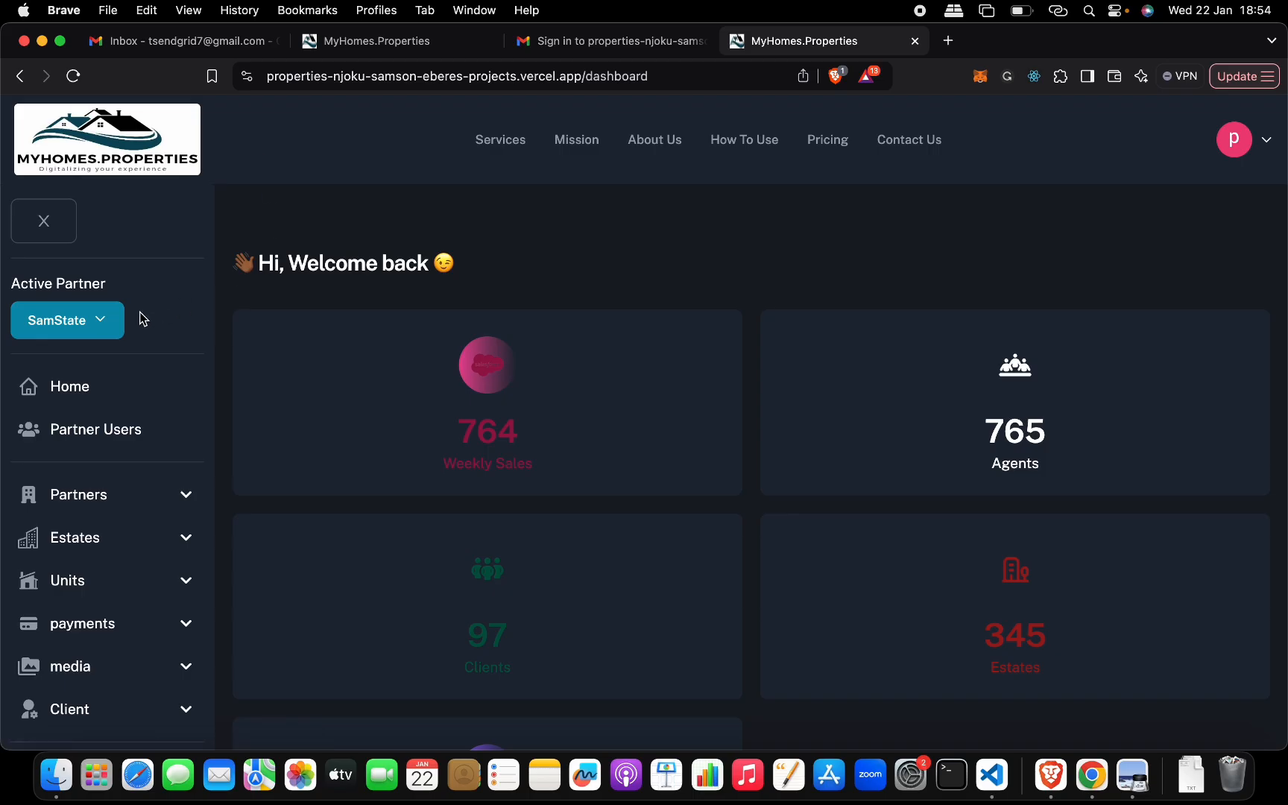
left_click(106, 322)
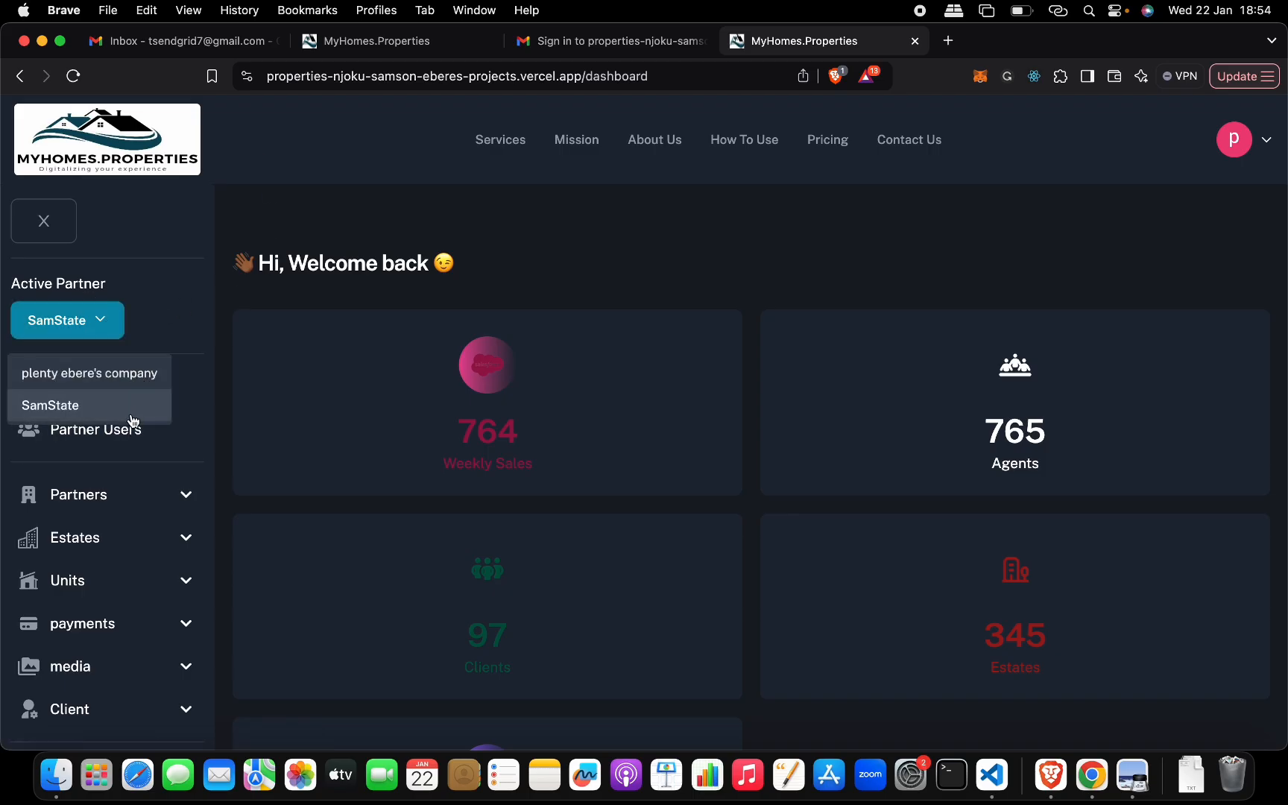
left_click(109, 325)
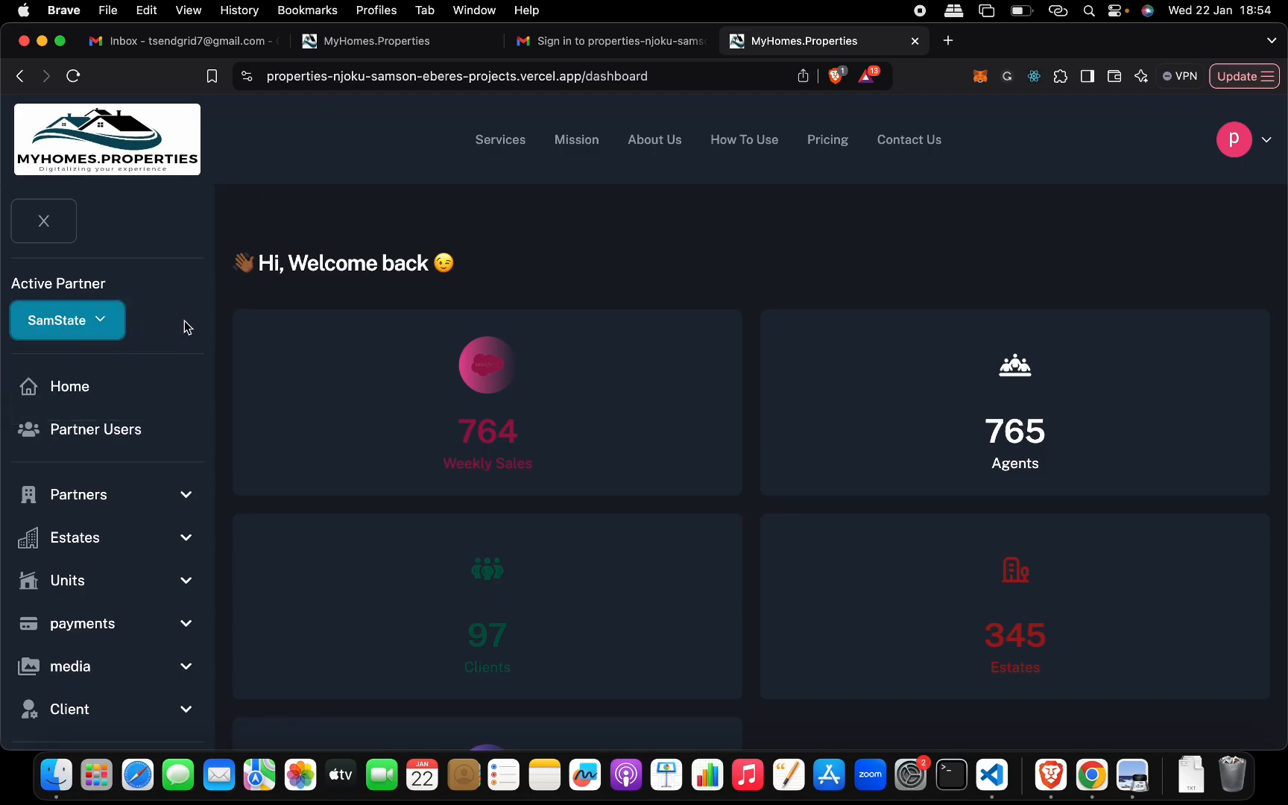
- View the list of units belonging to the signed-in client
scroll(192, 329, "down", 1)
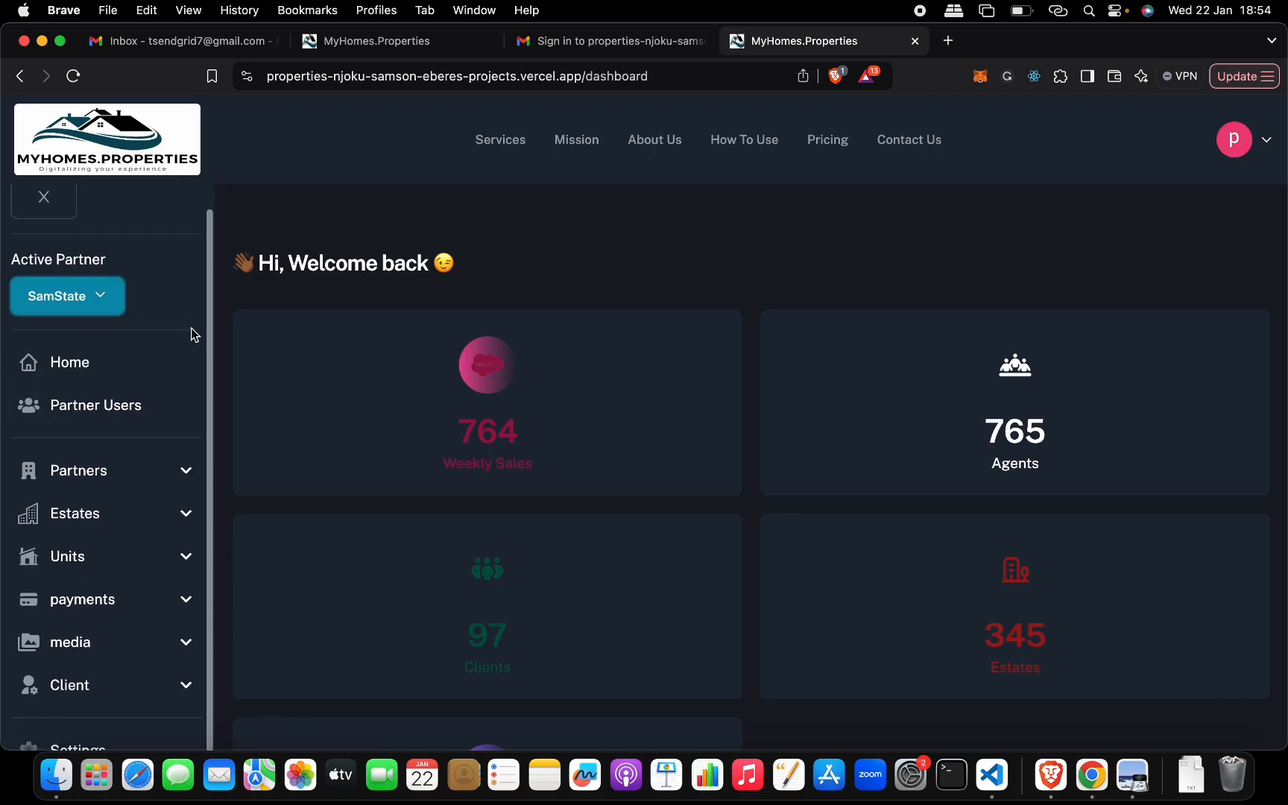
left_click(186, 686)
scroll(183, 690, "down", 3)
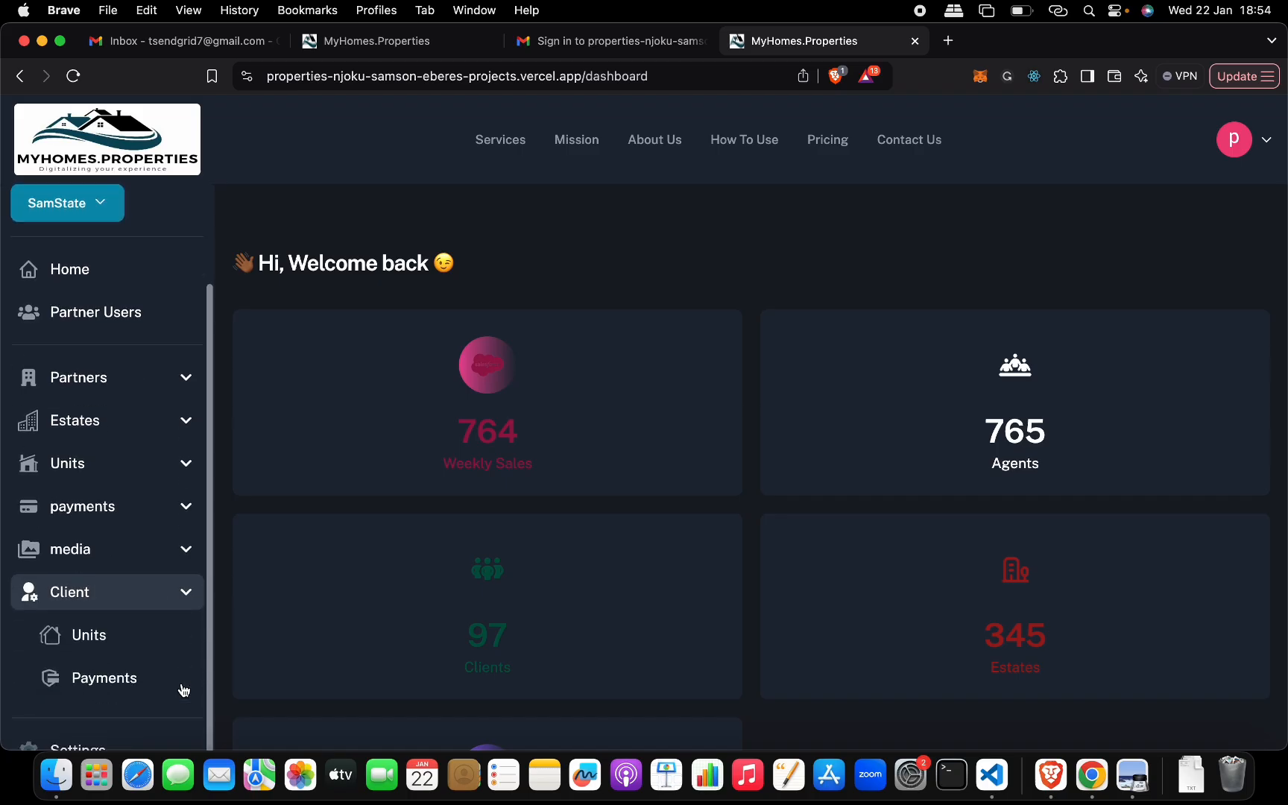
left_click(142, 645)
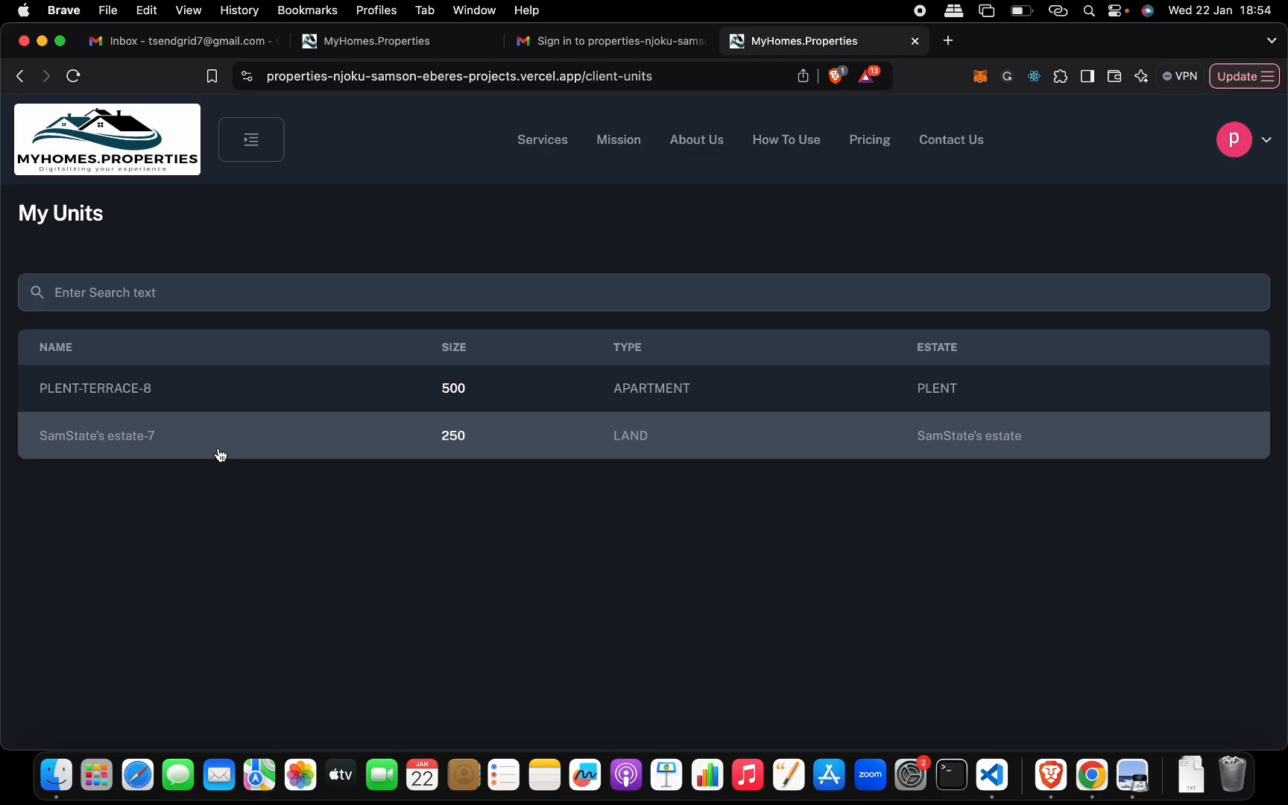
- Try to open the estate creation page under the SamState partner with the client account
left_click(231, 144)
scroll(142, 469, "down", 1)
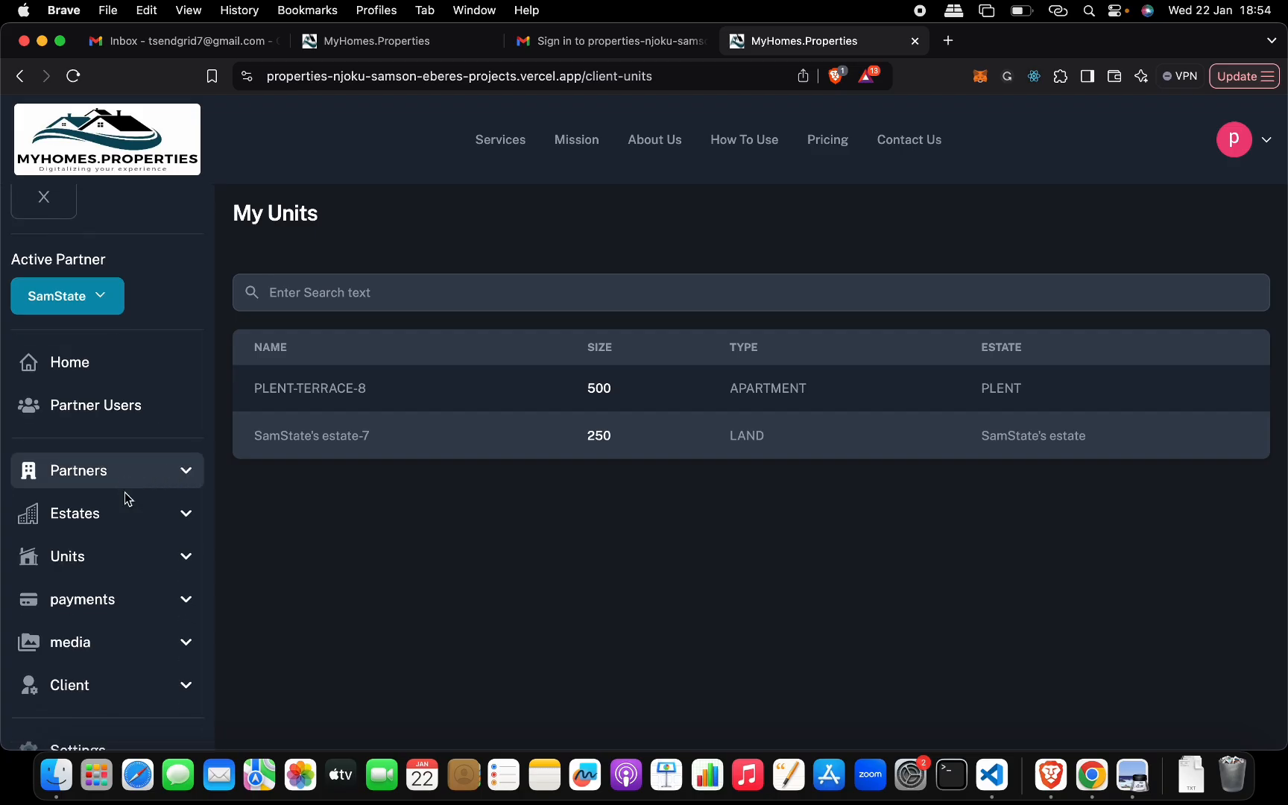
left_click(95, 516)
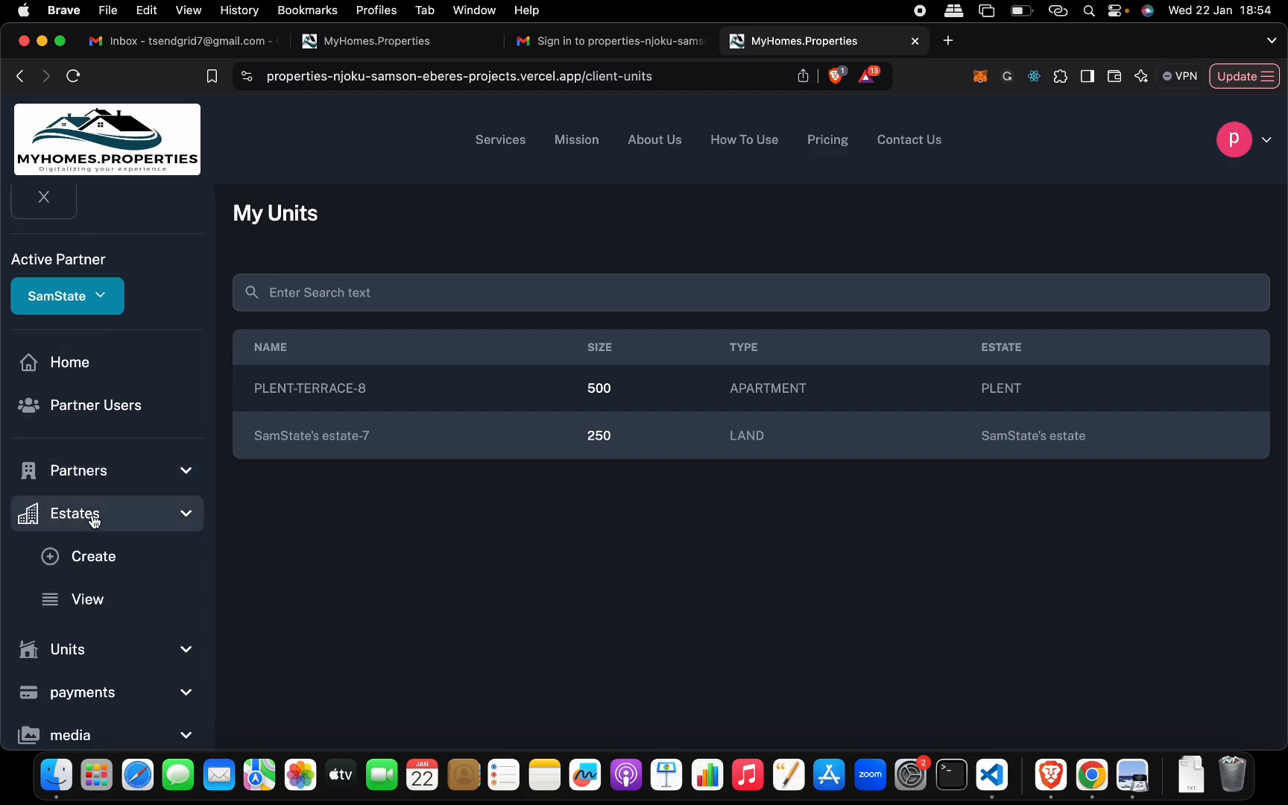
left_click(97, 570)
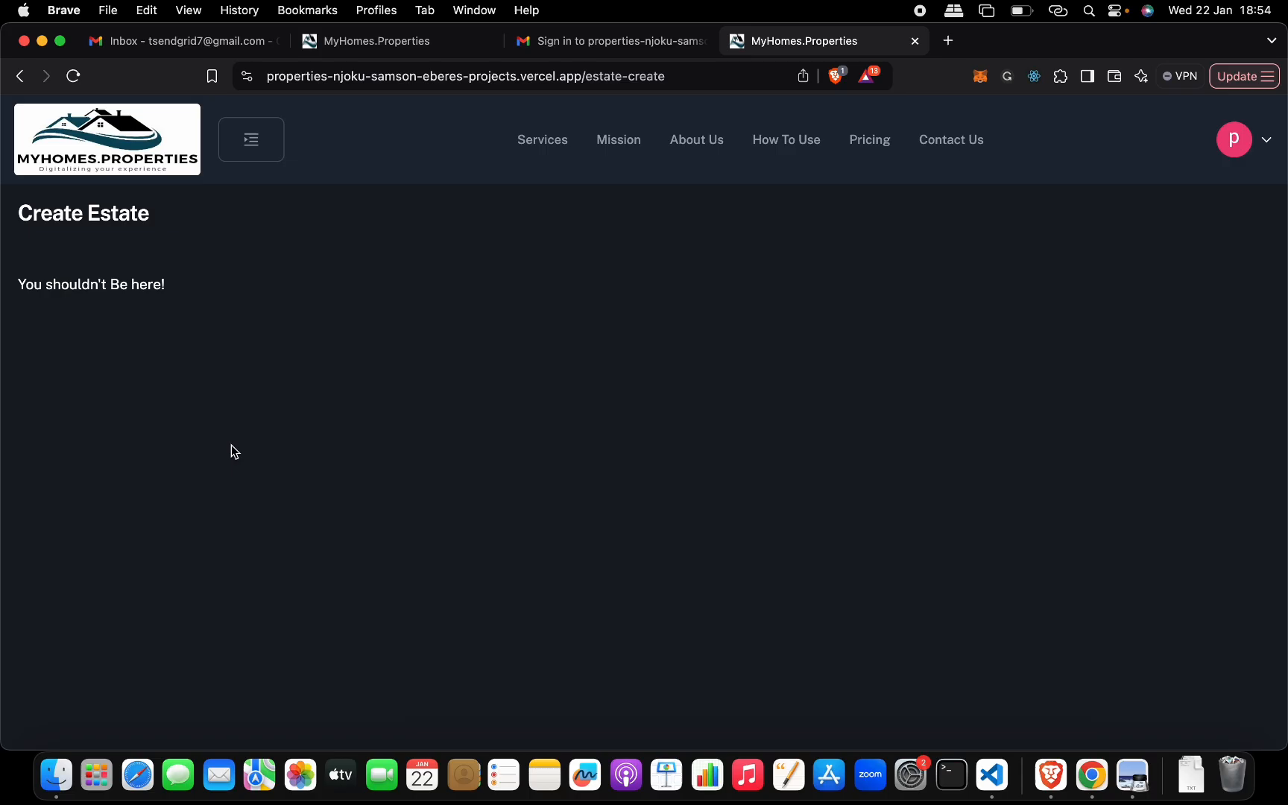
- Expand the Client section of the site navigation and look over its pages
left_click(251, 140)
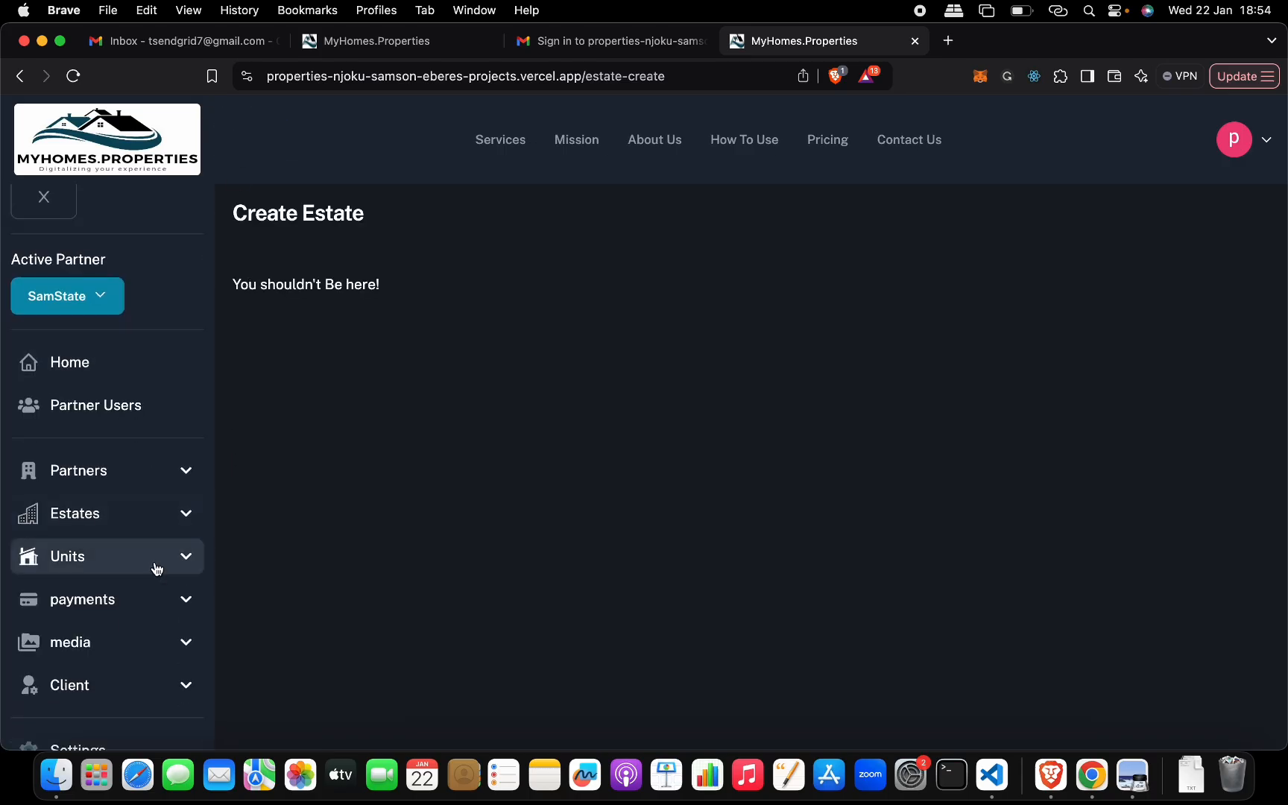
left_click(179, 686)
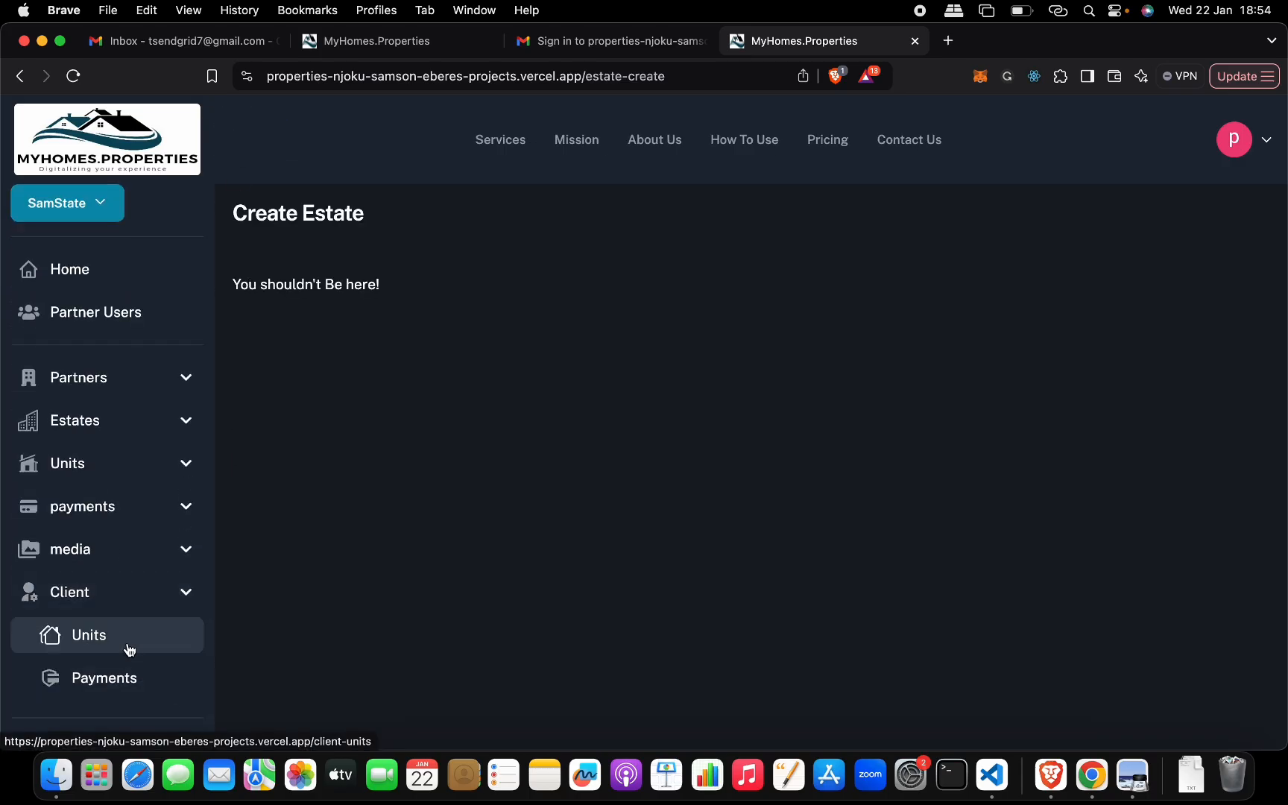
scroll(139, 680, "down", 3)
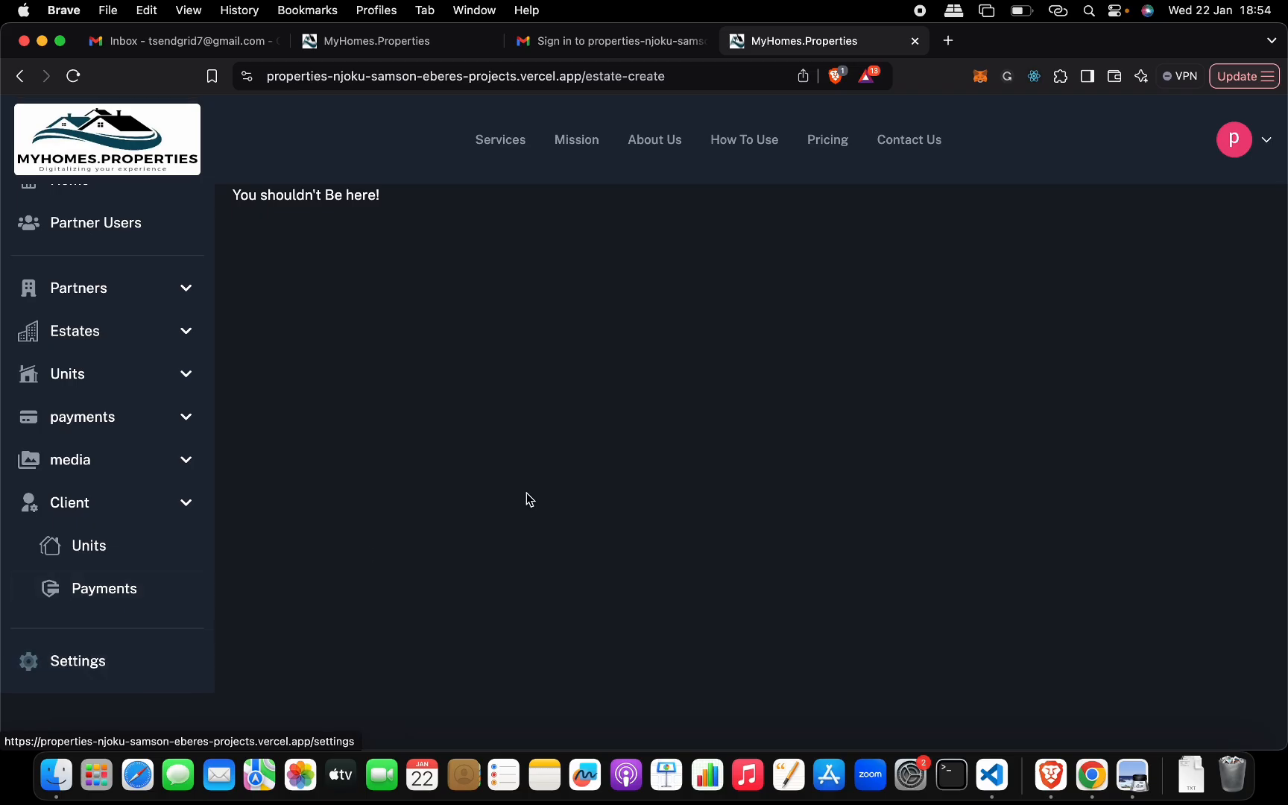